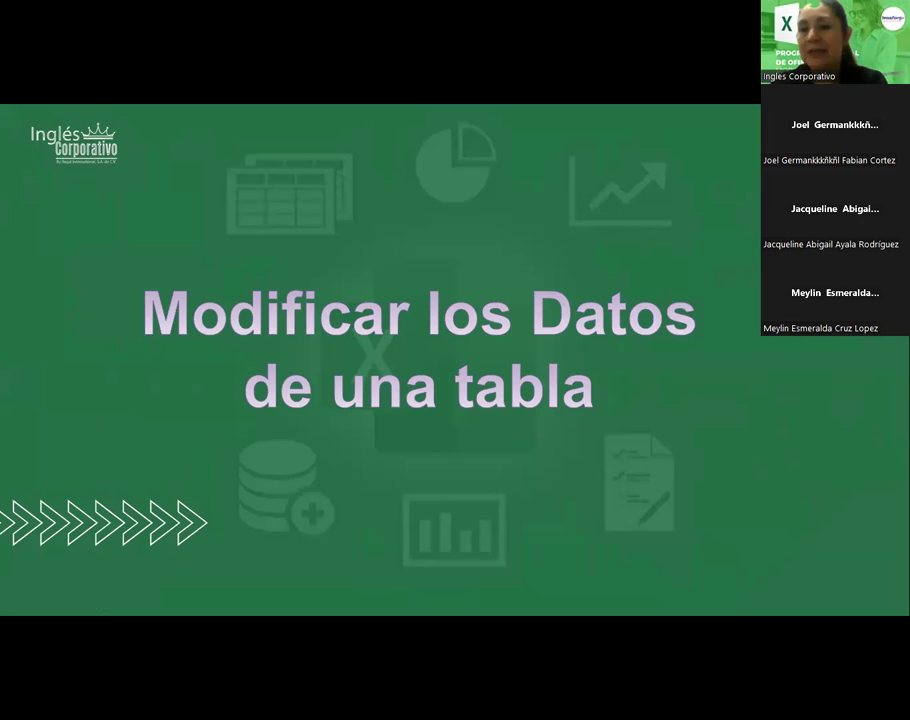
# Advance the slideshow to the 'Modificar los Datos de una tabla' slide.
pyautogui.click(371, 274)
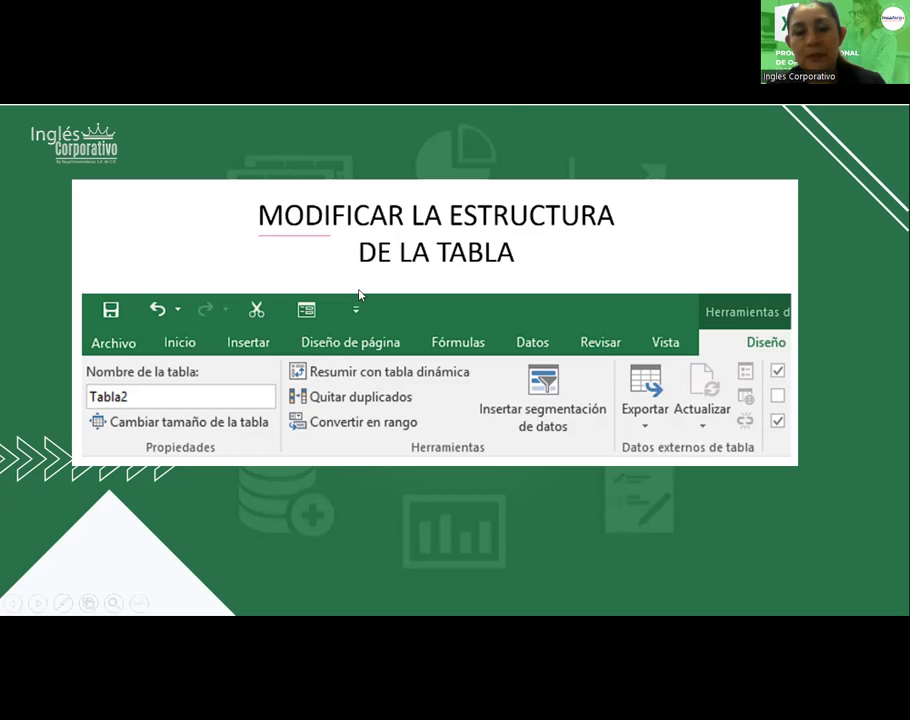
# Advance the slideshow to the 'Modificar la estructura de la tabla' slide.
pyautogui.click(441, 478)
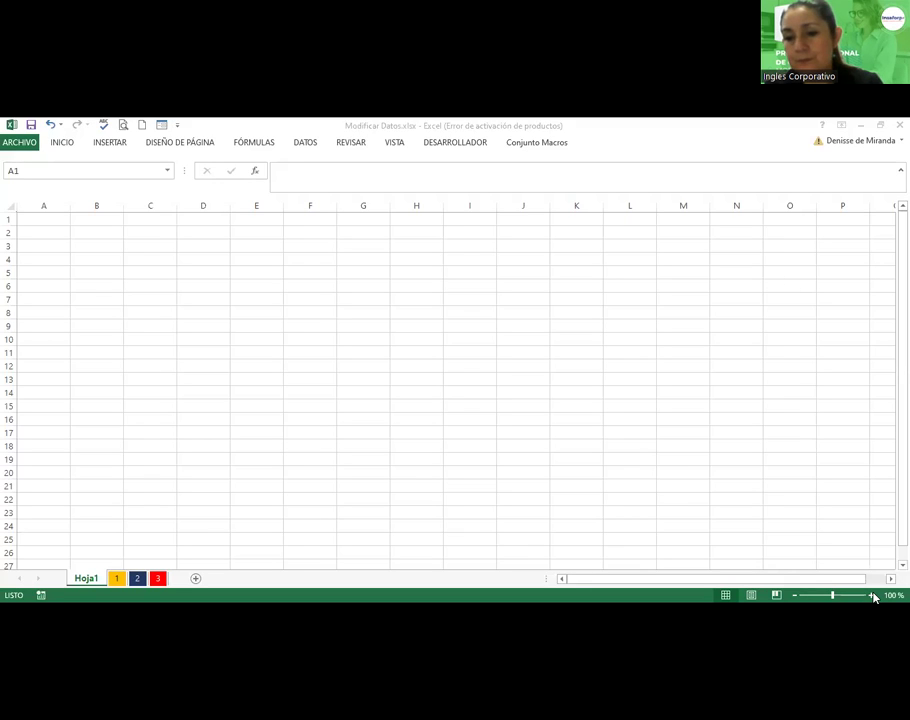
# Zoom the empty Hoja1 sheet in to 130%.
pyautogui.click(873, 596)
pyautogui.click(873, 596)
pyautogui.click(873, 596)
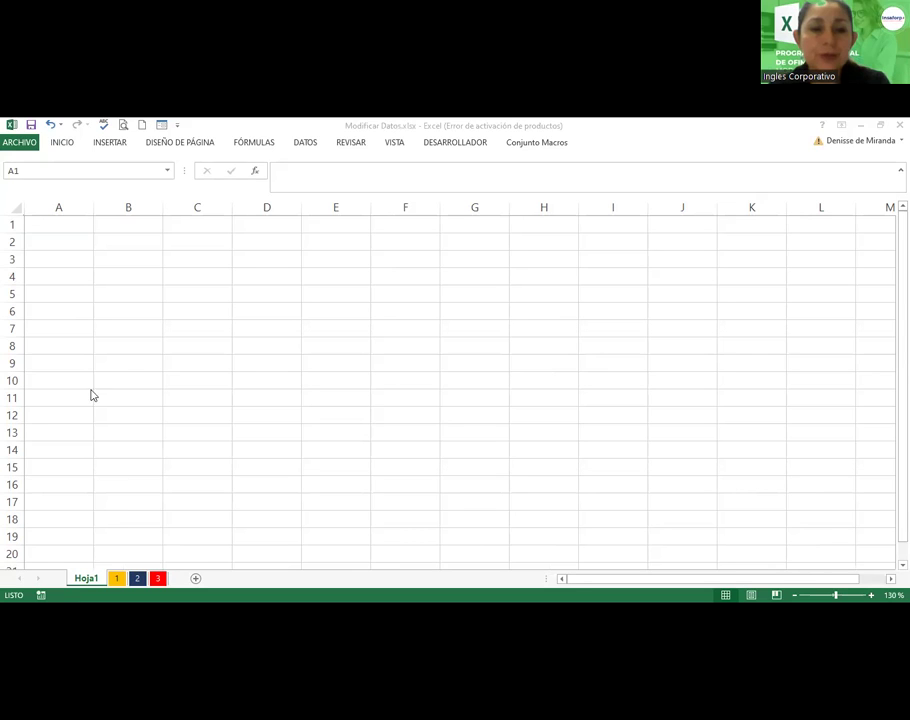
# Enter the headers No., Nombre and Departamento in B2:D2.
pyautogui.click(131, 243)
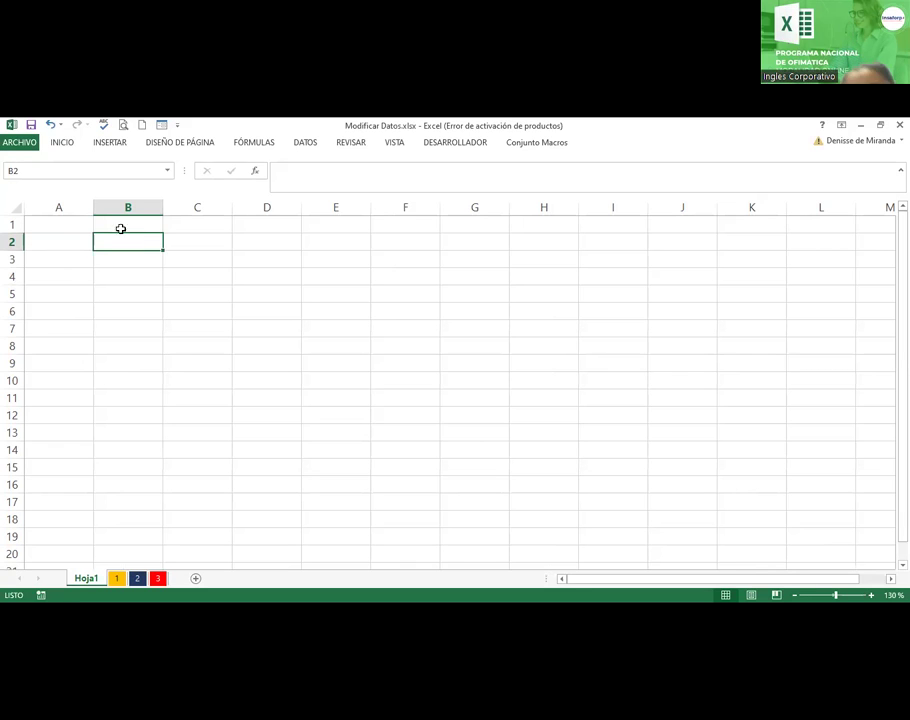
pyautogui.write('No.')
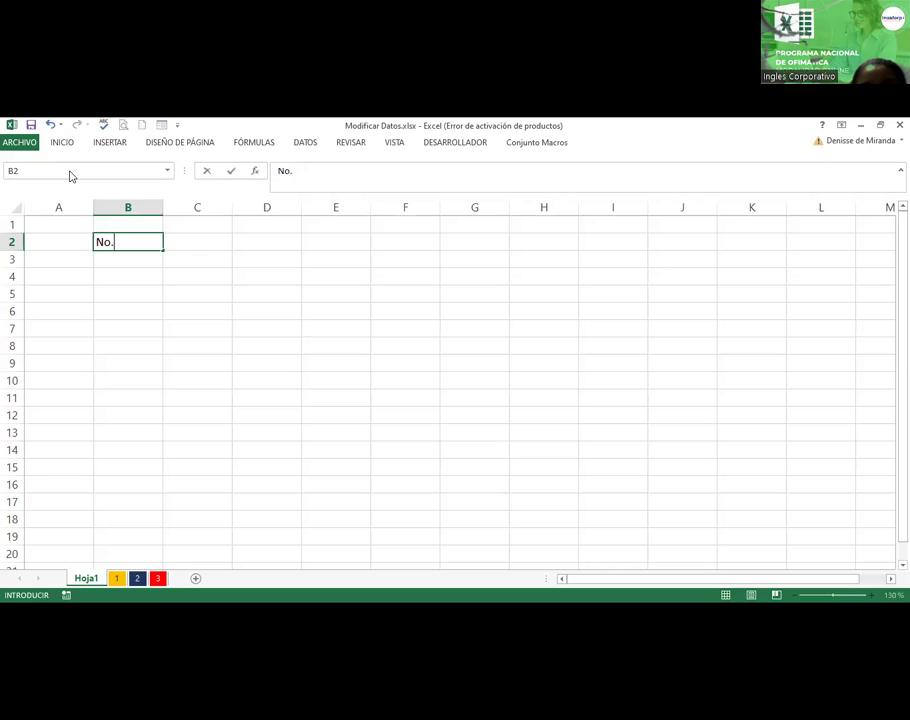
pyautogui.press('Tab')
pyautogui.write('Nombre')
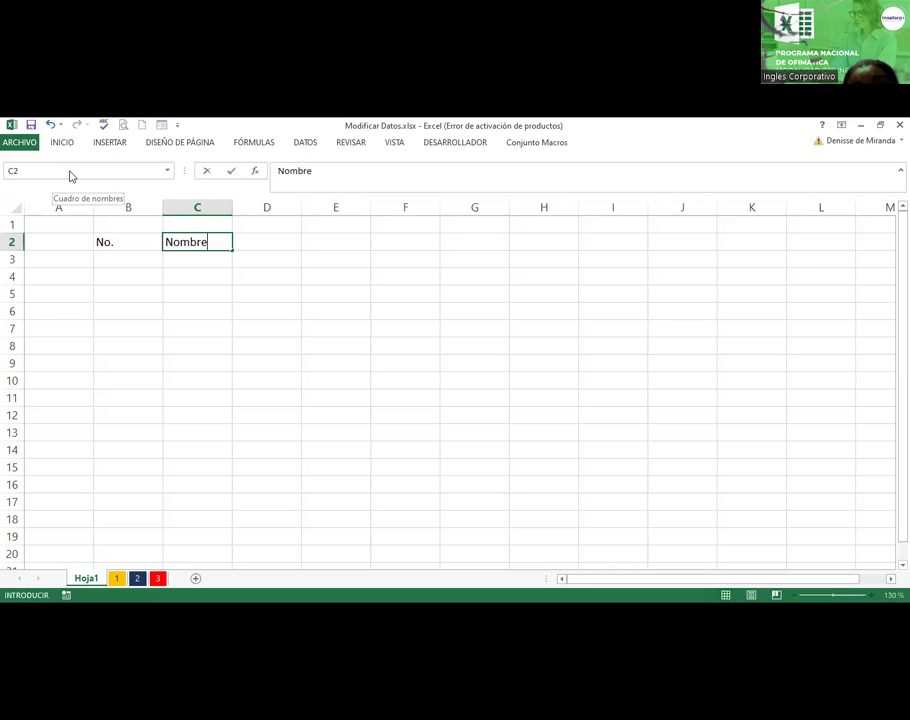
pyautogui.press('Tab')
pyautogui.write('D')
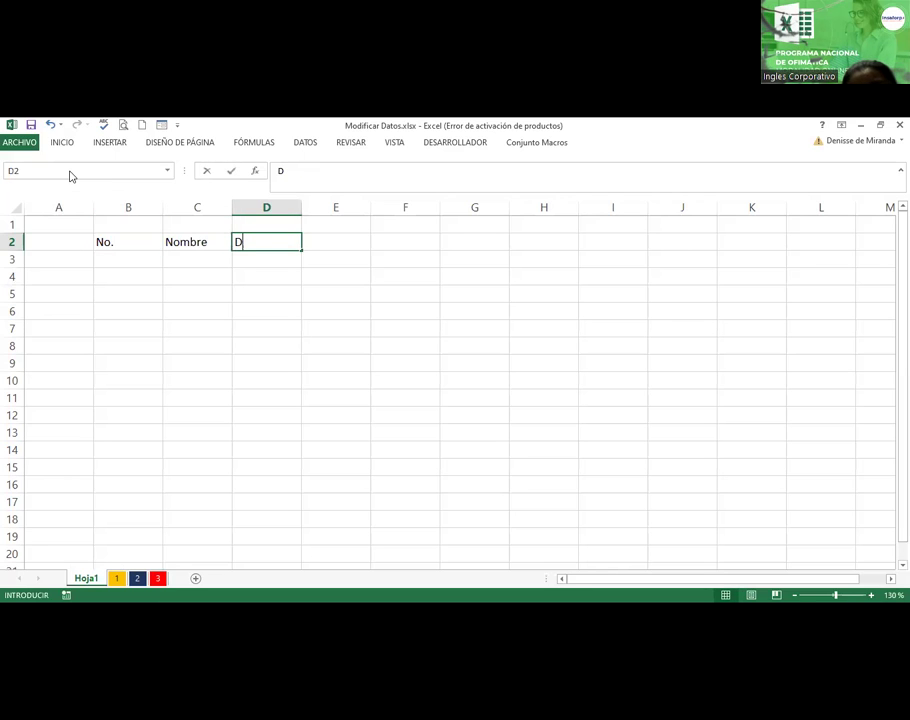
pyautogui.write('ir')
pyautogui.press('BackSpace')
pyautogui.press('BackSpace')
pyautogui.press('BackSpace')
pyautogui.write('C')
pyautogui.press('BackSpace')
pyautogui.write('Departamento')
pyautogui.press('Tab')
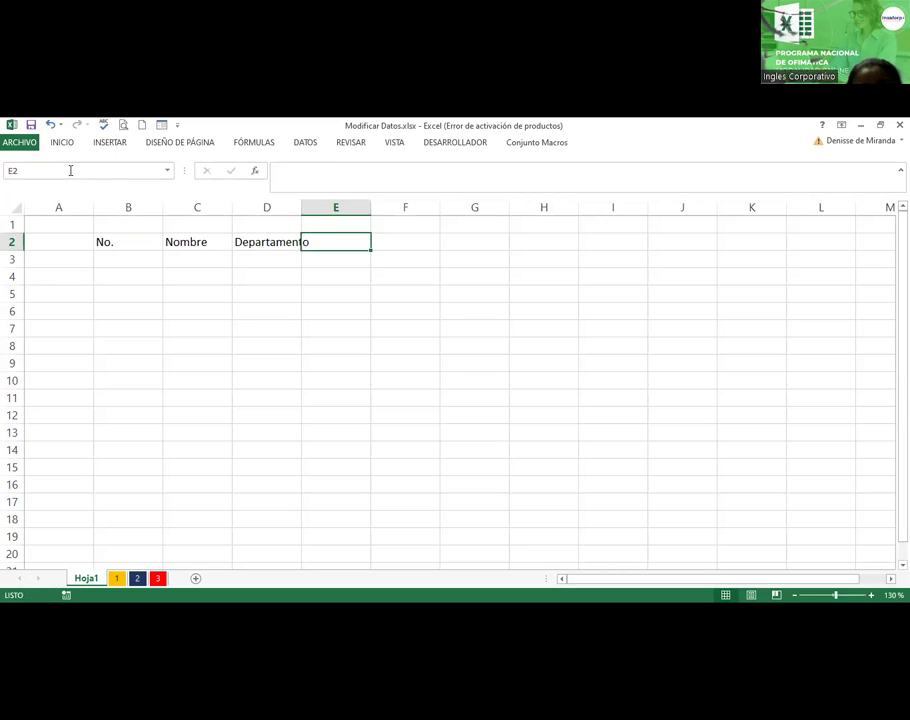
# Add Cargo and Salario in E2:F2, autofit column D and narrow column B.
pyautogui.write('Cargo')
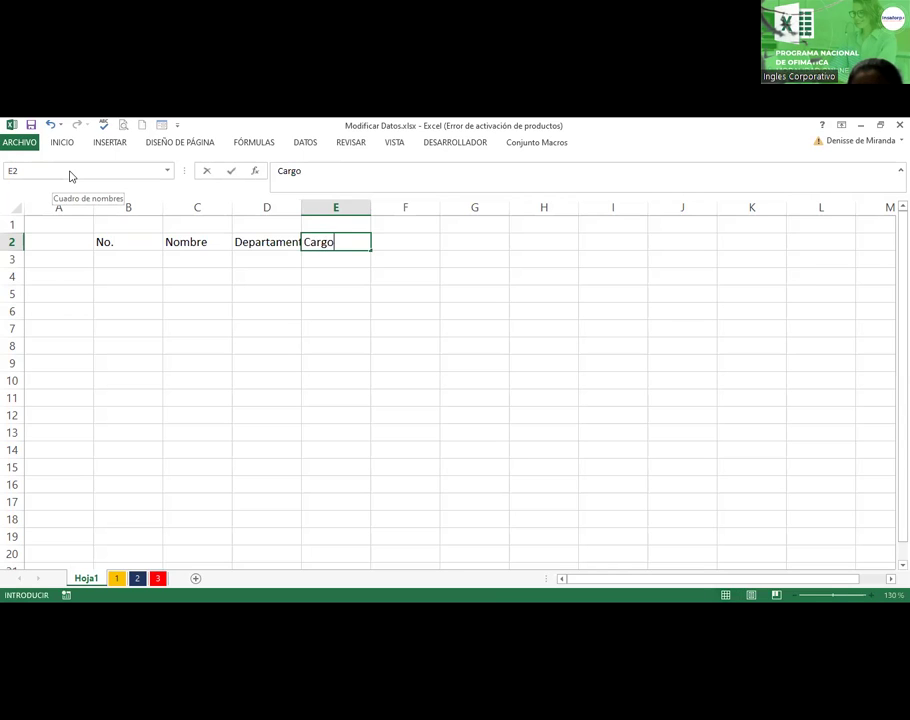
pyautogui.press('Tab')
pyautogui.write('SA')
pyautogui.press('BackSpace')
pyautogui.write('alario')
pyautogui.press('Return')
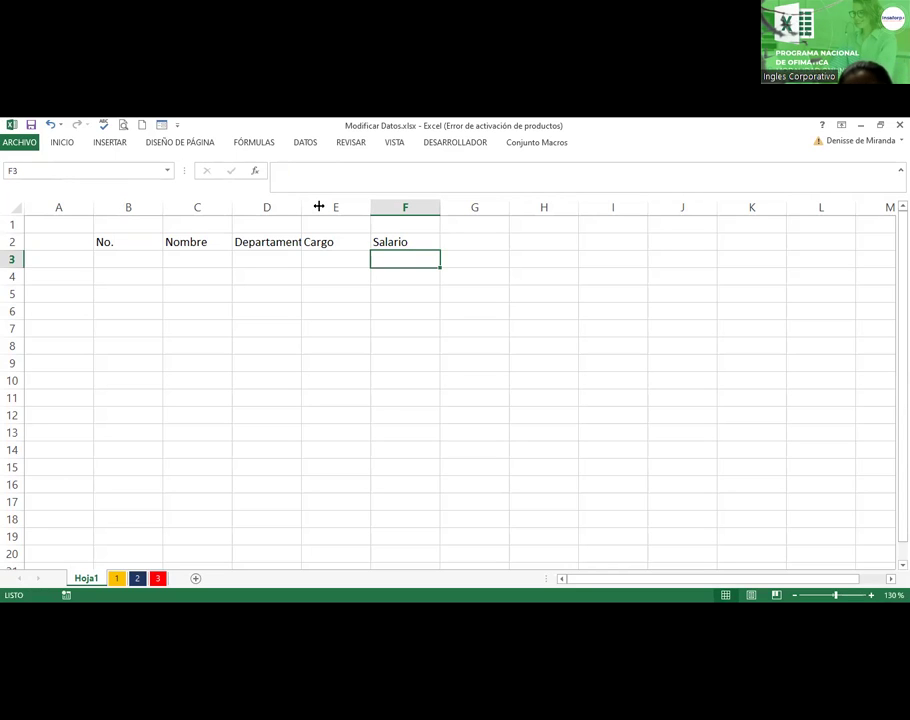
pyautogui.doubleClick(318, 206)
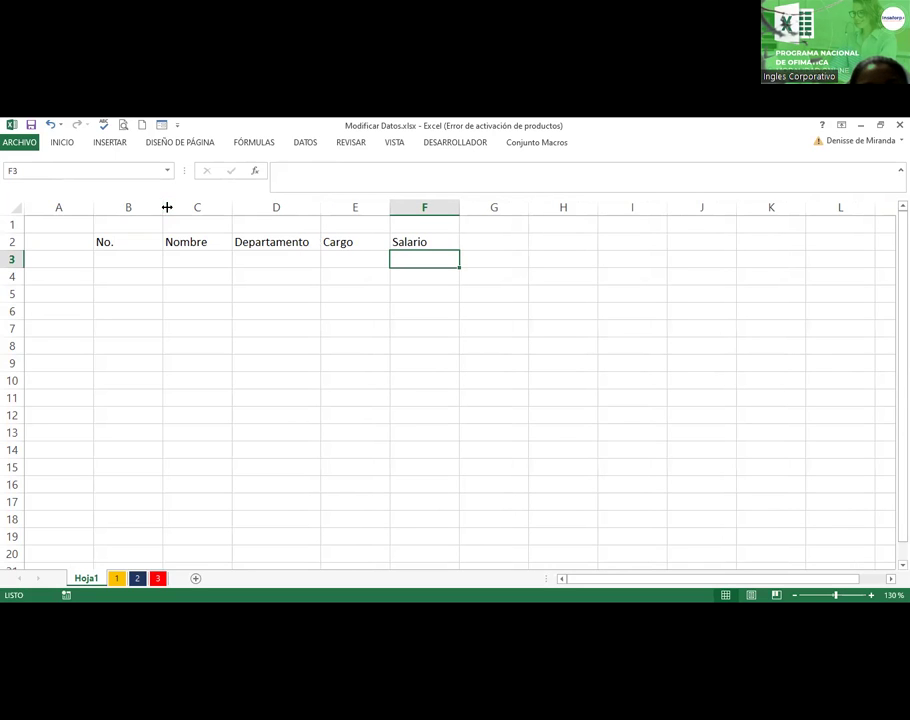
pyautogui.moveTo(167, 207)
pyautogui.mouseDown()
pyautogui.moveTo(118, 207)
pyautogui.moveTo(278, 247)
pyautogui.moveTo(370, 247)
pyautogui.moveTo(373, 259)
pyautogui.mouseUp()
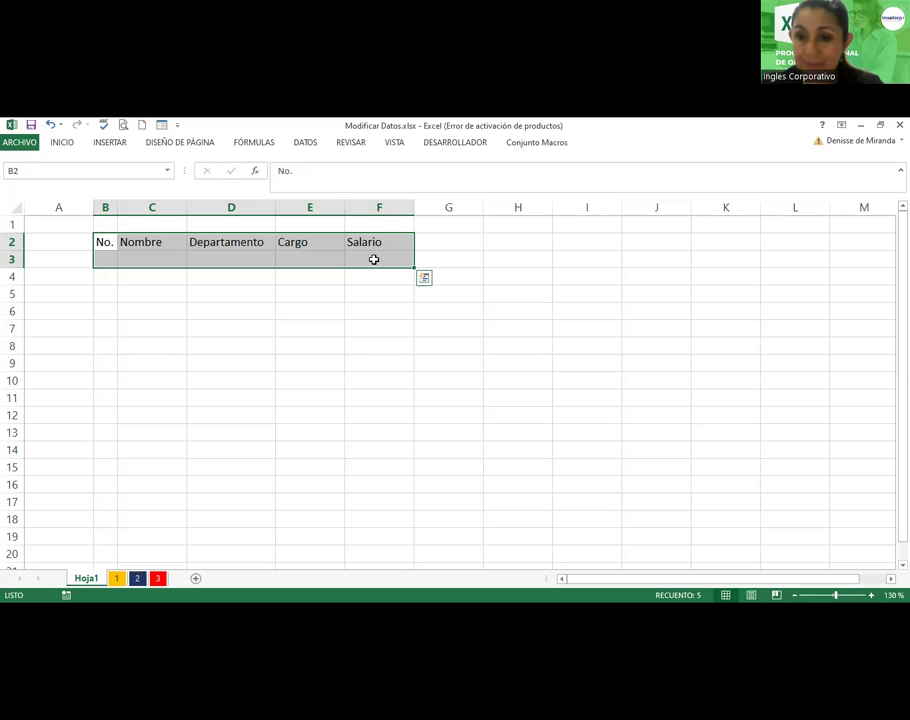
# Format B2:F3 as a blue medium-style table with headers.
pyautogui.click(64, 145)
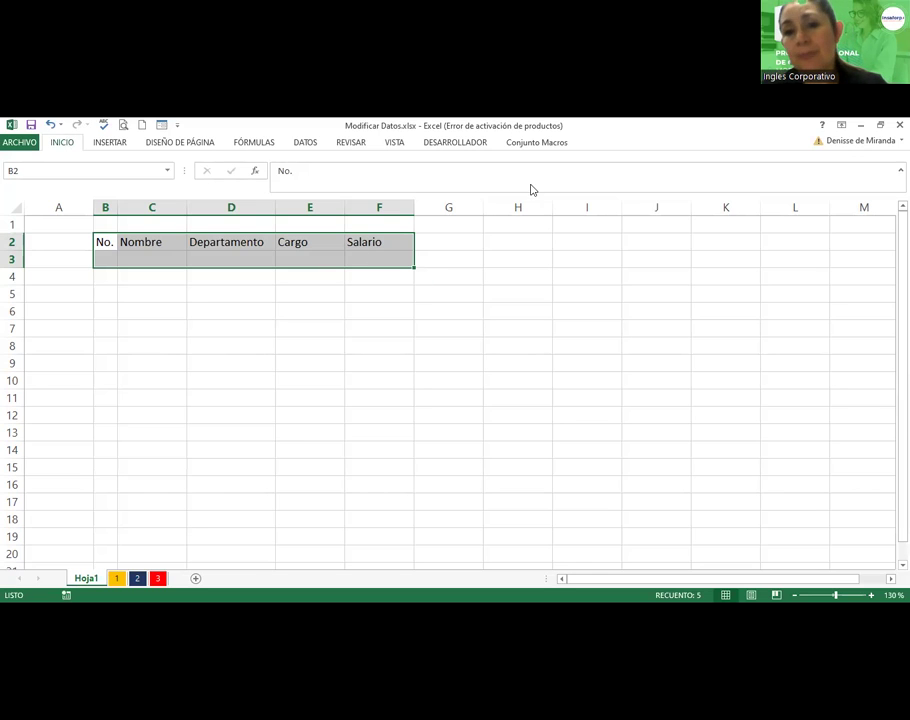
pyautogui.click(552, 194)
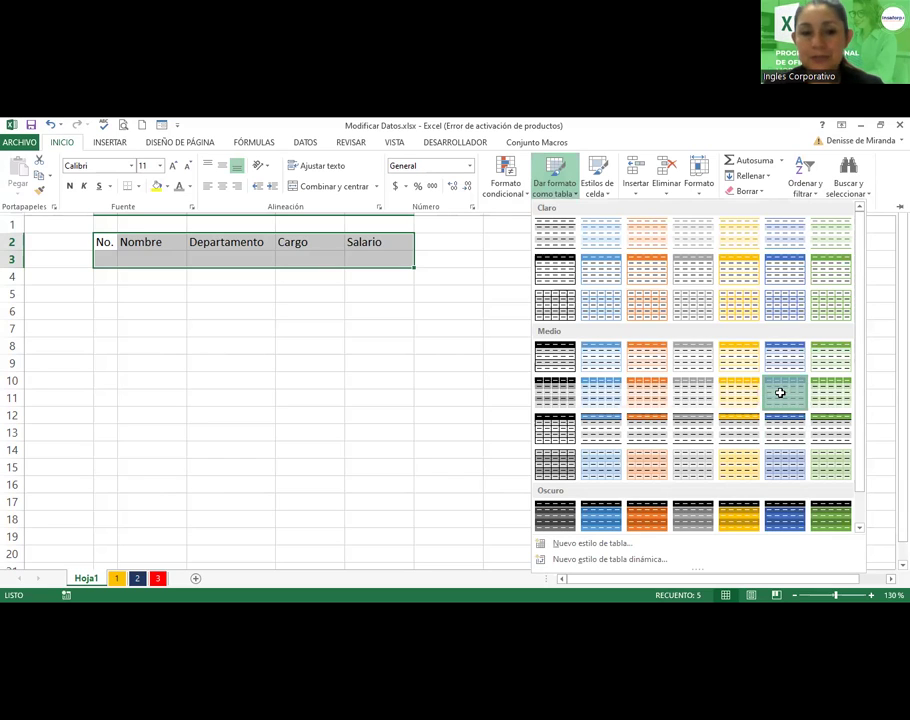
pyautogui.click(780, 393)
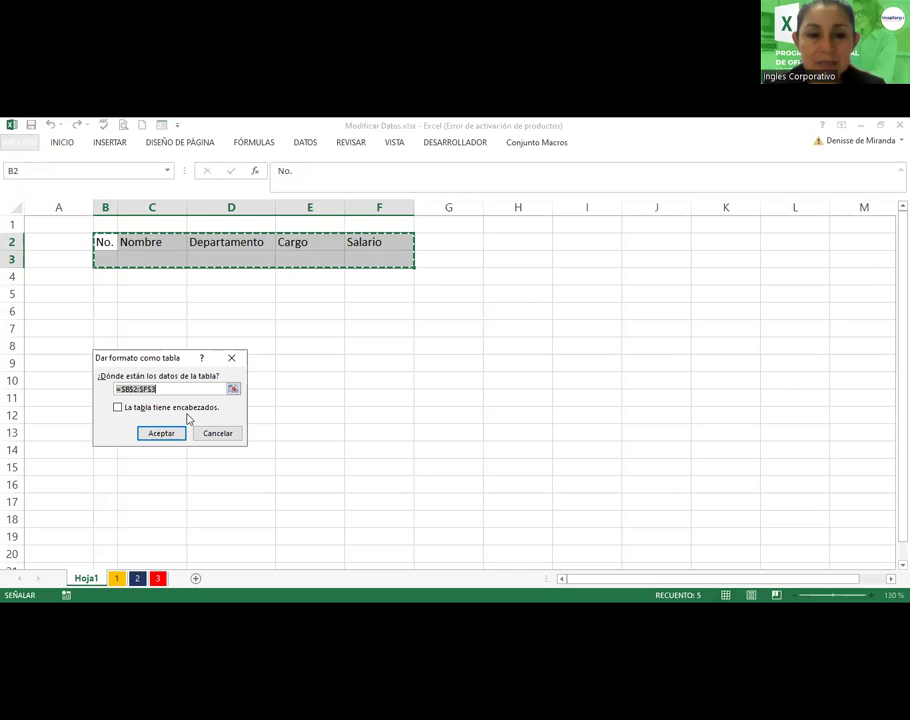
pyautogui.click(185, 409)
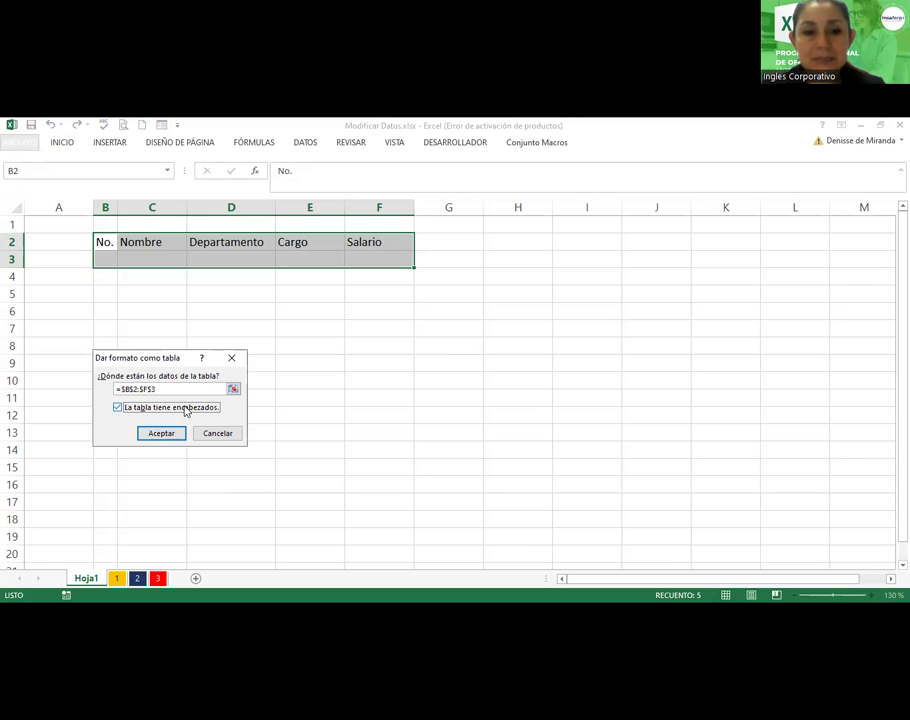
pyautogui.click(164, 432)
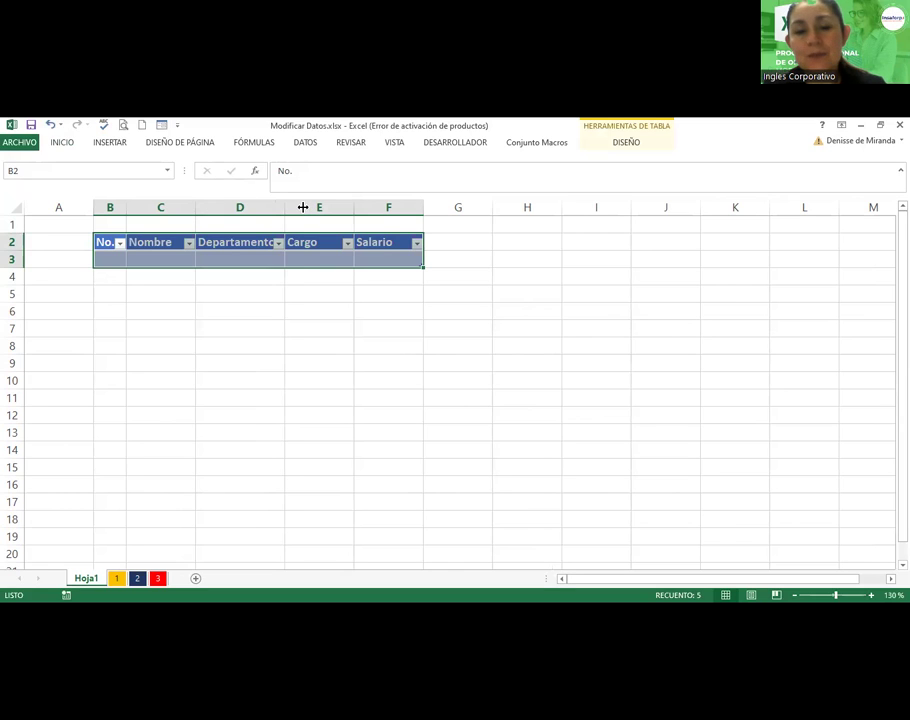
# Widen column D so Departamento fits, then select cell D3.
pyautogui.moveTo(285, 207); pyautogui.dragTo(302, 207)
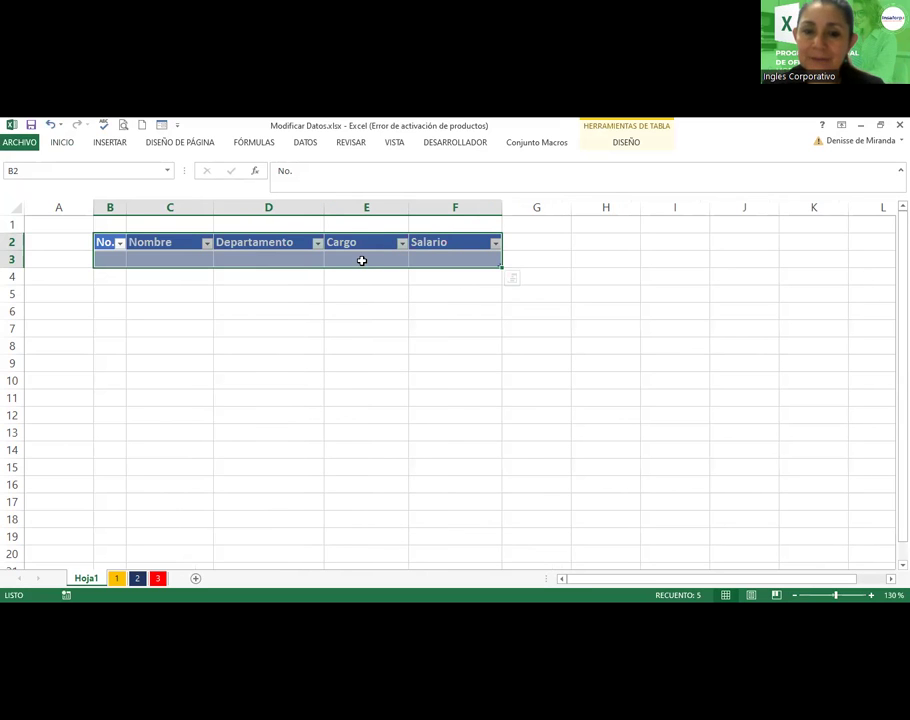
pyautogui.click(361, 260)
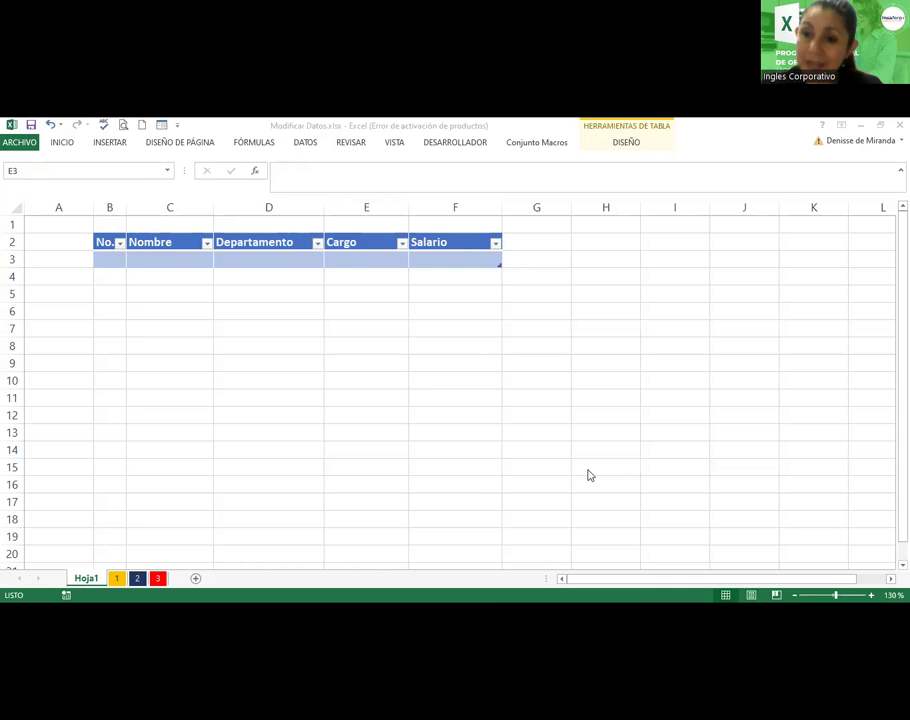
pyautogui.click(289, 259)
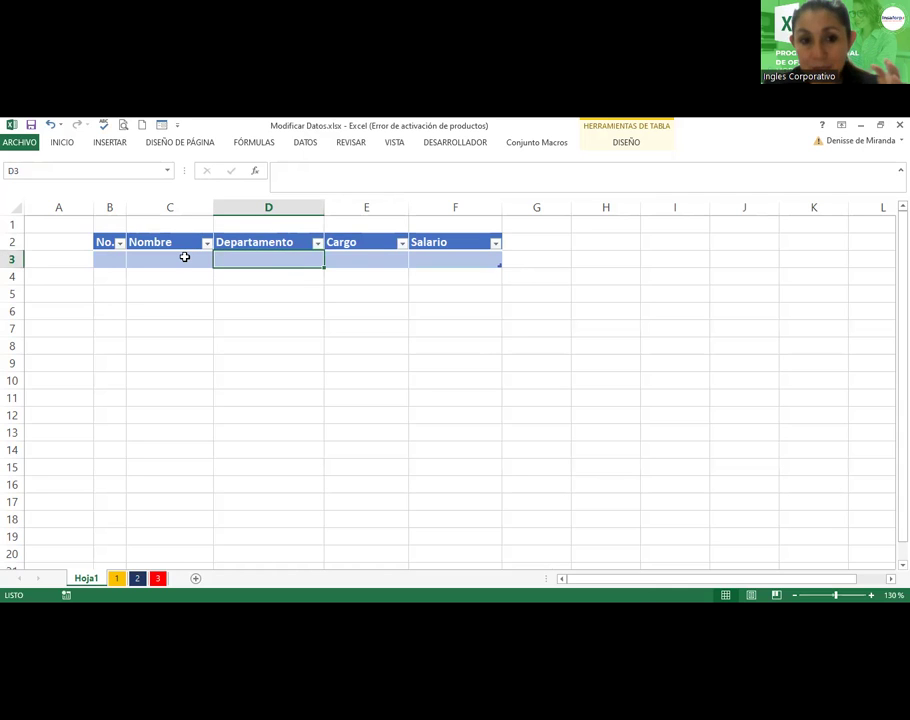
# Add record 1 (employee name, RRHH, Gerente de Ventas, 1500) via the data form.
pyautogui.click(185, 257)
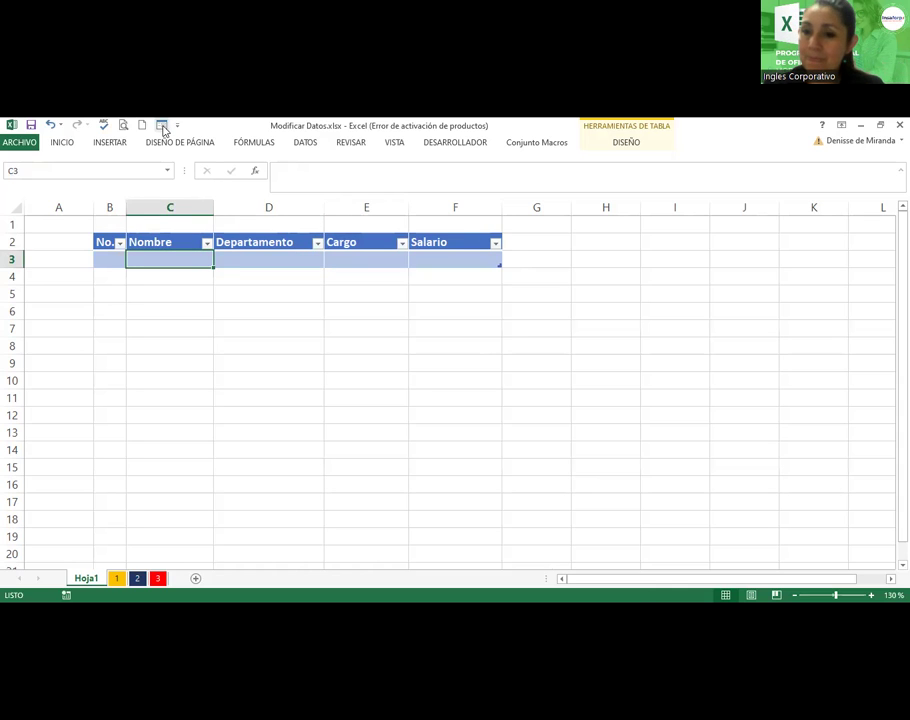
pyautogui.click(163, 127)
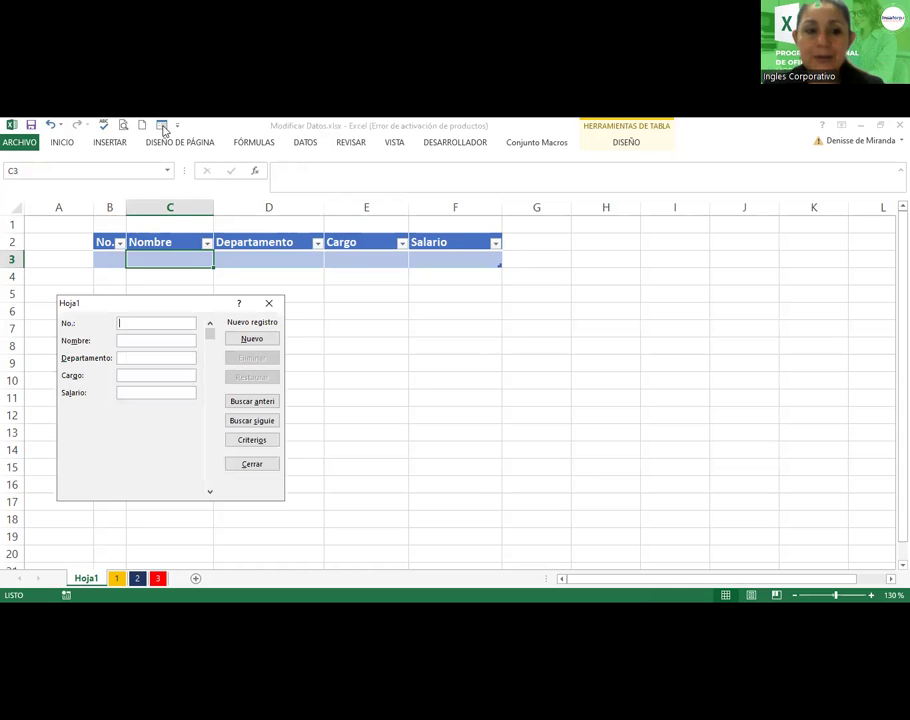
pyautogui.write('1')
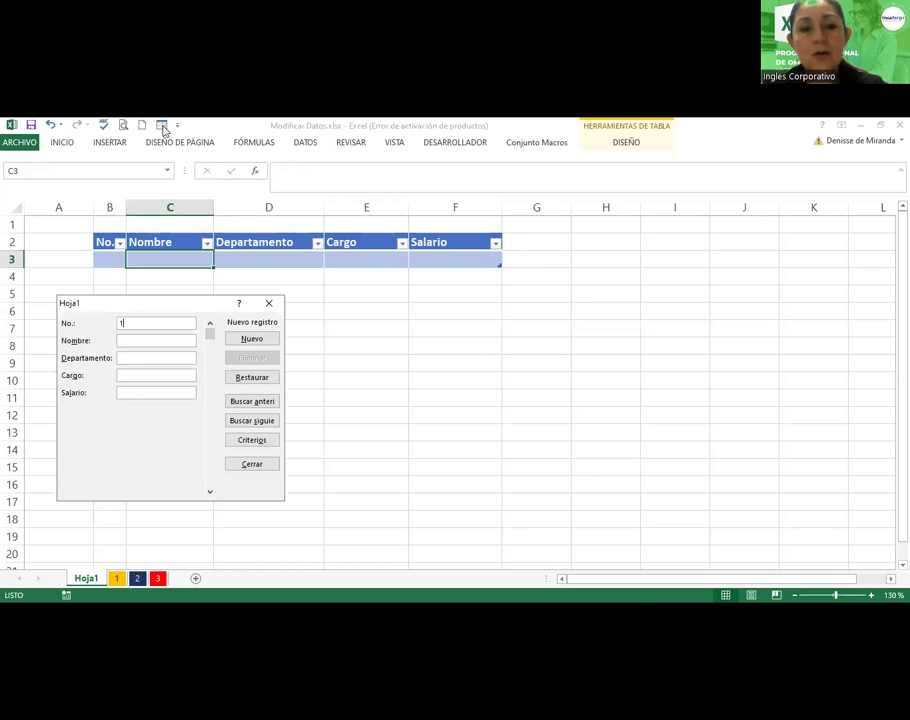
pyautogui.write('Camila')
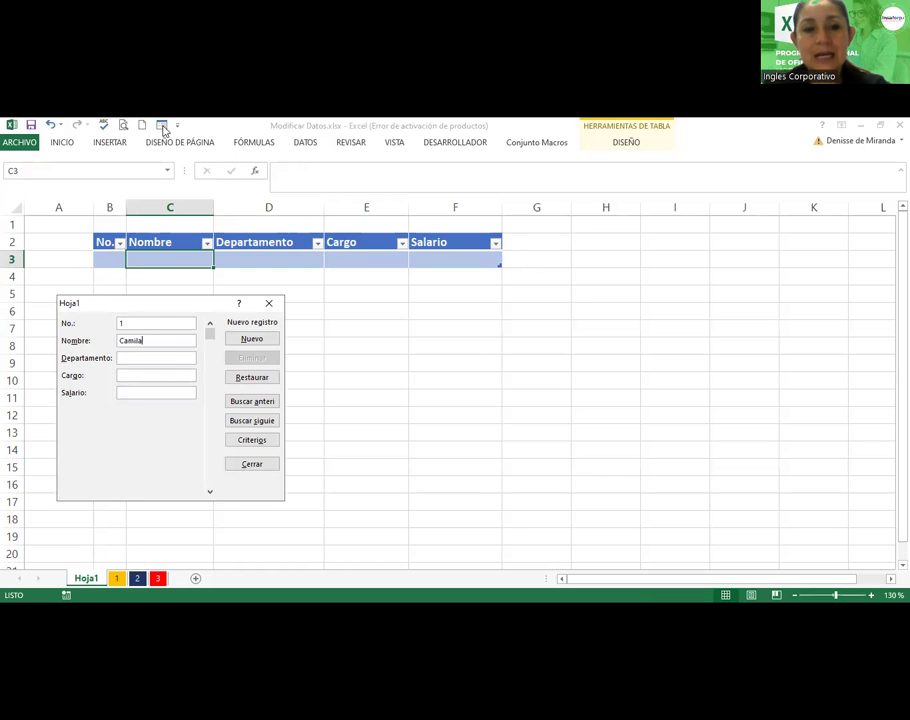
pyautogui.write(' Campos')
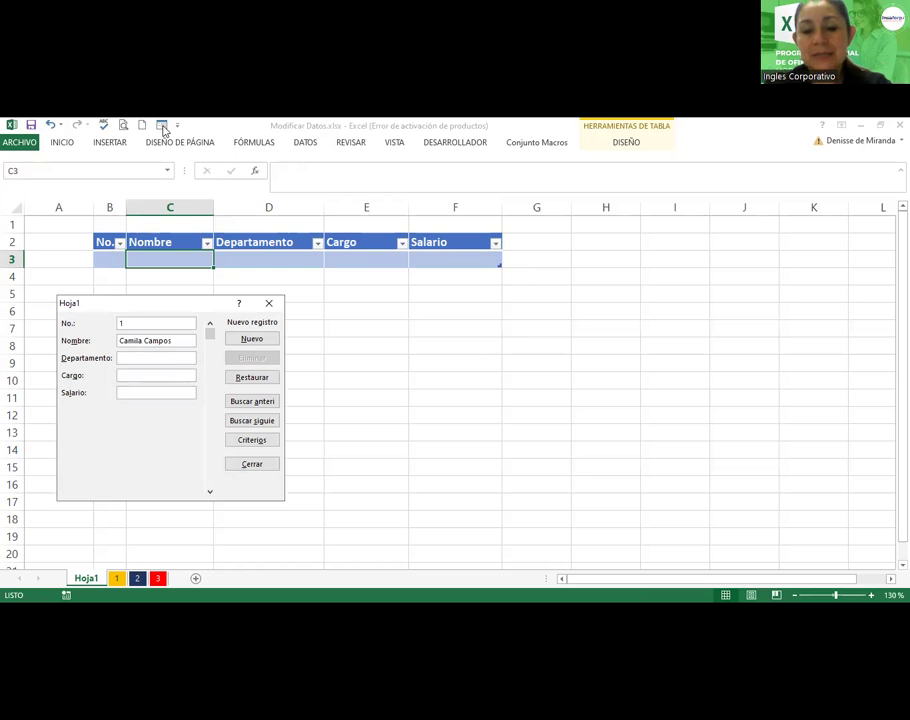
pyautogui.write('RHH')
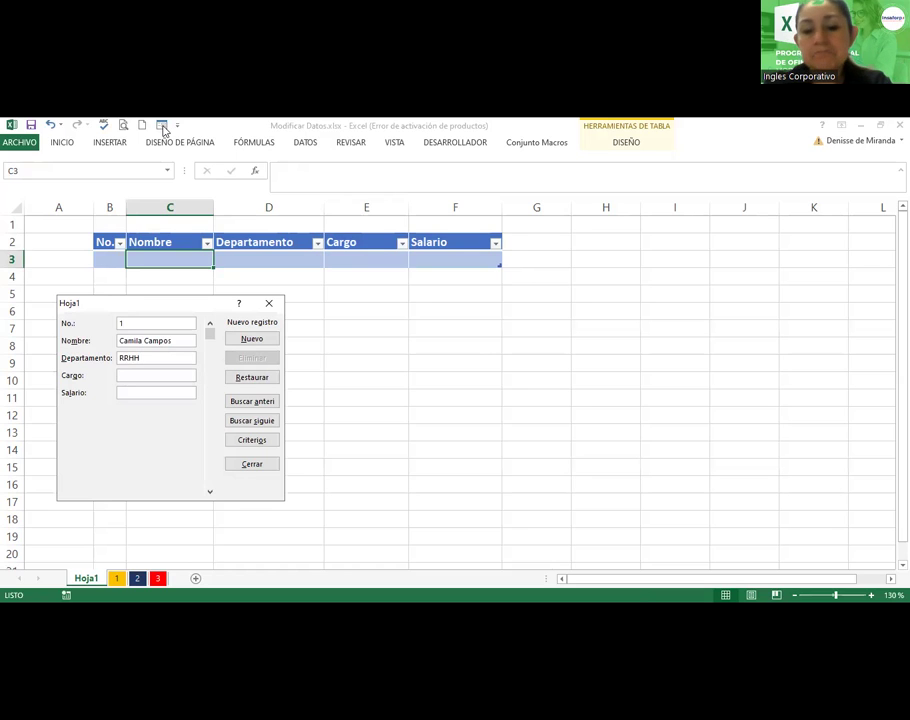
pyautogui.write('rente de V')
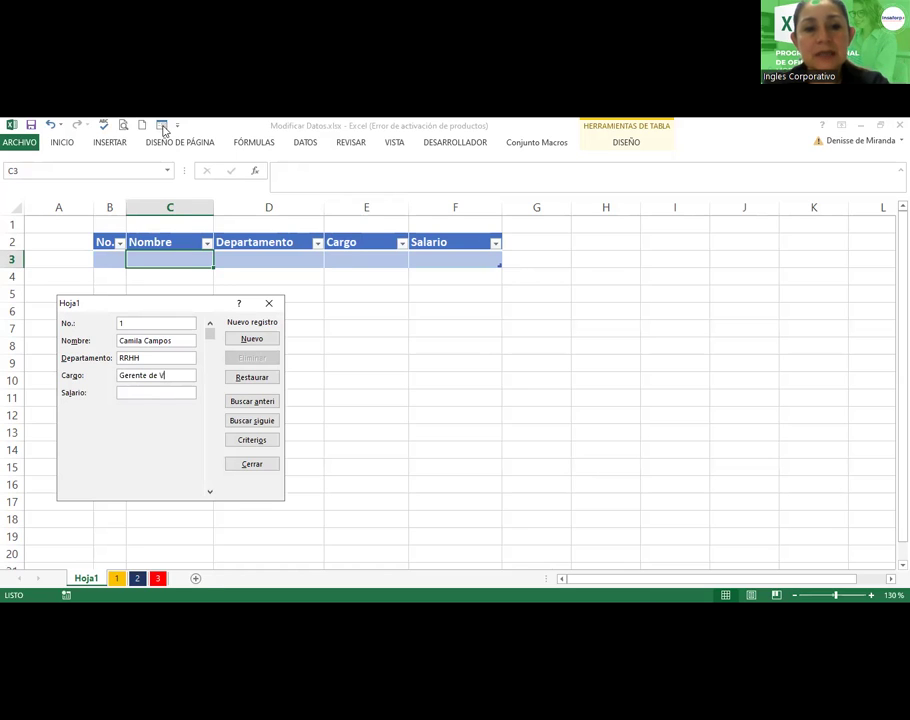
pyautogui.write('enas')
pyautogui.write('s')
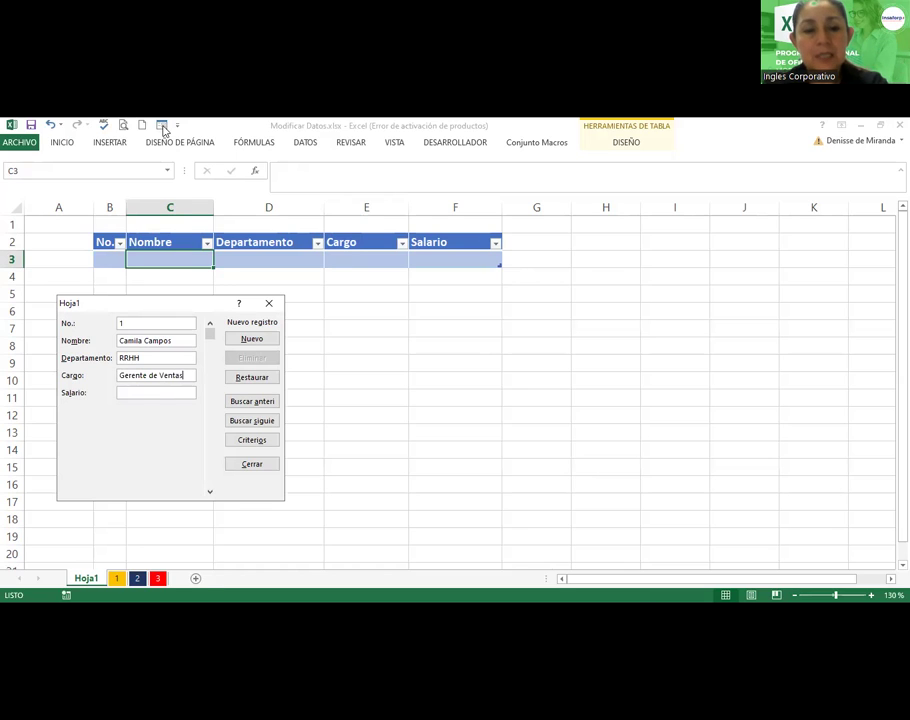
pyautogui.press('Tab')
pyautogui.write('1500')
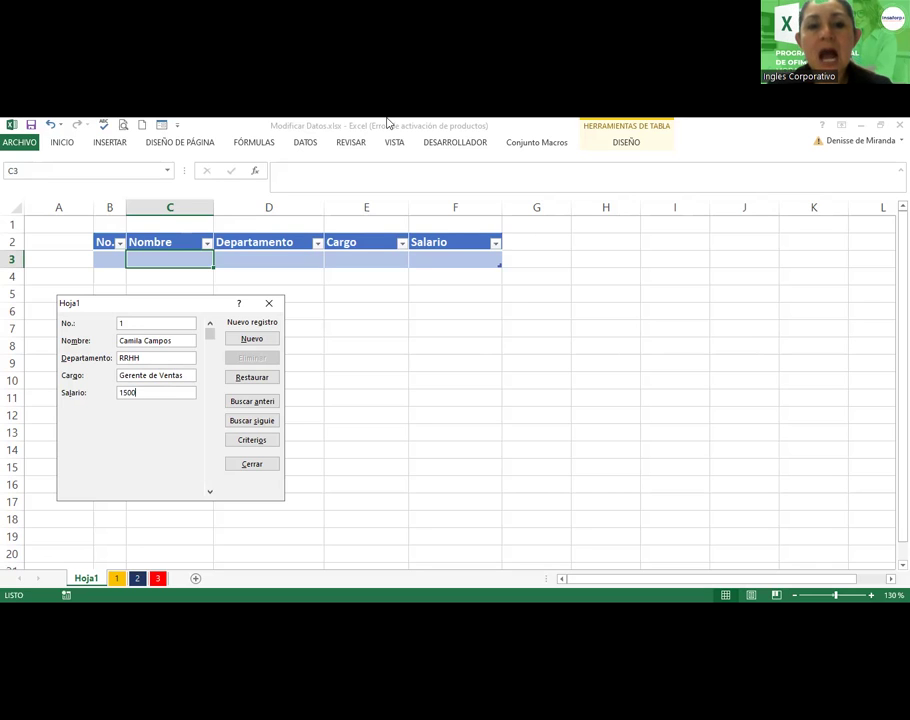
pyautogui.click(240, 341)
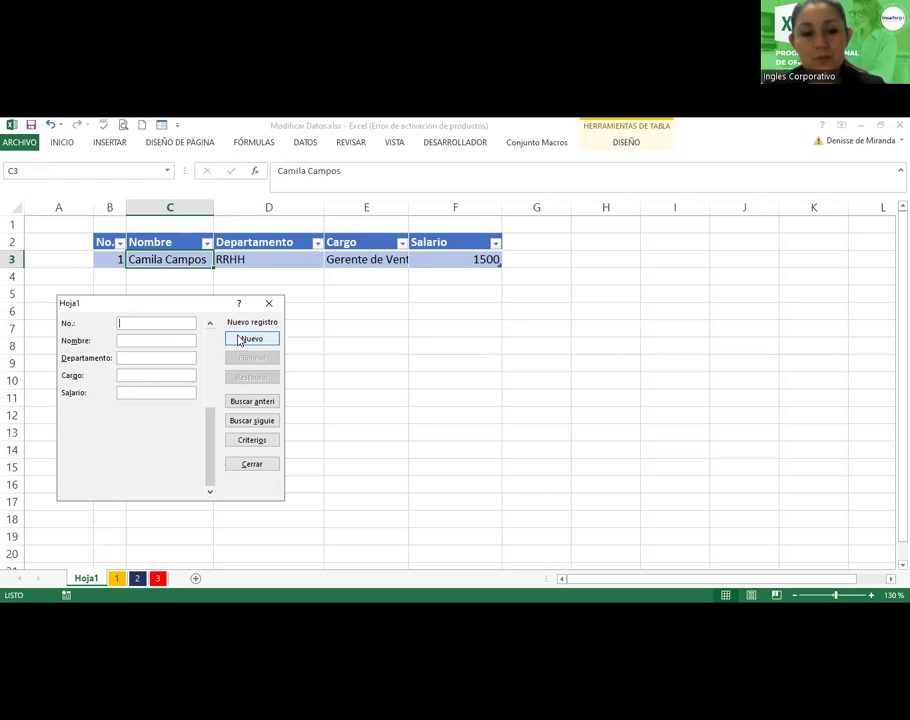
# In the data form, enter No. 2, the employee's name and department Informática.
pyautogui.write('2')
pyautogui.press('Tab')
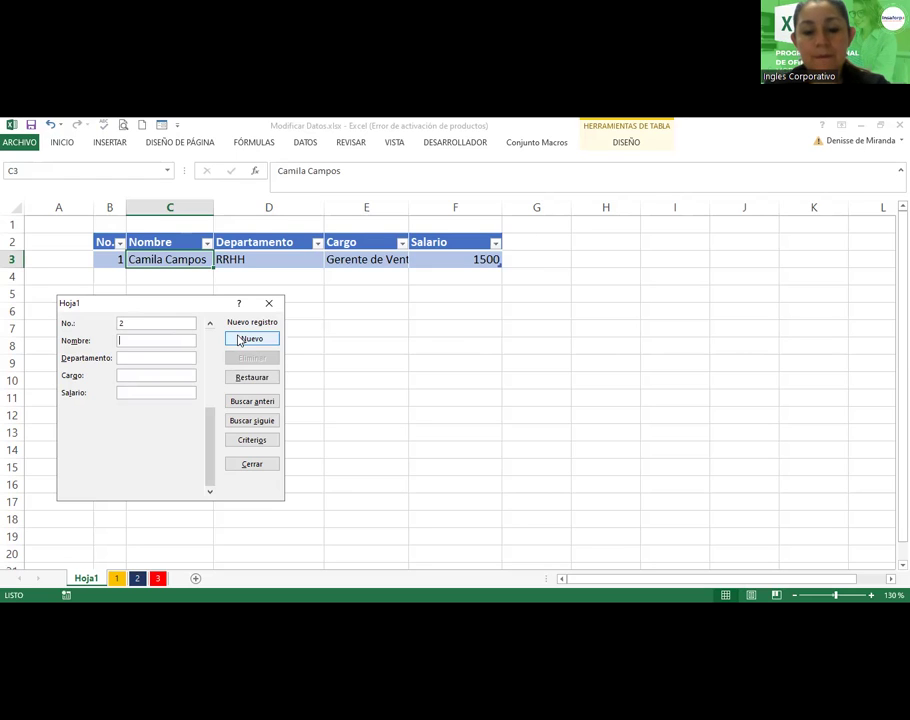
pyautogui.write('Mario')
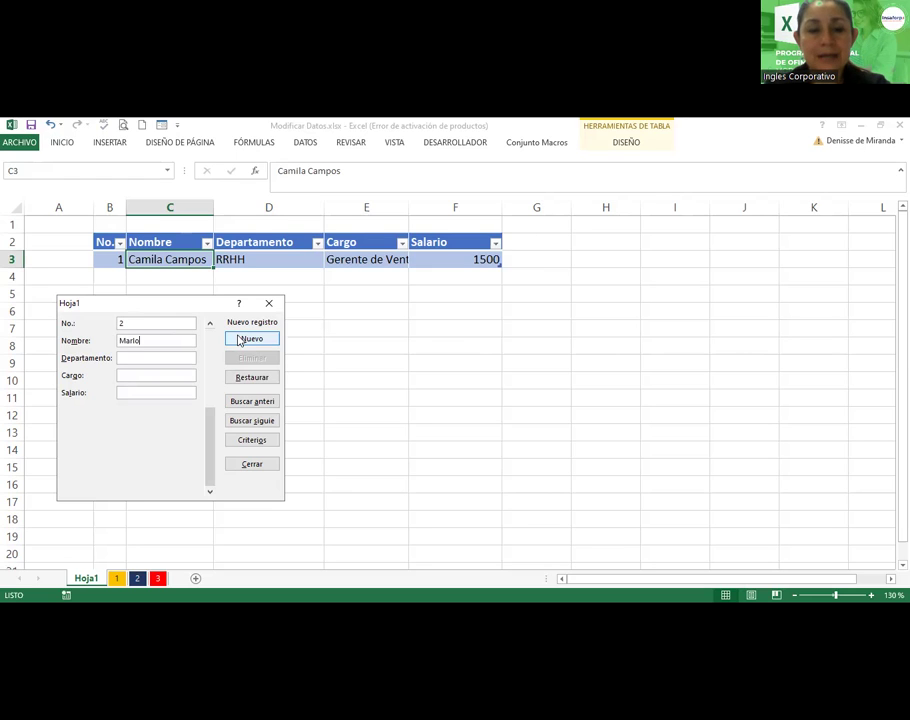
pyautogui.write('n Castro')
pyautogui.press('Tab')
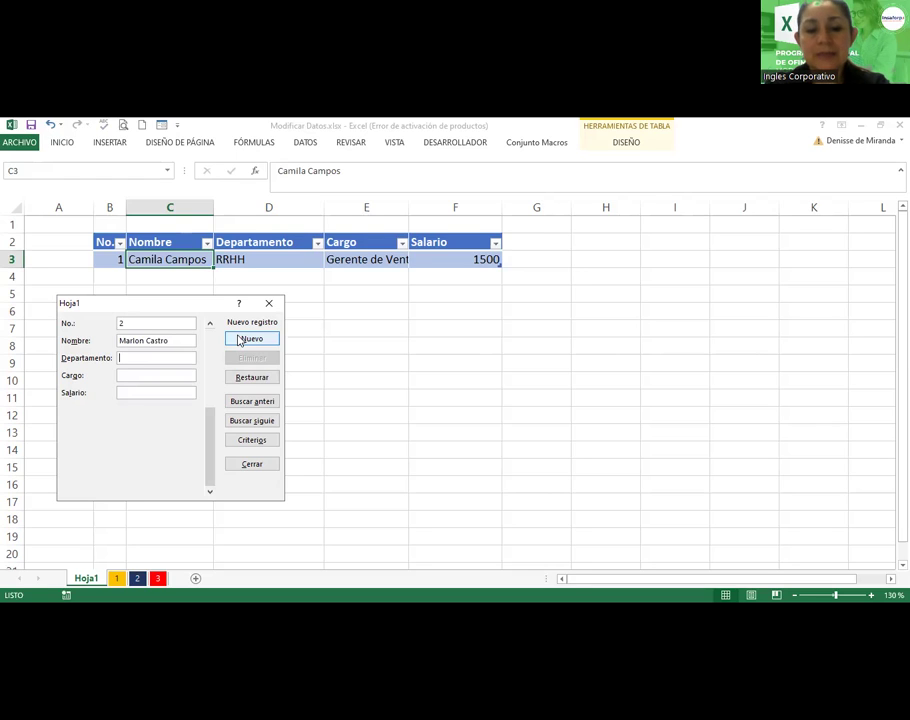
pyautogui.write('In')
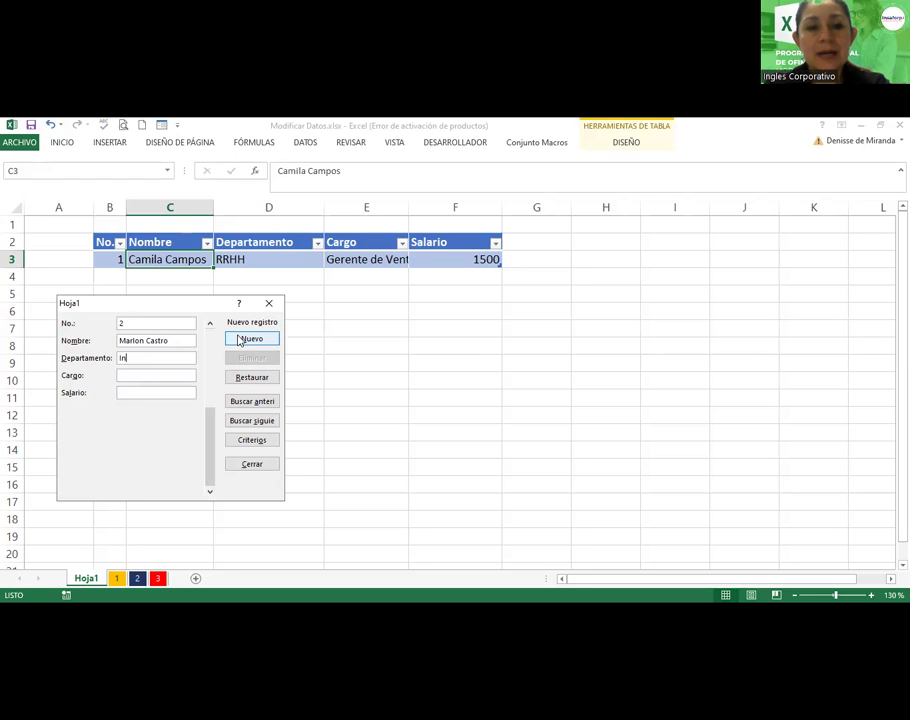
pyautogui.write('formática')
pyautogui.press('Tab')
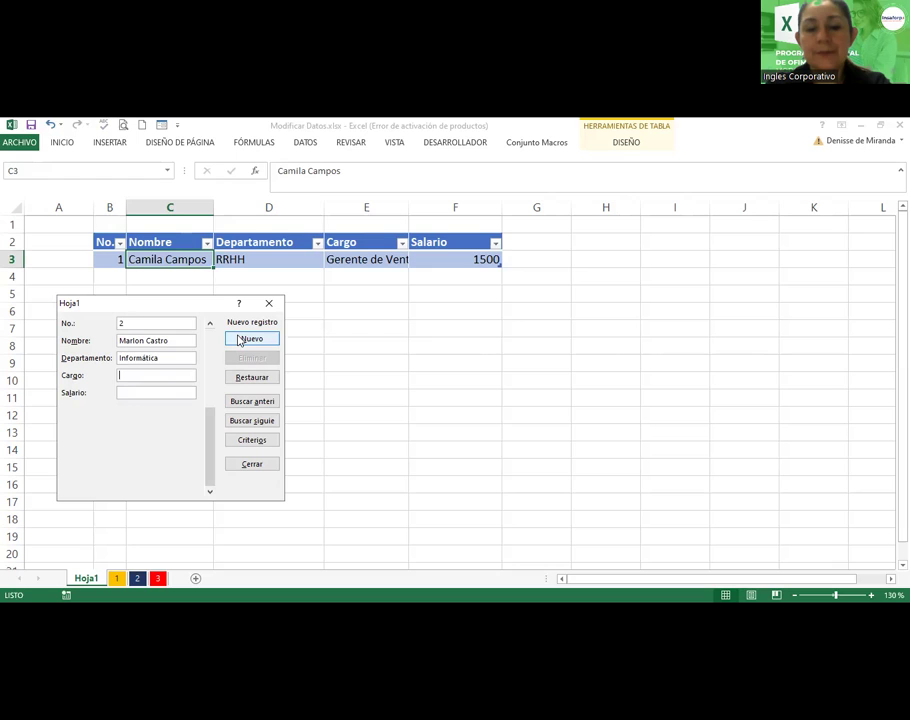
# Enter position Programador and salary 1300, then add the record to the table.
pyautogui.write('PRogr')
pyautogui.press('BackSpace')
pyautogui.press('BackSpace')
pyautogui.press('BackSpace')
pyautogui.write('ro')
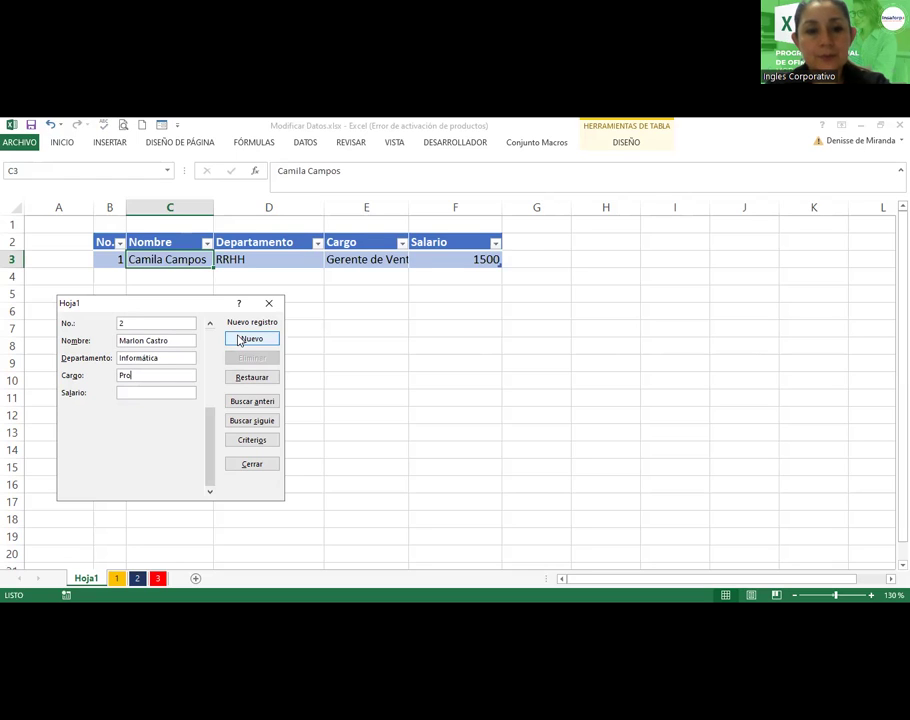
pyautogui.write('gramador')
pyautogui.press('Tab')
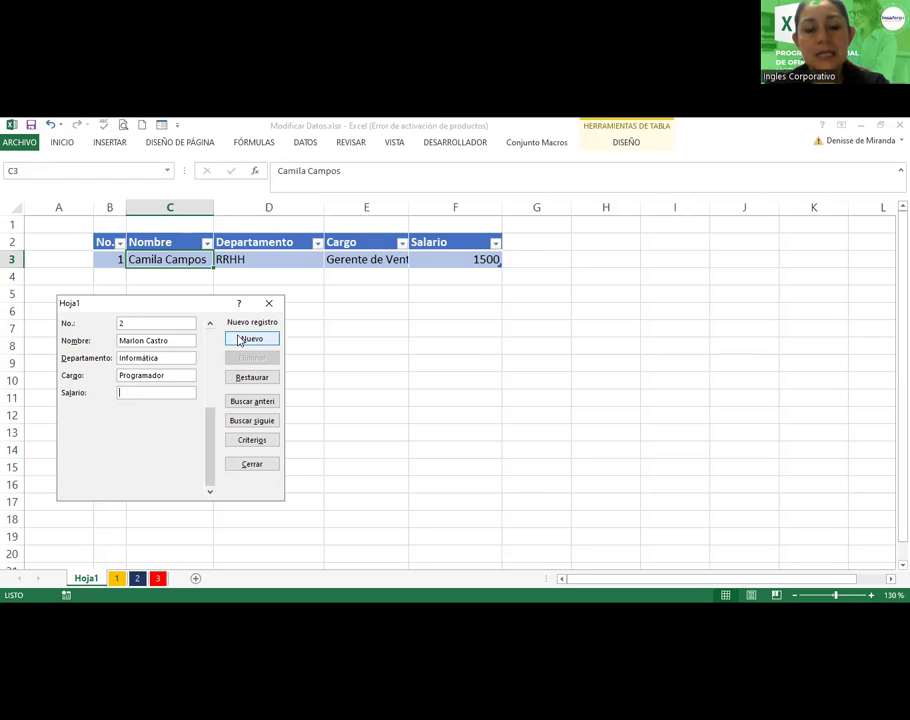
pyautogui.write('1390')
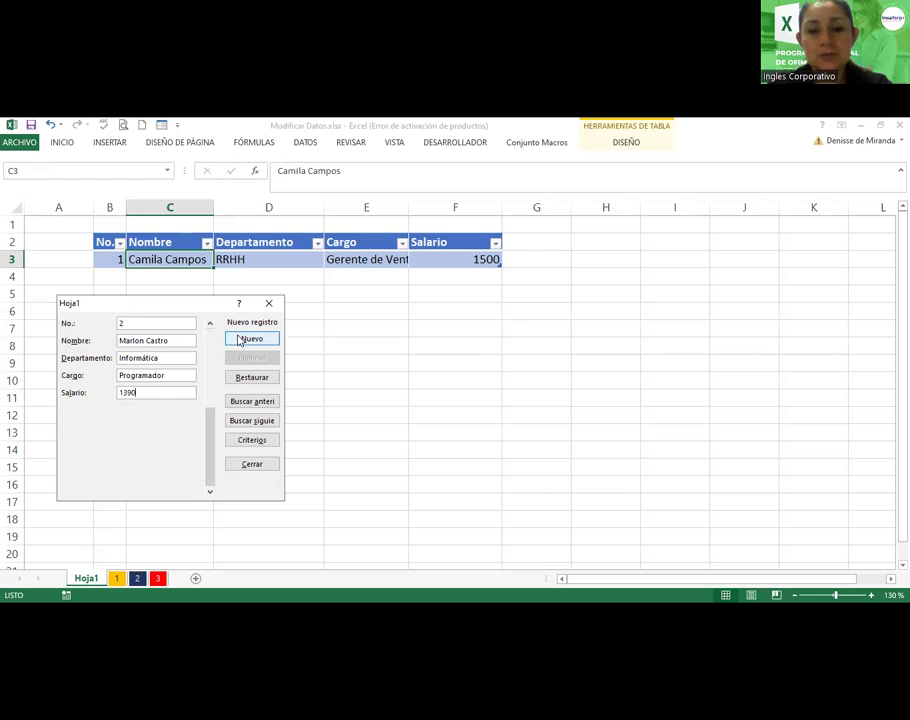
pyautogui.press('BackSpace')
pyautogui.press('BackSpace')
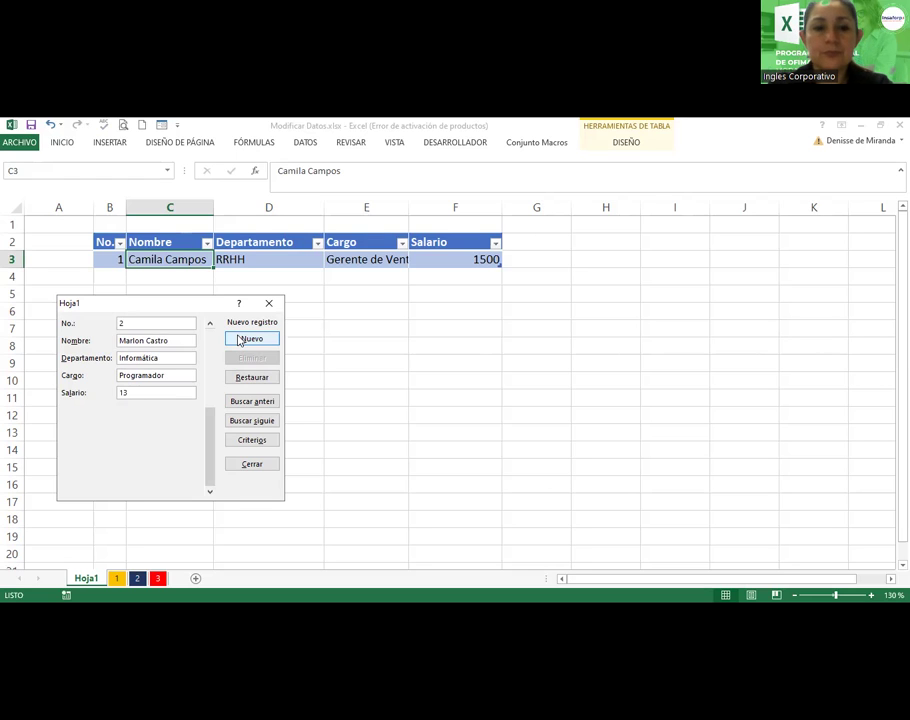
pyautogui.write('00')
pyautogui.click(240, 340)
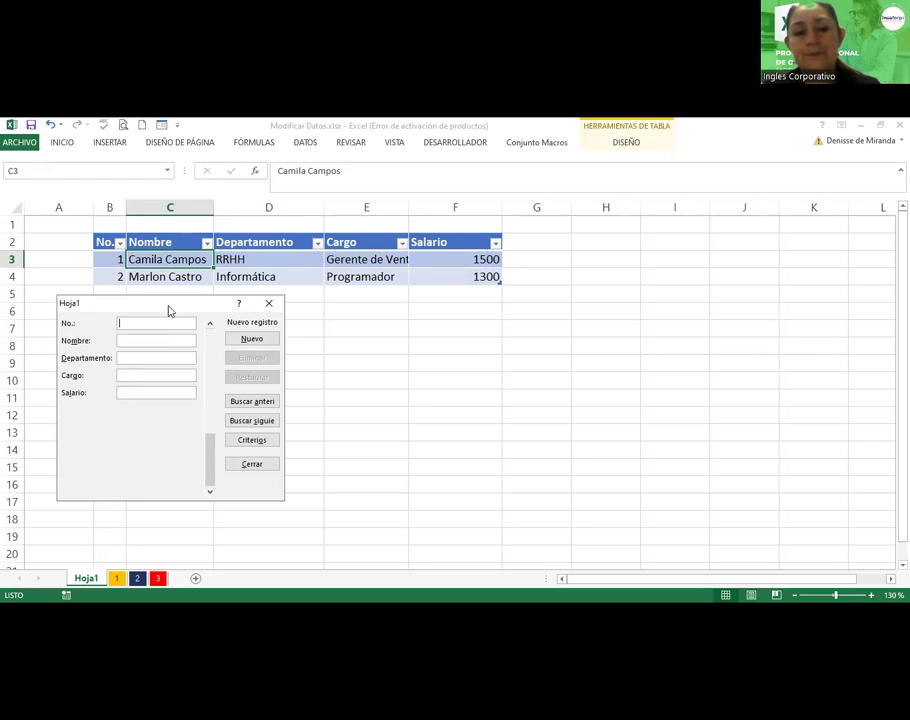
# Move the data form to the right of the table, over columns G–J.
pyautogui.moveTo(169, 309); pyautogui.dragTo(760, 252)
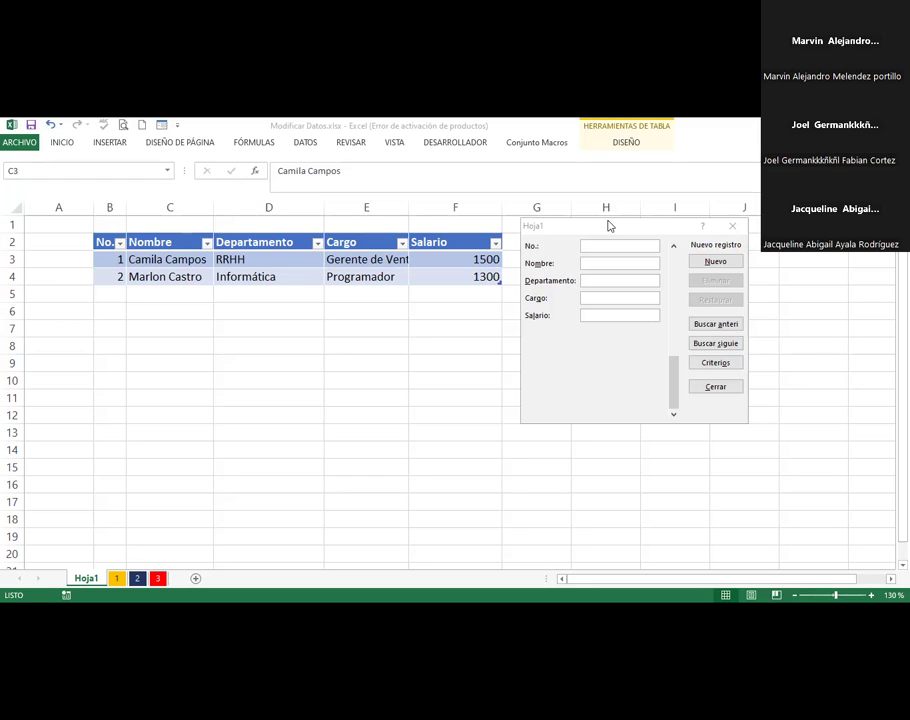
pyautogui.click(722, 248)
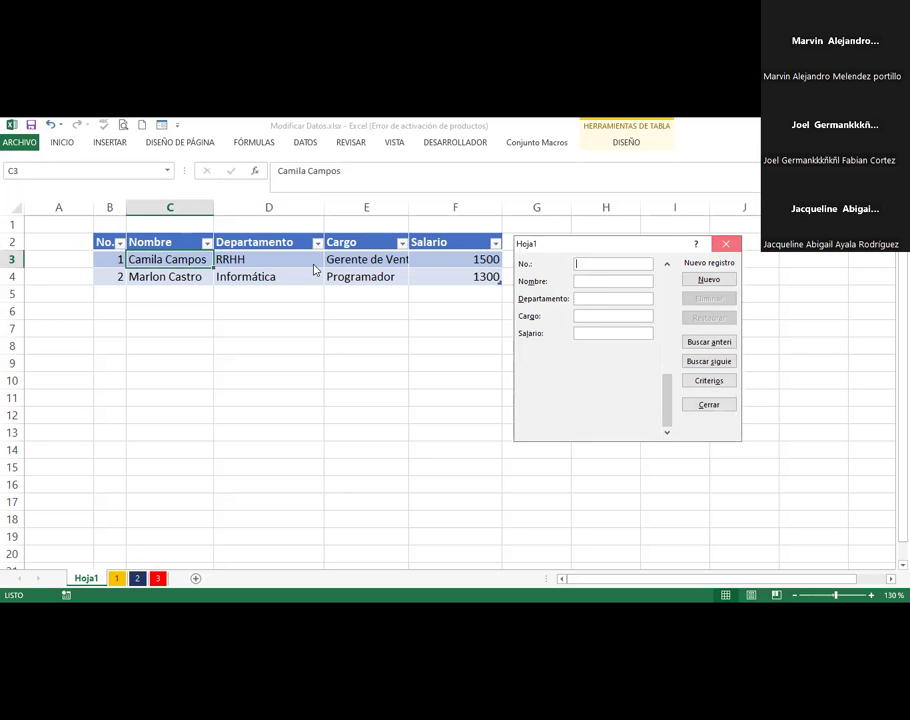
# Close the data form and toggle Columnas con bandas on and back off in table design.
pyautogui.press('Escape')
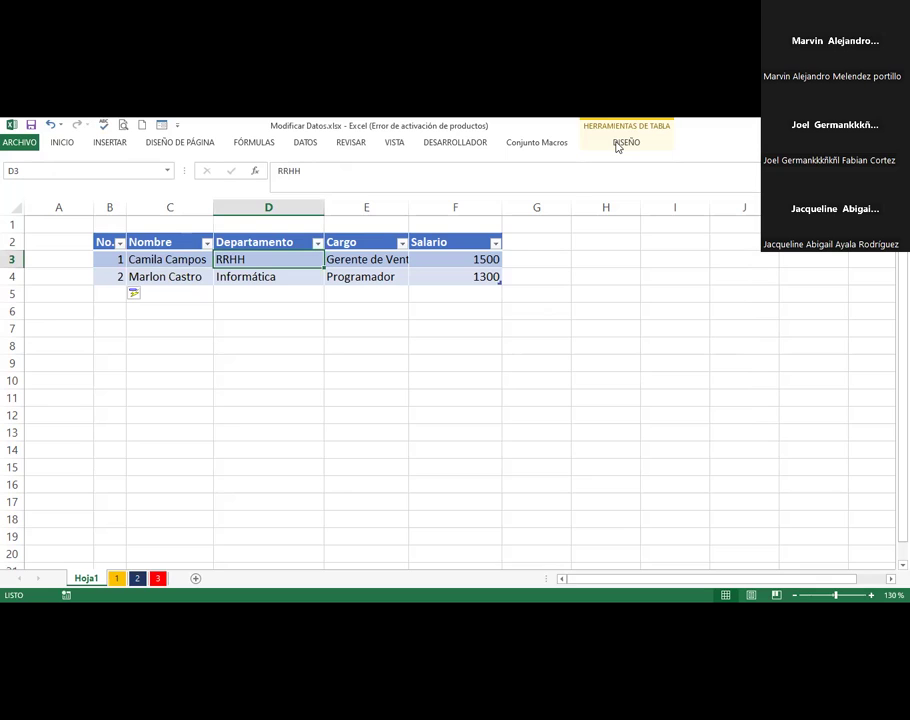
pyautogui.click(617, 146)
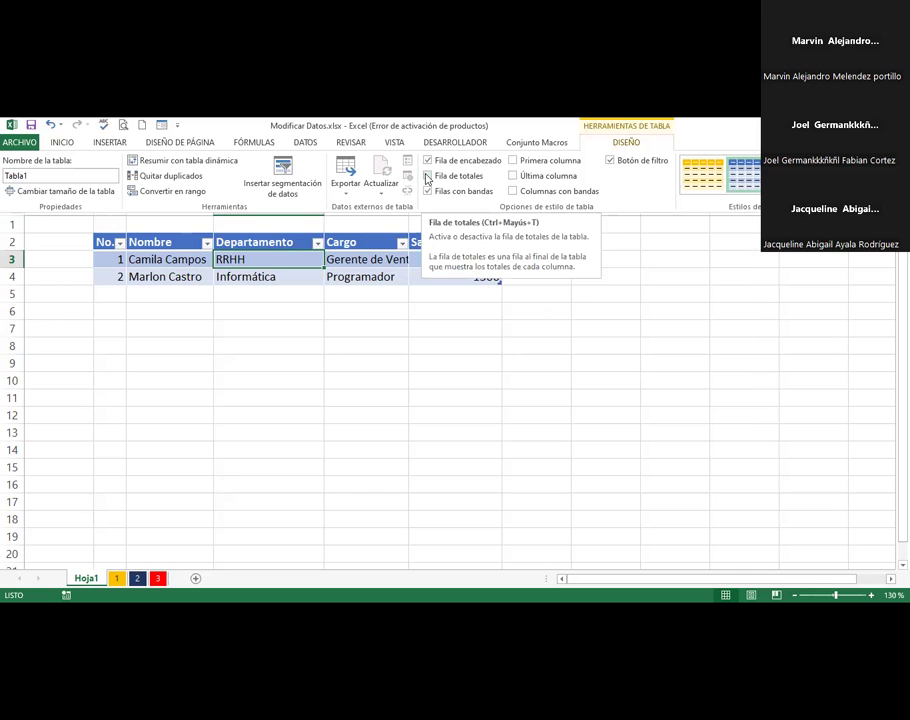
pyautogui.click(513, 192)
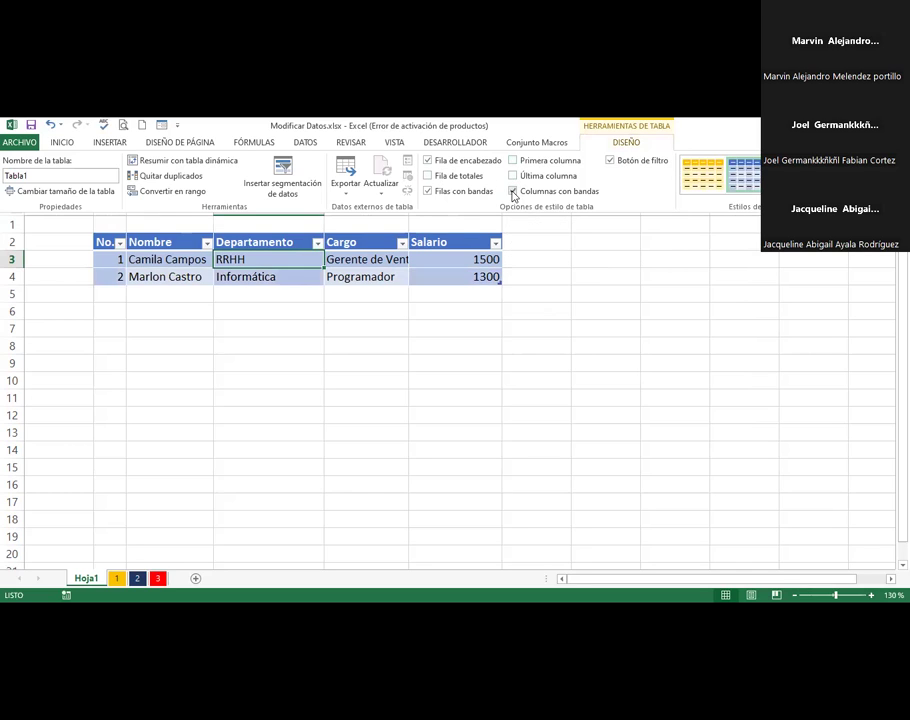
pyautogui.click(513, 192)
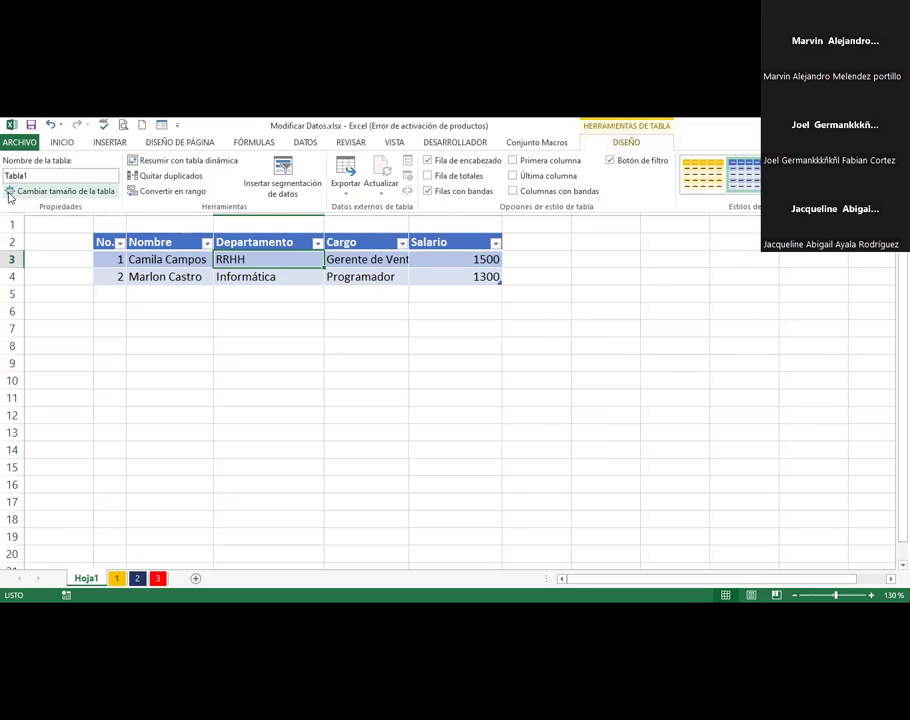
# Resize the table to $B$2:$H$4, adding Columna1 and Columna2 columns.
pyautogui.click(10, 191)
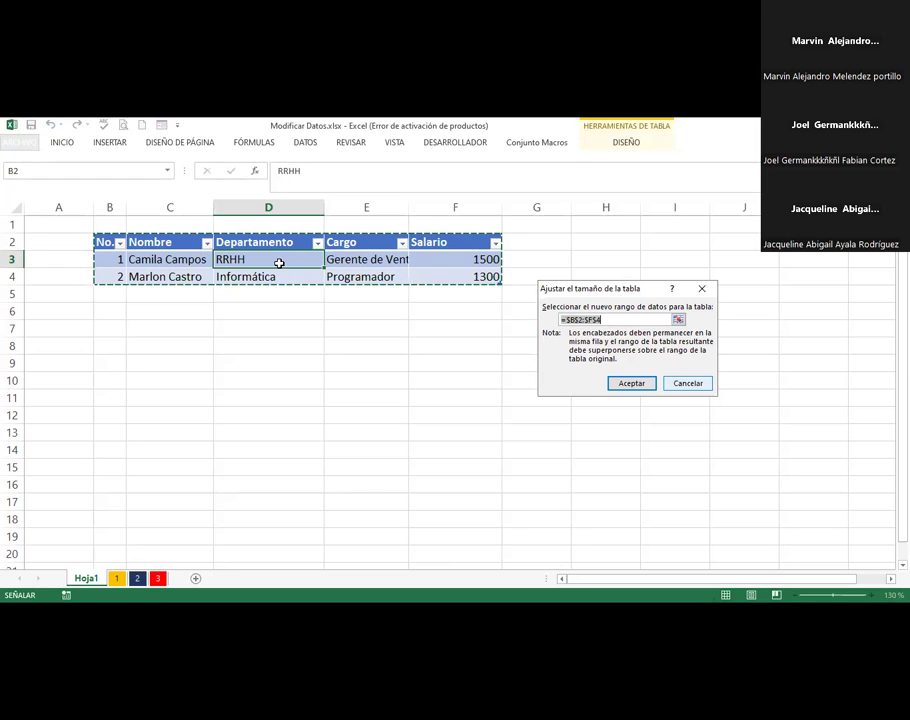
pyautogui.press('Escape')
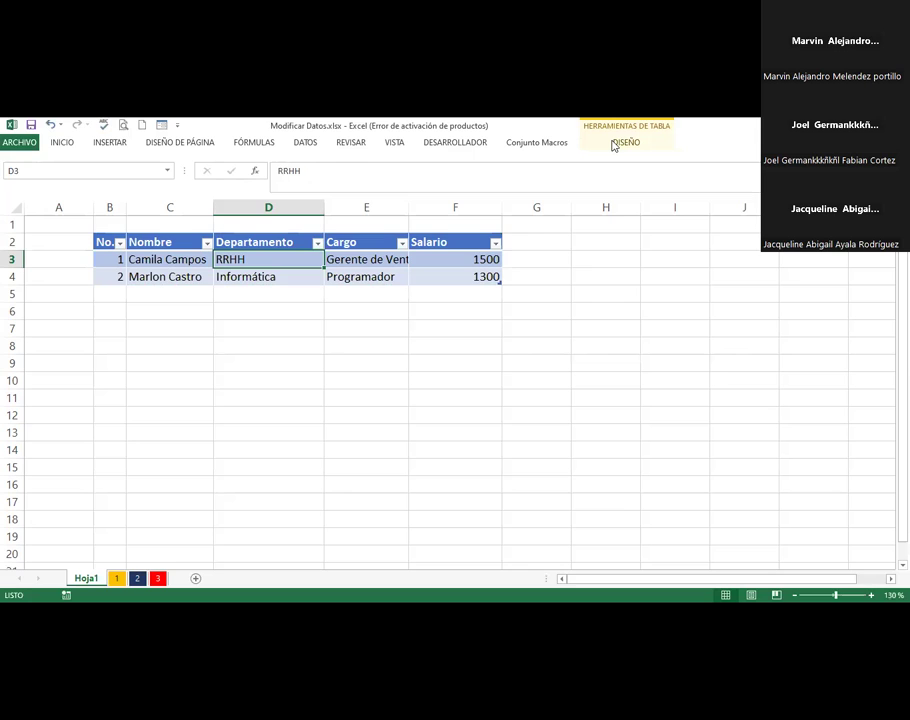
pyautogui.click(614, 145)
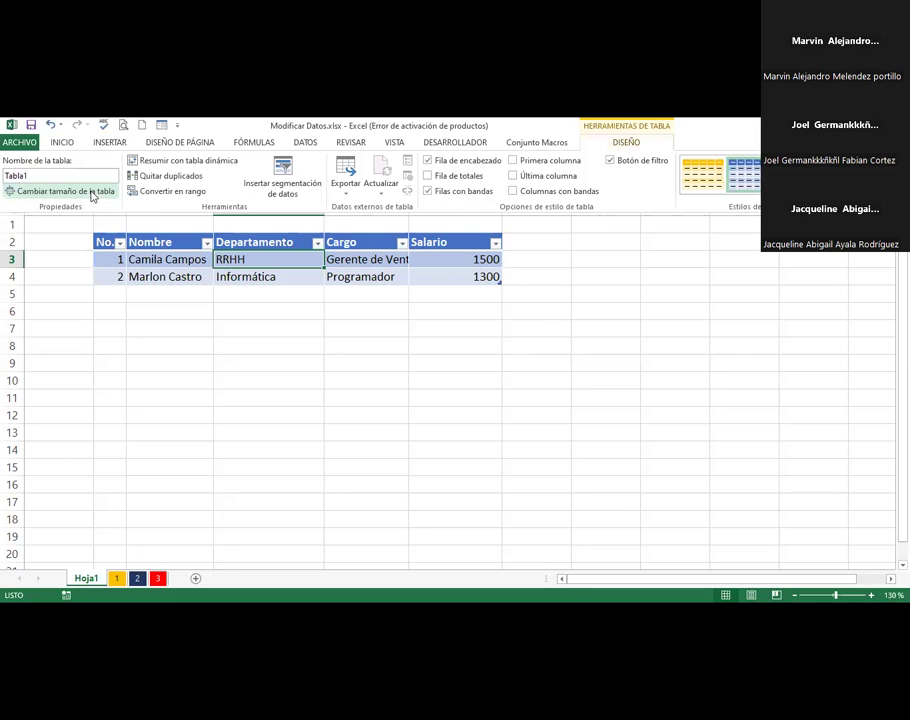
pyautogui.click(26, 193)
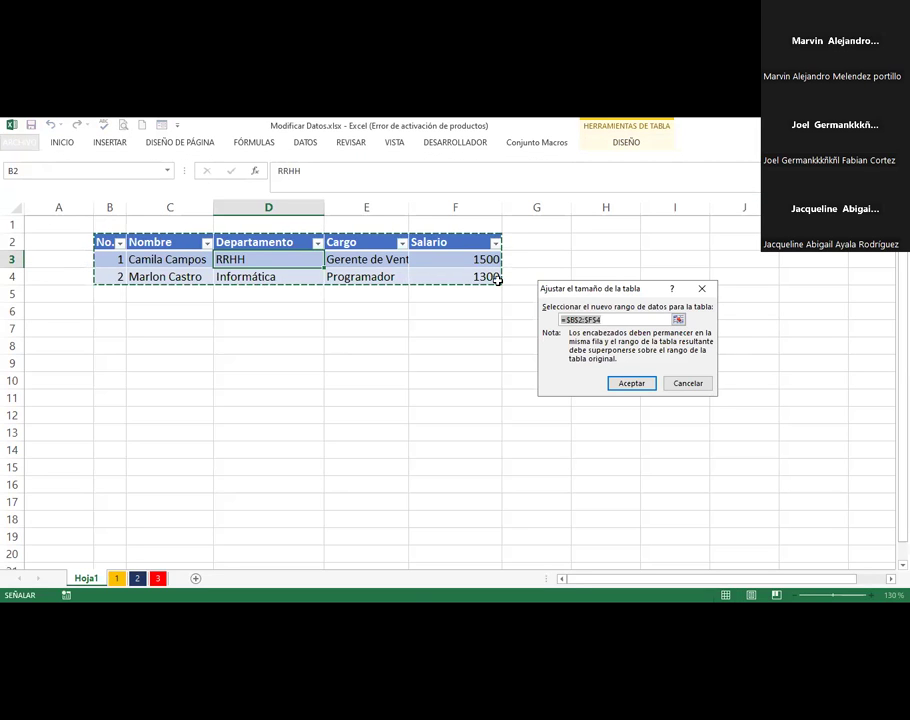
pyautogui.click(500, 278)
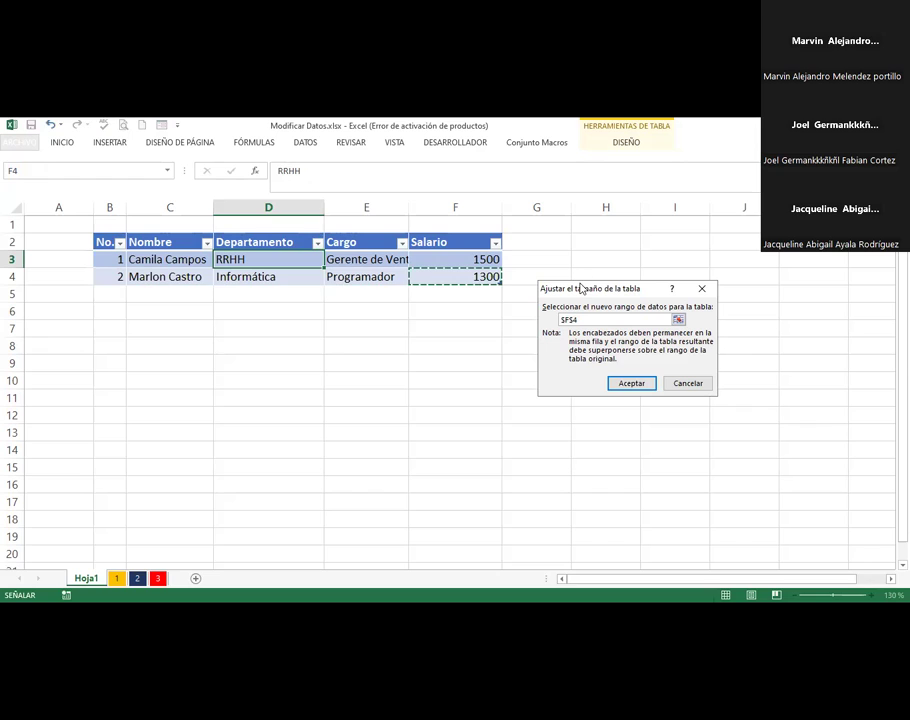
pyautogui.write('$B$2:$H$4')
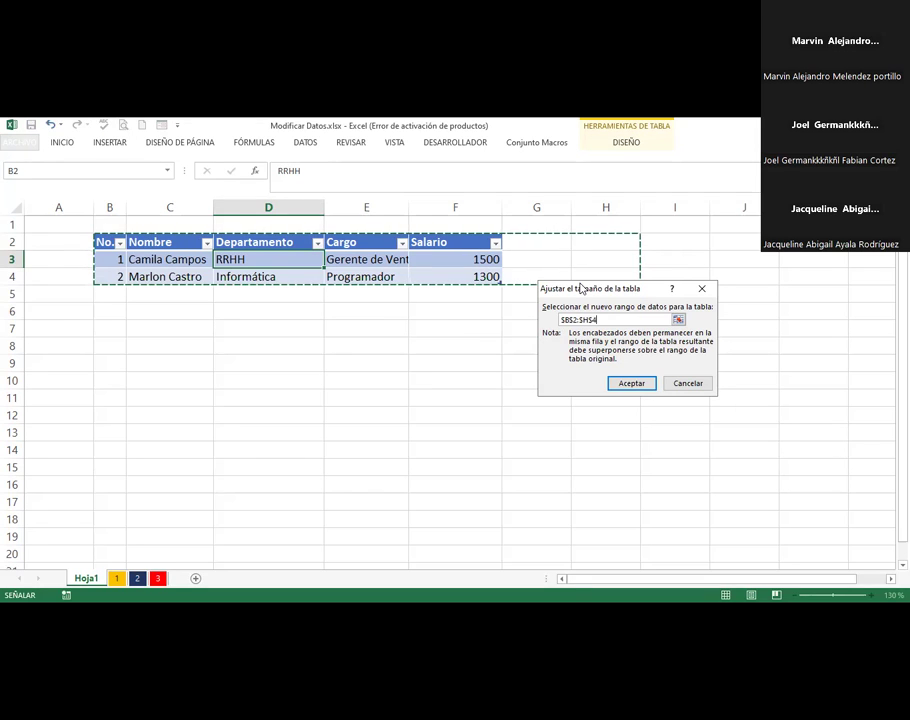
pyautogui.click(642, 387)
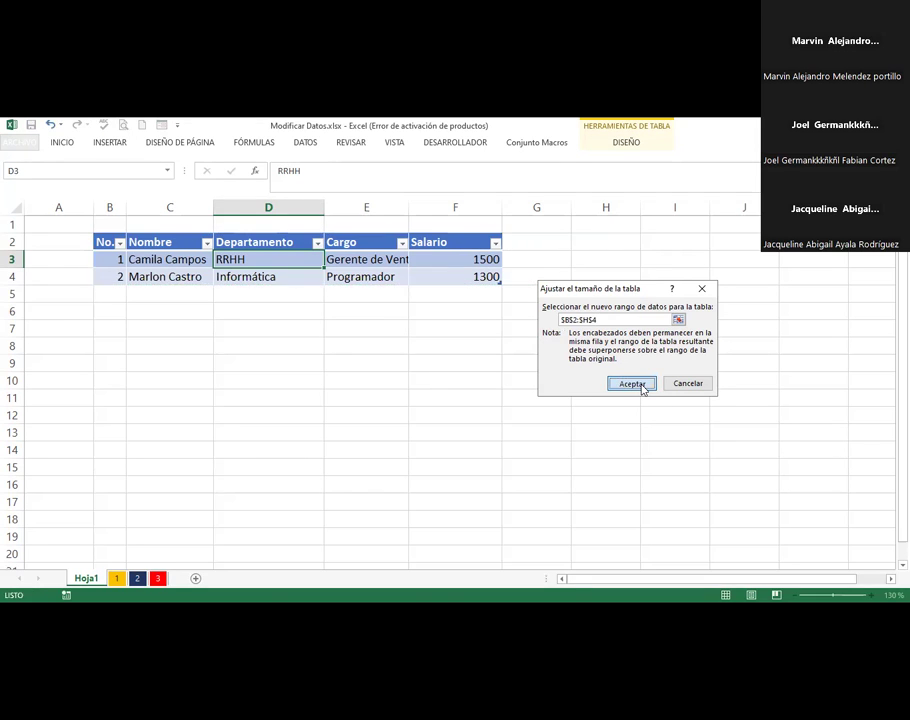
pyautogui.click(526, 241)
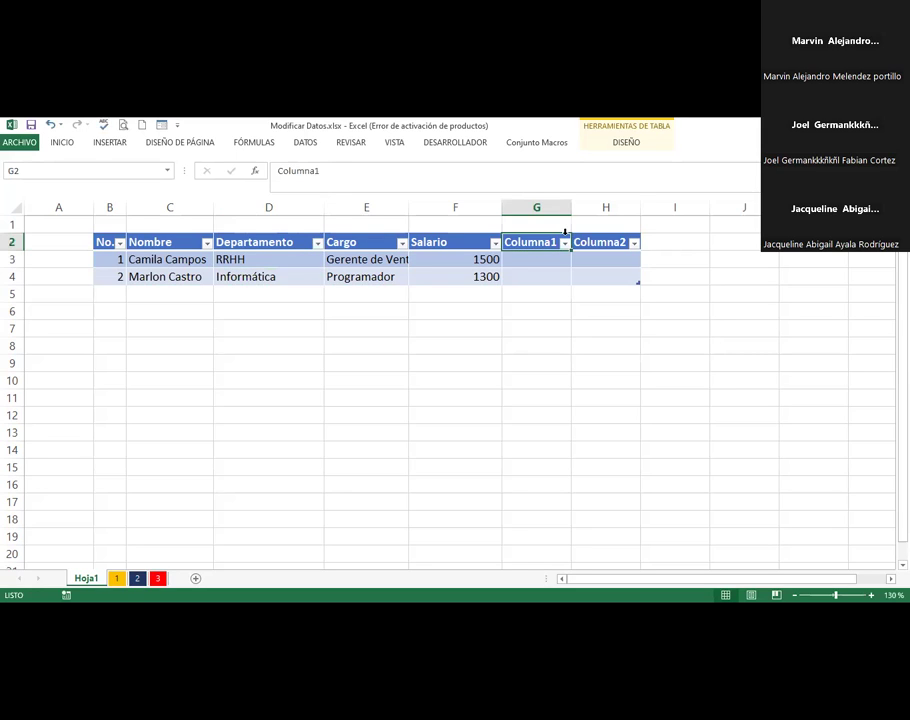
# Rename the Columna1 table header to Desc. ISSS.
pyautogui.click(603, 242)
pyautogui.click(550, 243)
pyautogui.write('Des')
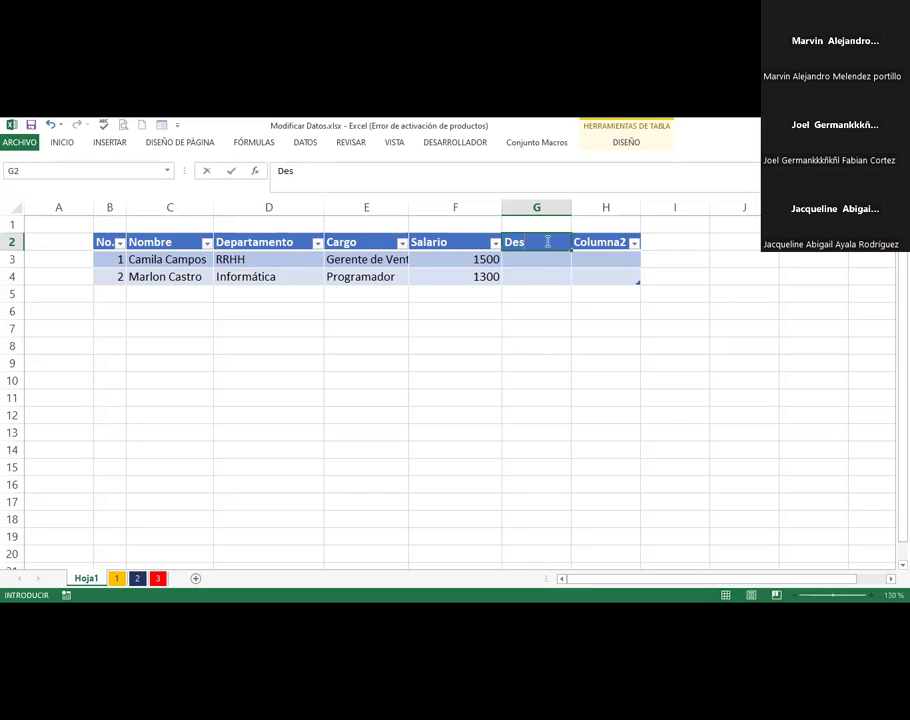
pyautogui.write('c.')
pyautogui.moveTo(547, 241); pyautogui.dragTo(547, 224)
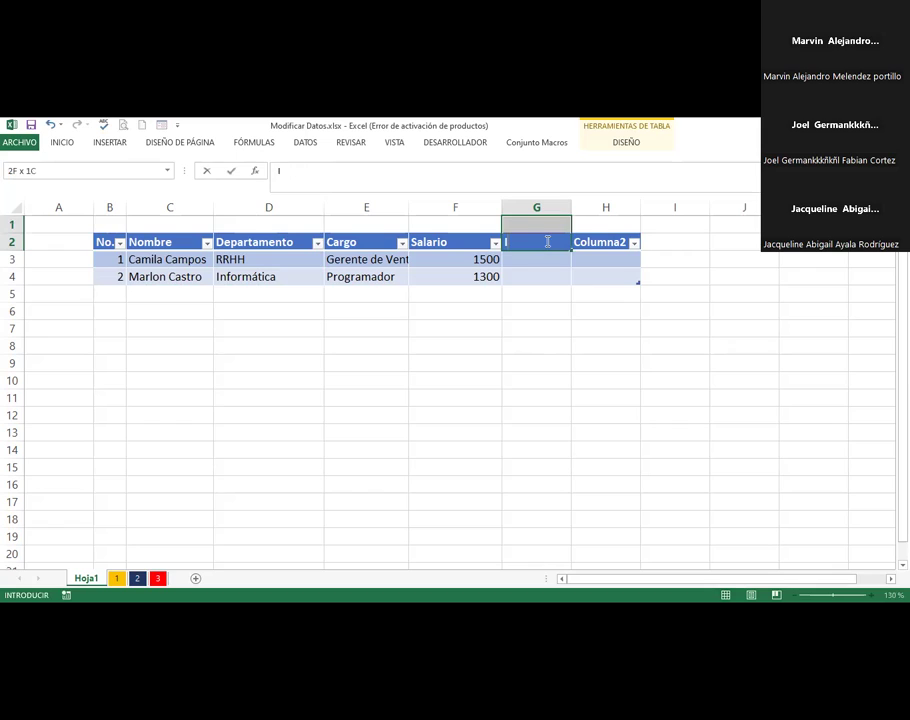
pyautogui.write('Desc')
pyautogui.write('. Is')
pyautogui.press('BackSpace')
pyautogui.write('SSS')
pyautogui.press('Up')
# Rename Columna2 to Desc. Renta and AutoFit column H to its width.
pyautogui.click(608, 244)
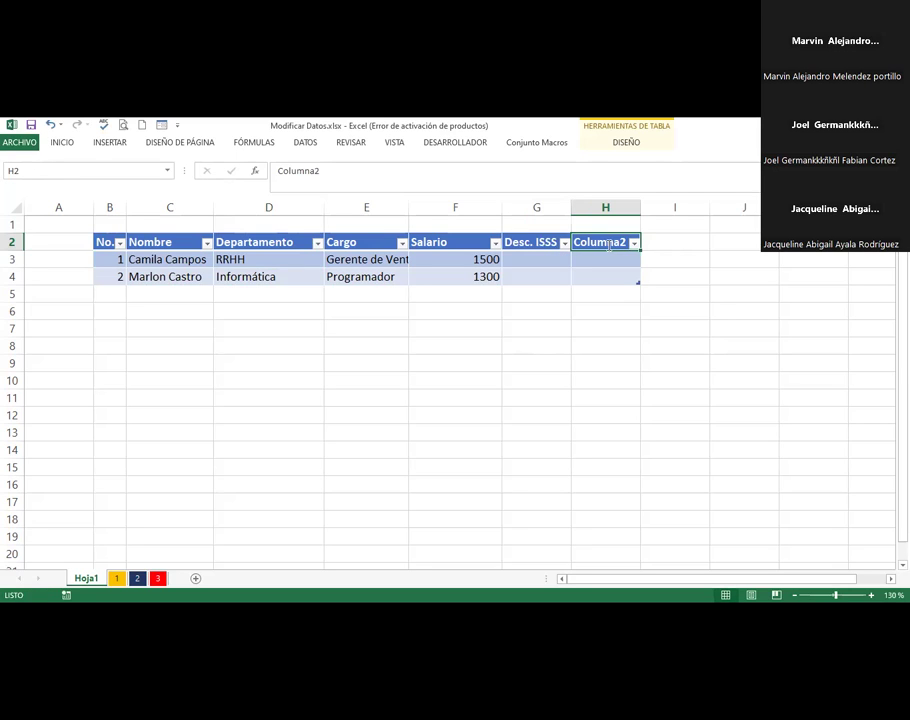
pyautogui.press('F2')
pyautogui.write('D')
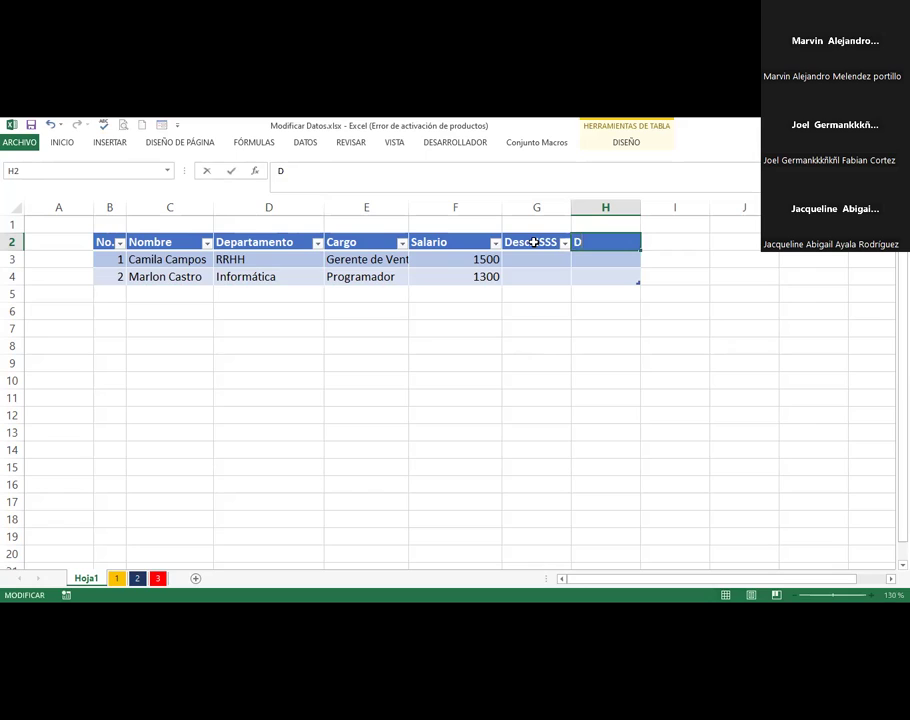
pyautogui.write('esc.')
pyautogui.write(' Renta')
pyautogui.press('Return')
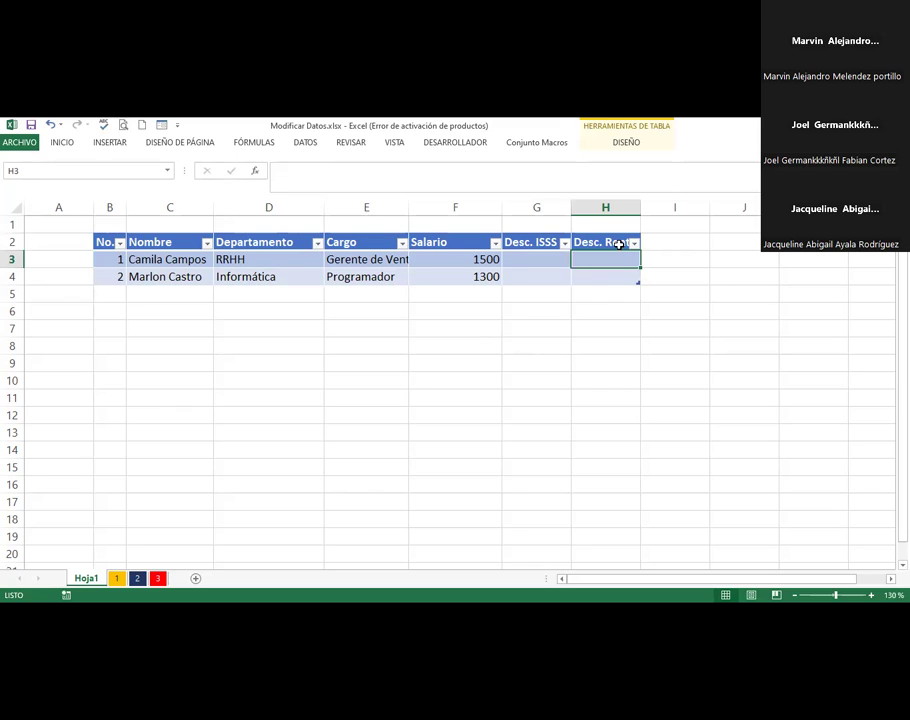
pyautogui.press('Up')
pyautogui.hotkey('alt', 'o')
pyautogui.press('c')
pyautogui.press('a')
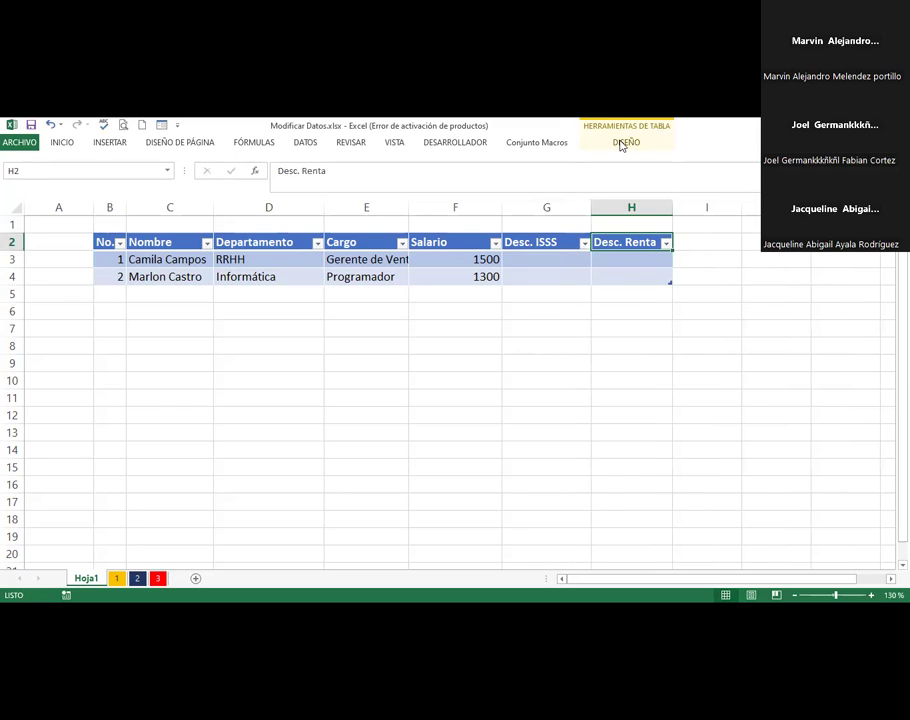
# Turn off Botón de filtro and enter Total Desc in I2 to extend the table.
pyautogui.click(609, 161)
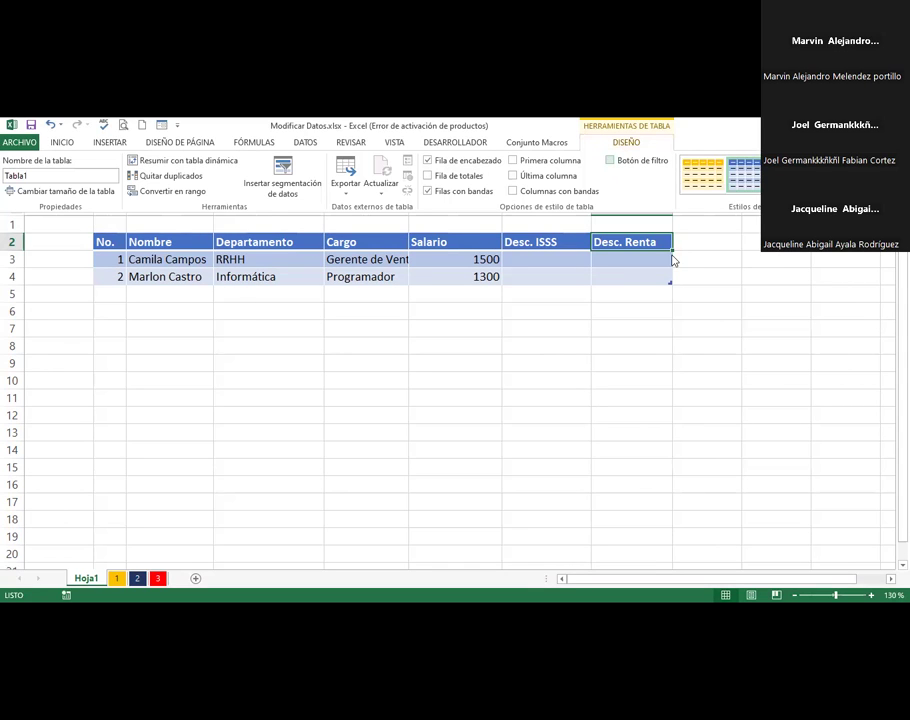
pyautogui.click(695, 244)
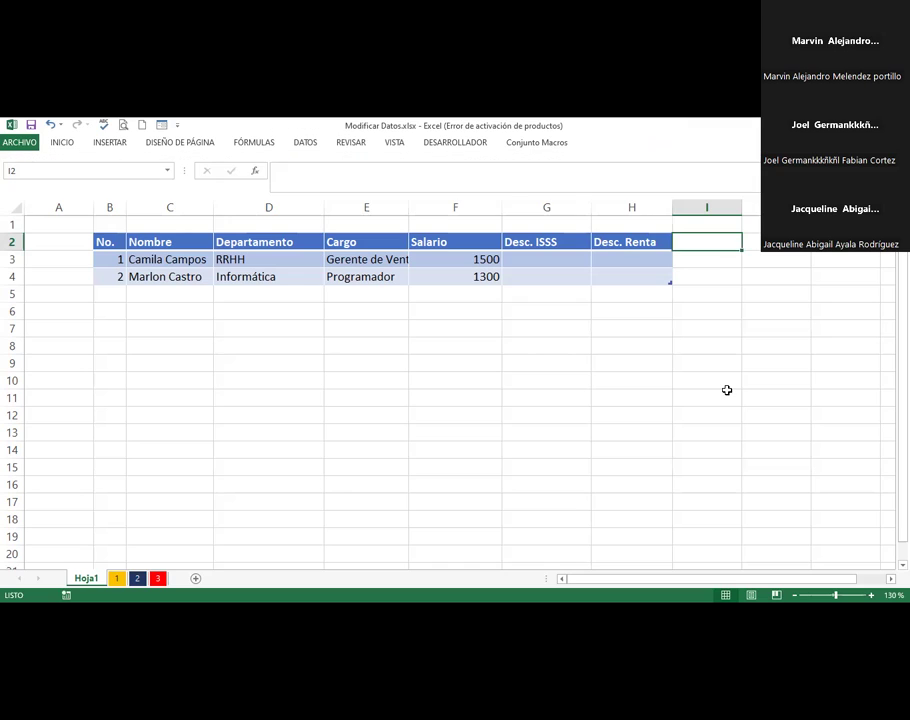
pyautogui.hscroll(1, 450, 390)
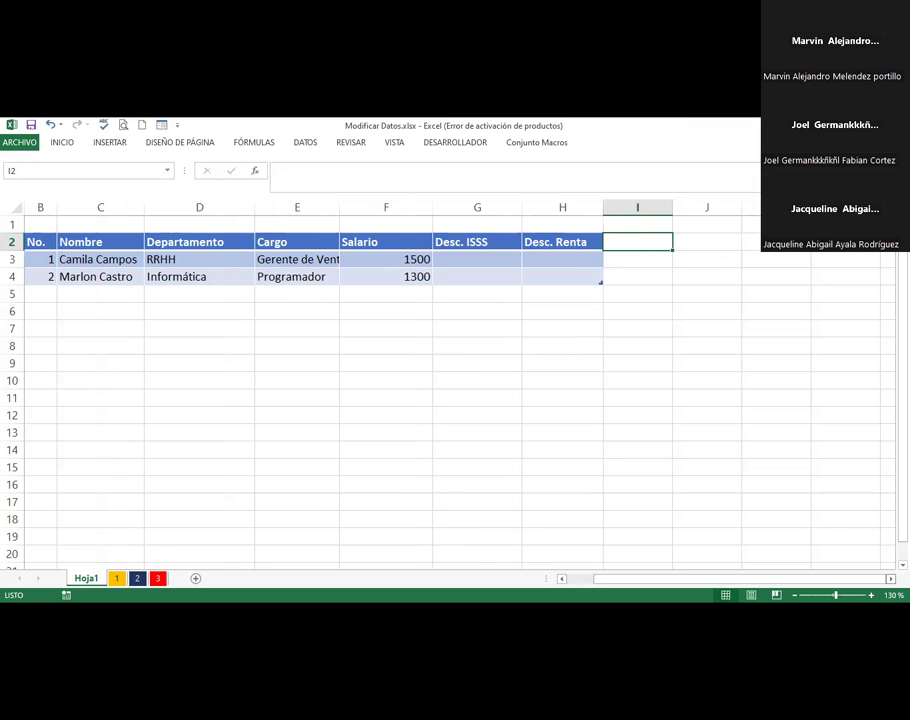
pyautogui.hscroll(1, 450, 390)
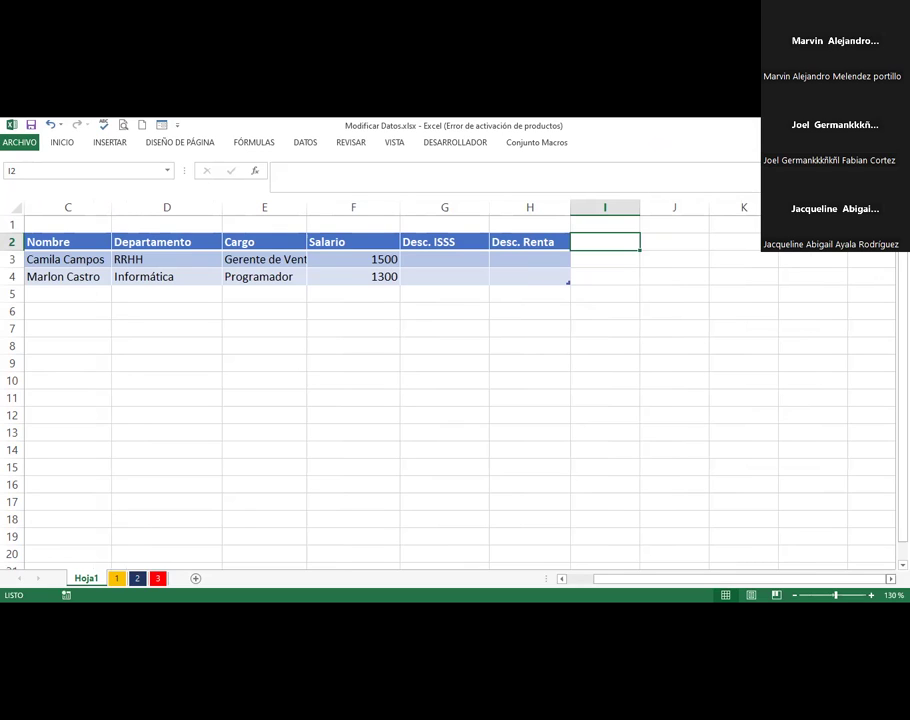
pyautogui.write('T')
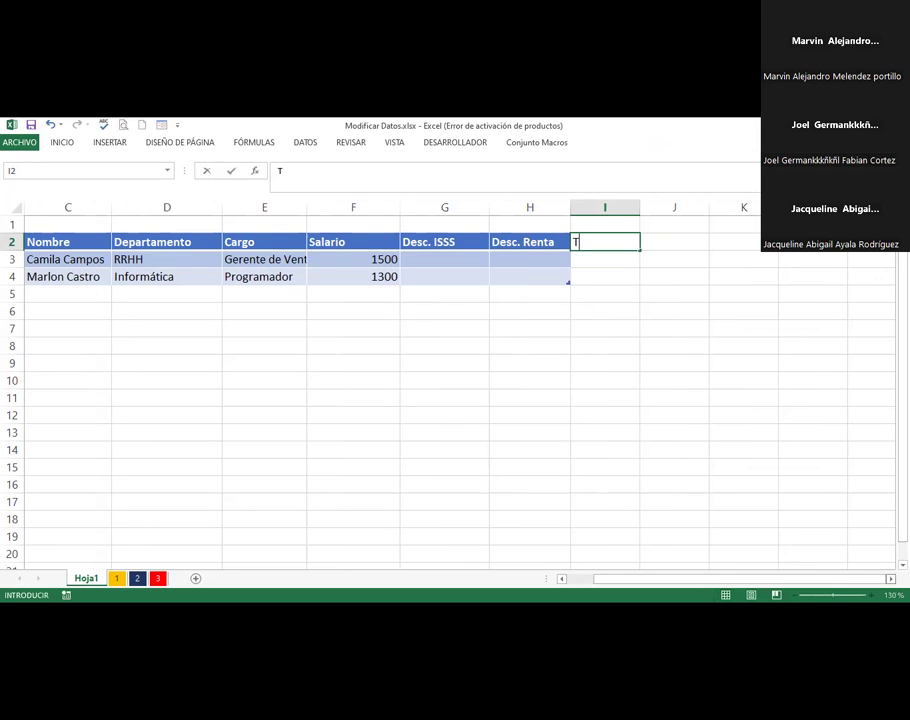
pyautogui.write('otal Desc')
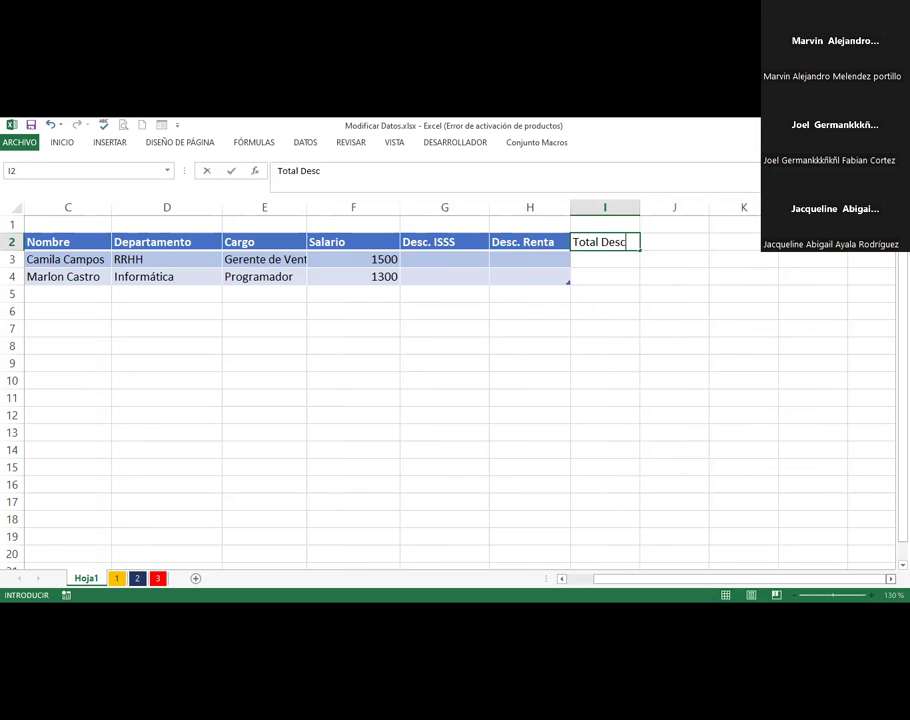
pyautogui.press('Return')
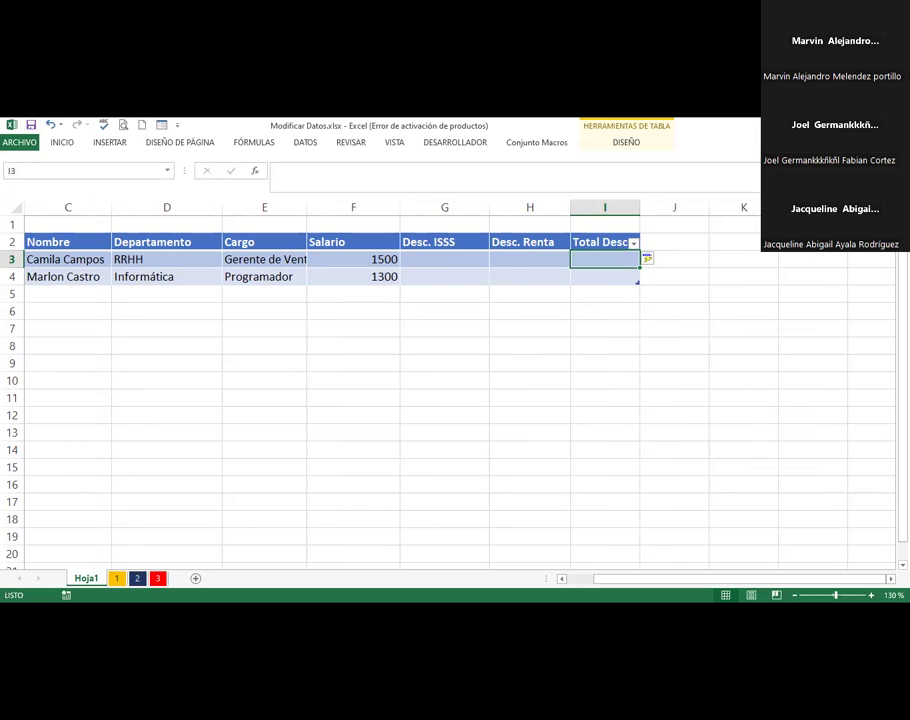
# Toggle Botón de filtro on and off so Total Desc also loses its filter arrow.
pyautogui.click(598, 242)
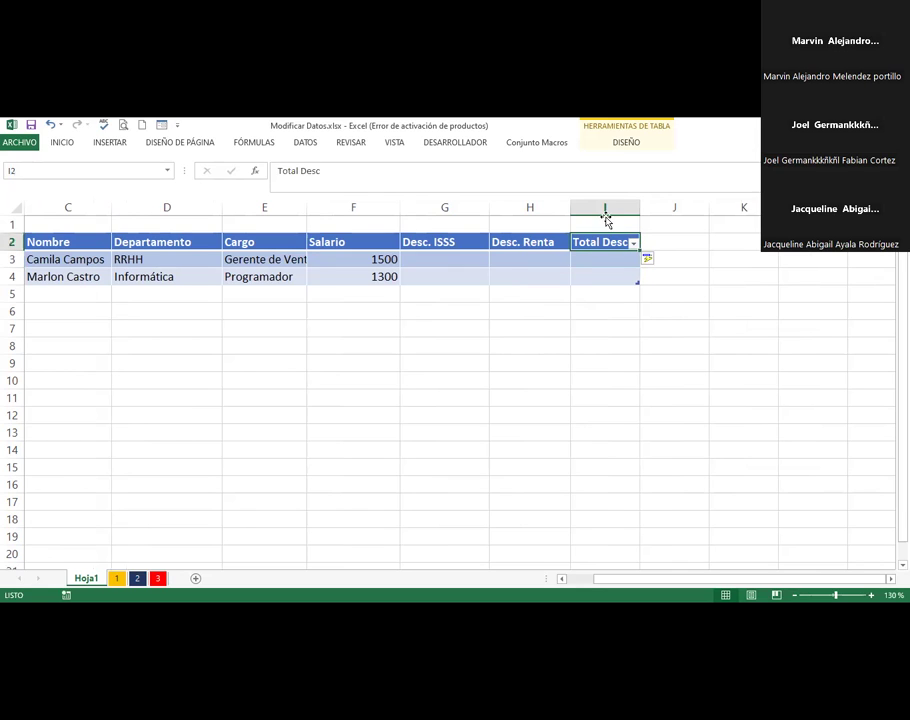
pyautogui.click(622, 143)
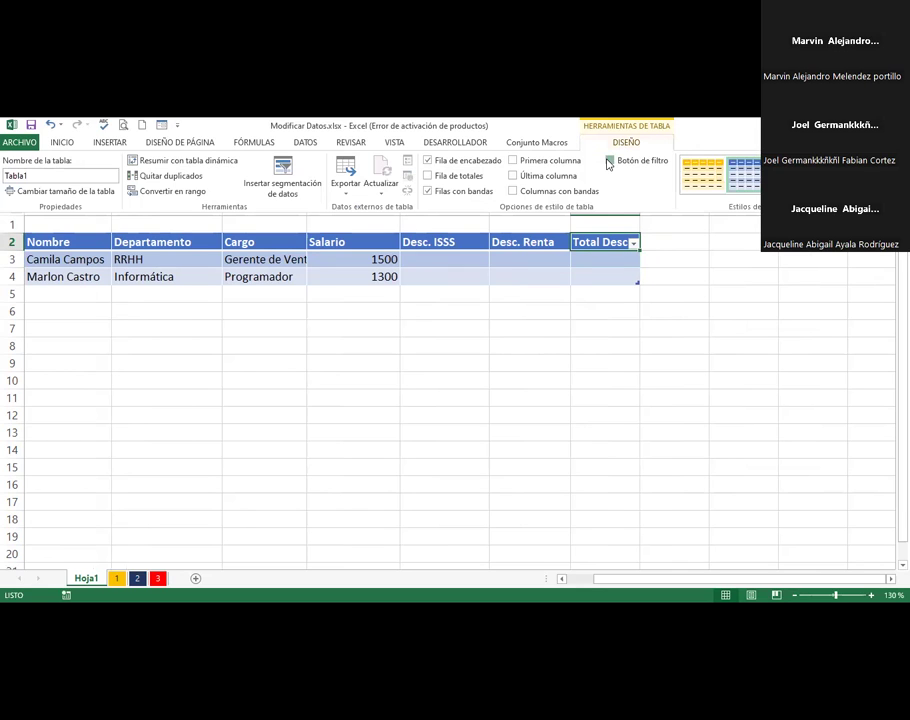
pyautogui.click(609, 161)
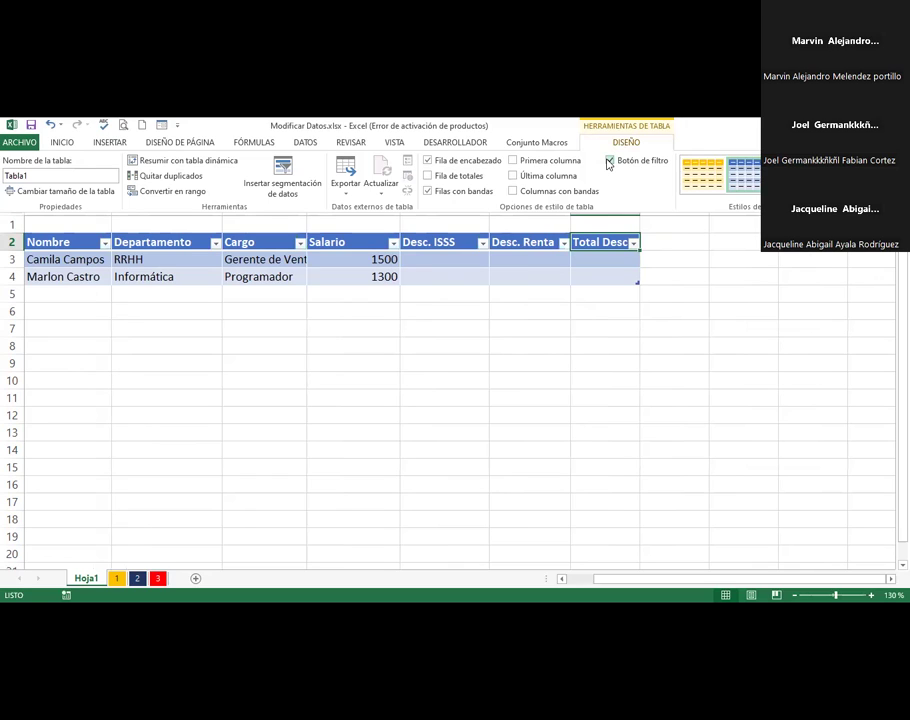
pyautogui.click(609, 161)
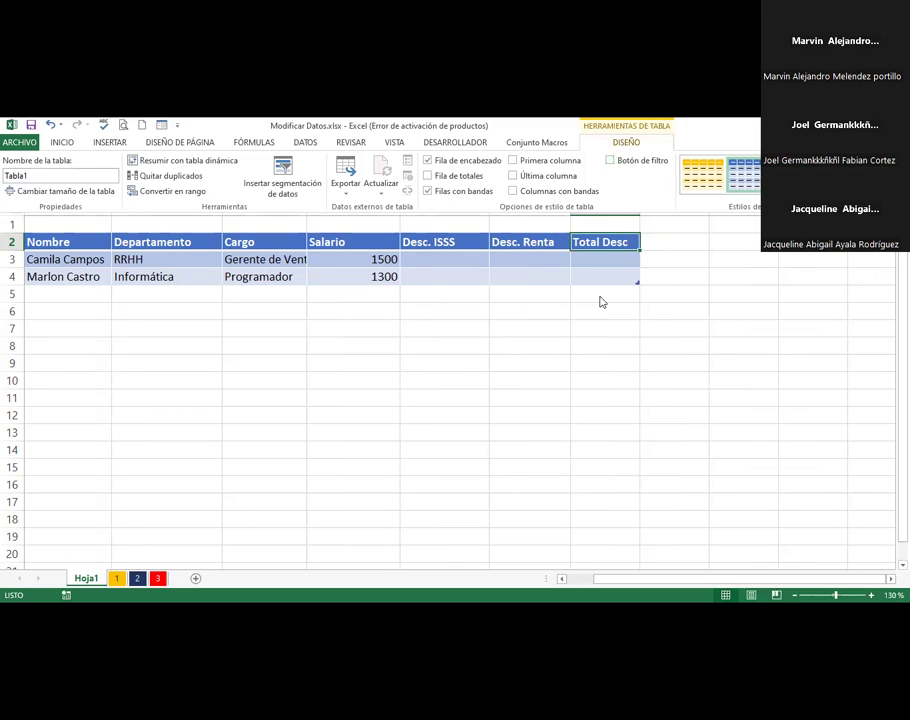
pyautogui.click(538, 258)
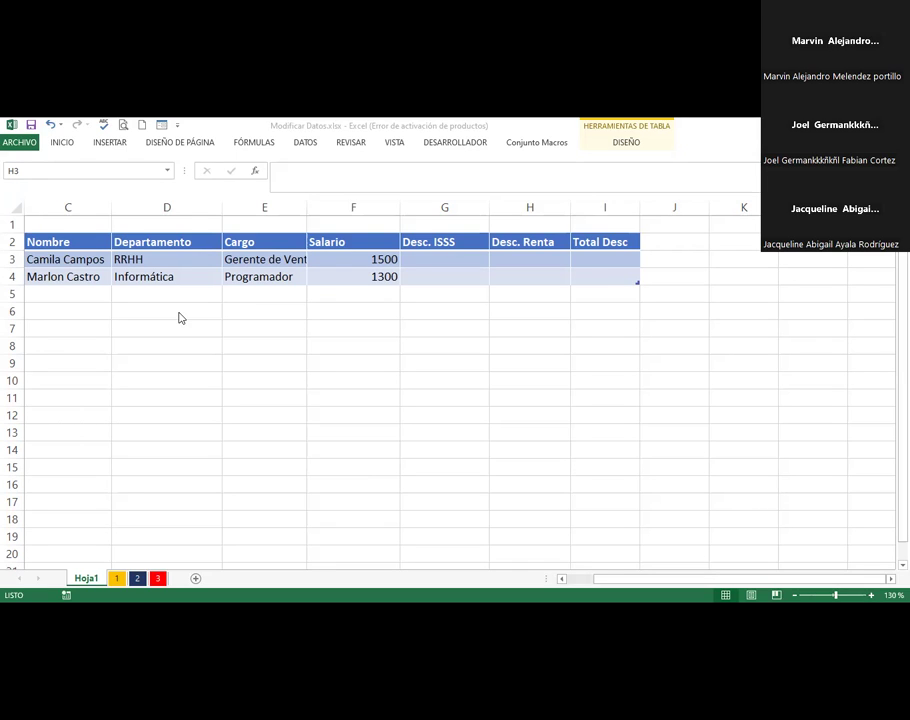
pyautogui.click(585, 189)
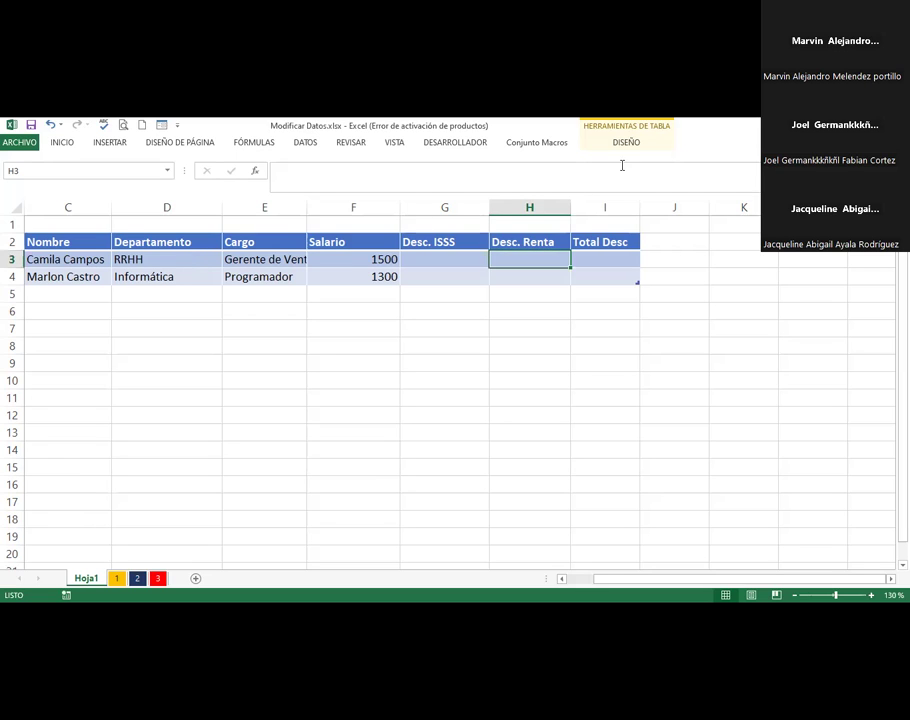
pyautogui.click(607, 139)
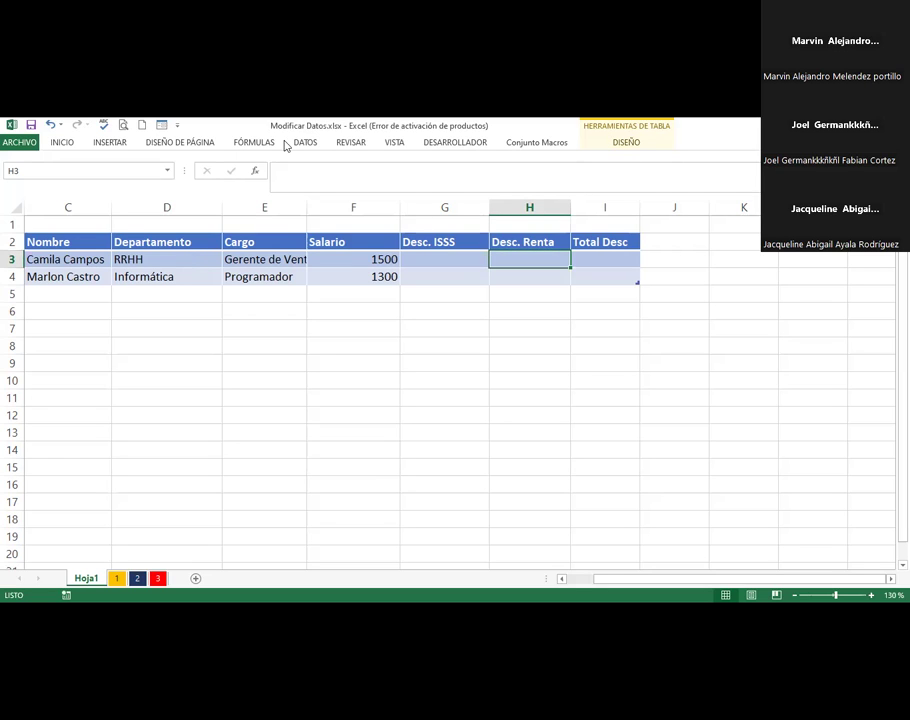
pyautogui.click(186, 316)
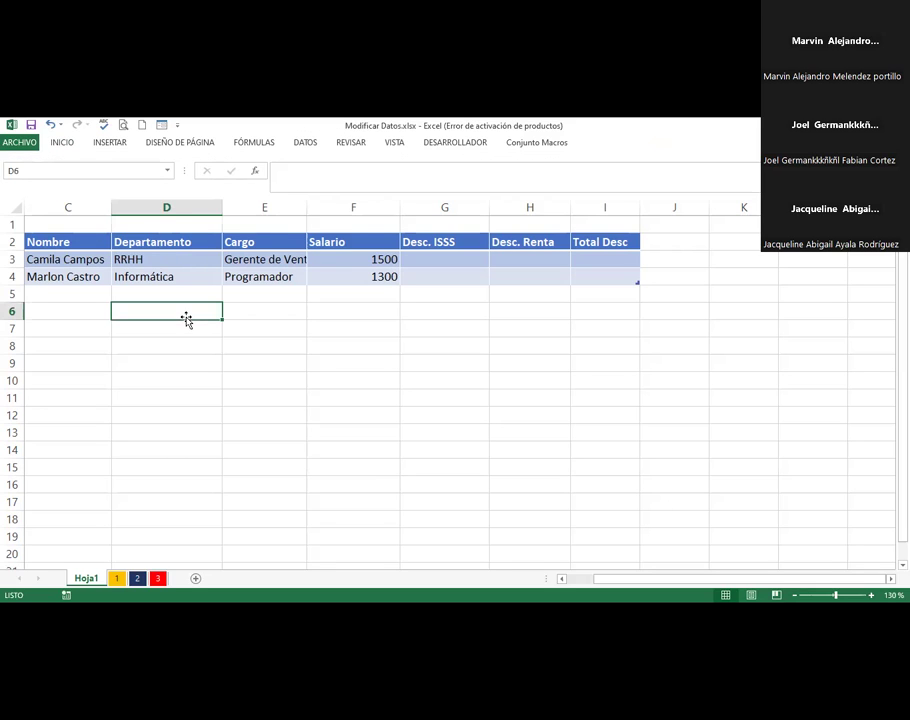
pyautogui.click(168, 175)
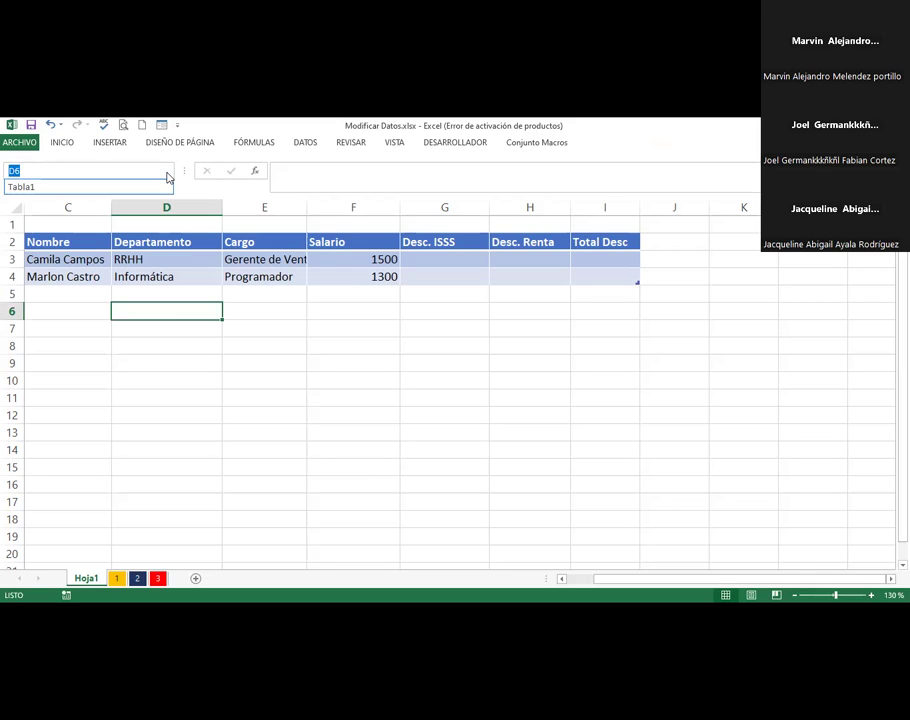
pyautogui.click(19, 187)
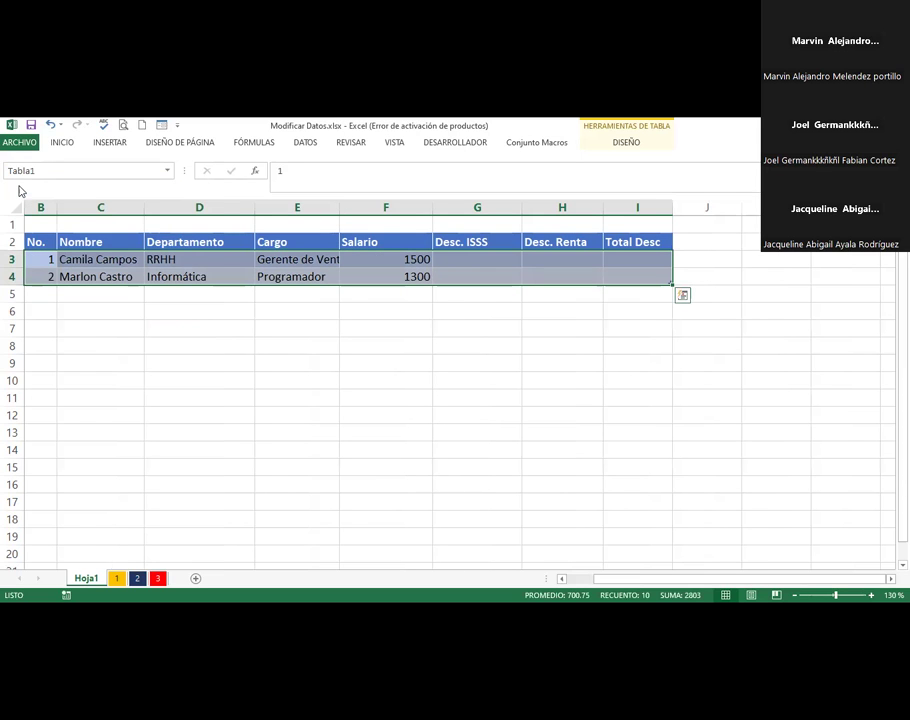
pyautogui.click(84, 312)
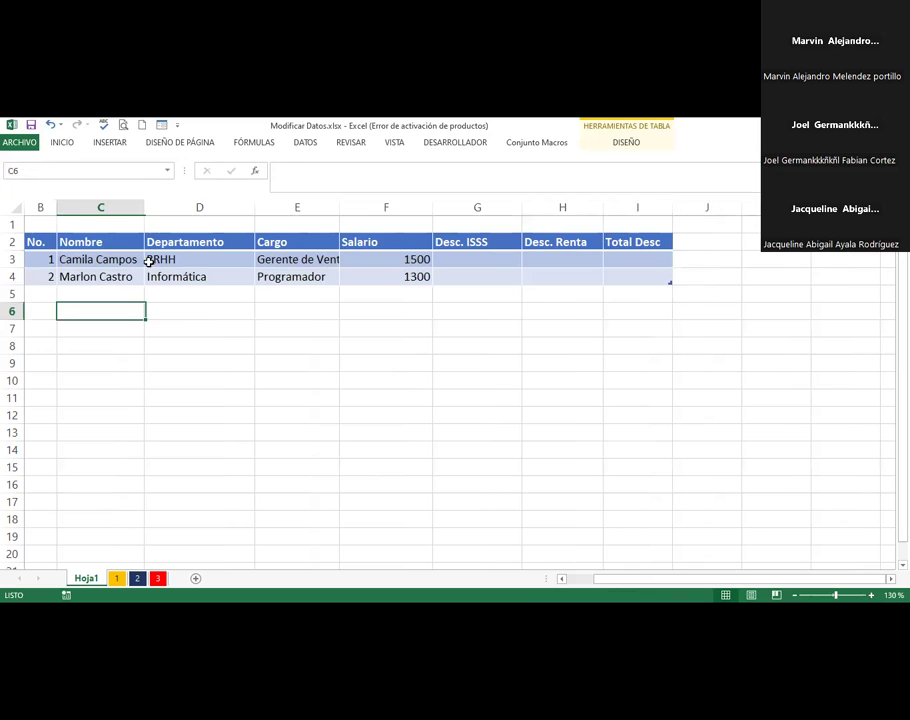
pyautogui.click(300, 261)
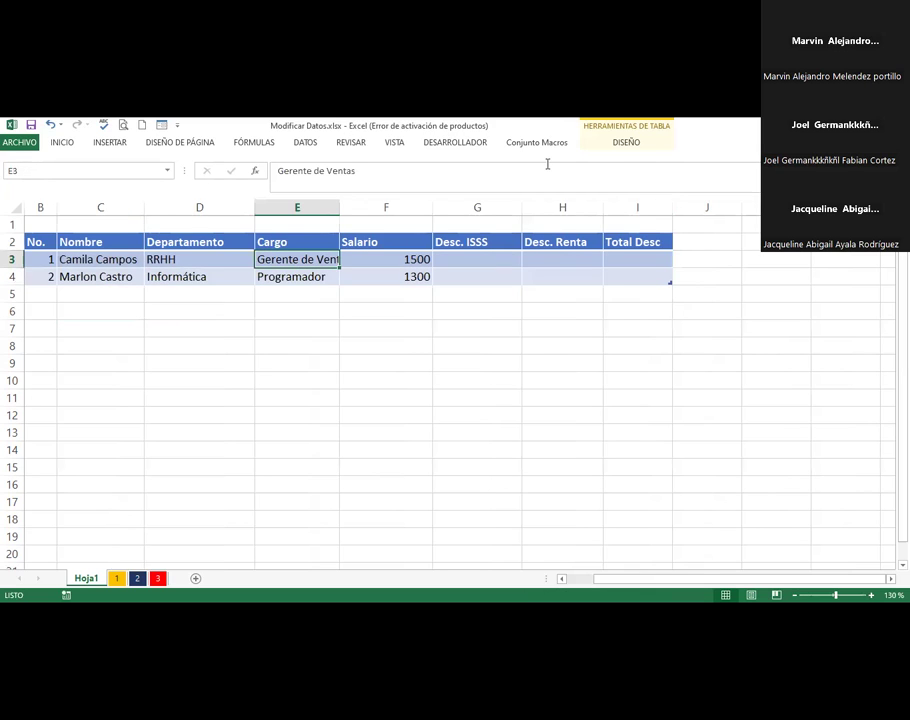
# Change the table name from Tabla1 to Empleados.
pyautogui.click(630, 143)
pyautogui.click(52, 177)
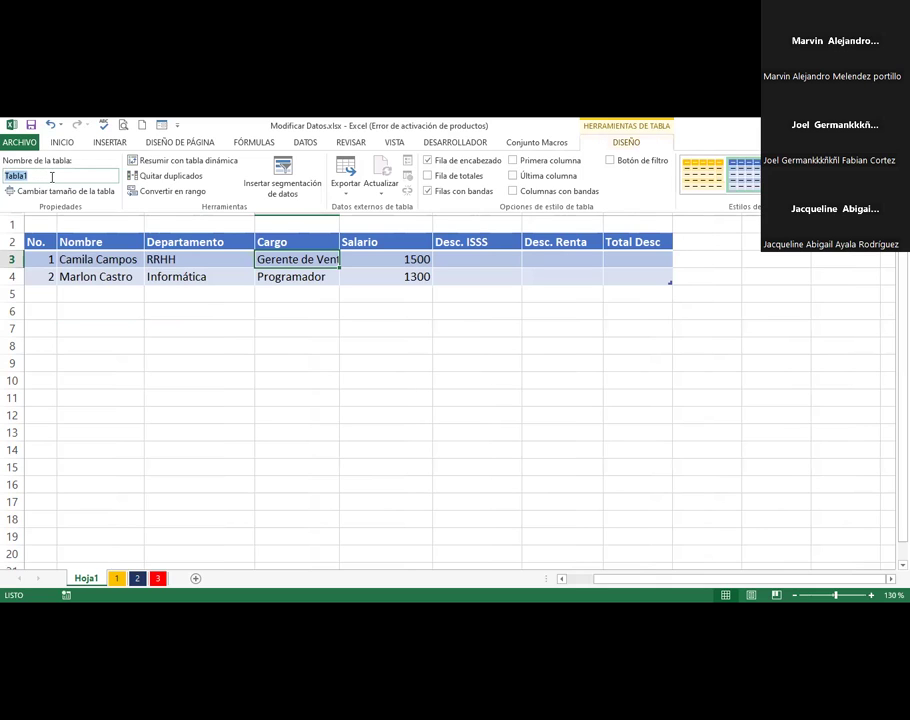
pyautogui.press('End')
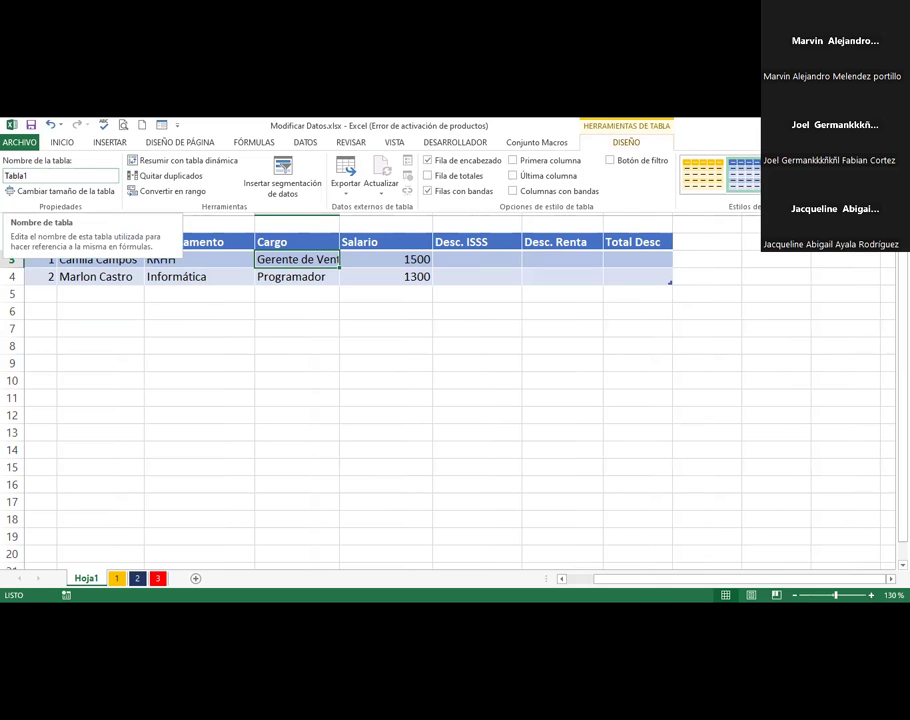
pyautogui.press('BackSpace')
pyautogui.press('BackSpace')
pyautogui.press('BackSpace')
pyautogui.press('BackSpace')
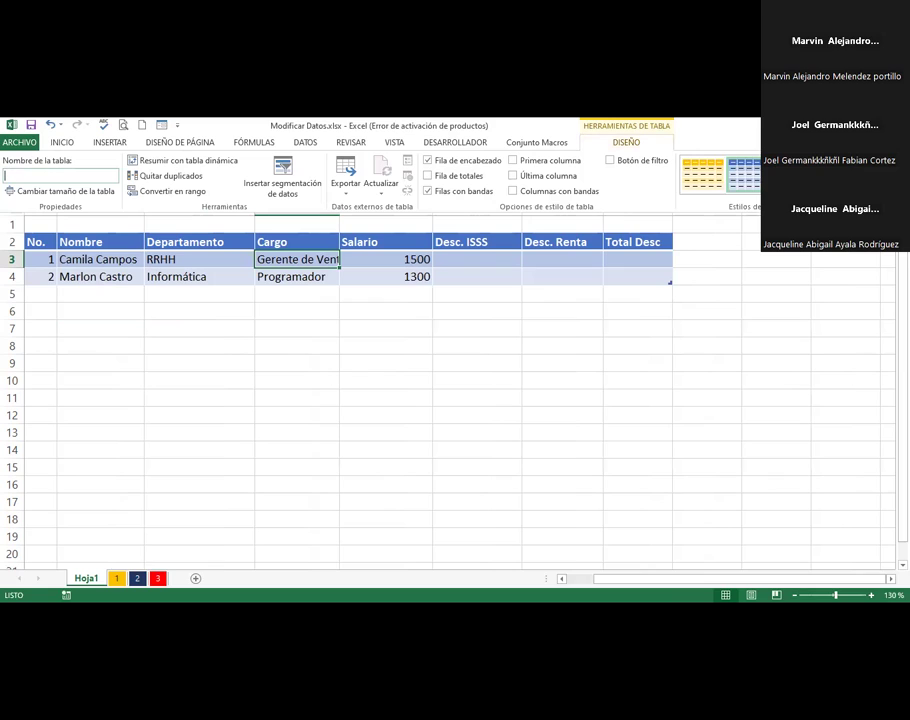
pyautogui.write('Em')
pyautogui.write('pleados')
pyautogui.press('Return')
# Select the Empleados table by its name from the Name Box.
pyautogui.click(118, 325)
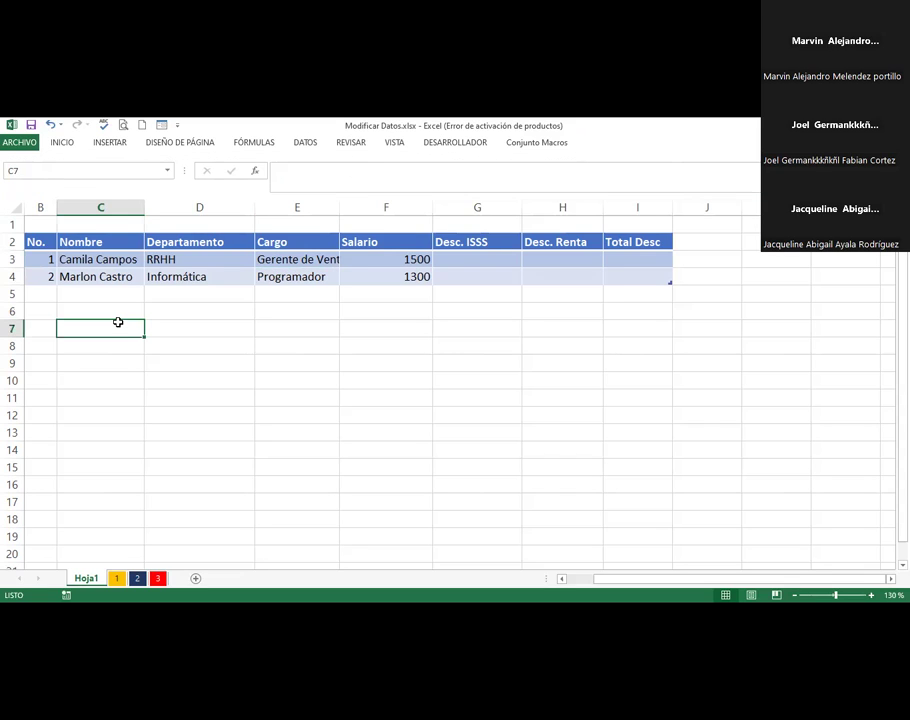
pyautogui.click(170, 175)
pyautogui.click(30, 187)
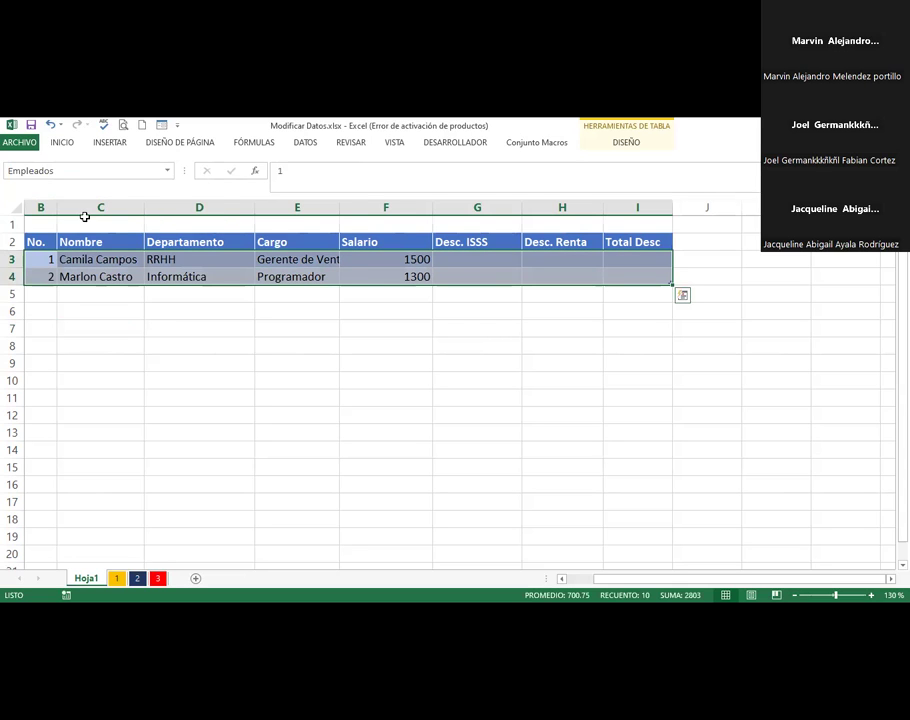
pyautogui.click(633, 141)
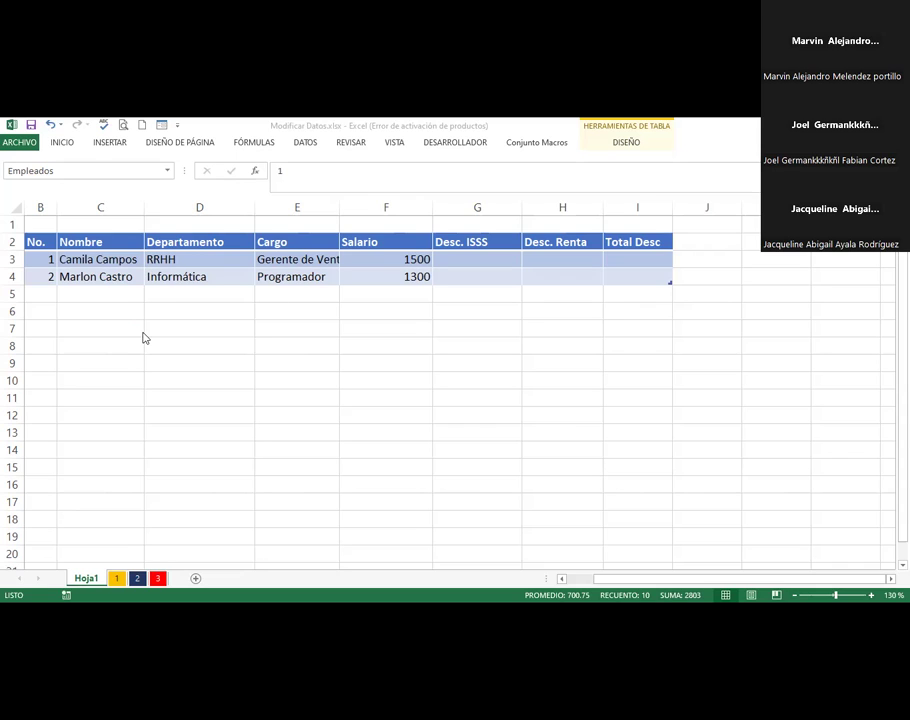
pyautogui.click(117, 194)
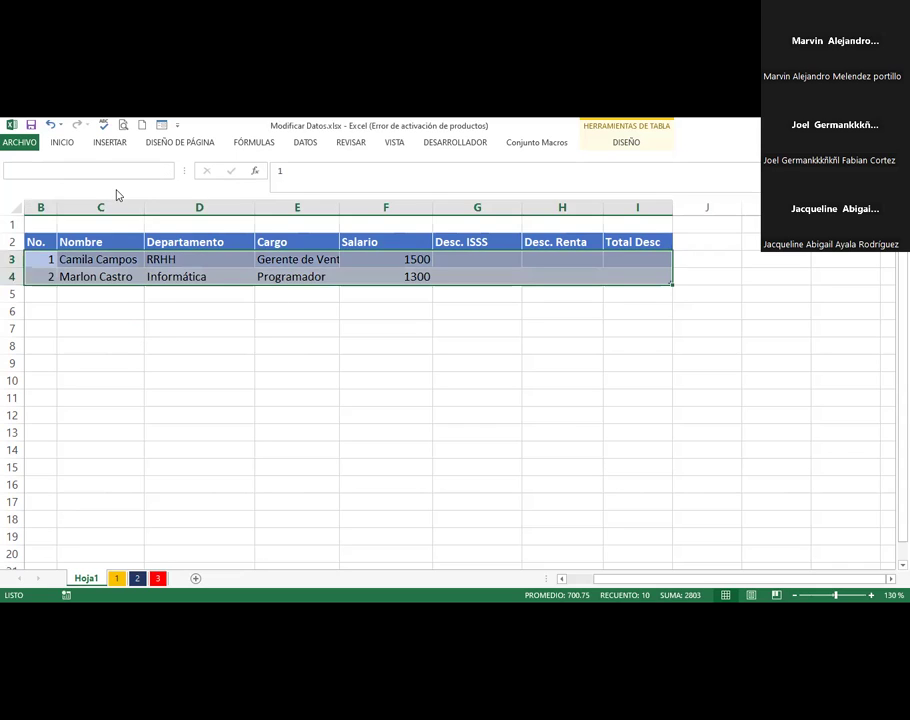
pyautogui.click(248, 366)
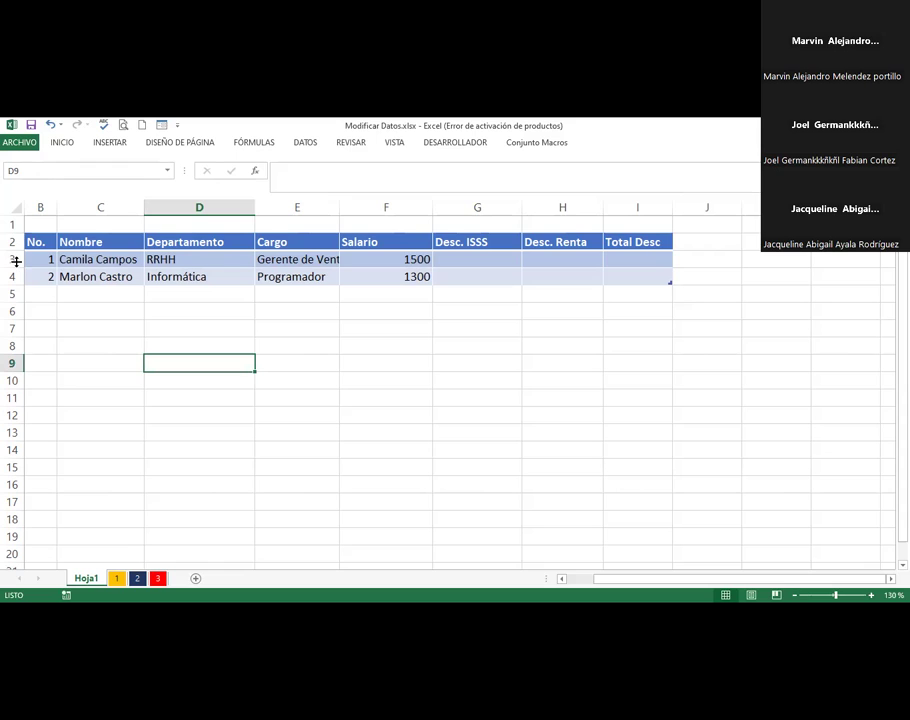
# Type the title 'Modificar Tablas de Datos' in cell B1.
pyautogui.click(42, 228)
pyautogui.write('Modificar Tablas de DAto')
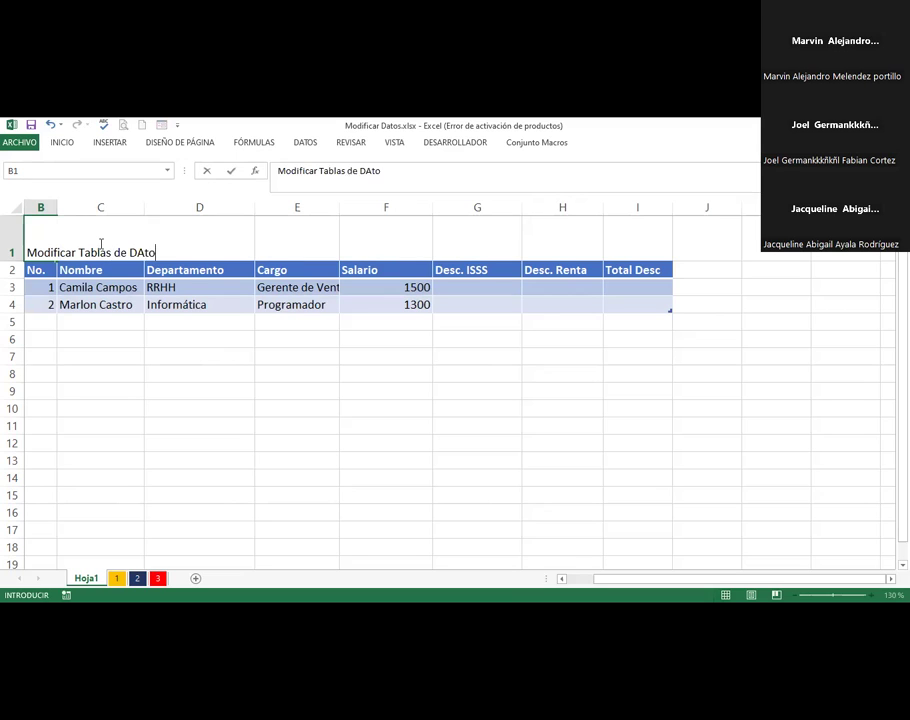
pyautogui.press('BackSpace')
pyautogui.press('BackSpace')
pyautogui.press('BackSpace')
pyautogui.write('atos')
pyautogui.press('Return')
# Merge and centre B1:I1, middle-align, enlarge to size 22, and fill light gold.
pyautogui.click(40, 239)
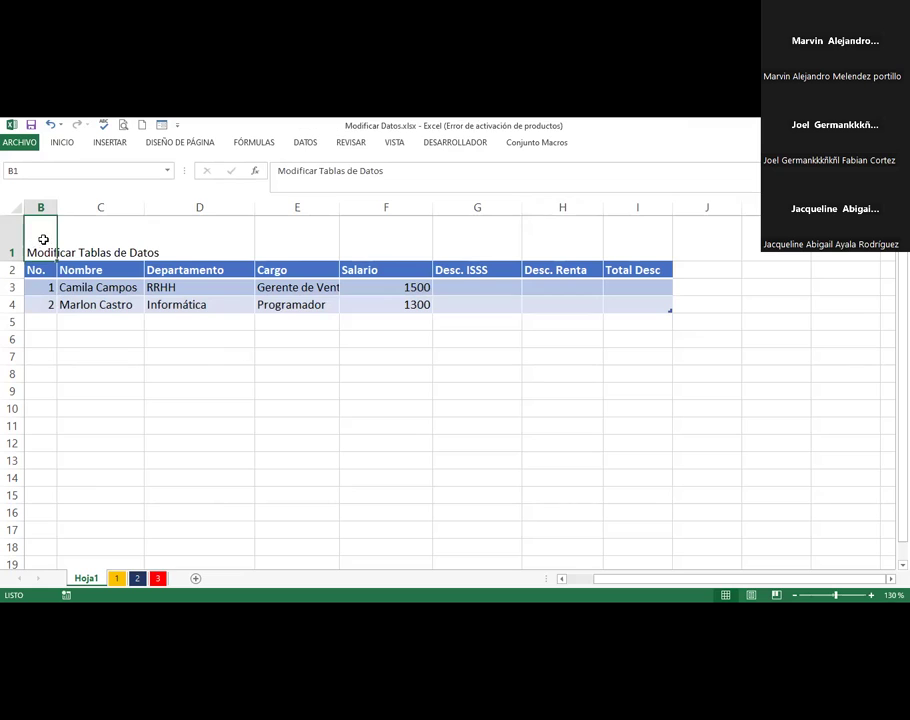
pyautogui.moveTo(43, 239); pyautogui.dragTo(618, 240)
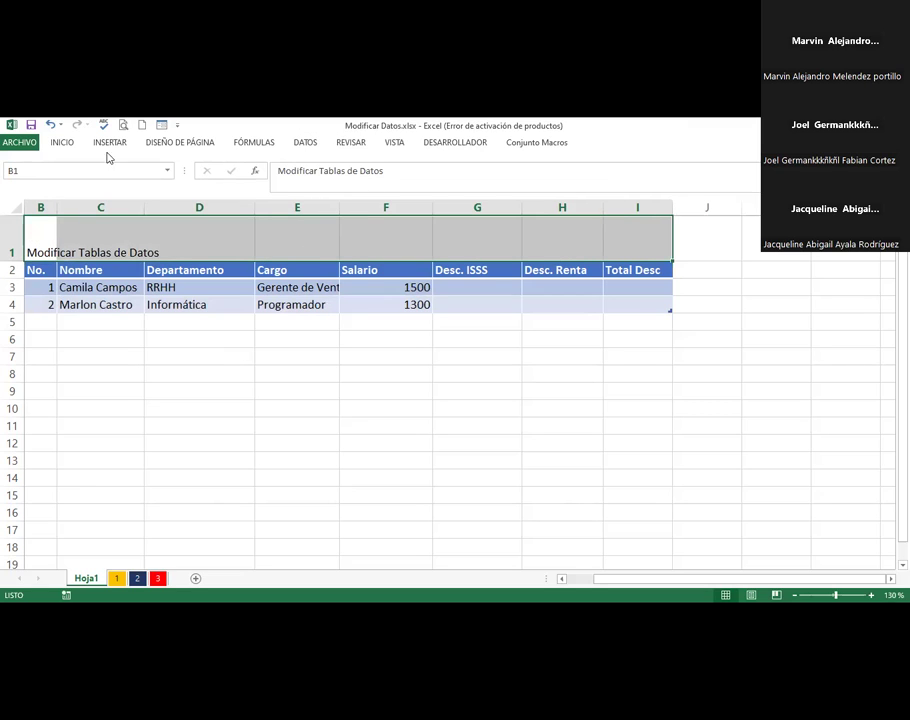
pyautogui.click(68, 145)
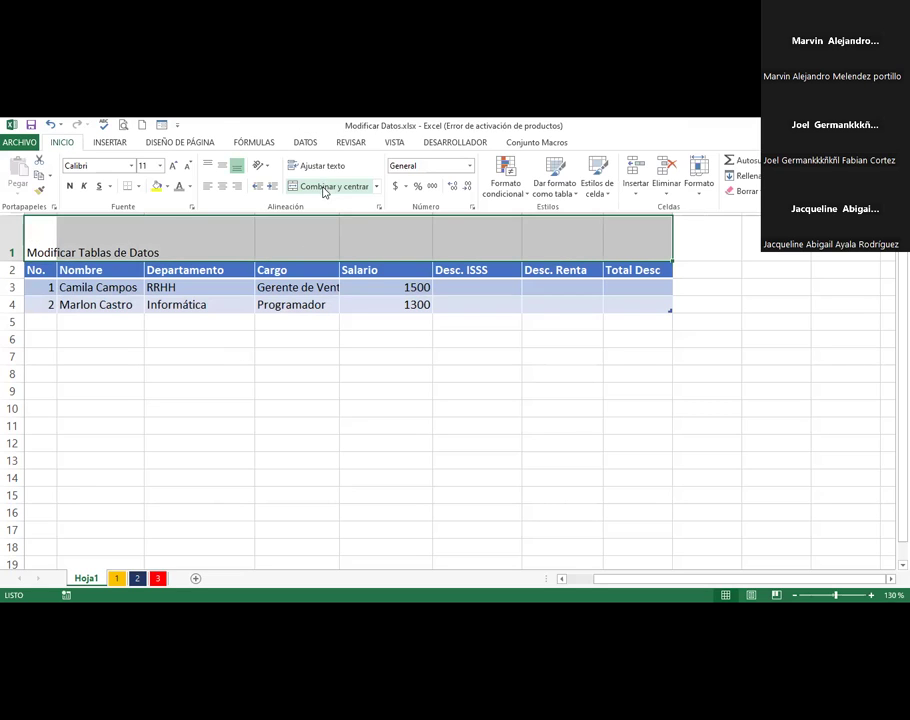
pyautogui.click(323, 190)
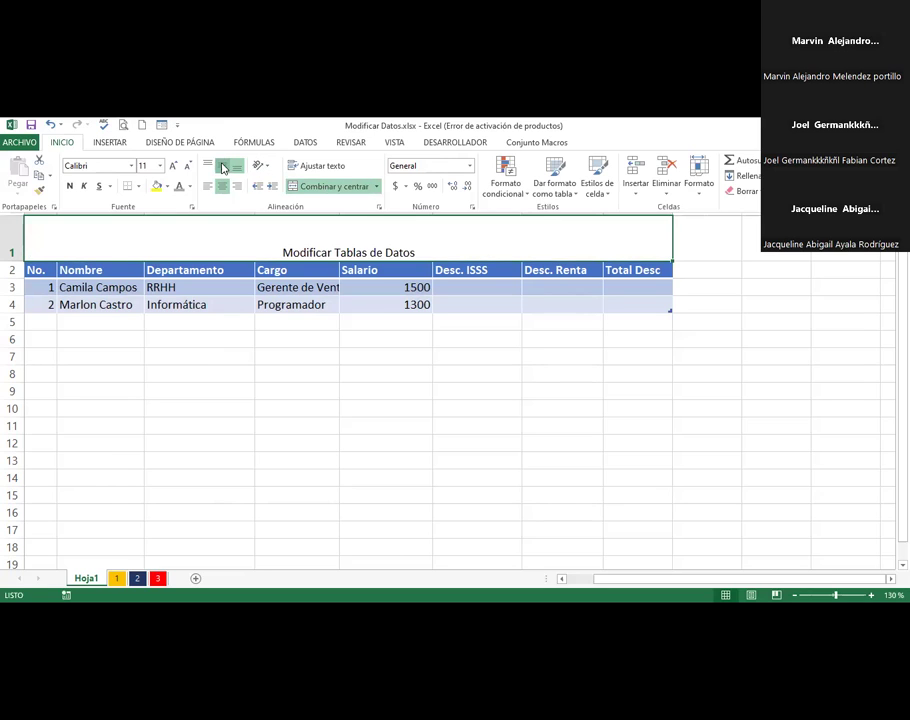
pyautogui.click(223, 168)
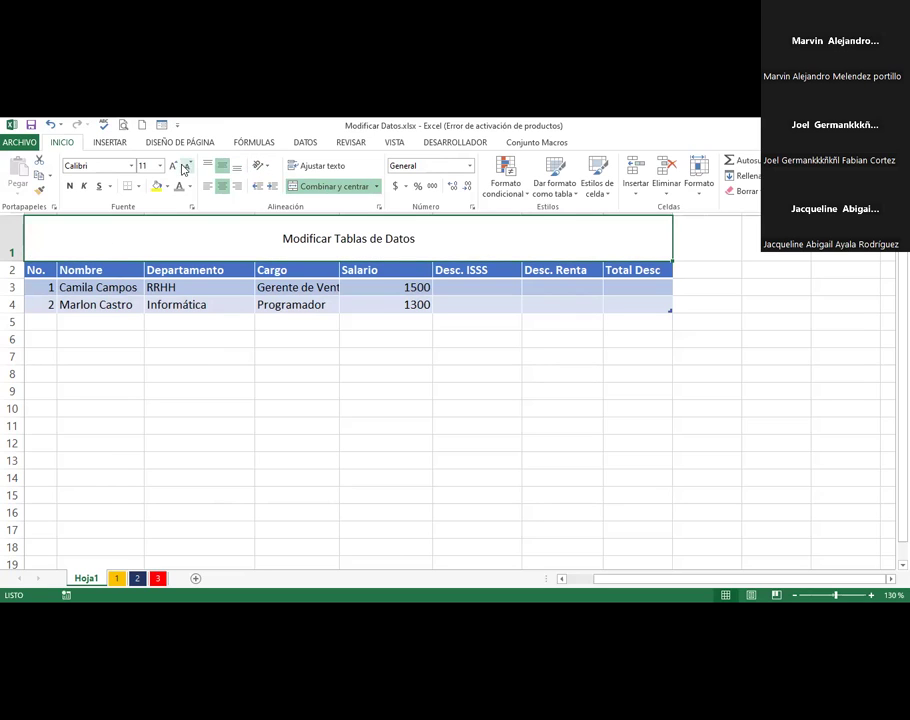
pyautogui.click(172, 166)
pyautogui.click(172, 166)
pyautogui.click(172, 166)
pyautogui.click(172, 166)
pyautogui.click(172, 166)
pyautogui.click(172, 166)
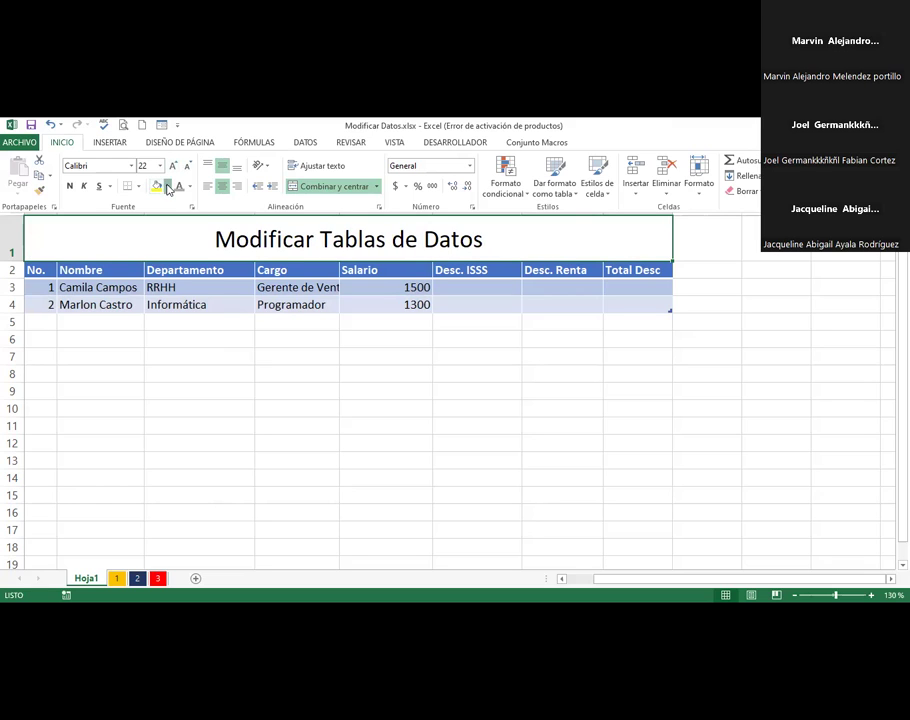
pyautogui.click(167, 187)
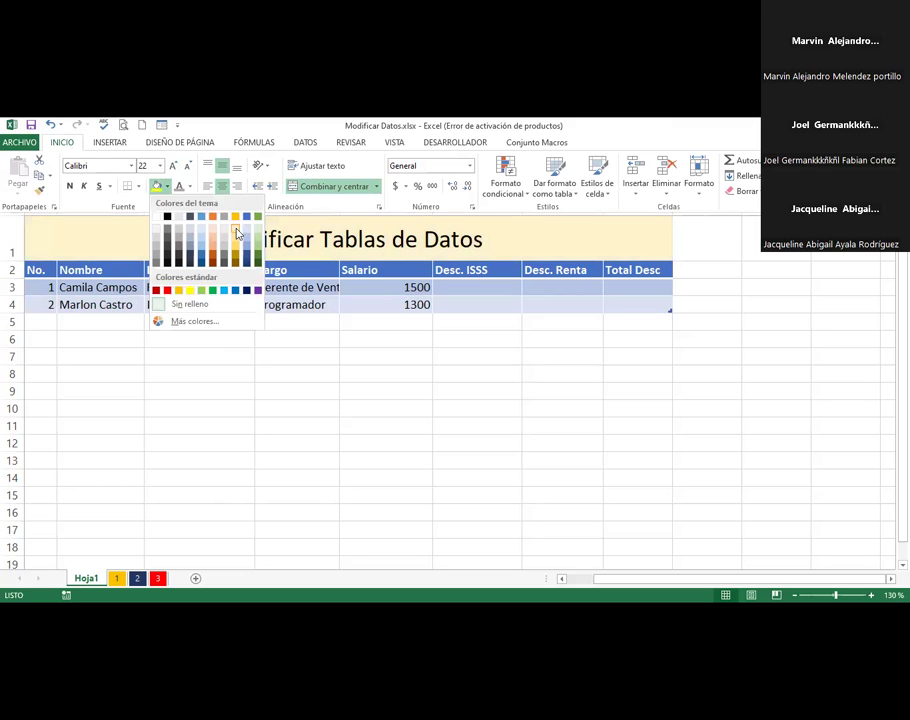
pyautogui.click(237, 233)
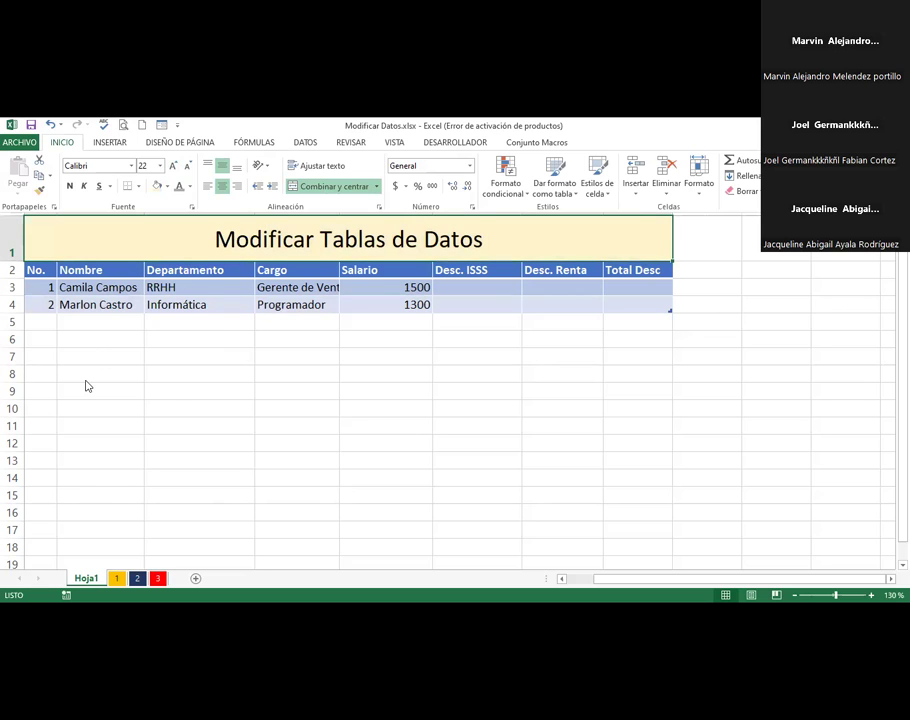
pyautogui.hotkey('ctrl', 'F1')
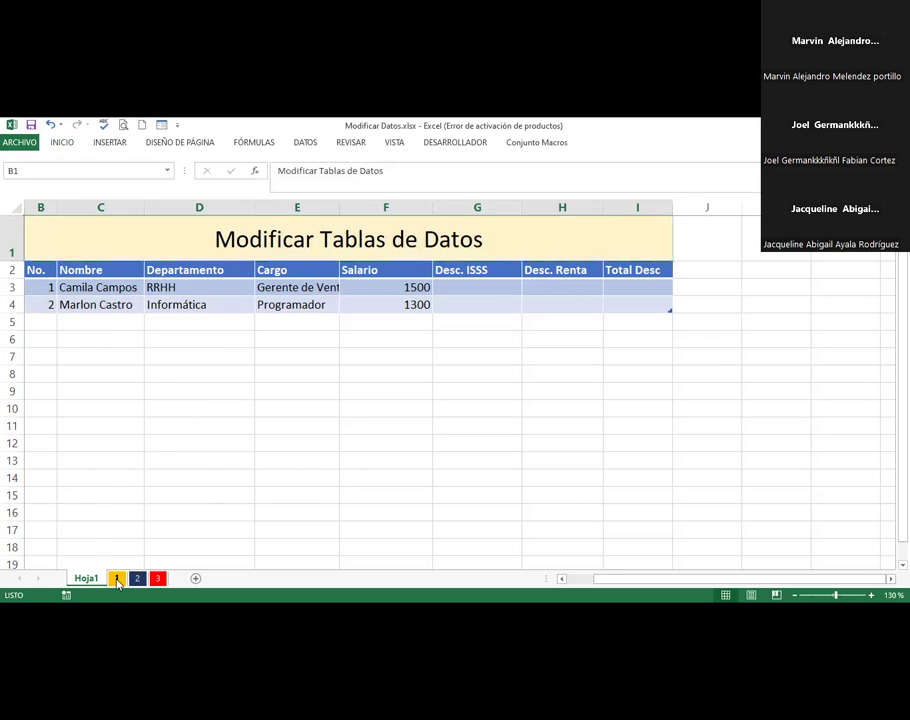
# On sheet 1, enter headers Artículo, Cantidad and Precio Unitario in I2:K2.
pyautogui.hotkey('ctrl', 'pagedown')
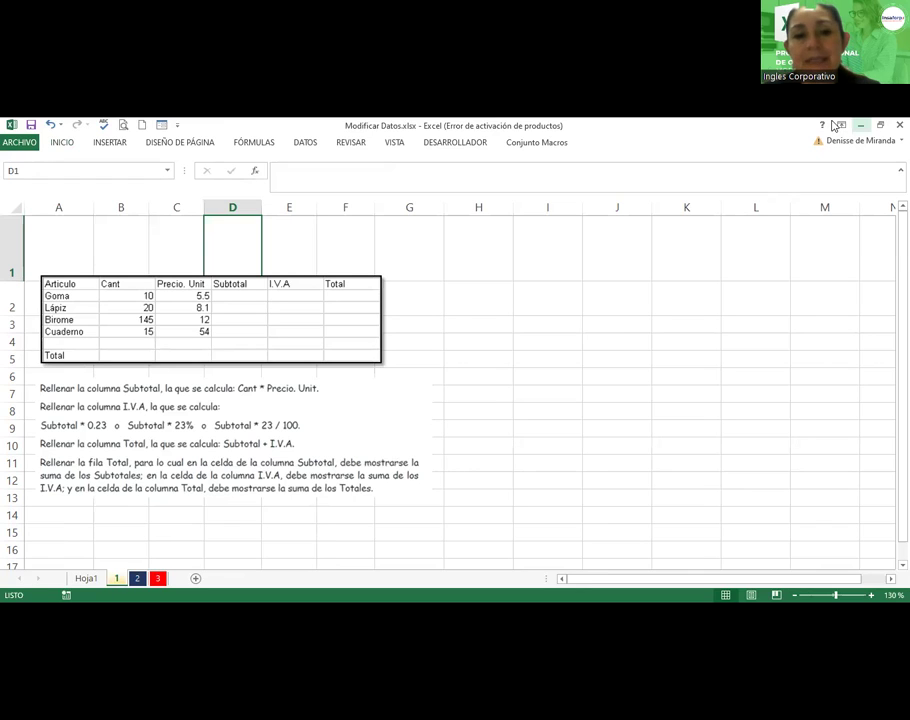
pyautogui.click(567, 301)
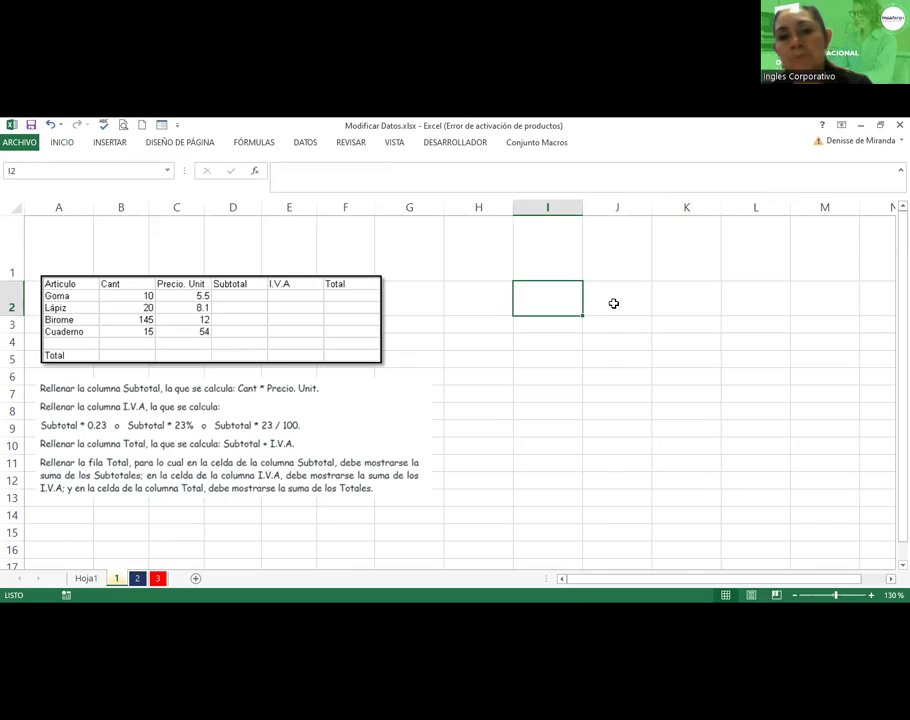
pyautogui.write('Art')
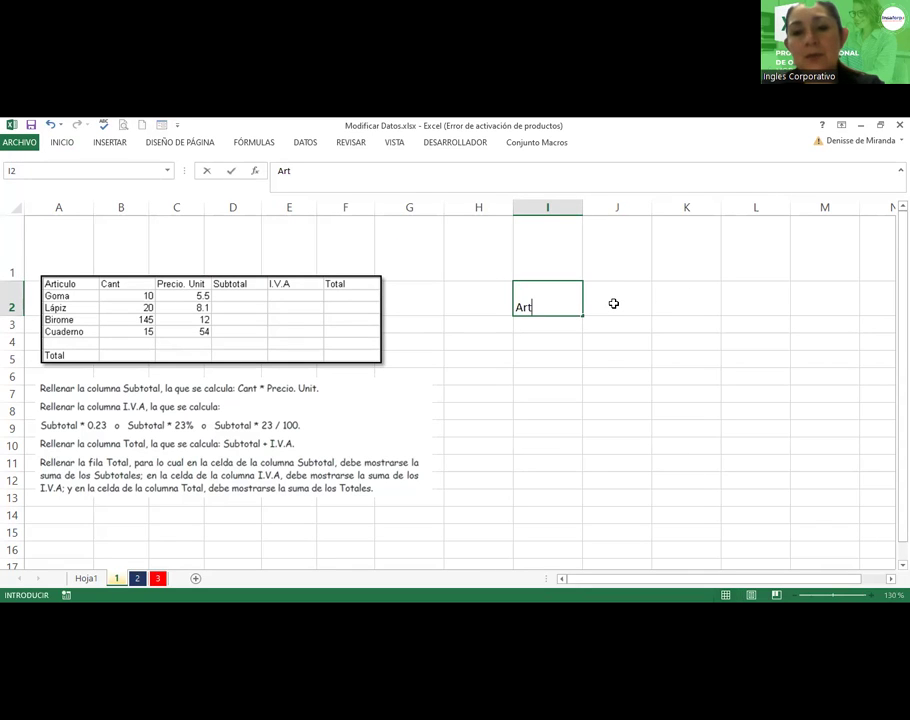
pyautogui.write('ículo')
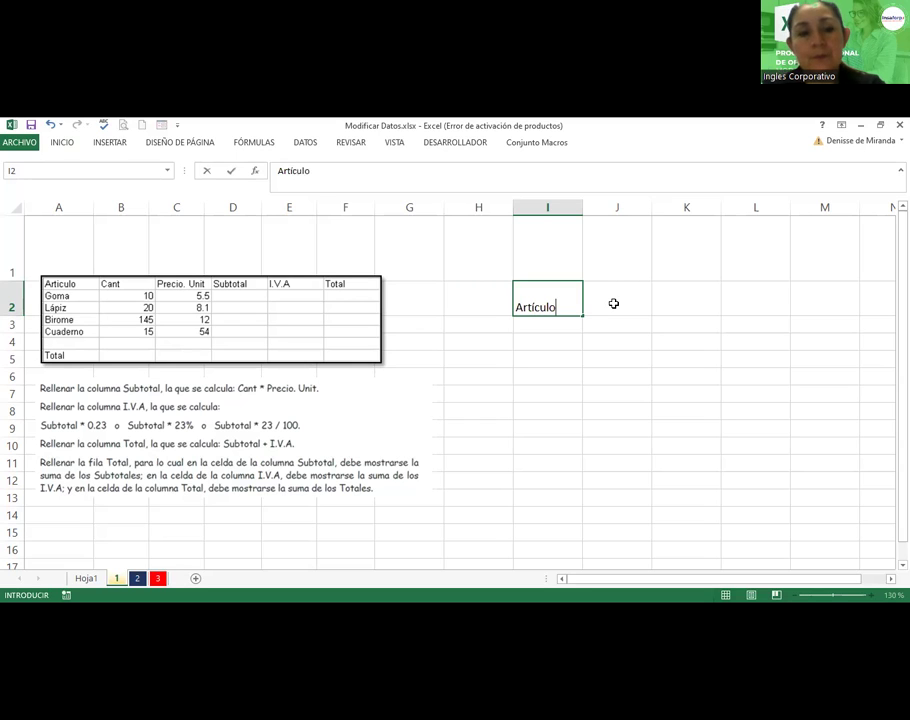
pyautogui.click(614, 303)
pyautogui.write('Cantidad')
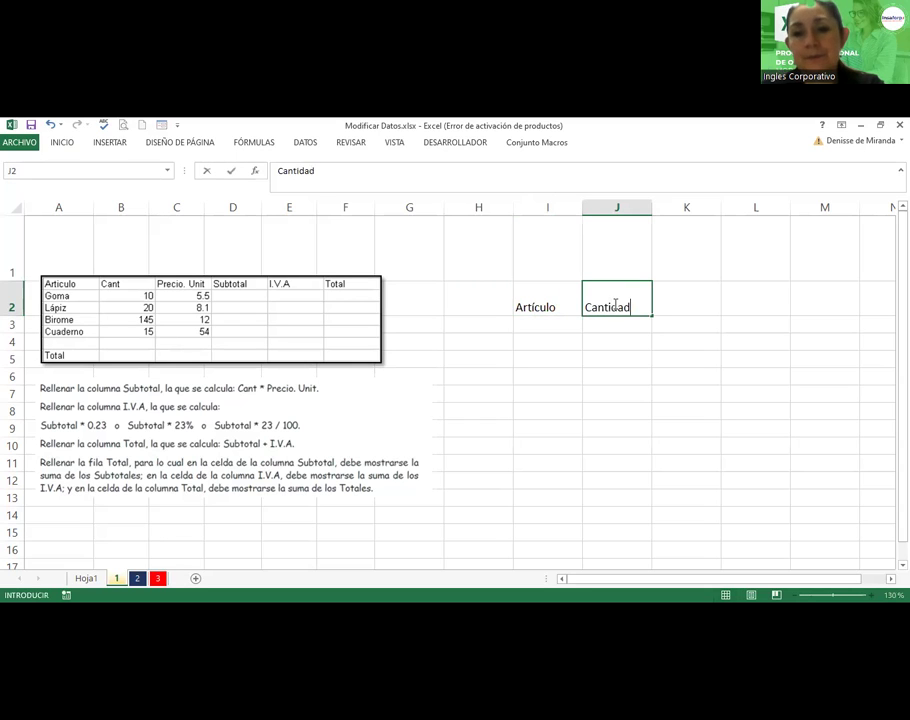
pyautogui.press('Tab')
pyautogui.write('Precio Unt')
pyautogui.press('BackSpace')
pyautogui.write('itario')
pyautogui.press('Tab')
# Add the headers Subtotal, Iva and Total in L2:N2.
pyautogui.write('Subtotal')
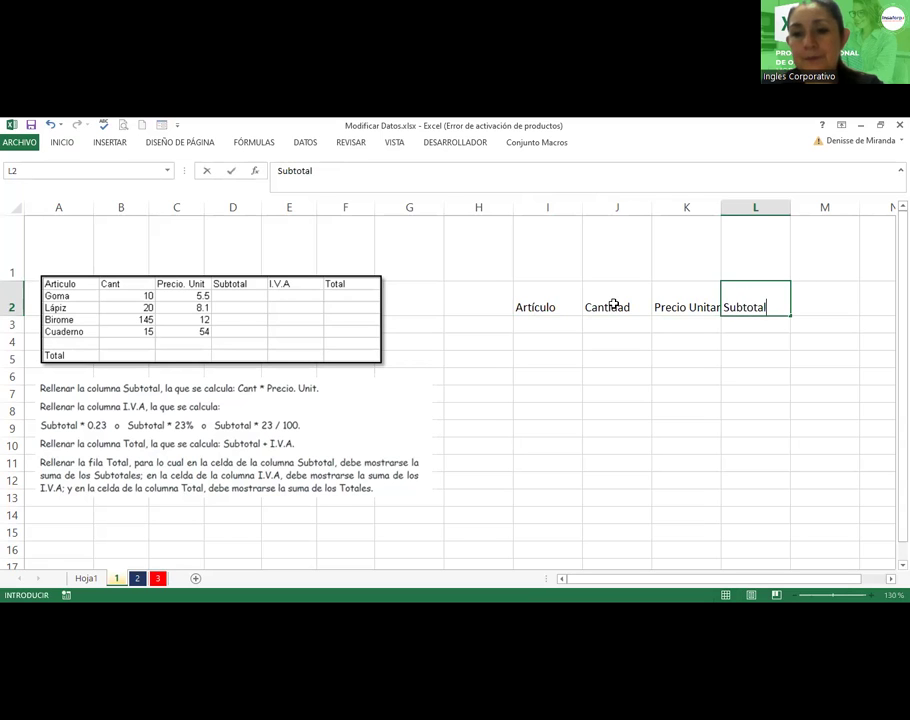
pyautogui.press('Tab')
pyautogui.write('IVa')
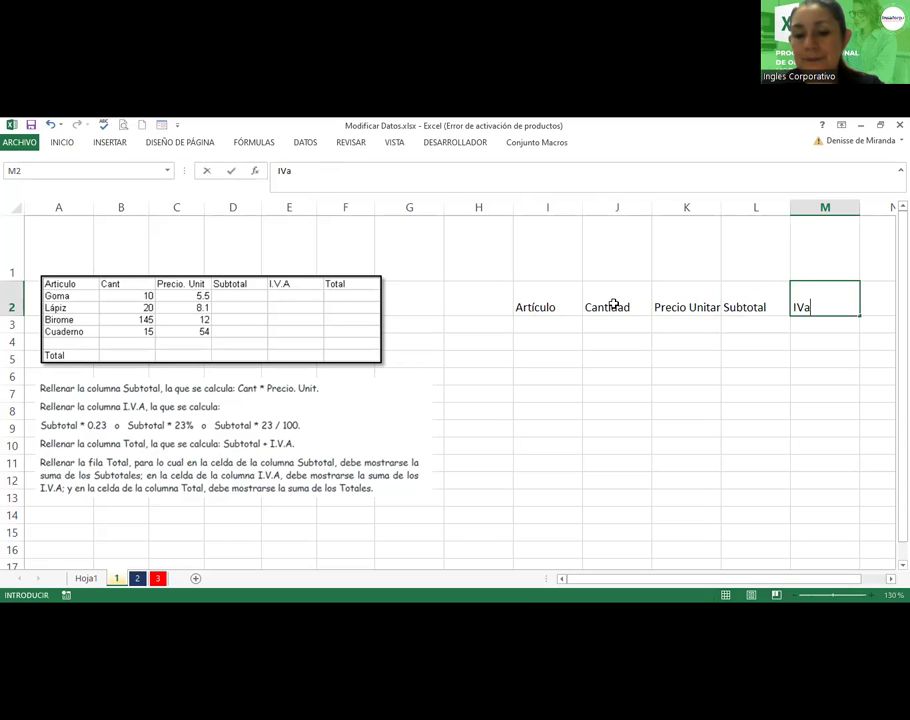
pyautogui.press('Tab')
pyautogui.write('Total')
pyautogui.press('Down')
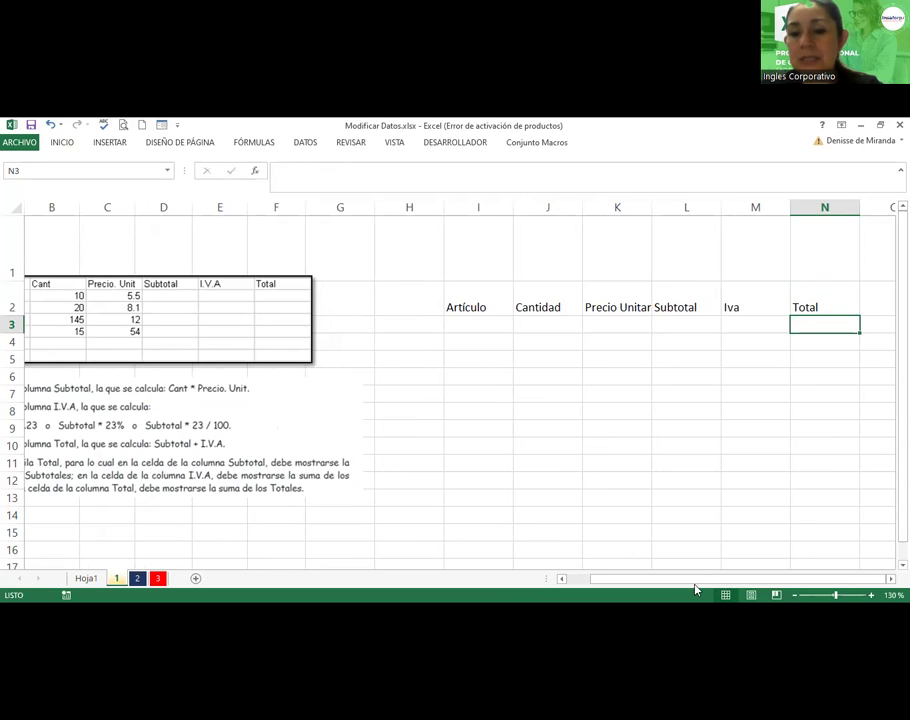
pyautogui.moveTo(691, 585); pyautogui.dragTo(670, 587)
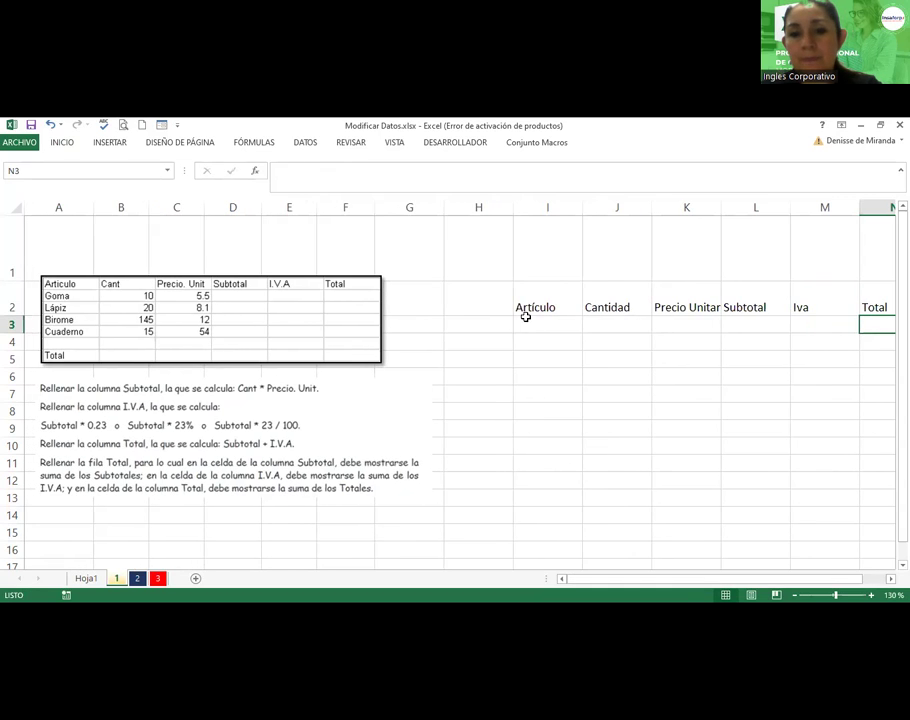
# List items Goma, Lápiz, Biromé, Cuaderno in I3:I6 and the label Total in I8.
pyautogui.click(524, 325)
pyautogui.write('Goma')
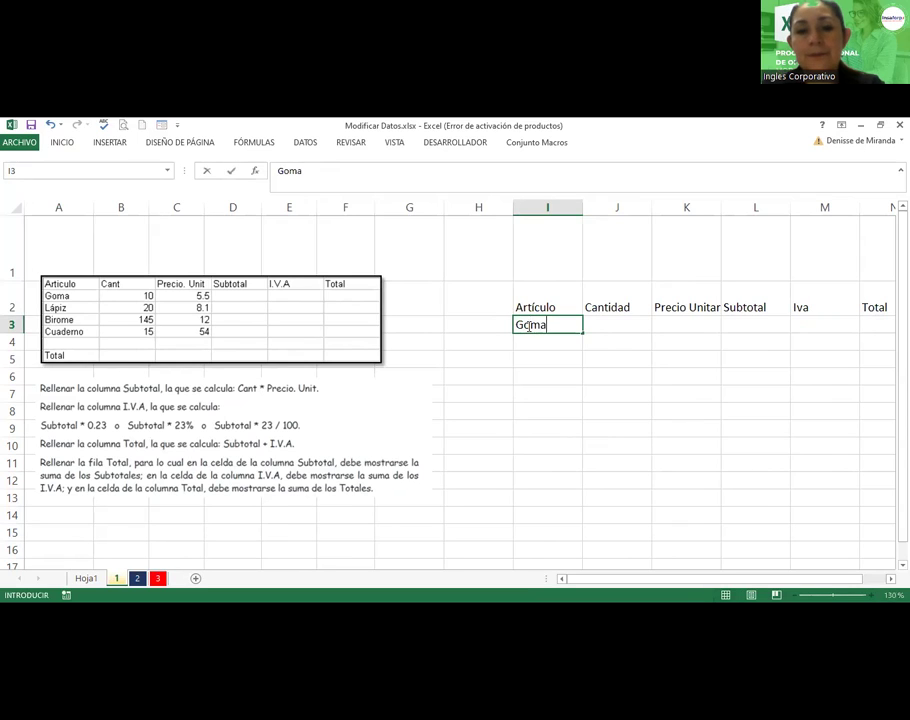
pyautogui.press('Return')
pyautogui.write('Lápo')
pyautogui.press('BackSpace')
pyautogui.write('ie')
pyautogui.press('BackSpace')
pyautogui.write('z')
pyautogui.press('Return')
pyautogui.write('Biromé')
pyautogui.press('Return')
pyautogui.write('Cuaderno')
pyautogui.hotkey('ctrl', 'Return')
pyautogui.press('Down')
pyautogui.press('Down')
pyautogui.write('Total')
pyautogui.press('Return')
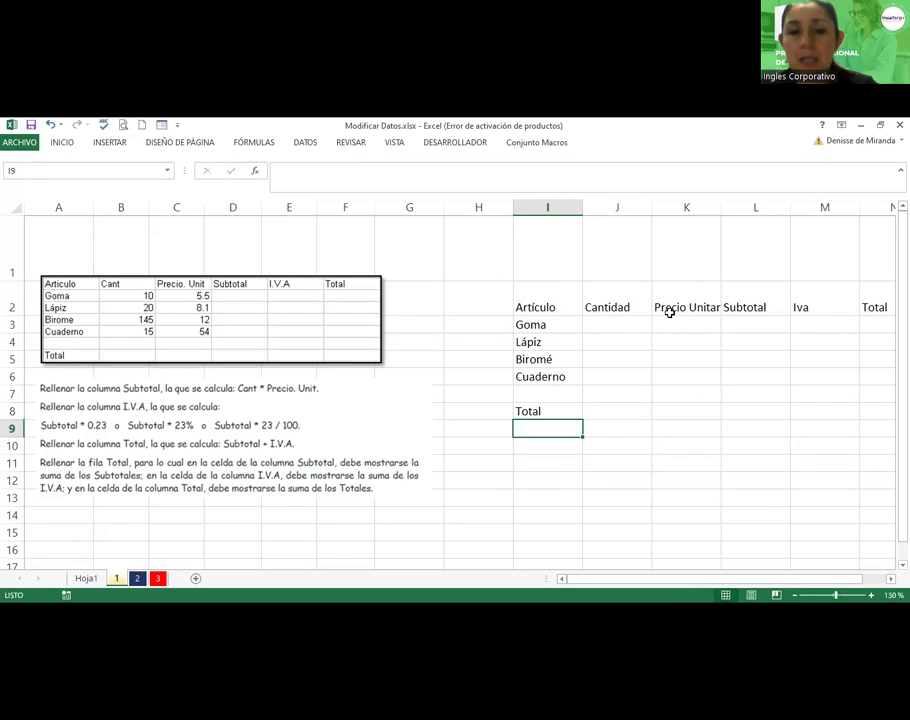
# Enter quantities 10, 20, 145 and 15 in J3:J6.
pyautogui.click(623, 320)
pyautogui.write('10')
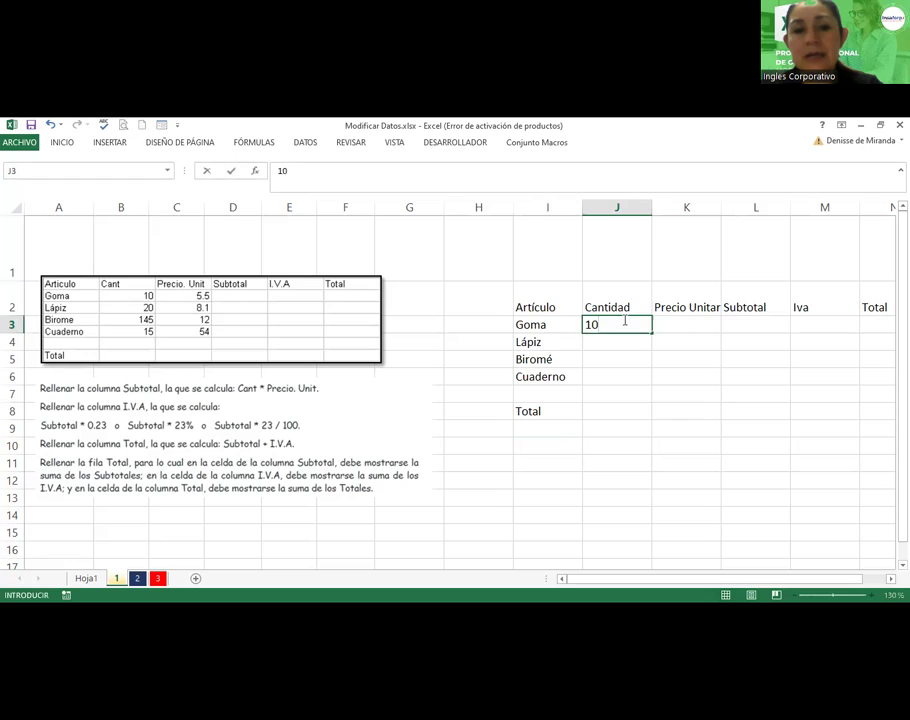
pyautogui.press('Return')
pyautogui.write('20')
pyautogui.press('Return')
pyautogui.write('145')
pyautogui.press('Return')
pyautogui.write('15')
pyautogui.press('Return')
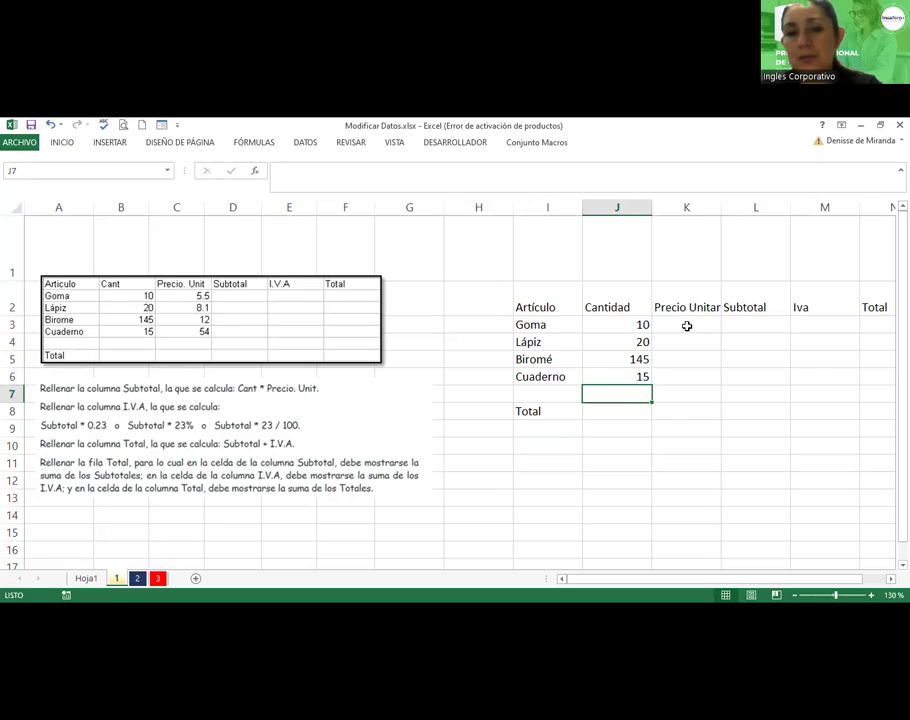
# Enter unit prices 5.5, 8.1, 12 and 5.4 in K3:K6.
pyautogui.click(686, 325)
pyautogui.write('5.5')
pyautogui.press('Return')
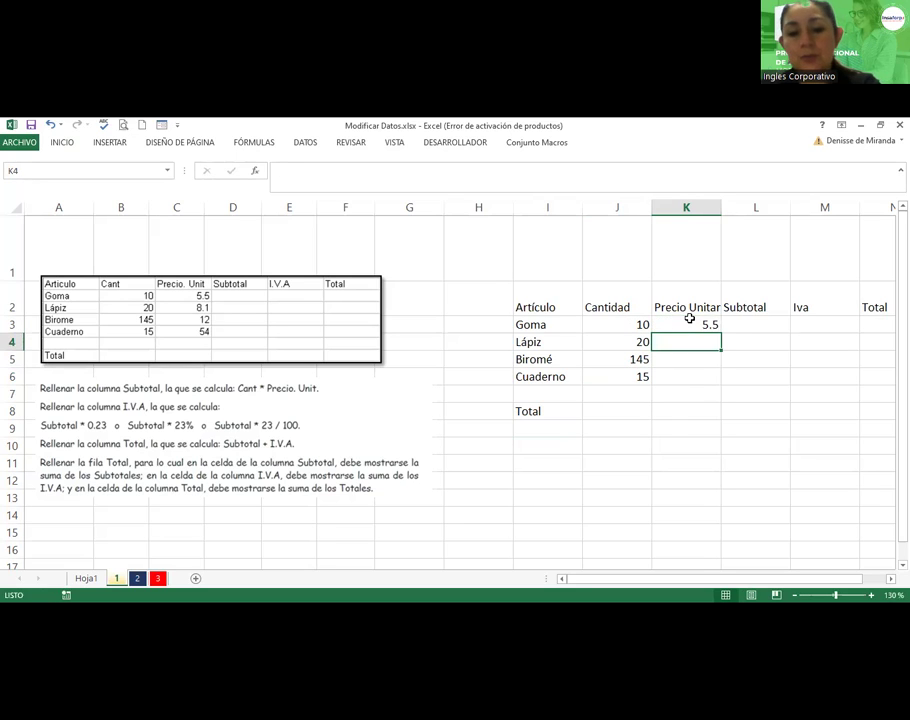
pyautogui.write('8.1')
pyautogui.press('Return')
pyautogui.write('12')
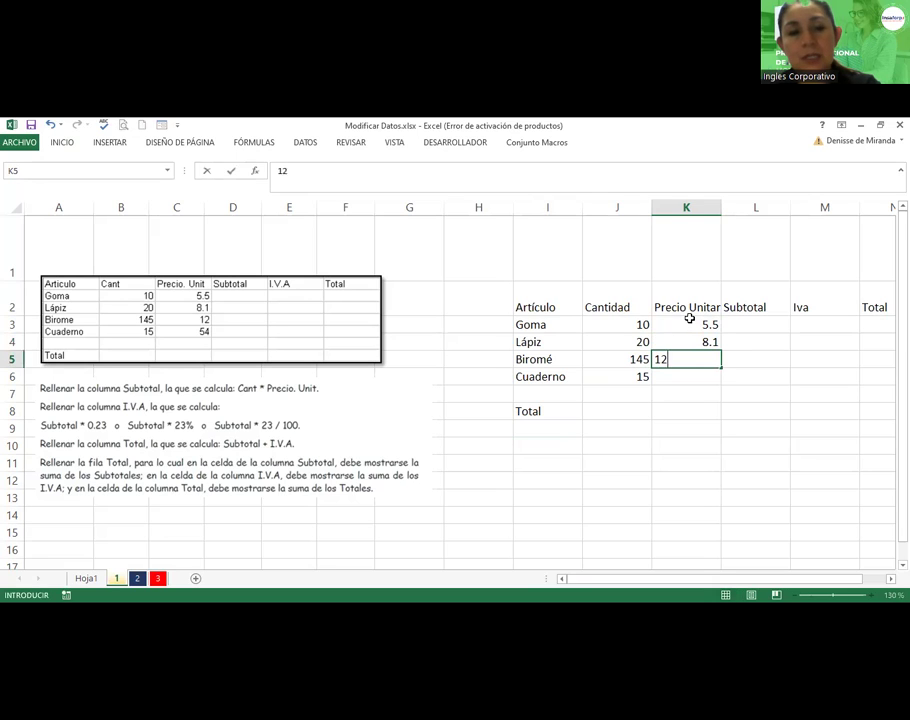
pyautogui.press('Return')
pyautogui.write('4')
pyautogui.press('BackSpace')
pyautogui.write('54')
pyautogui.press('BackSpace')
pyautogui.write('.4')
pyautogui.press('Return')
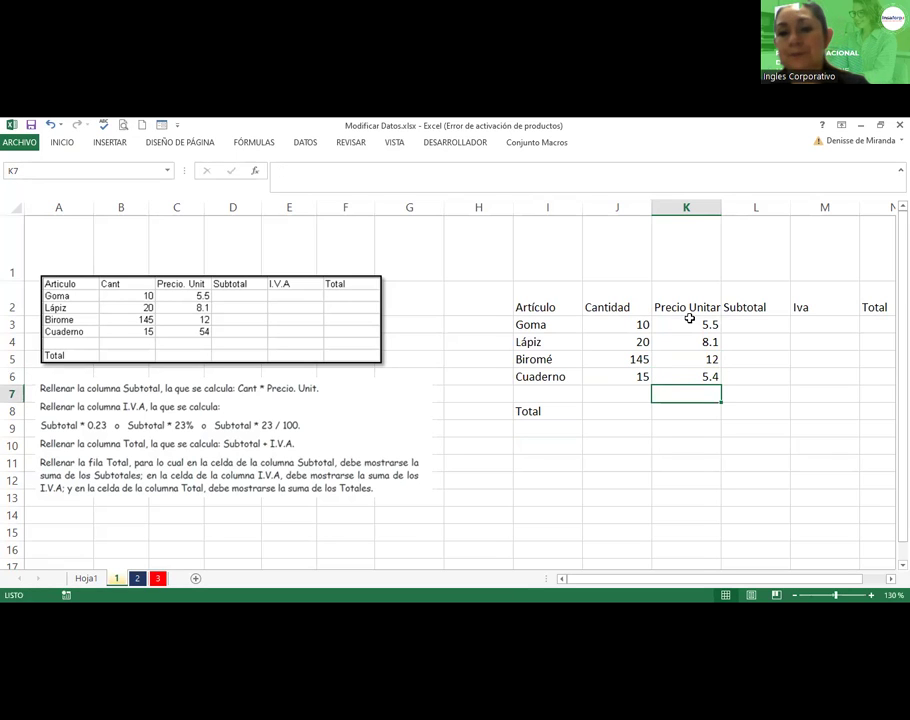
# Apply accounting format to the K3:K6 prices and make the J3:J6 quantities bold.
pyautogui.moveTo(700, 322); pyautogui.dragTo(695, 380)
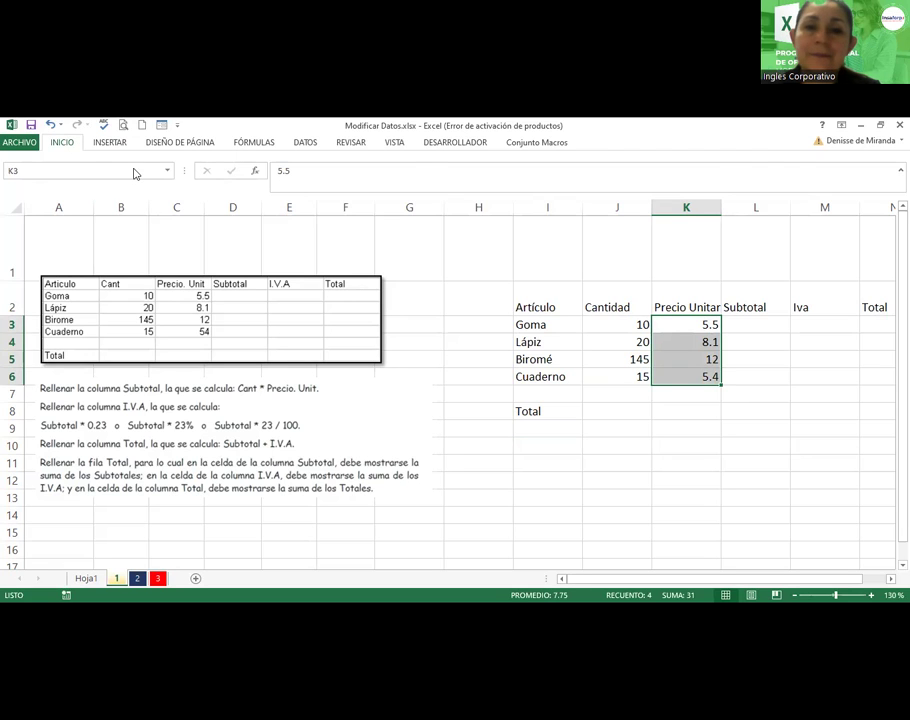
pyautogui.click(395, 186)
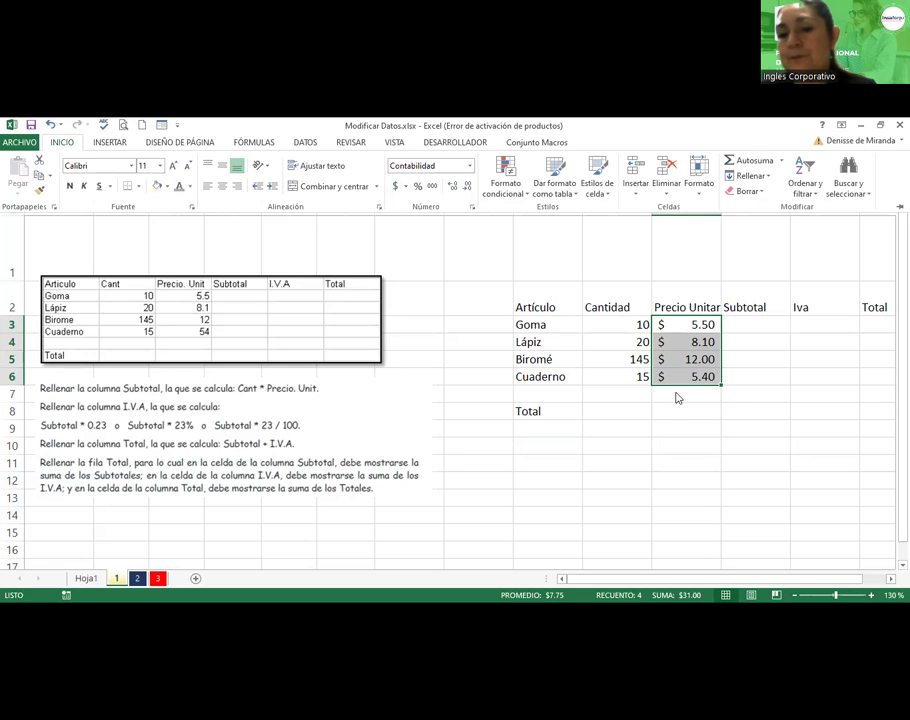
pyautogui.click(622, 324)
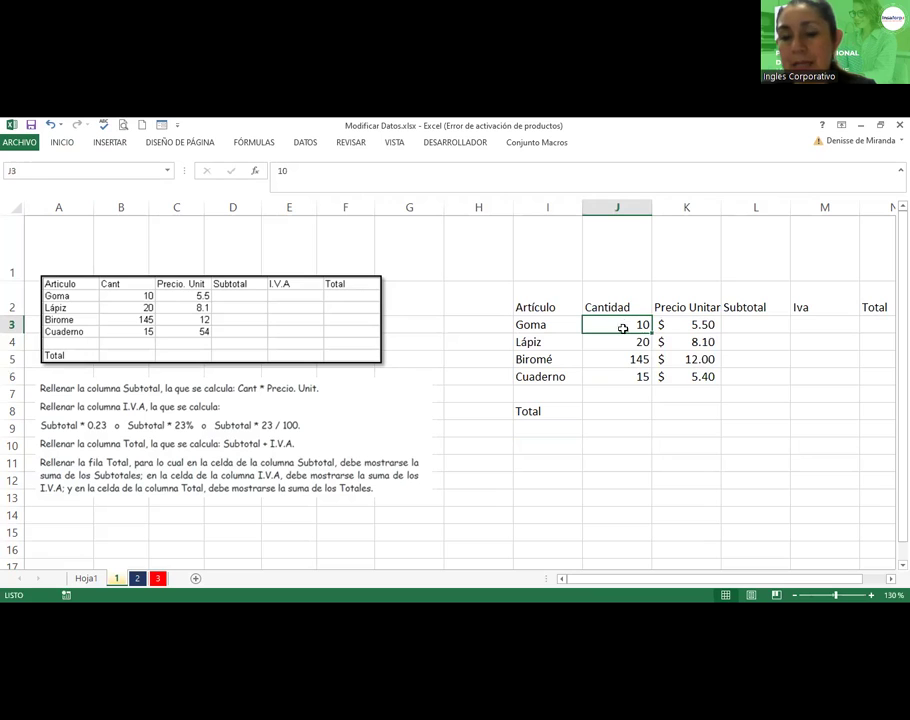
pyautogui.moveTo(622, 328); pyautogui.dragTo(622, 373)
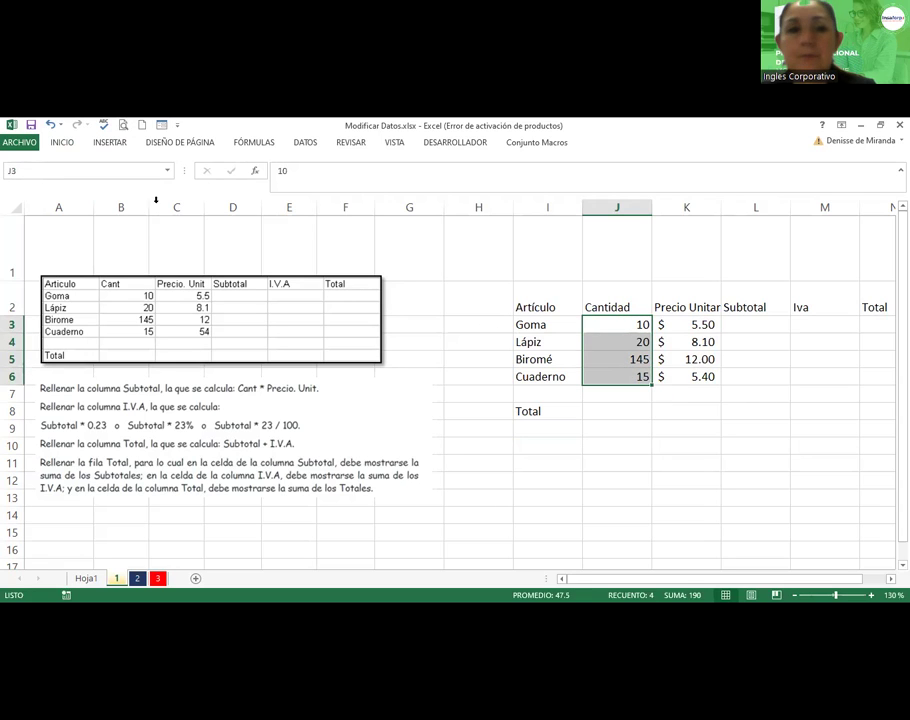
pyautogui.click(59, 147)
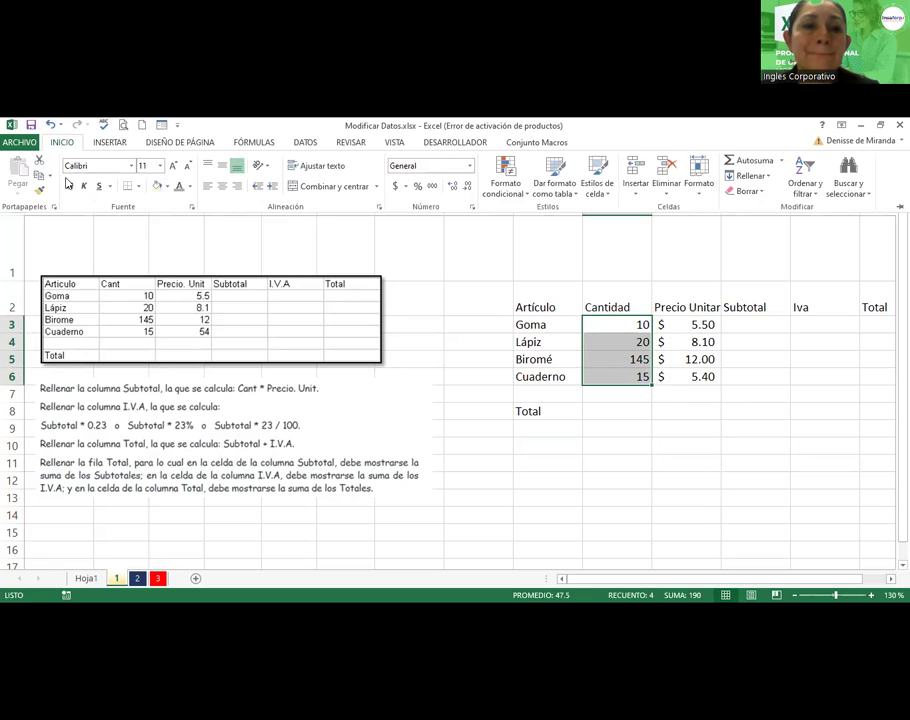
pyautogui.hotkey('ctrl', 'n')
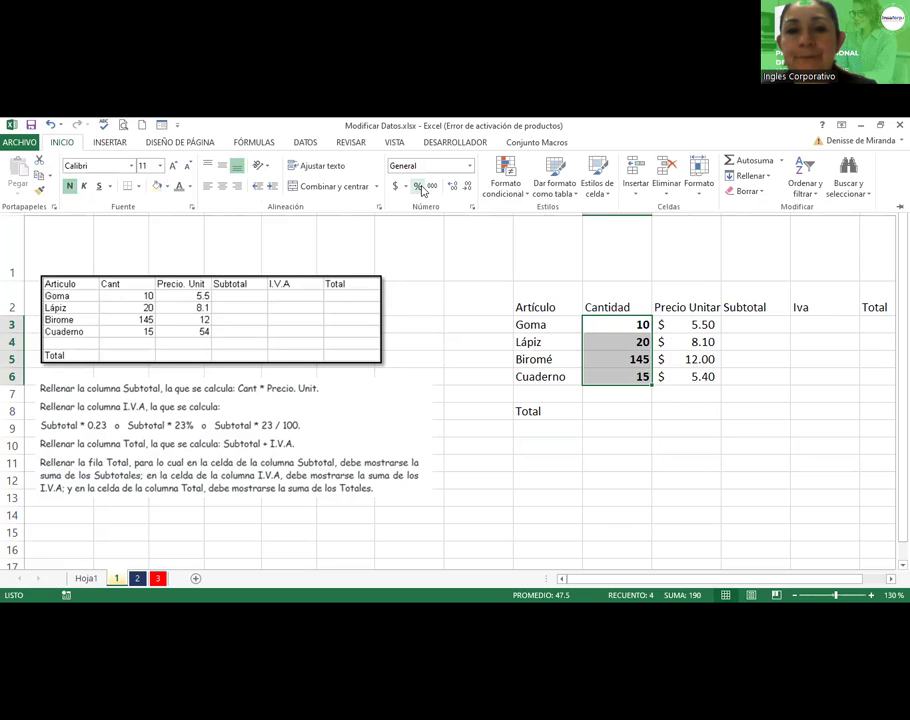
# Centre the Cantidad quantities in J3:J6 horizontally.
pyautogui.click(224, 188)
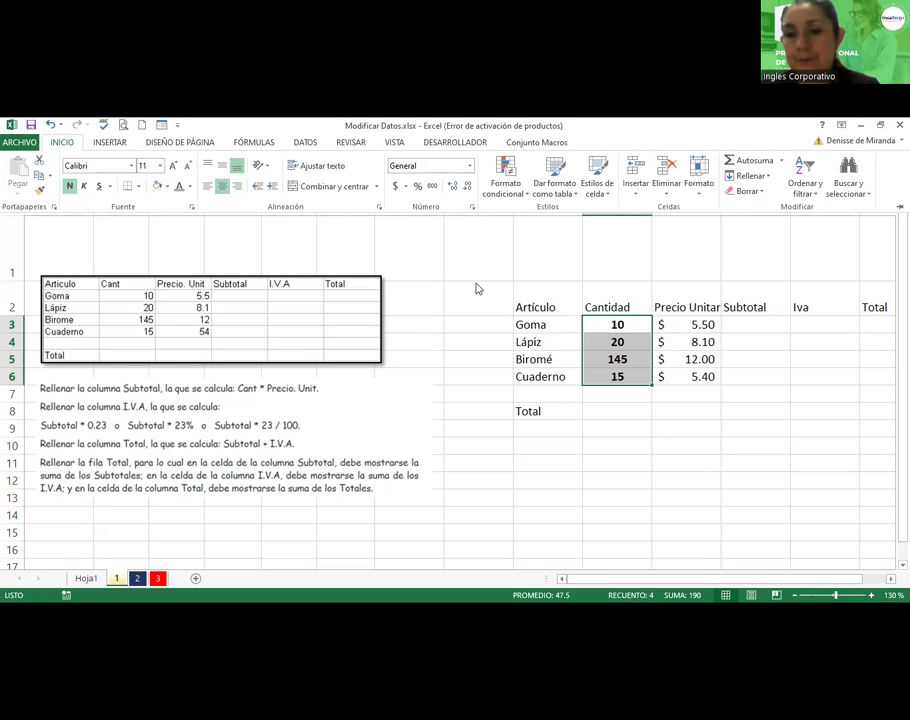
pyautogui.click(540, 302)
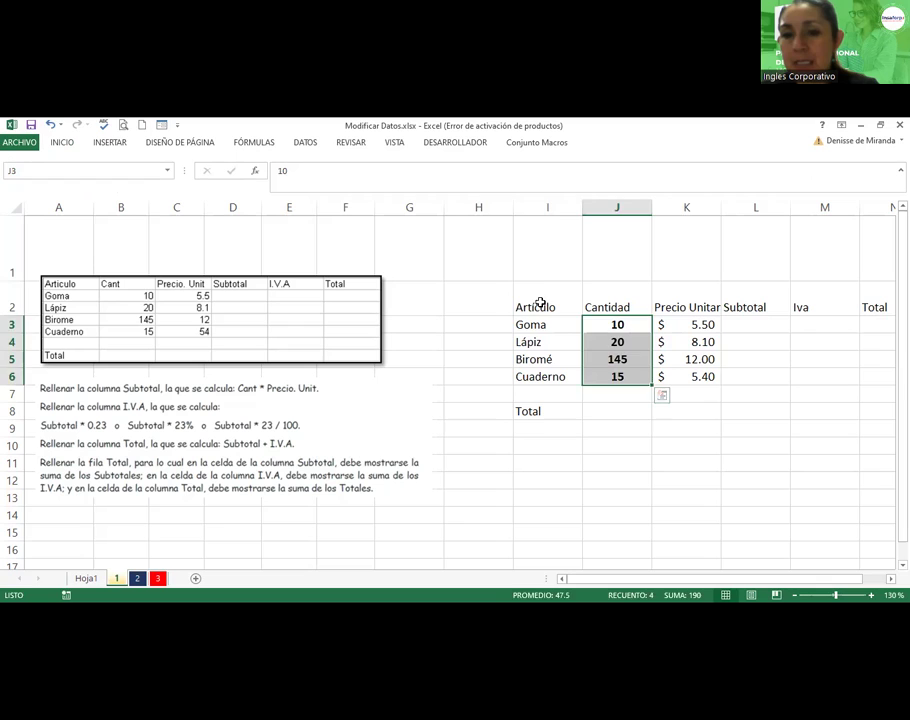
pyautogui.click(540, 302)
pyautogui.click(798, 285)
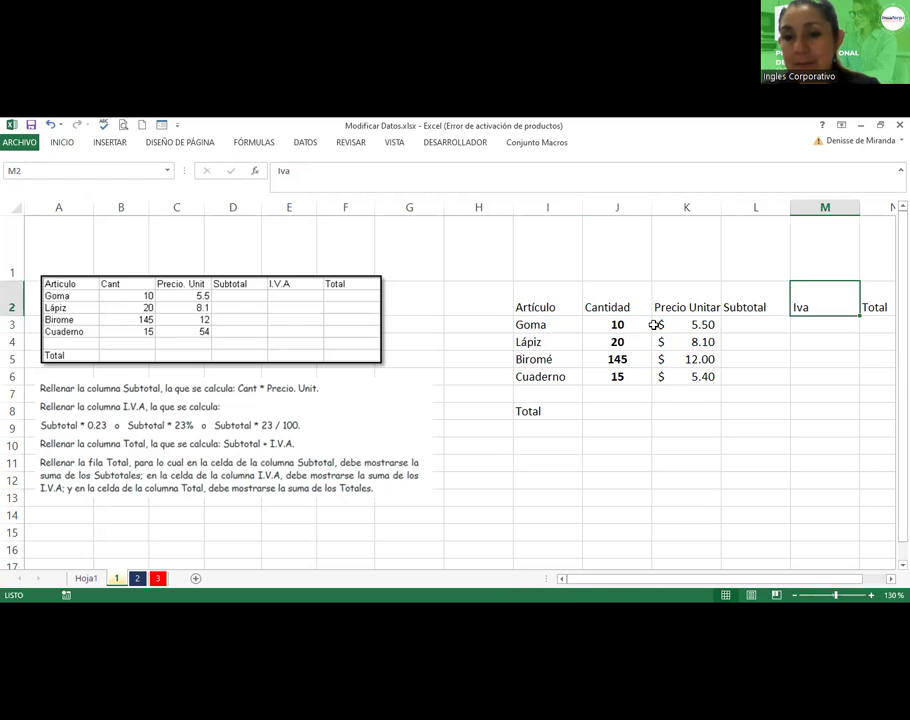
pyautogui.click(545, 303)
# Make the I2:N2 headers bold, centred both ways, with wrapped text.
pyautogui.moveTo(546, 303); pyautogui.dragTo(828, 304)
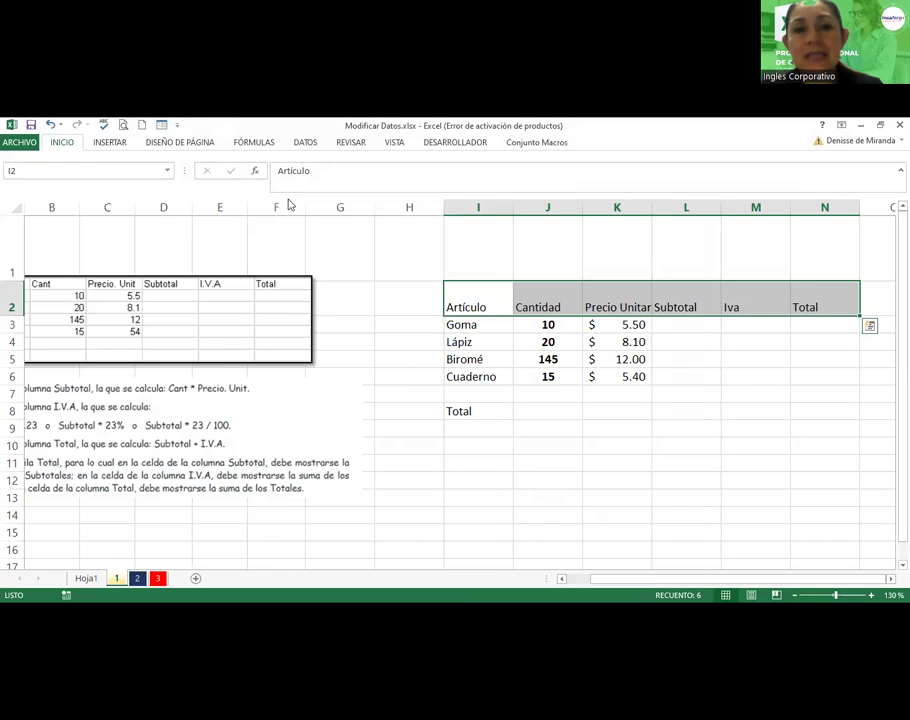
pyautogui.click(62, 142)
pyautogui.click(222, 186)
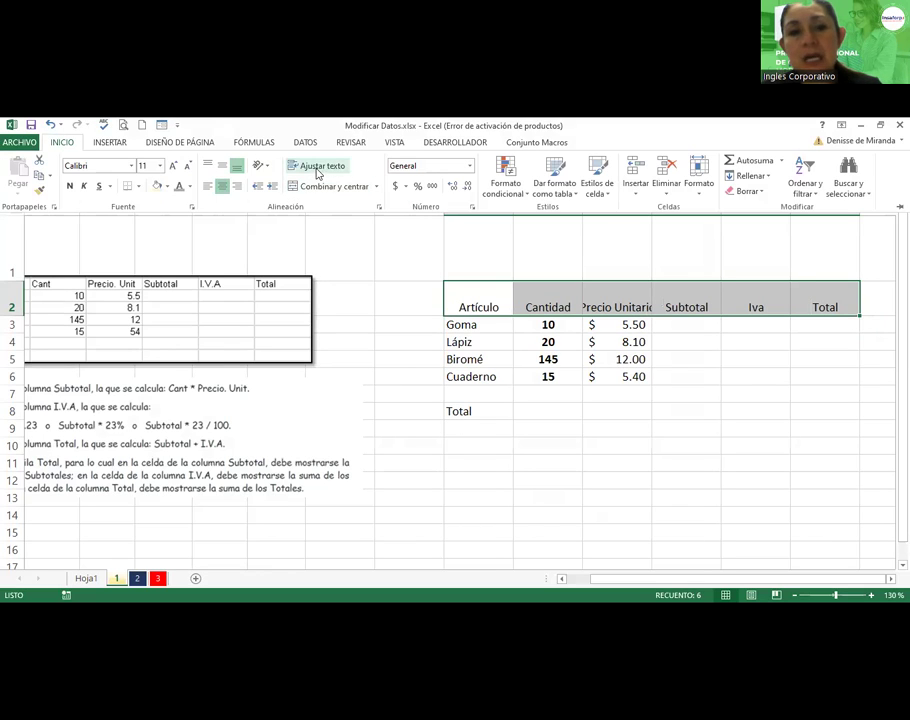
pyautogui.click(316, 170)
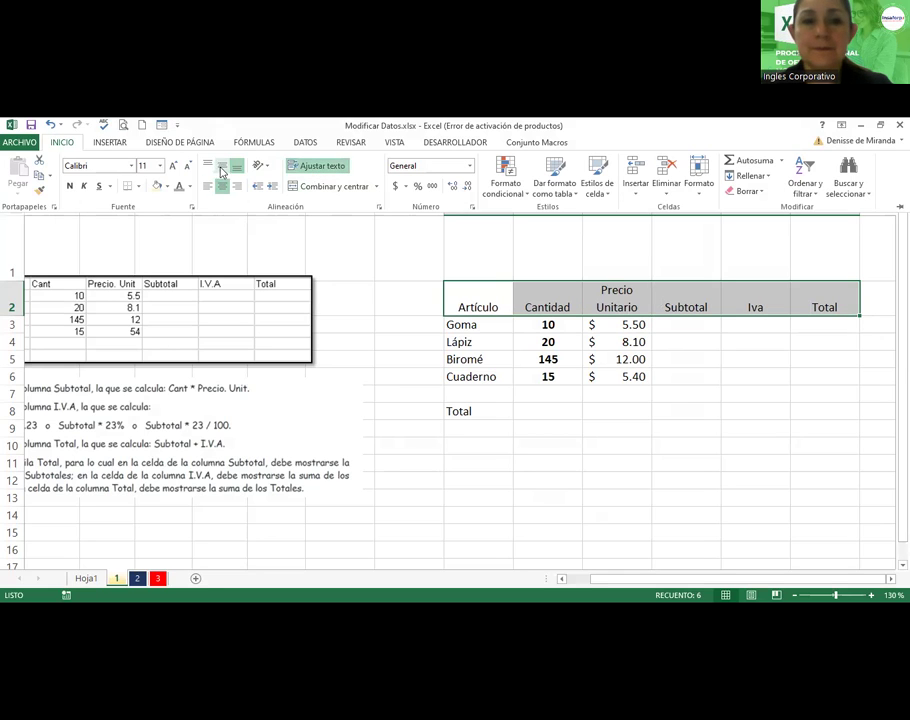
pyautogui.click(222, 167)
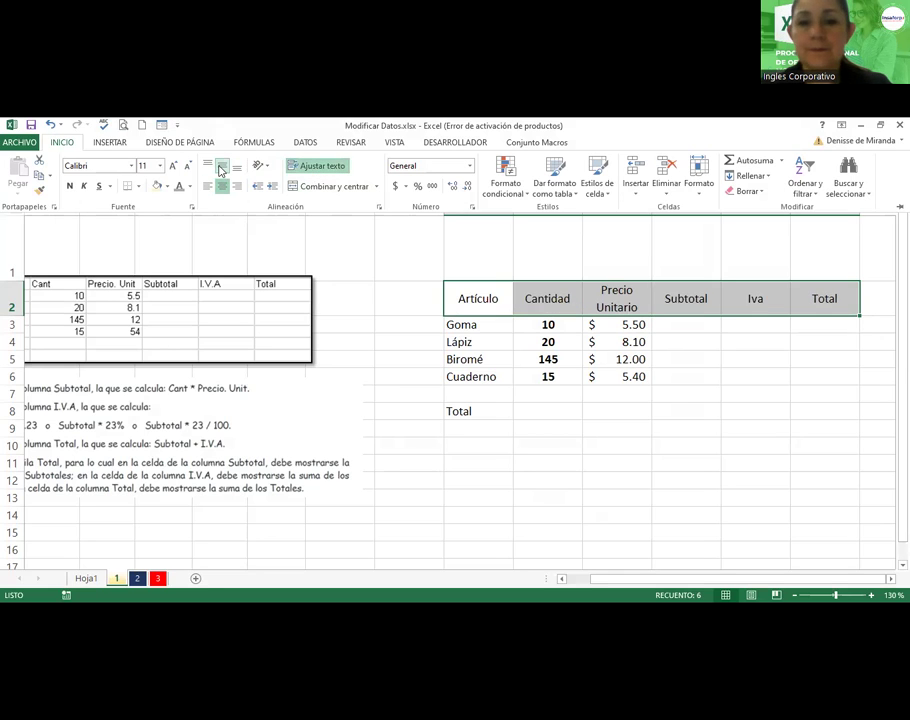
pyautogui.click(69, 188)
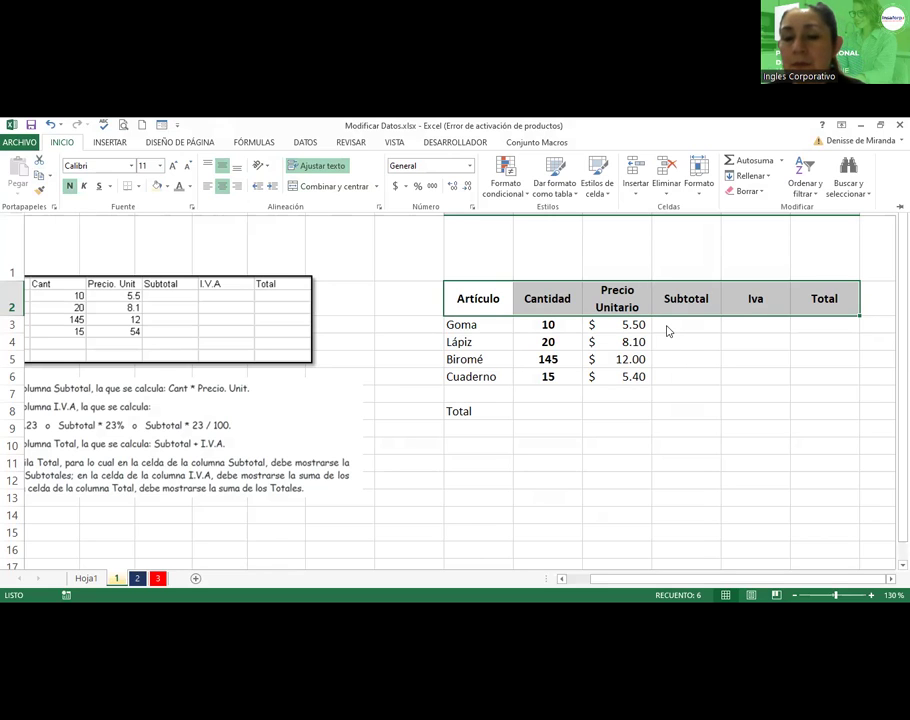
# Enter =J3*K3 in Subtotal cell L3 and fill it down to row 6.
pyautogui.click(698, 320)
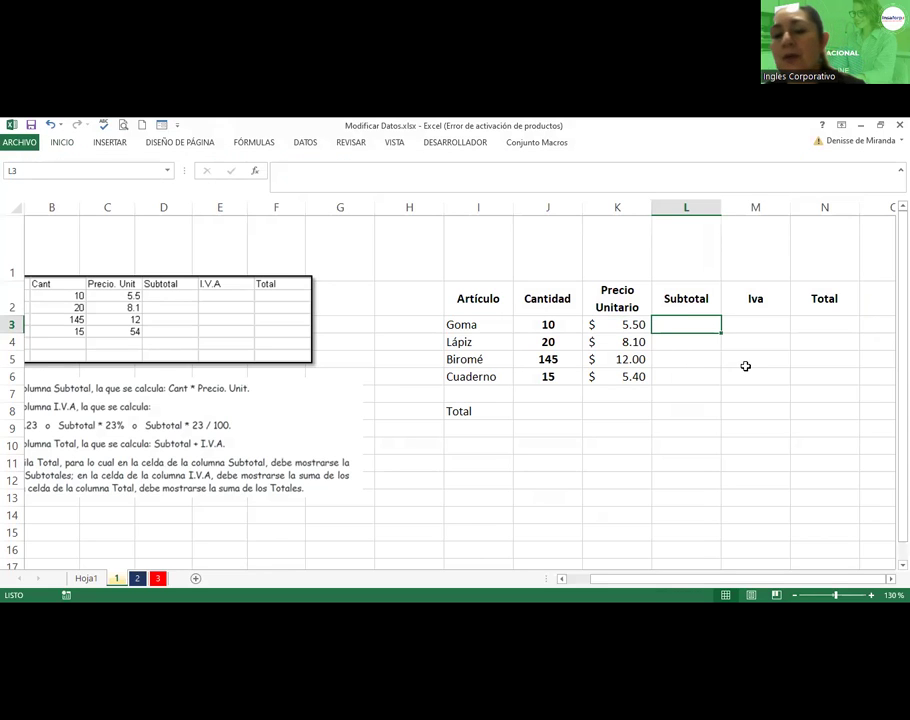
pyautogui.write('=')
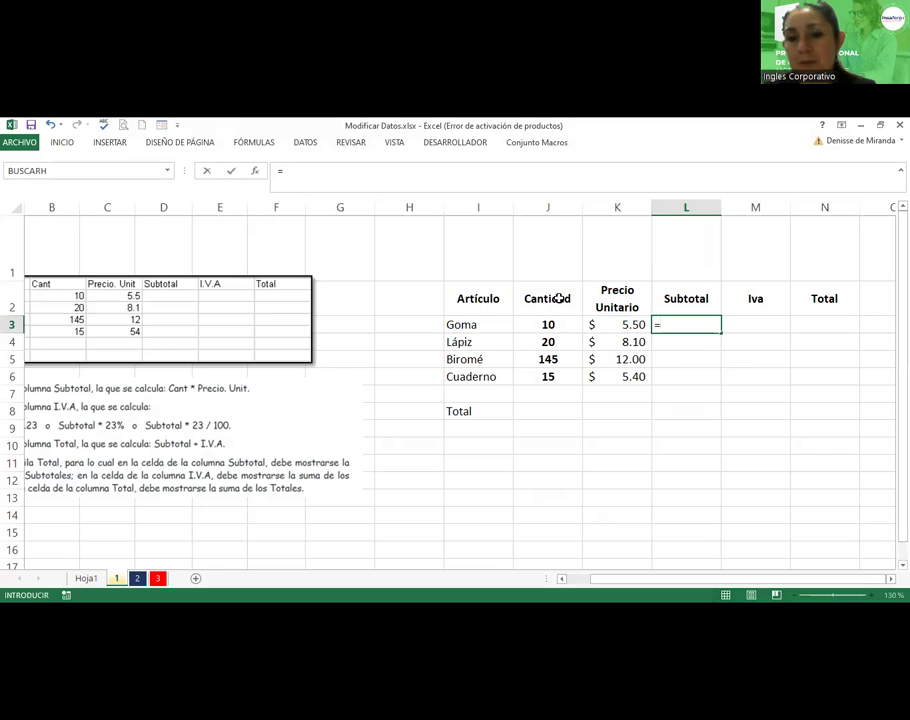
pyautogui.click(533, 324)
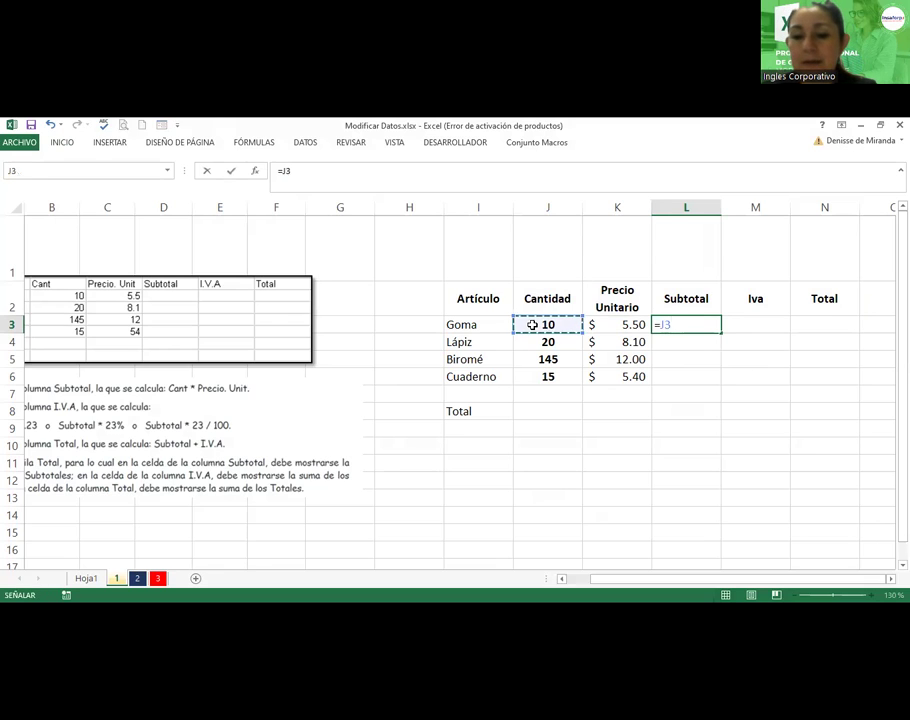
pyautogui.write('*')
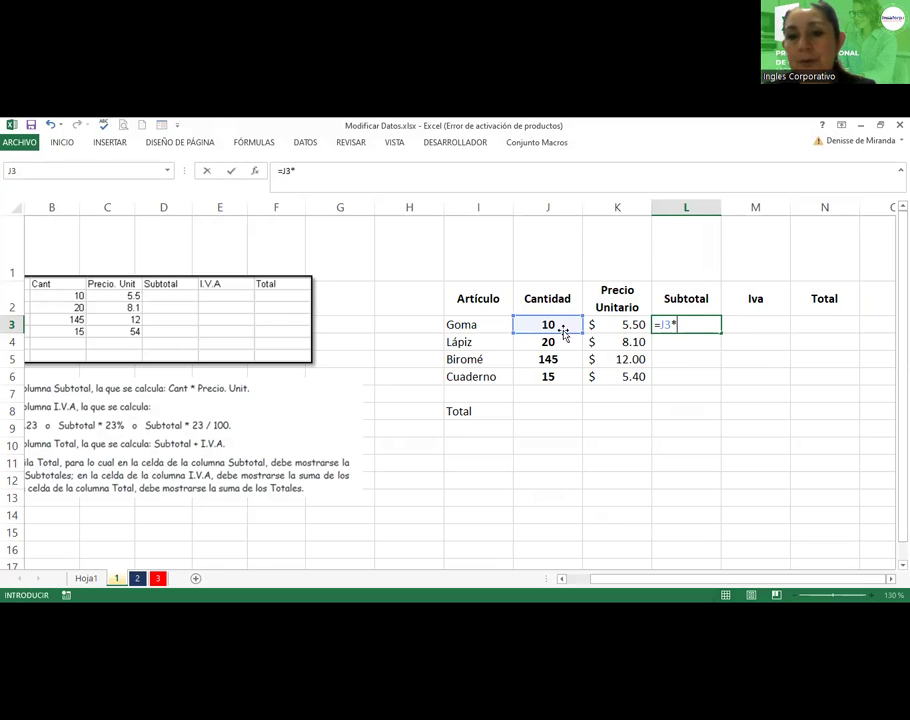
pyautogui.click(630, 320)
pyautogui.press('Return')
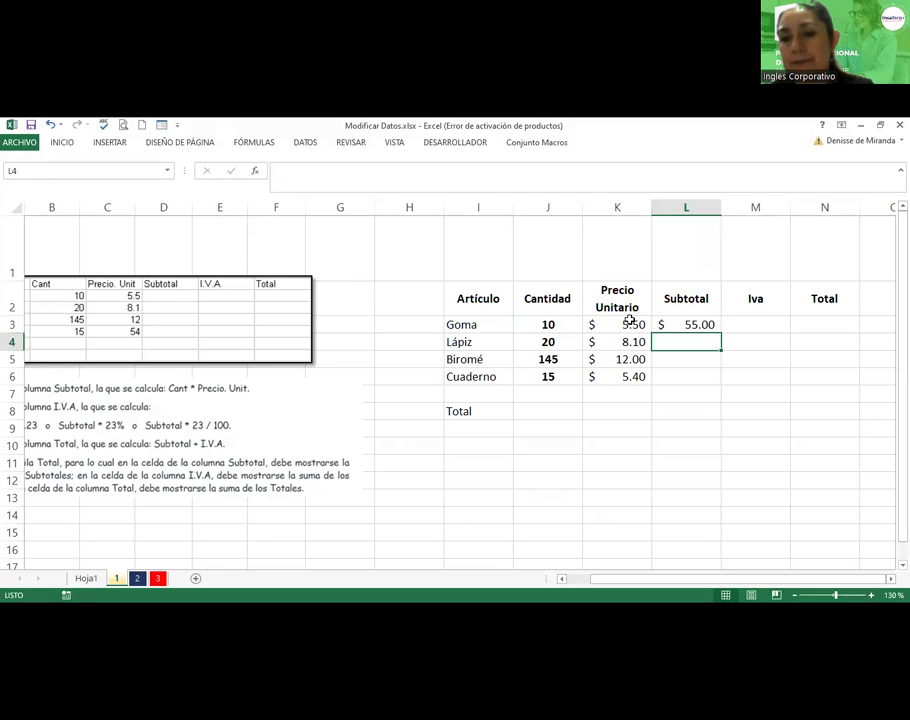
pyautogui.click(664, 324)
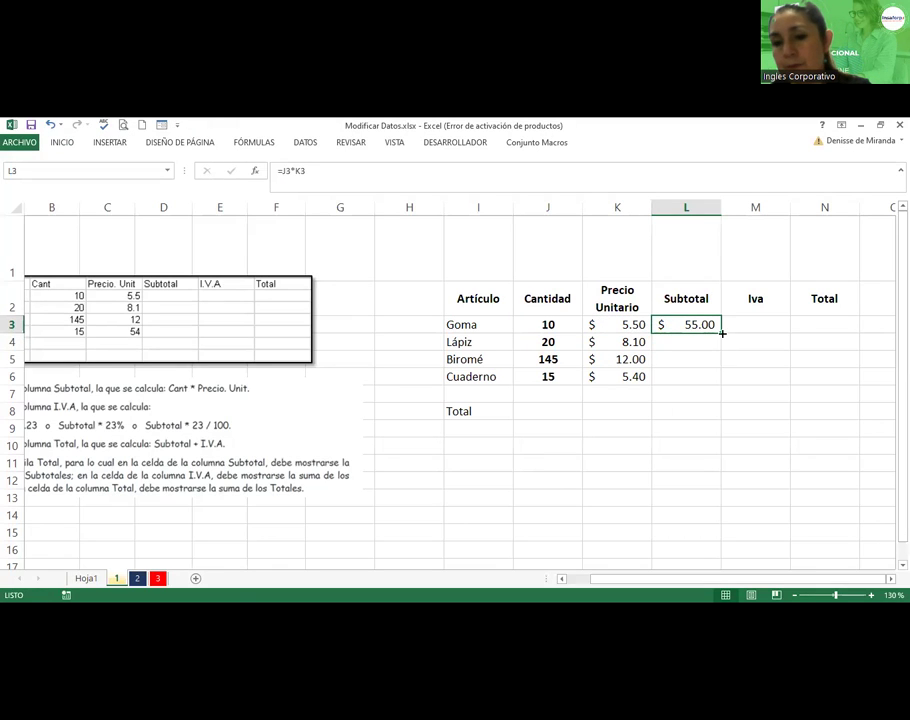
pyautogui.moveTo(722, 332); pyautogui.dragTo(712, 389)
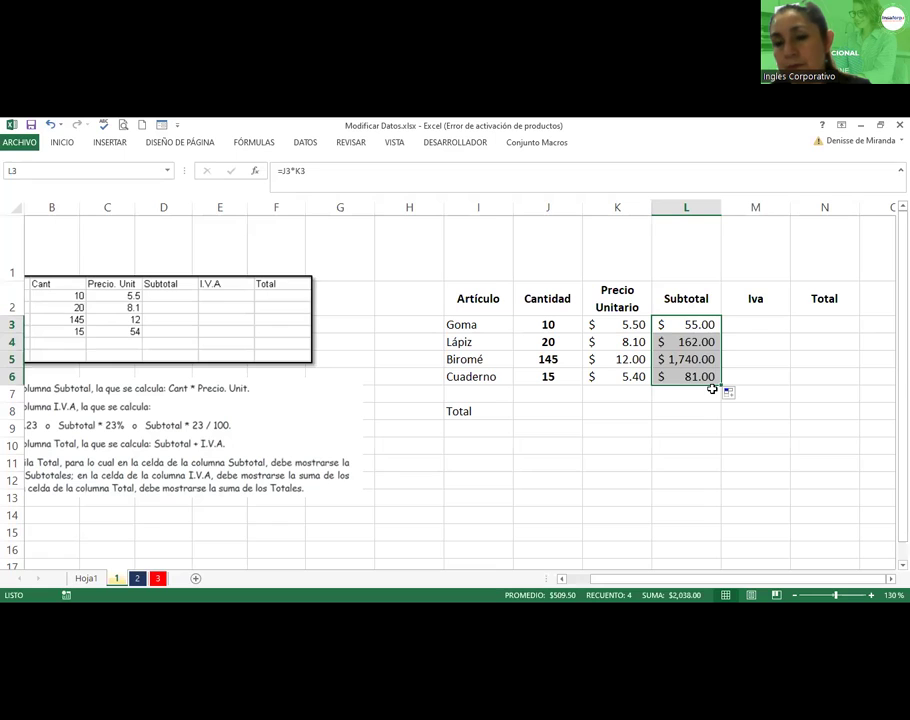
# Enter =L3*23% in Iva cell M3 and fill it down to row 6.
pyautogui.click(765, 326)
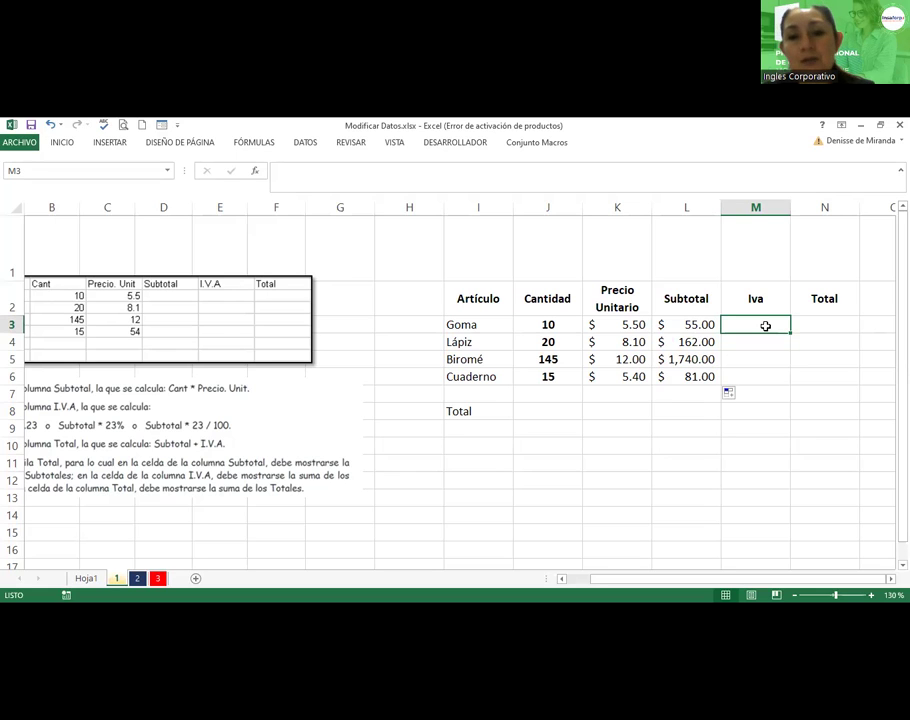
pyautogui.write('=')
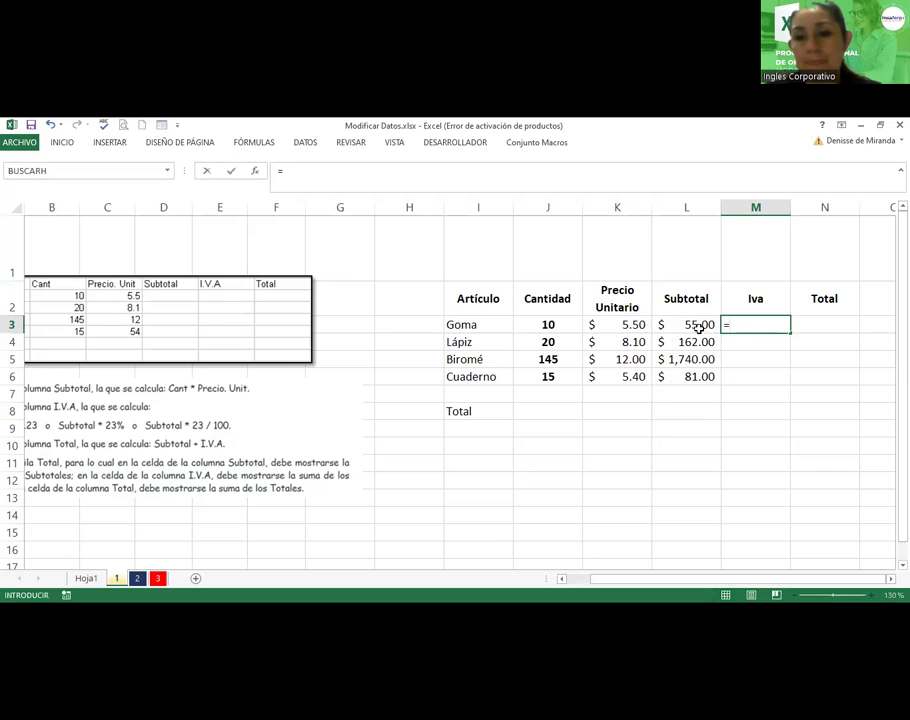
pyautogui.click(681, 325)
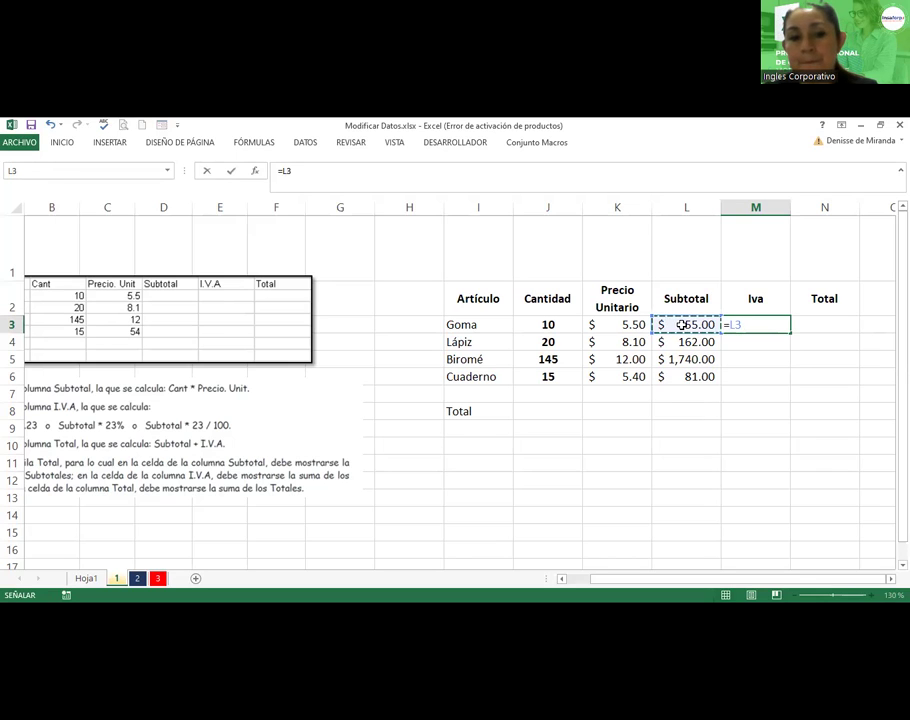
pyautogui.write('+')
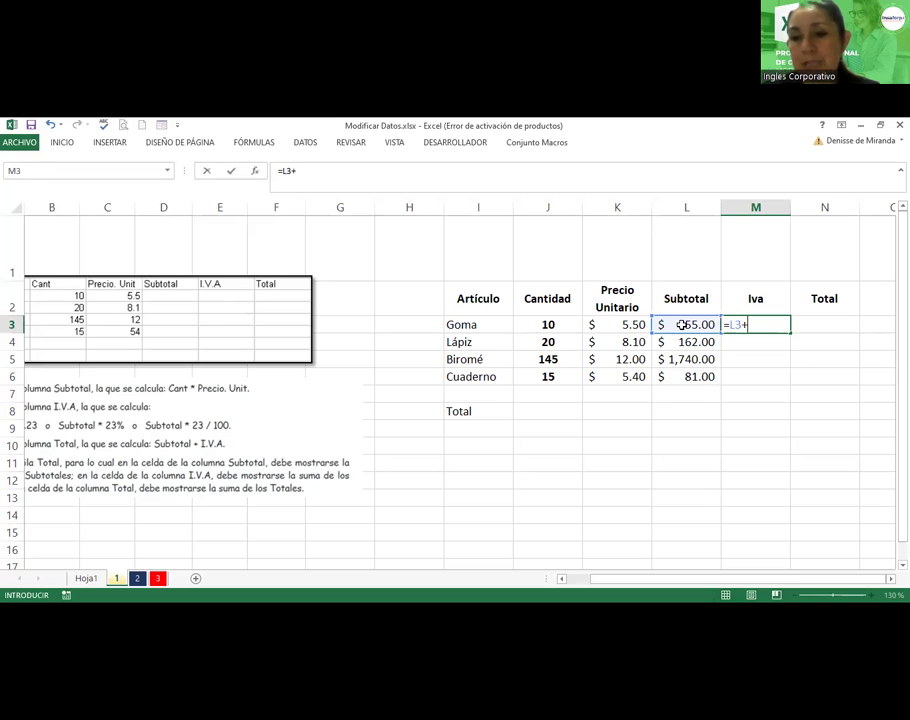
pyautogui.write('"2')
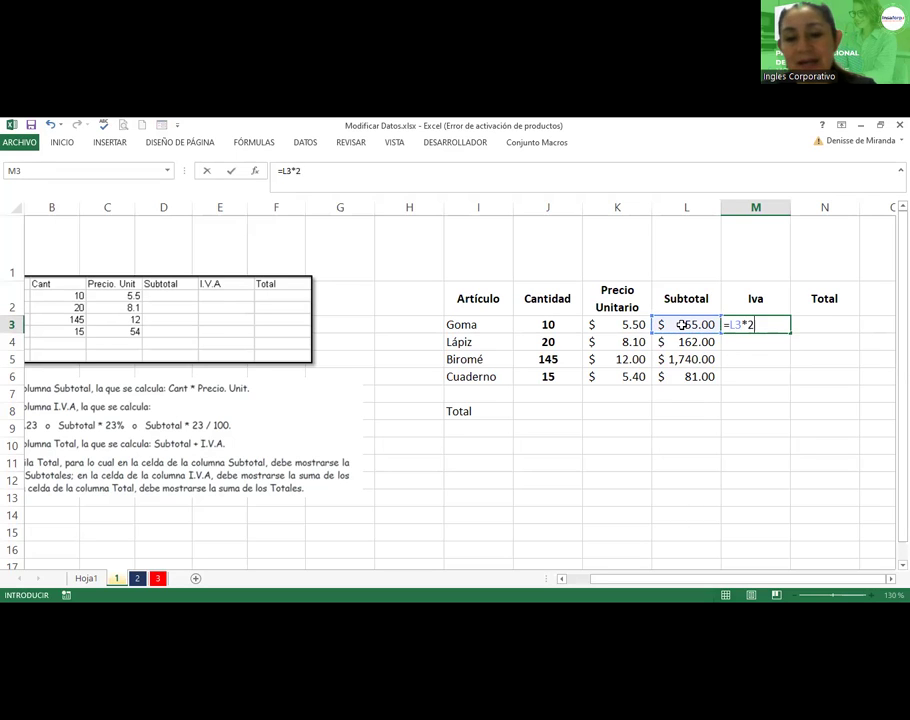
pyautogui.write('%')
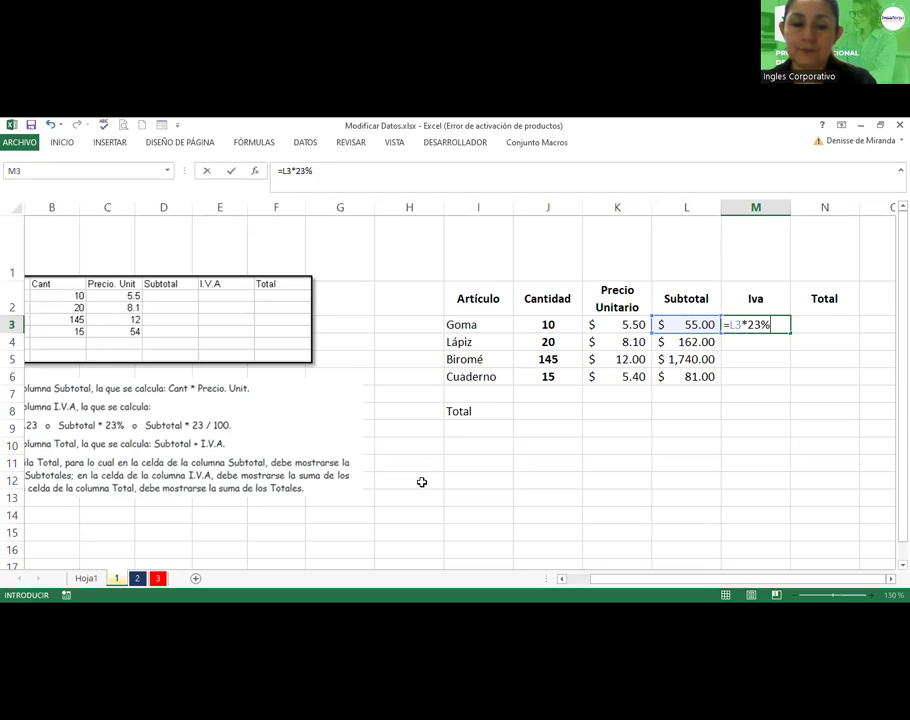
pyautogui.press('Return')
pyautogui.press('Down')
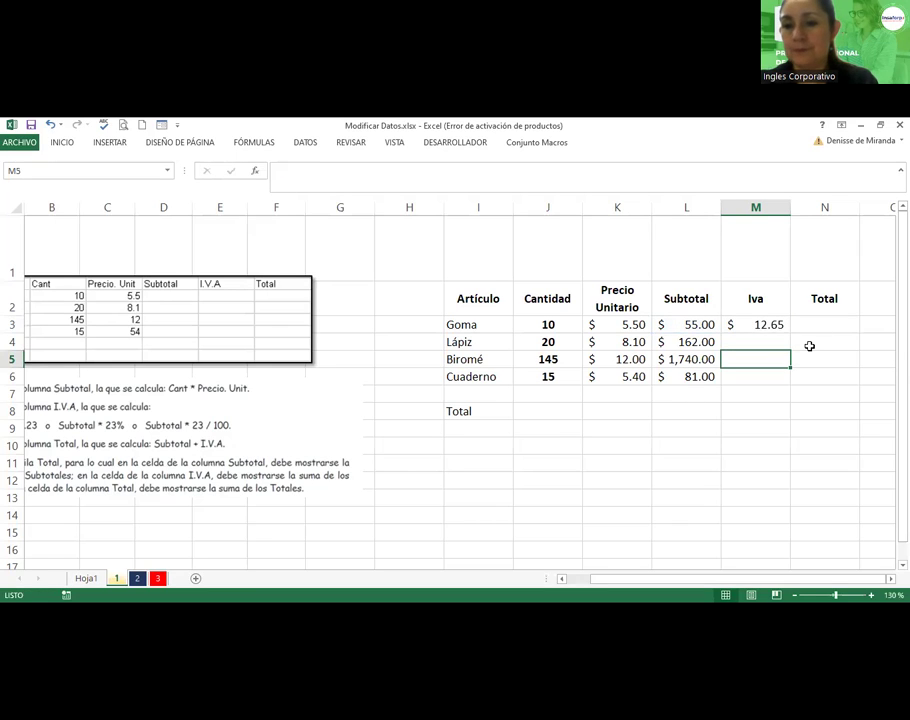
pyautogui.click(775, 325)
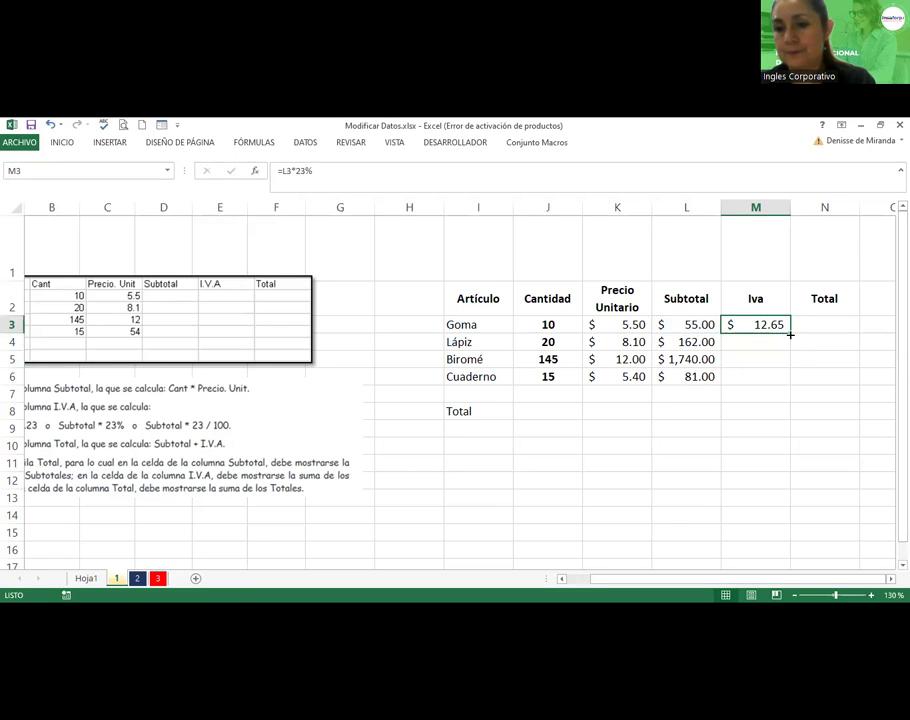
pyautogui.moveTo(790, 335); pyautogui.dragTo(789, 380)
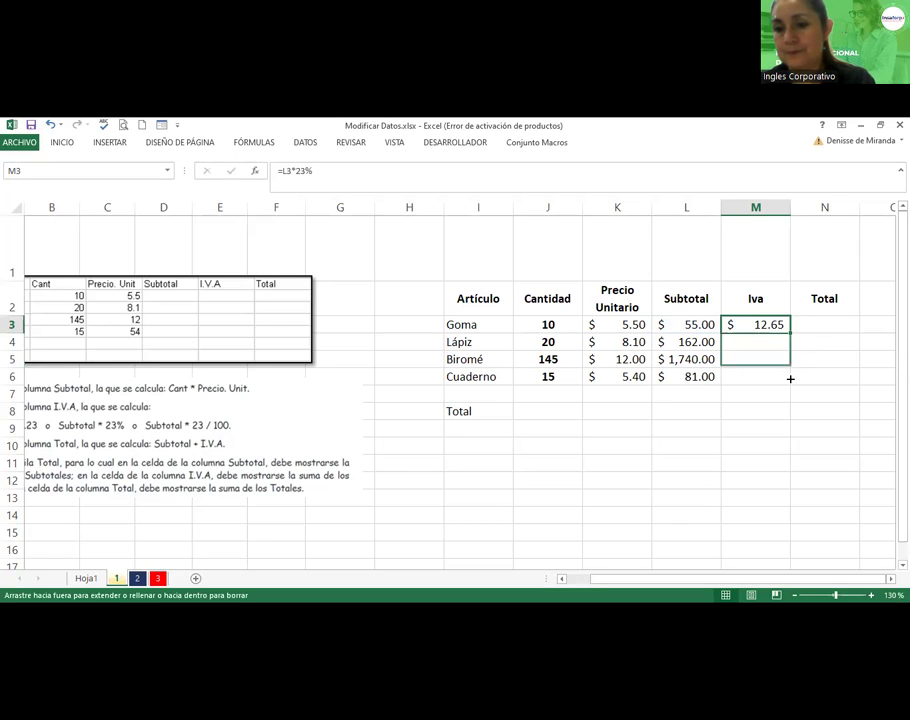
pyautogui.click(831, 328)
# Enter =L3+M3 in Total cell N3 and fill it down to row 6.
pyautogui.write('=')
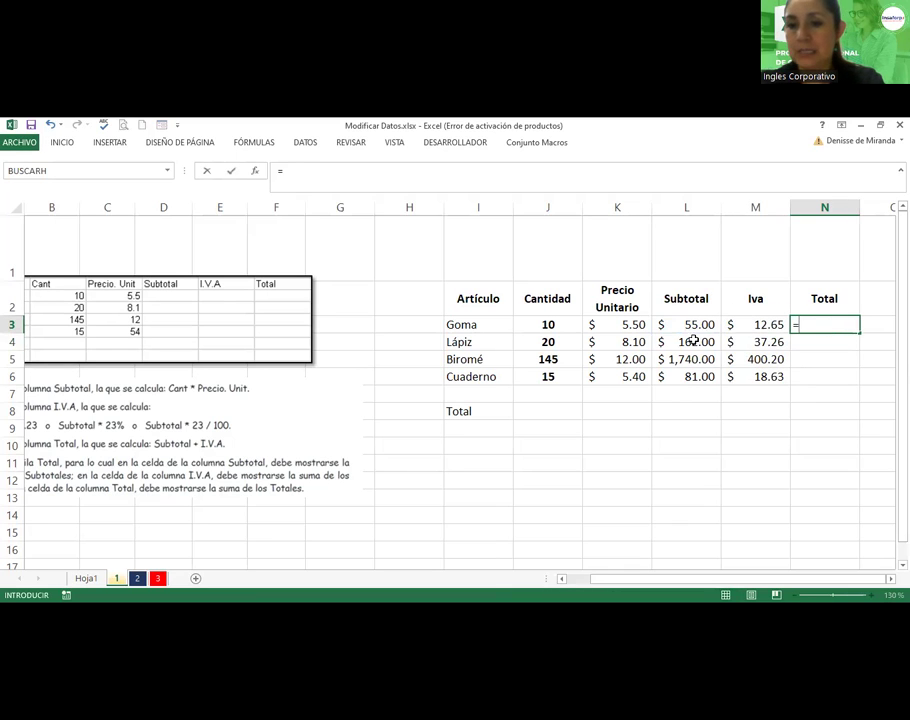
pyautogui.click(697, 325)
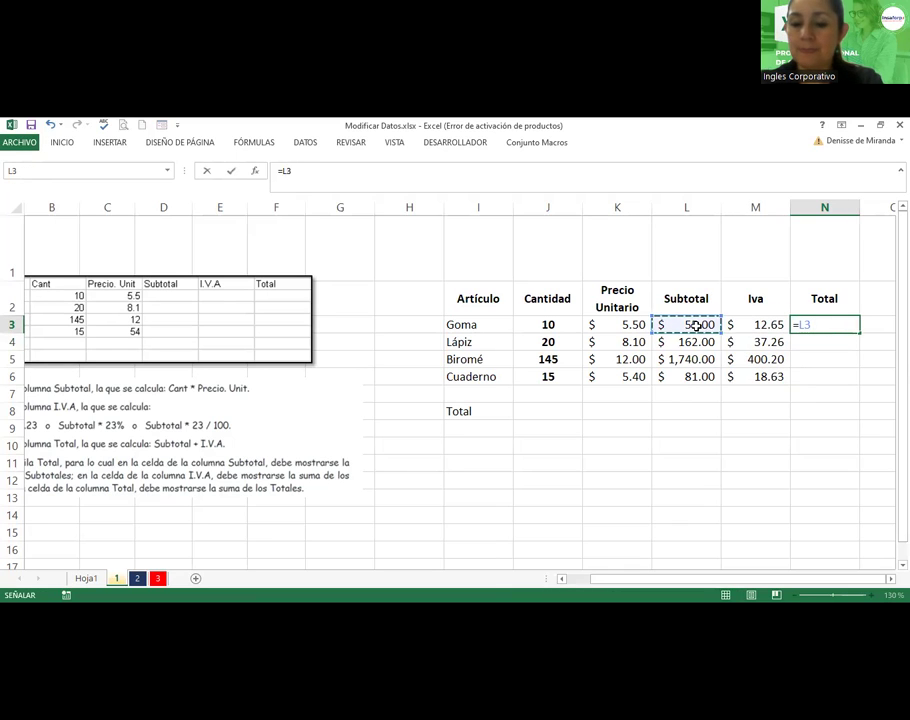
pyautogui.write('*')
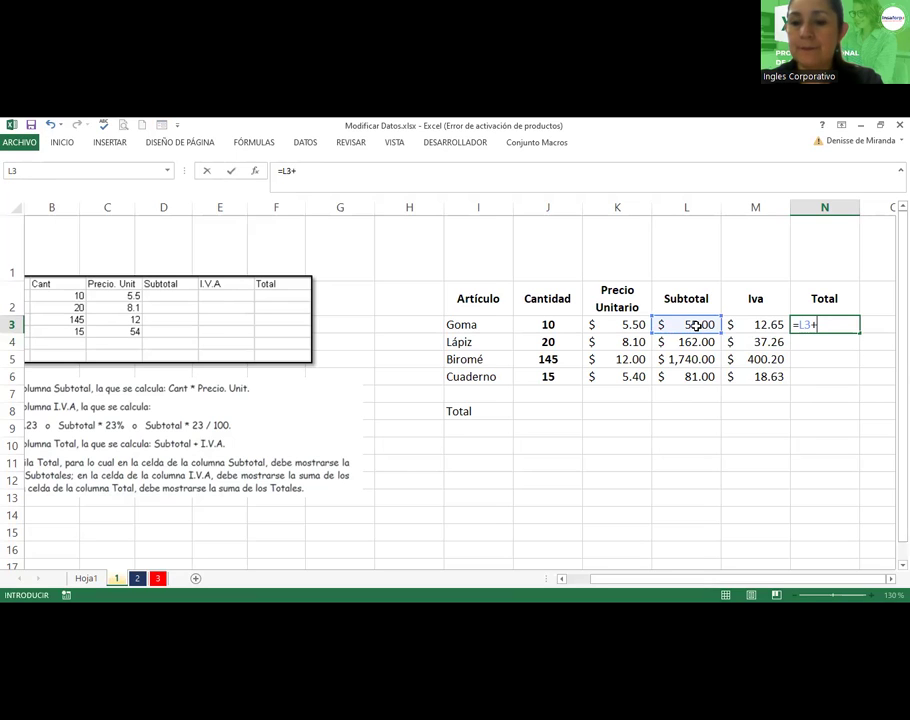
pyautogui.click(756, 327)
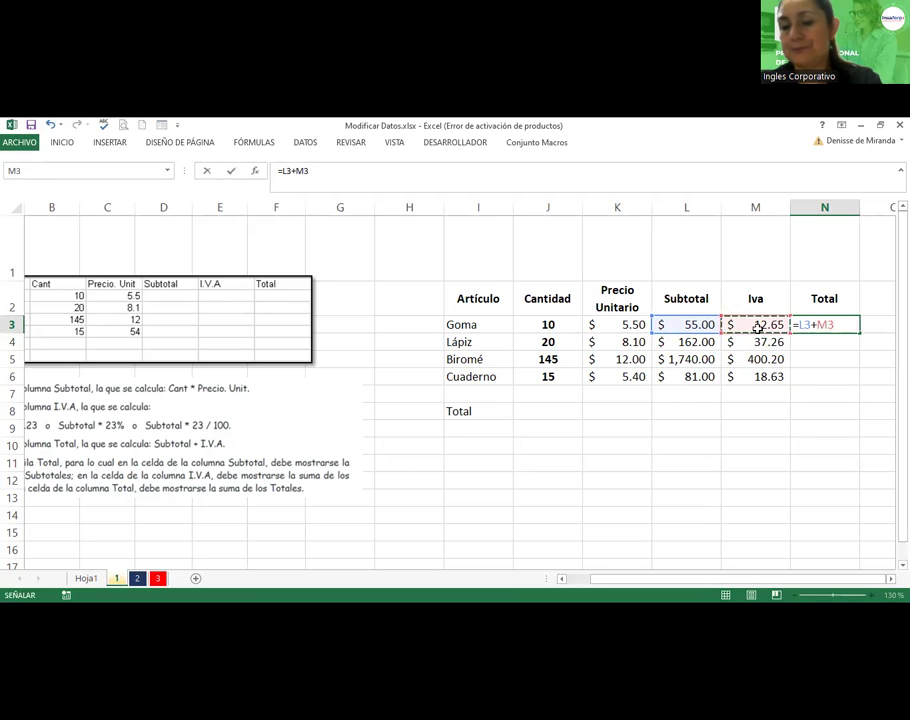
pyautogui.press('Return')
pyautogui.click(838, 323)
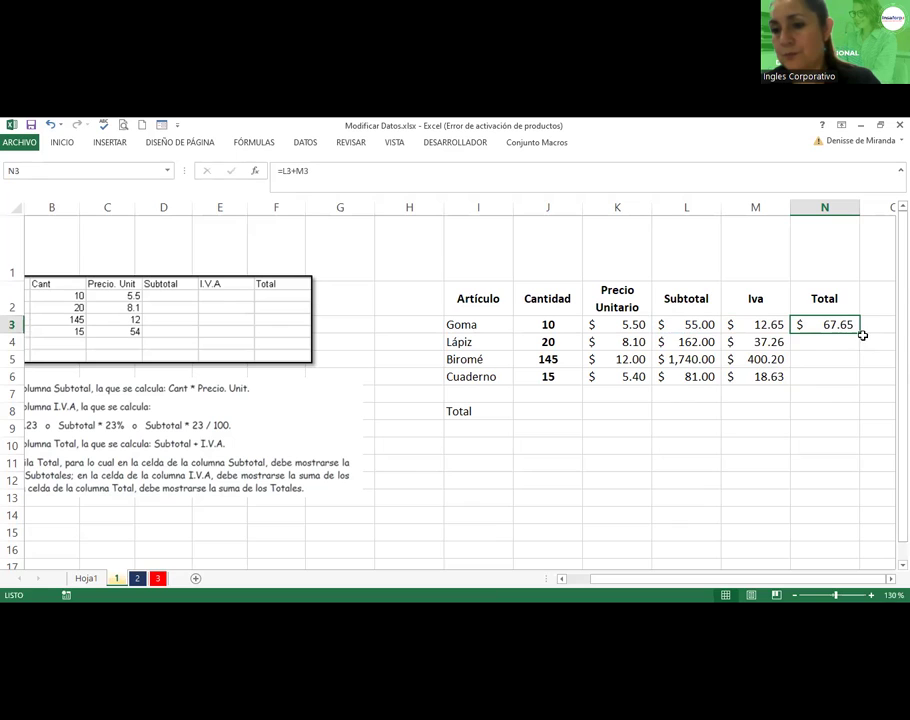
pyautogui.moveTo(859, 331); pyautogui.dragTo(859, 380)
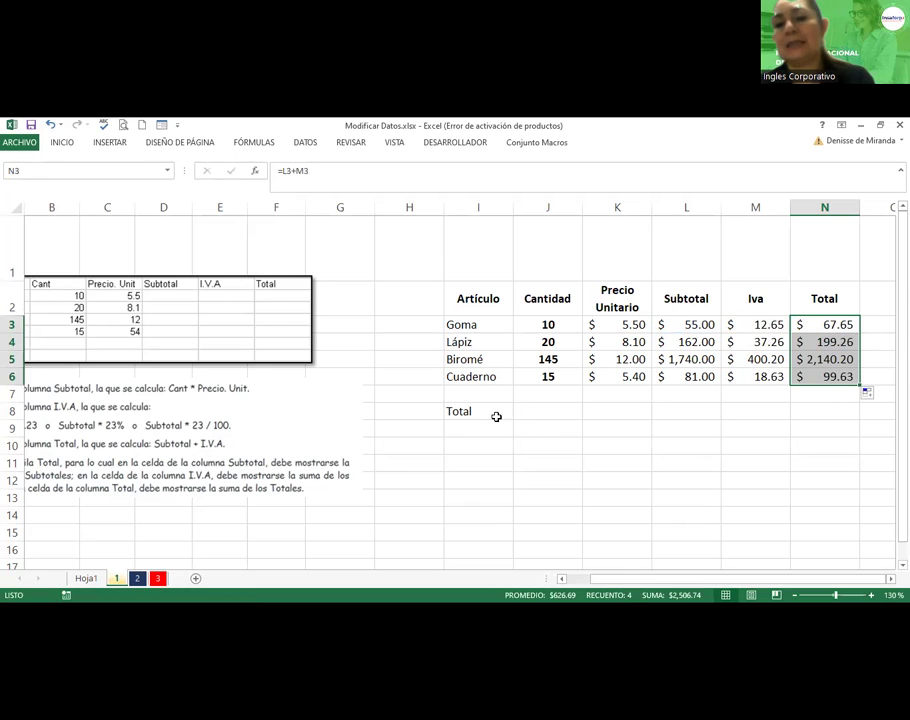
# Merge and centre the Total label across I8:J8 and make it bold.
pyautogui.moveTo(457, 411); pyautogui.dragTo(572, 408)
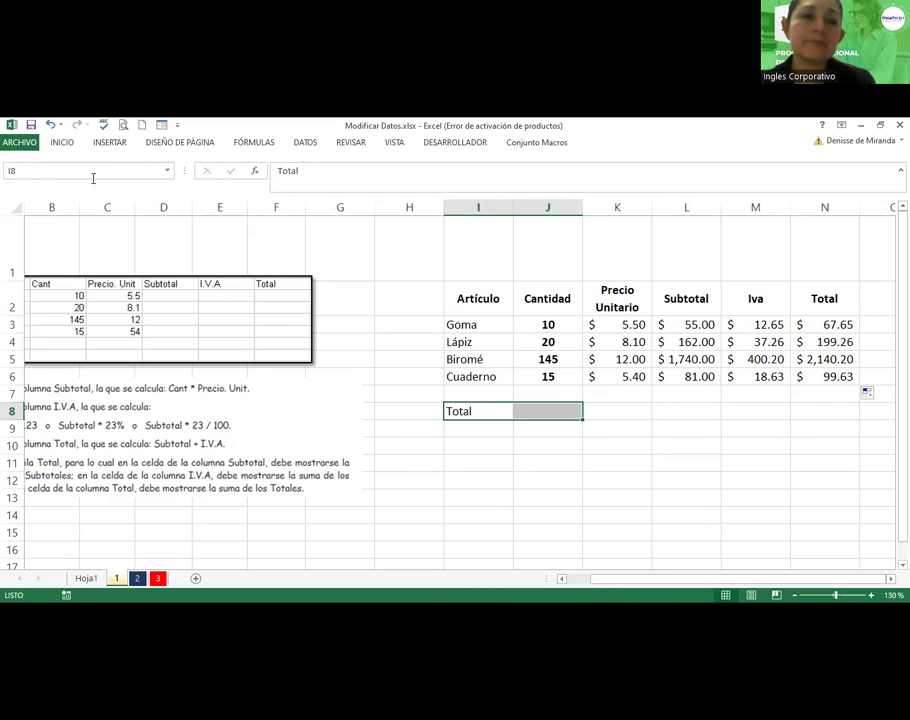
pyautogui.click(60, 143)
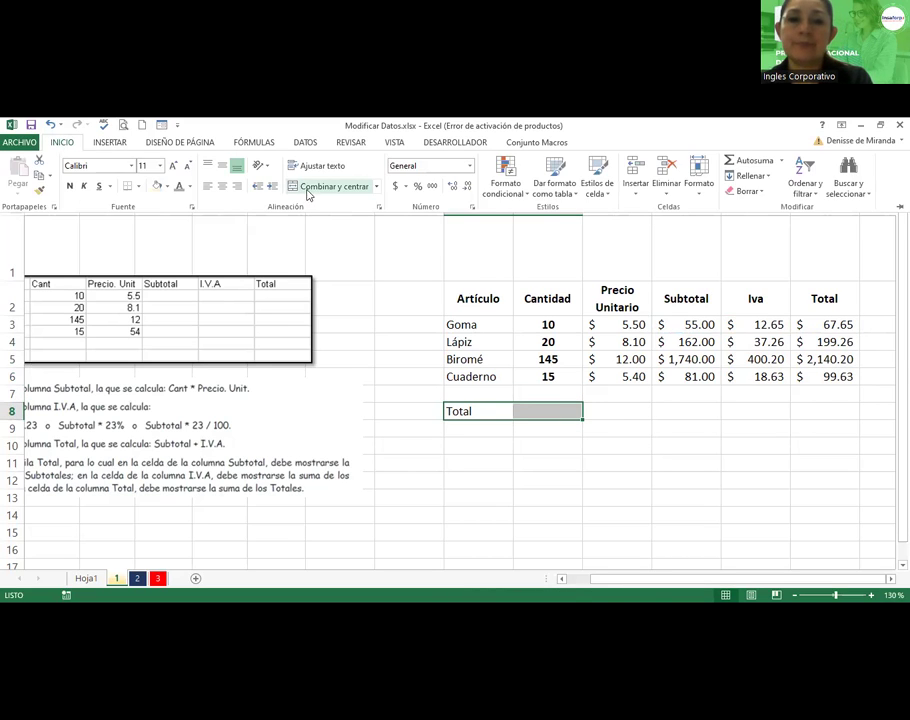
pyautogui.click(310, 186)
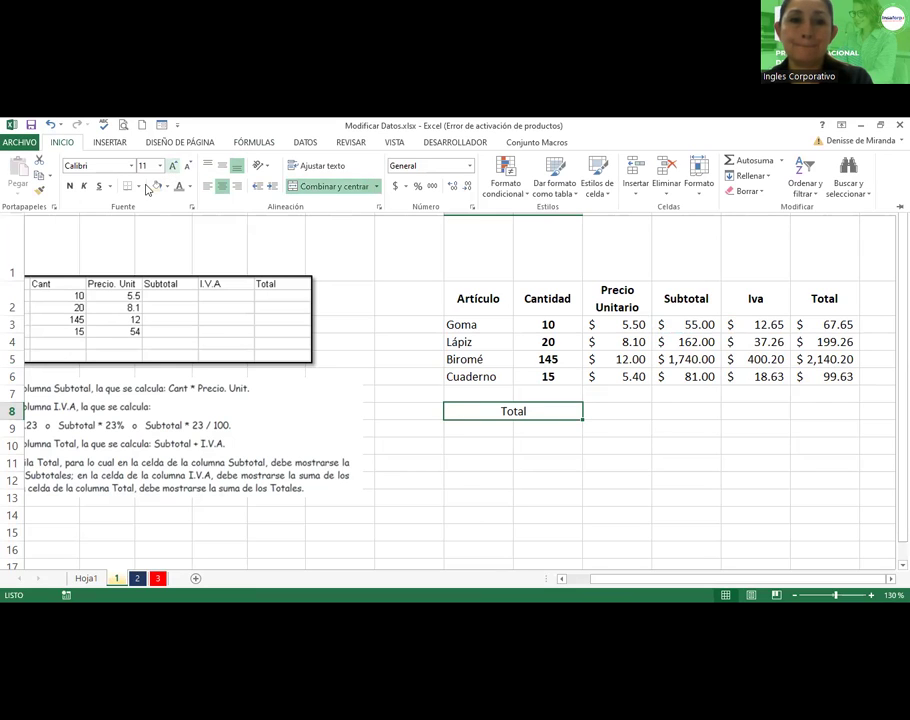
pyautogui.click(70, 189)
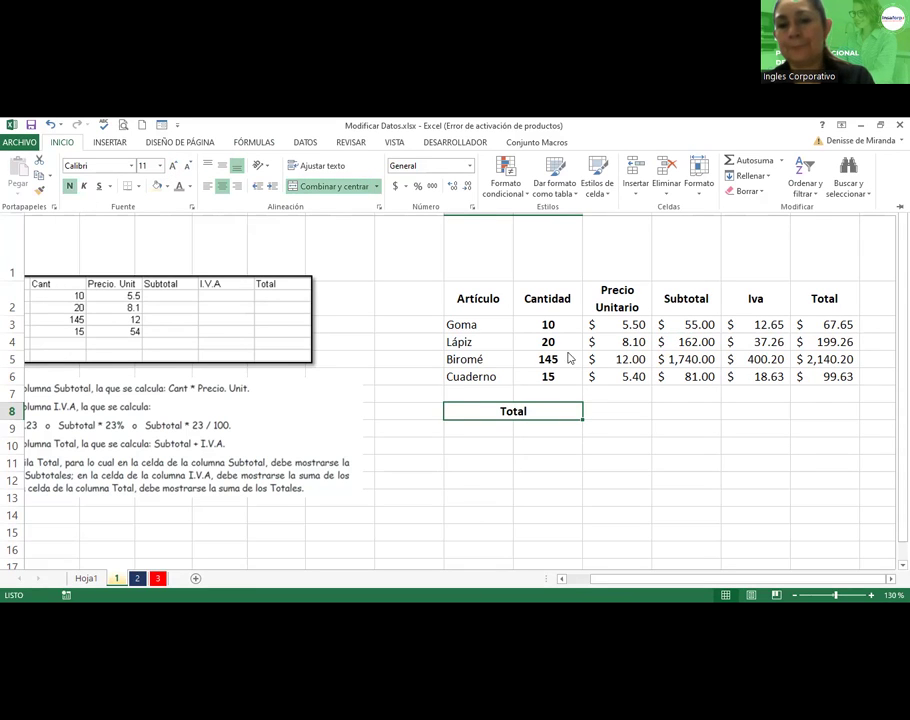
pyautogui.click(492, 254)
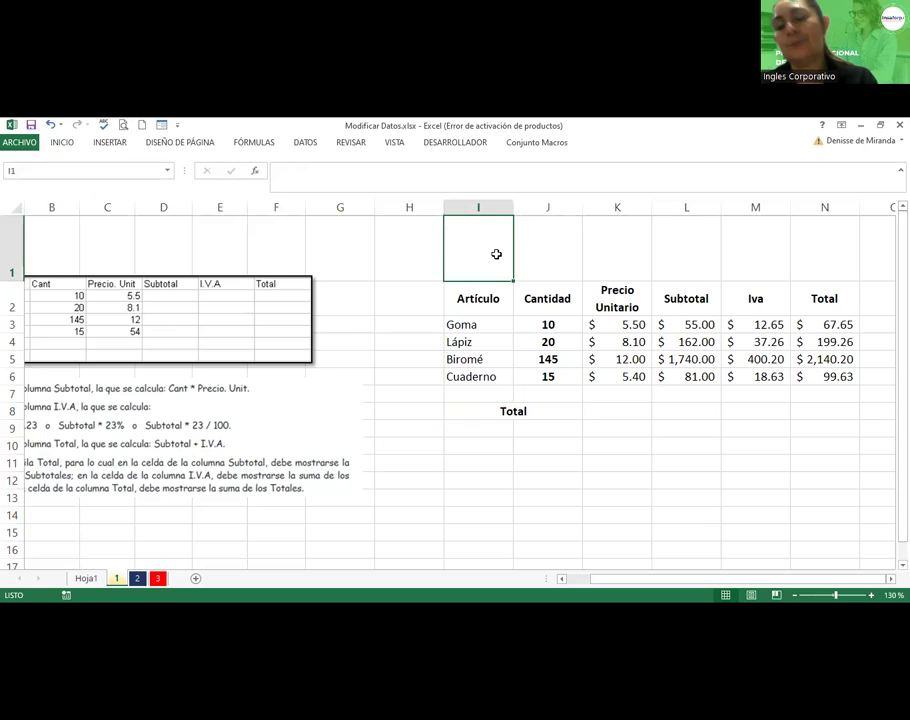
# Type the title 'Control de Productos Escolares' in cell I1.
pyautogui.write('Control de Productos Escolar')
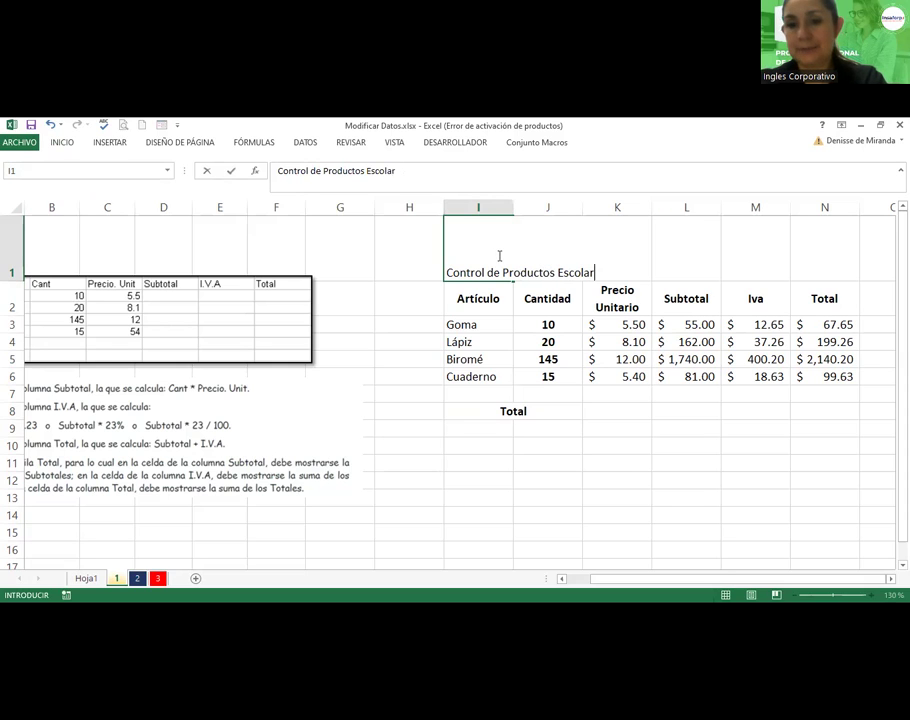
pyautogui.write('es')
pyautogui.press('Return')
# Merge the title across I1:N1, enlarge it to size 20 and centre it vertically.
pyautogui.click(493, 251)
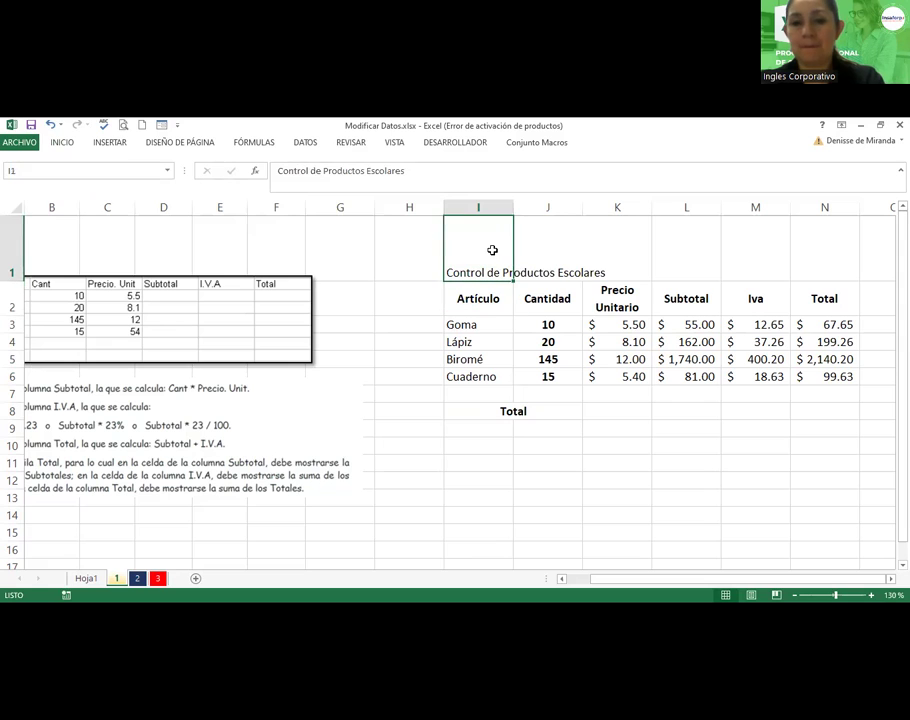
pyautogui.hotkey('shift', 'Right')
pyautogui.hotkey('shift', 'Right')
pyautogui.hotkey('shift', 'Right')
pyautogui.hotkey('shift', 'Right')
pyautogui.hotkey('shift', 'Right')
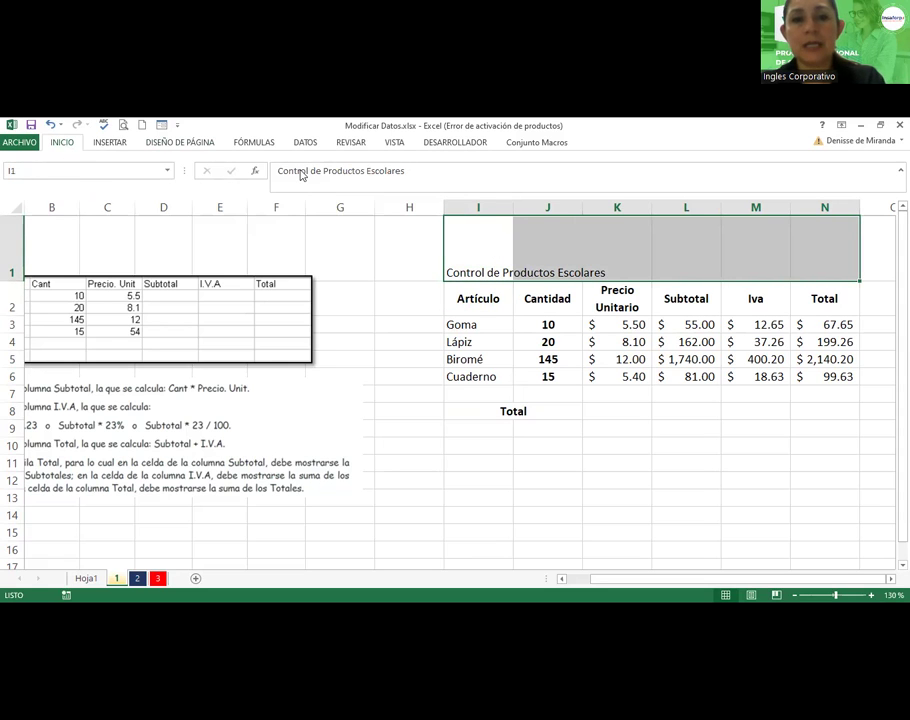
pyautogui.click(62, 142)
pyautogui.click(292, 186)
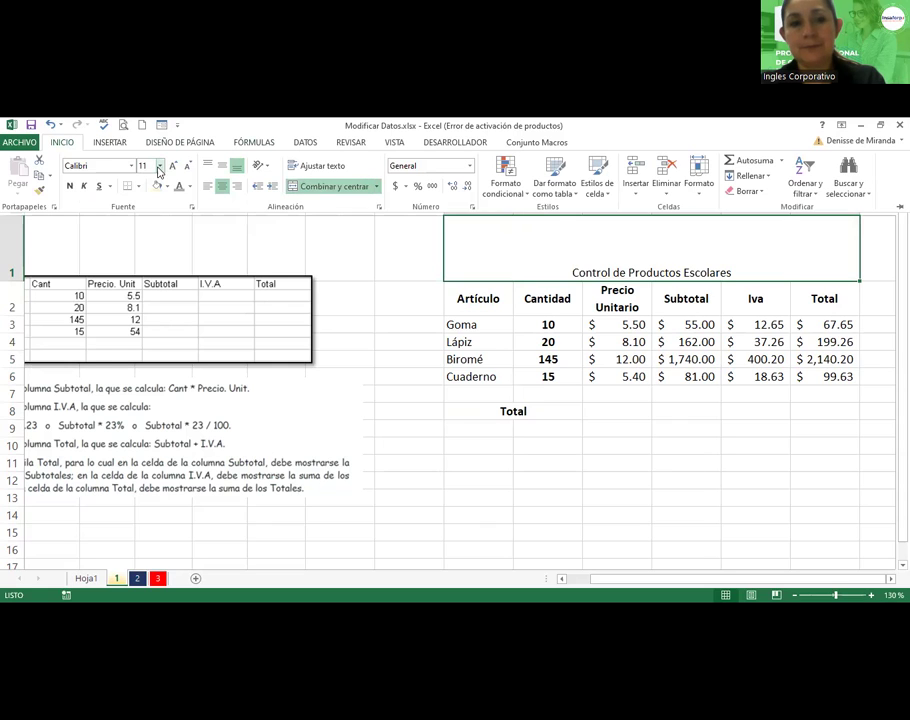
pyautogui.click(174, 167)
pyautogui.click(174, 167)
pyautogui.click(174, 167)
pyautogui.click(174, 167)
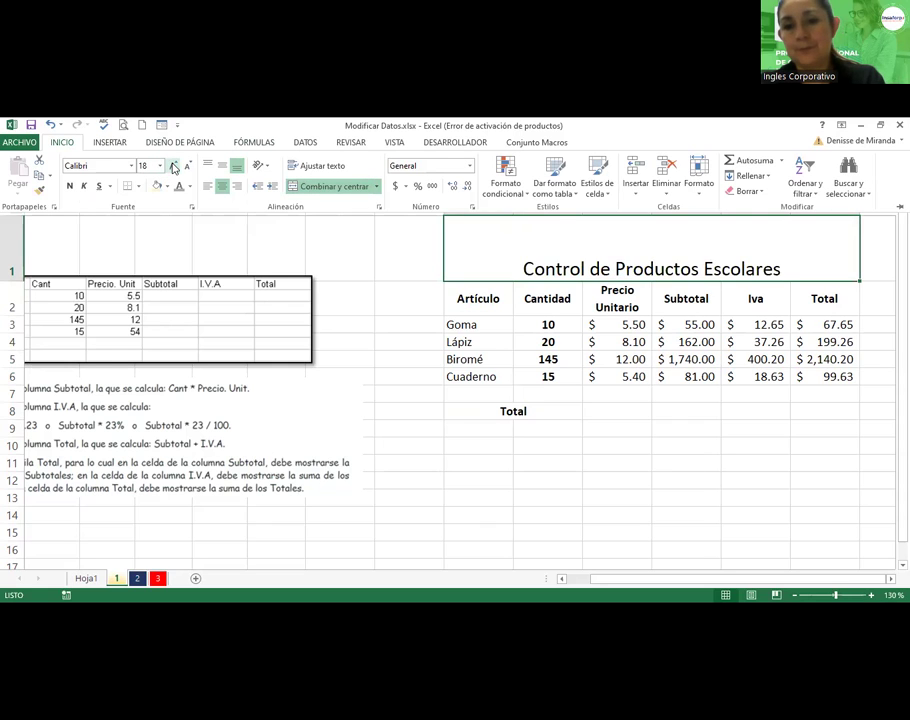
pyautogui.click(174, 167)
pyautogui.click(222, 168)
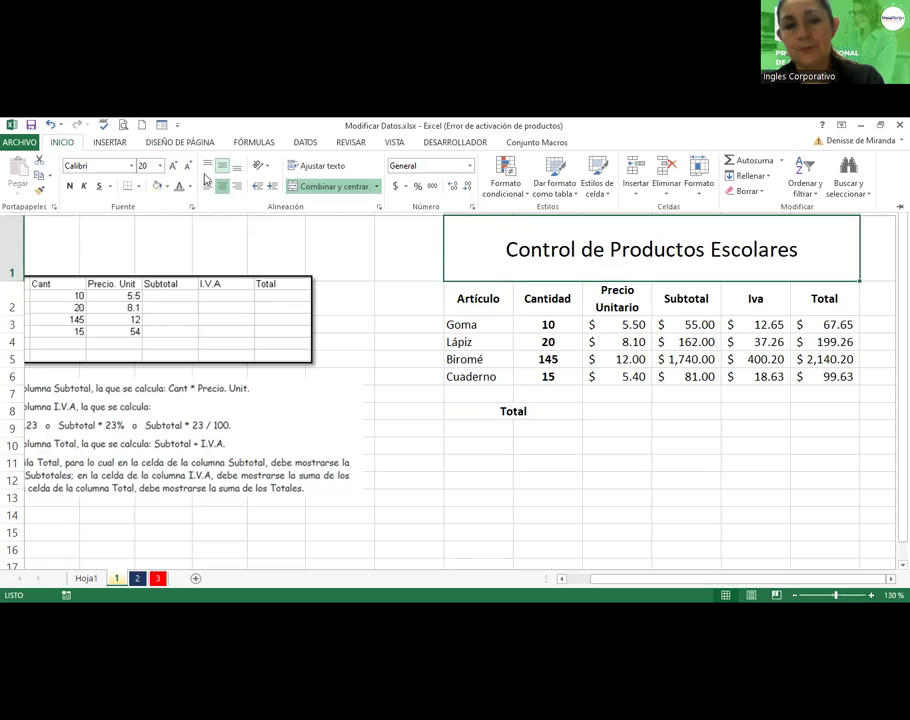
pyautogui.click(131, 167)
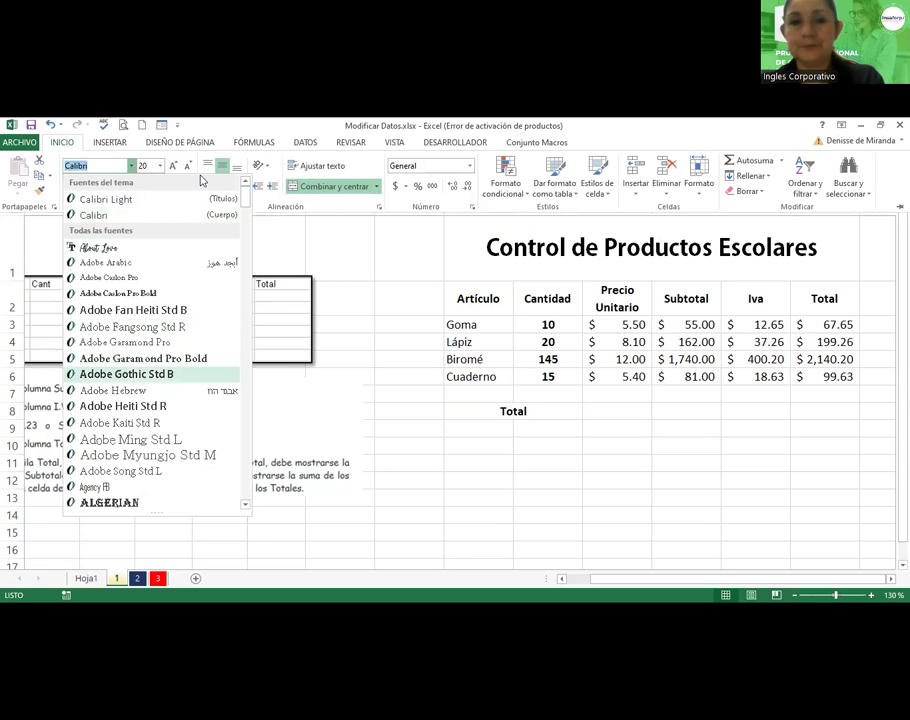
pyautogui.click(459, 254)
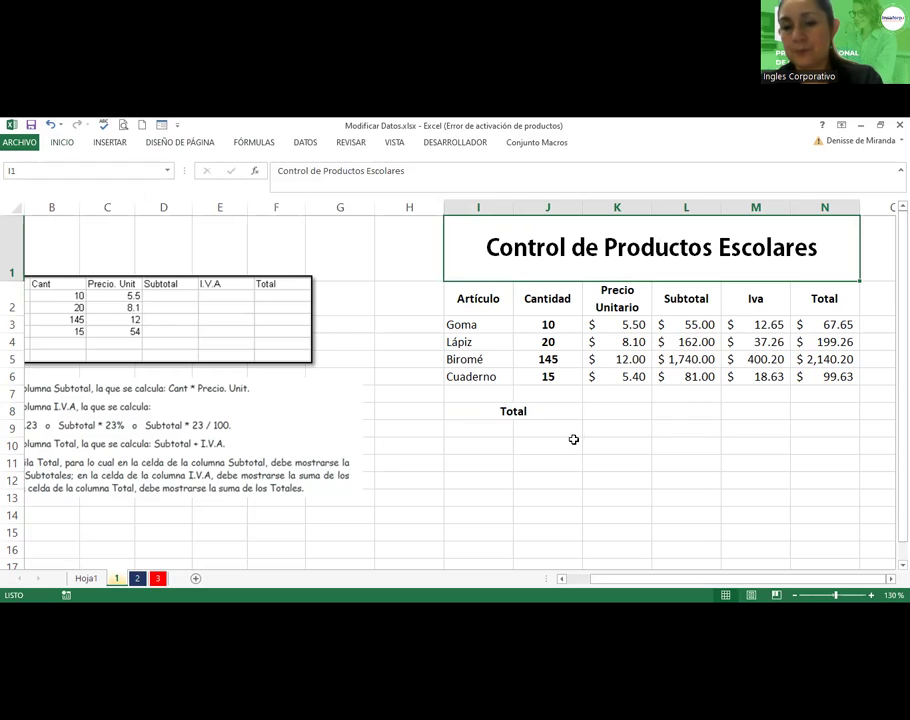
pyautogui.click(544, 416)
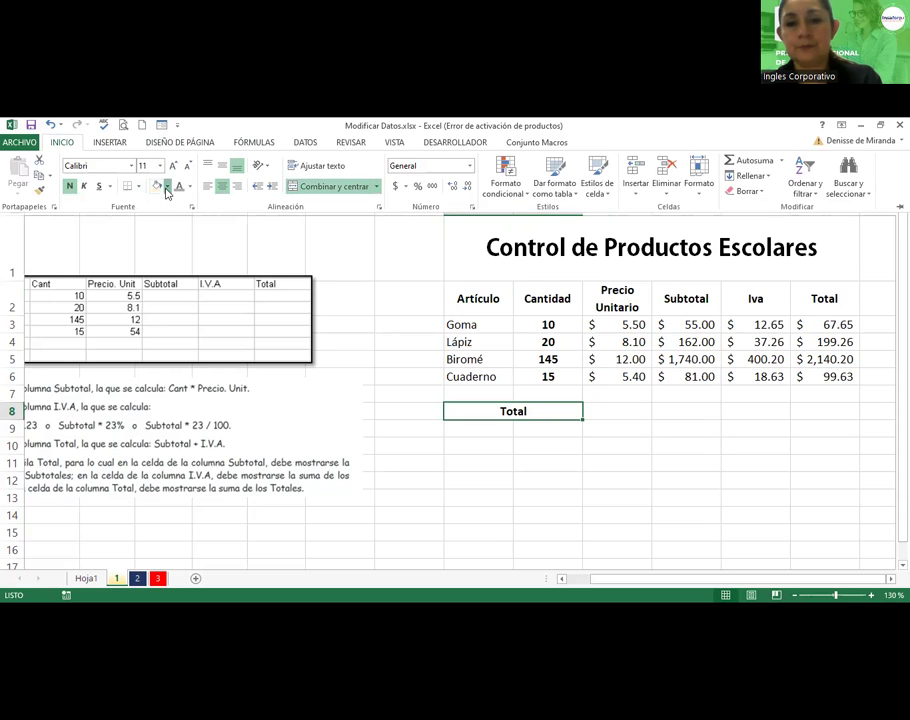
# Fill the merged Total cell I8:J8 with a light gold theme colour.
pyautogui.click(167, 188)
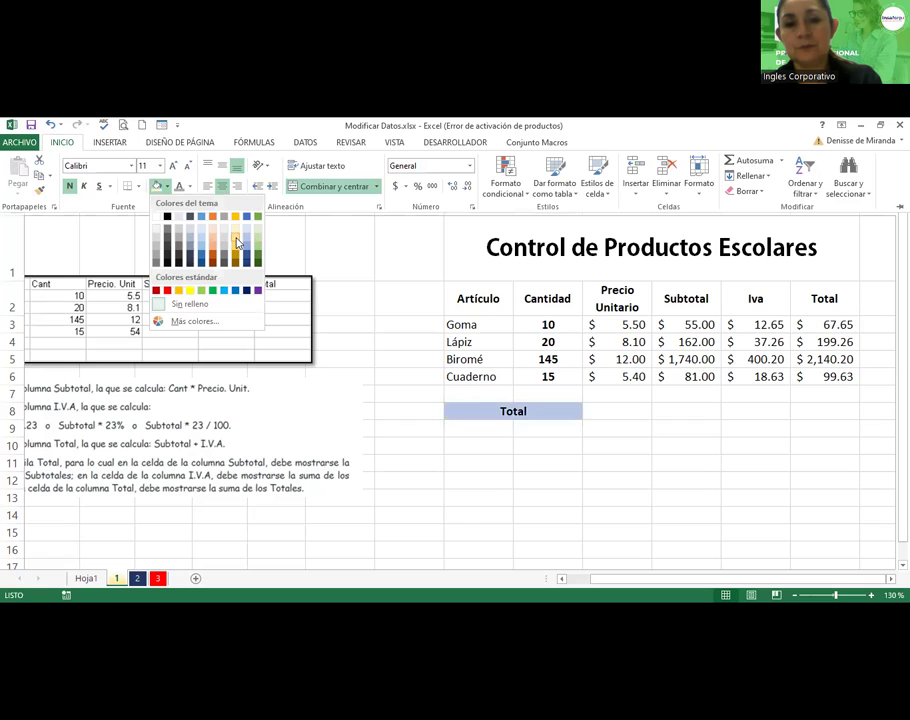
pyautogui.click(238, 243)
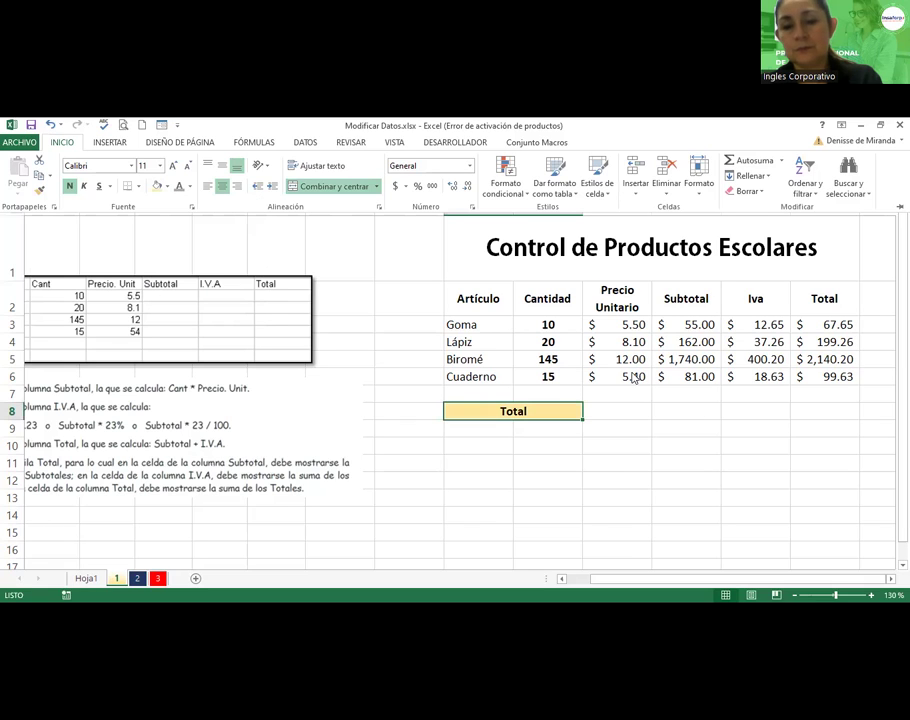
pyautogui.click(614, 409)
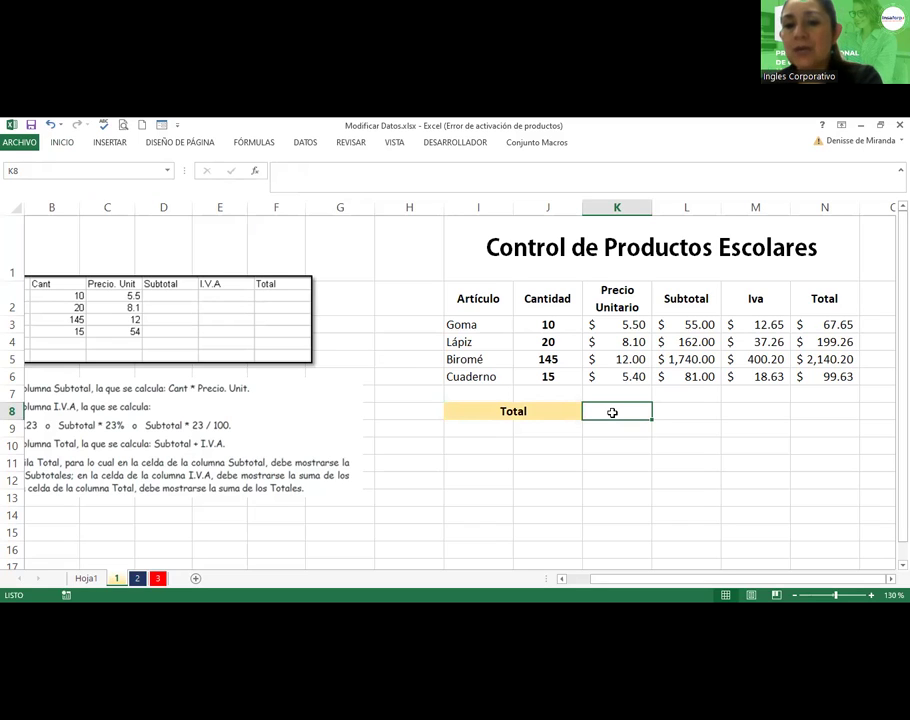
# Enter the labels Maximos in I9 and Mínimos in I10.
pyautogui.click(505, 427)
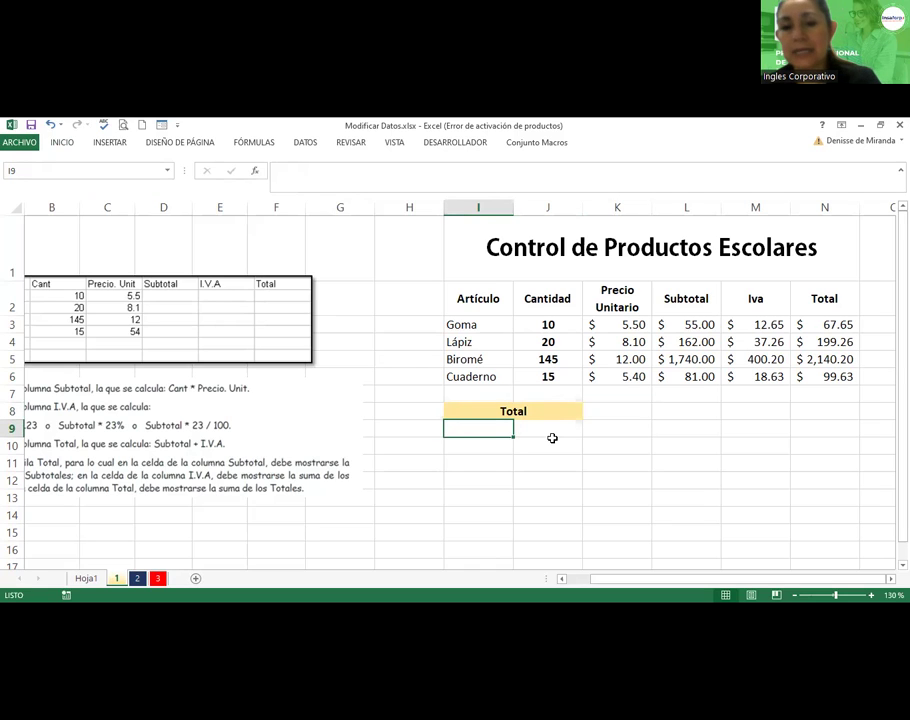
pyautogui.write('Maximos')
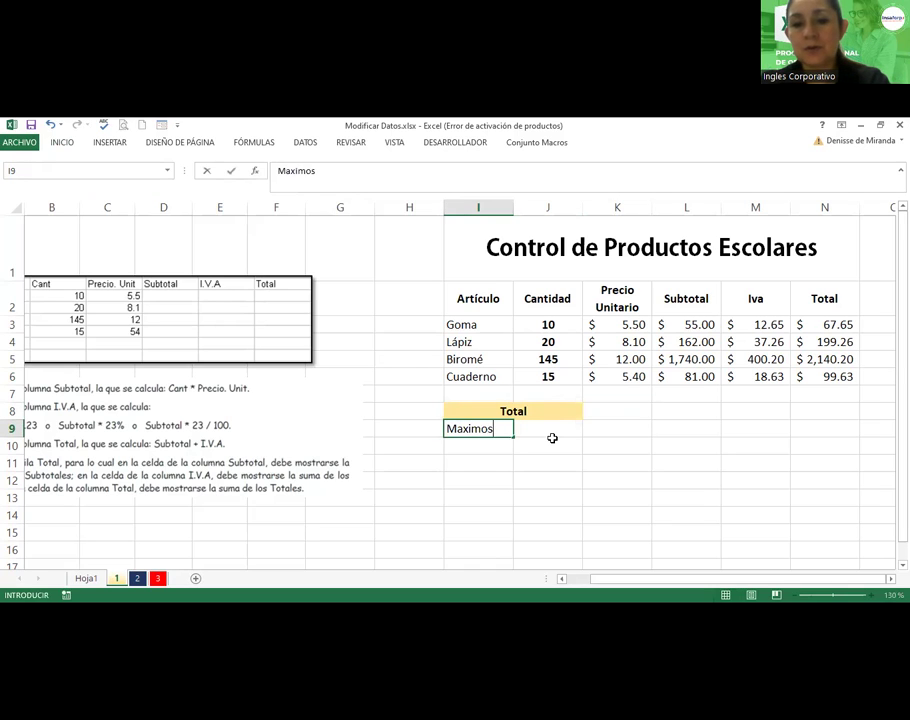
pyautogui.press('Return')
pyautogui.write('Mínimos')
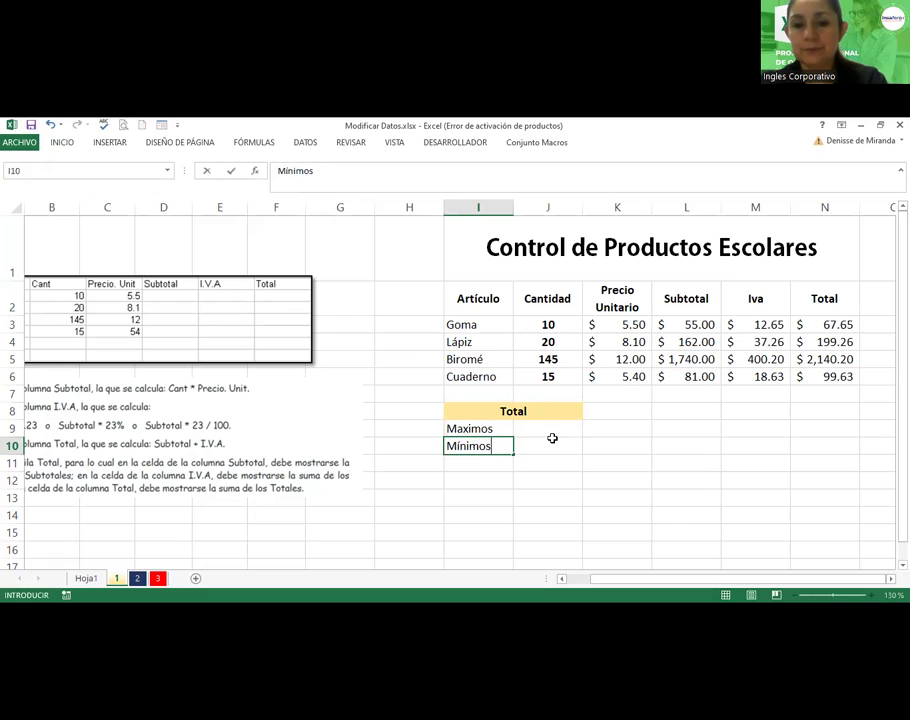
pyautogui.press('Return')
# Copy the Total cell's gold merged formatting onto I9:J9 and I10:J10 with Copiar formato.
pyautogui.click(493, 430)
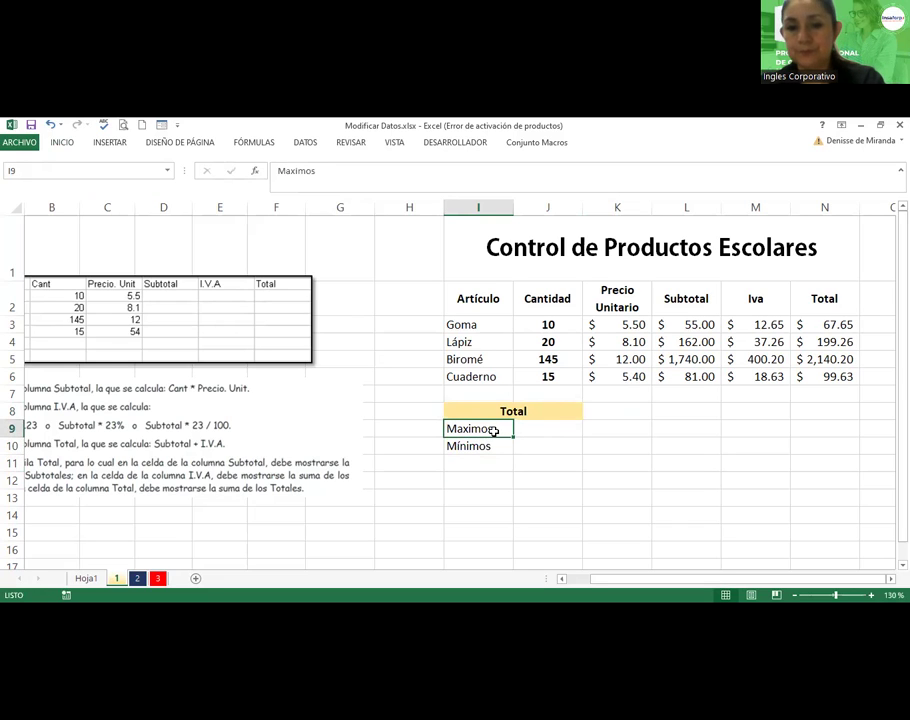
pyautogui.moveTo(493, 430); pyautogui.dragTo(545, 430)
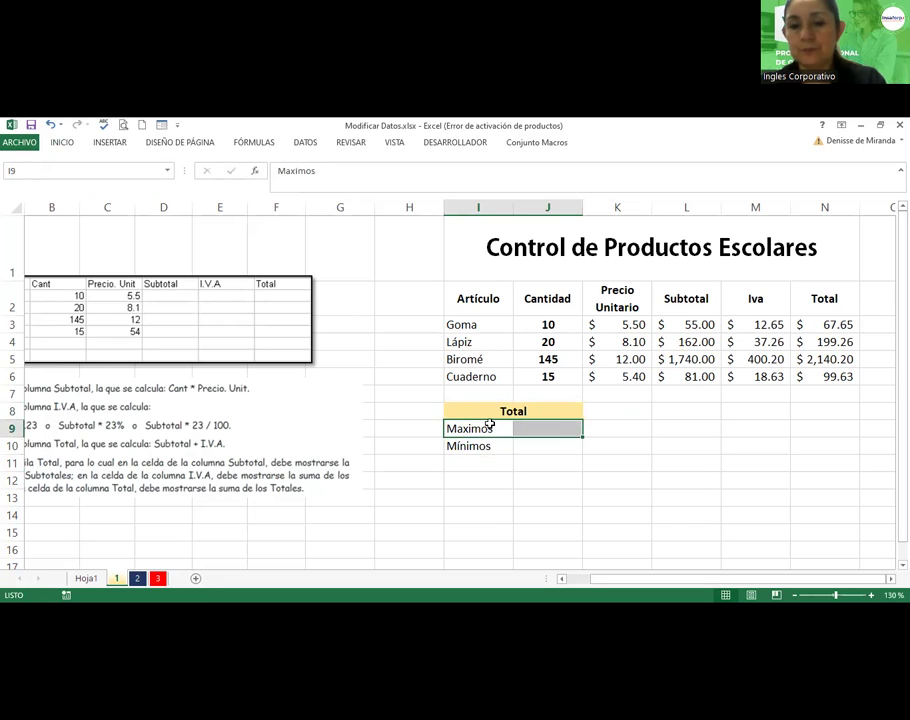
pyautogui.click(487, 416)
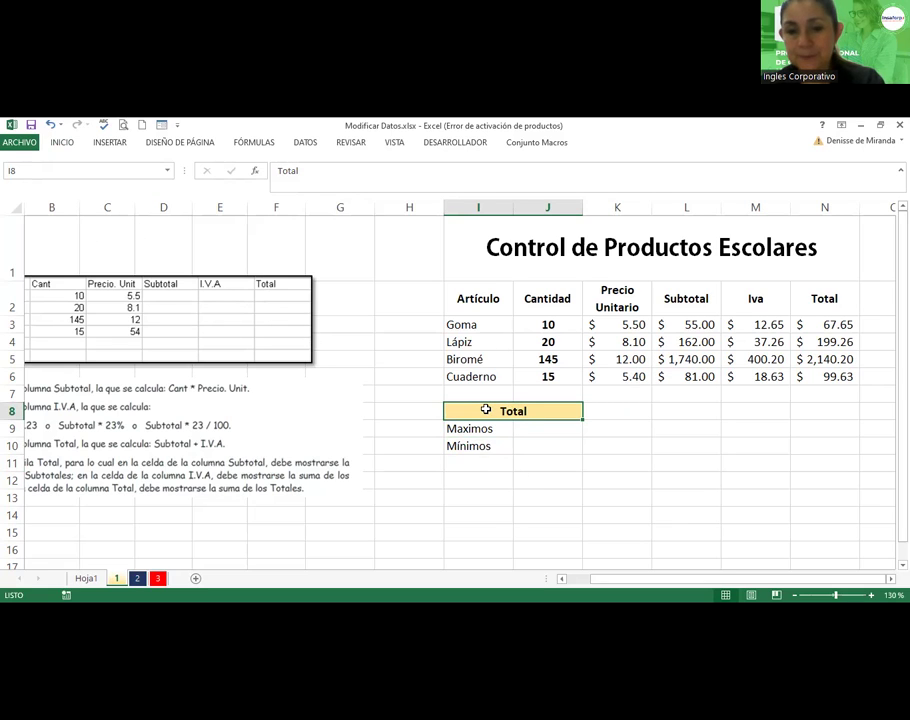
pyautogui.click(62, 143)
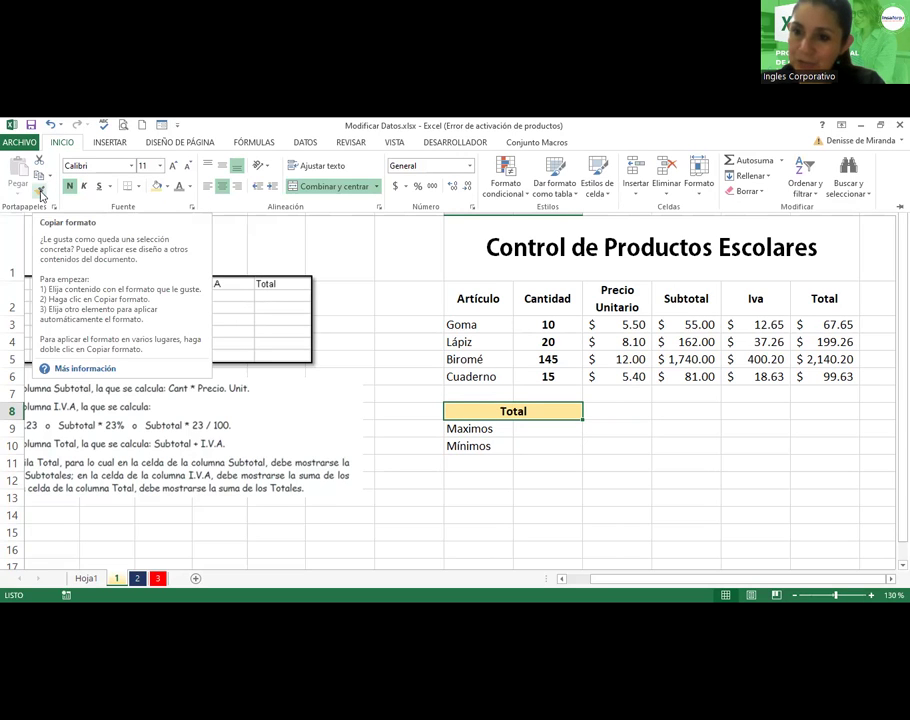
pyautogui.click(41, 193)
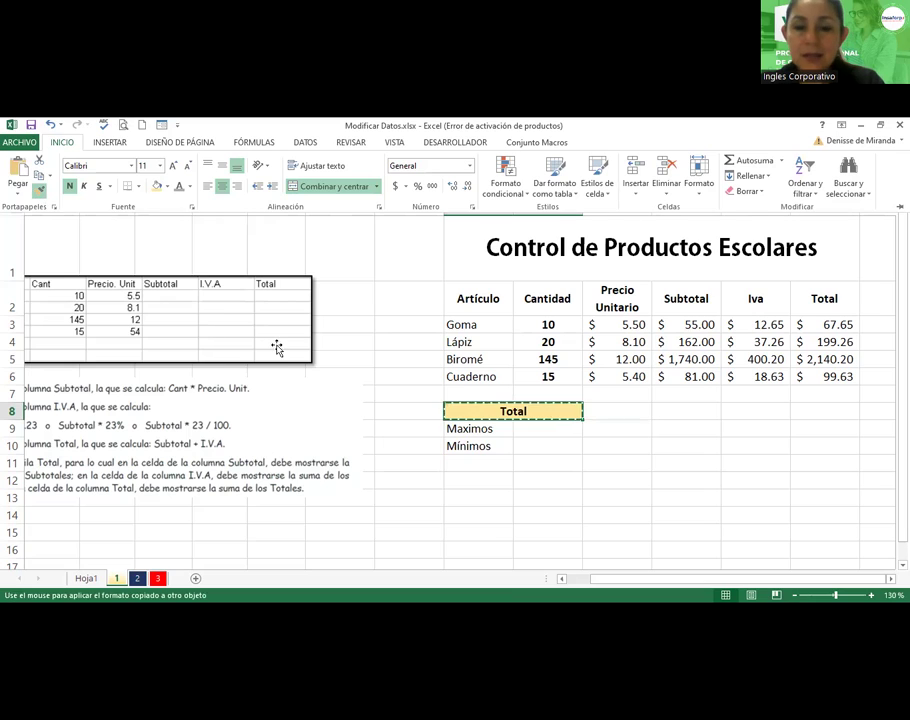
pyautogui.click(487, 432)
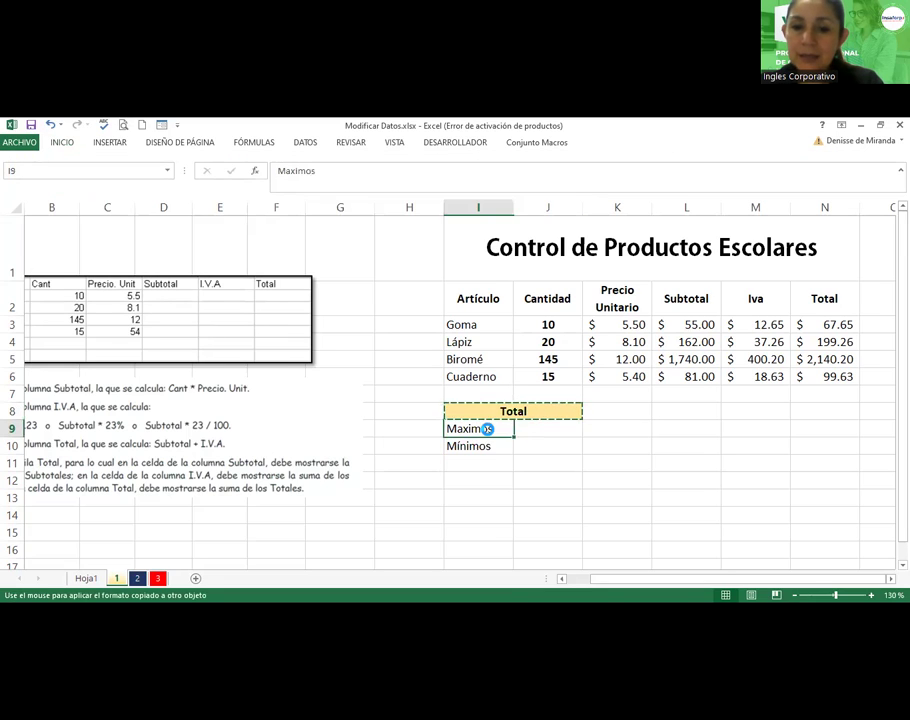
pyautogui.click(62, 142)
pyautogui.click(40, 190)
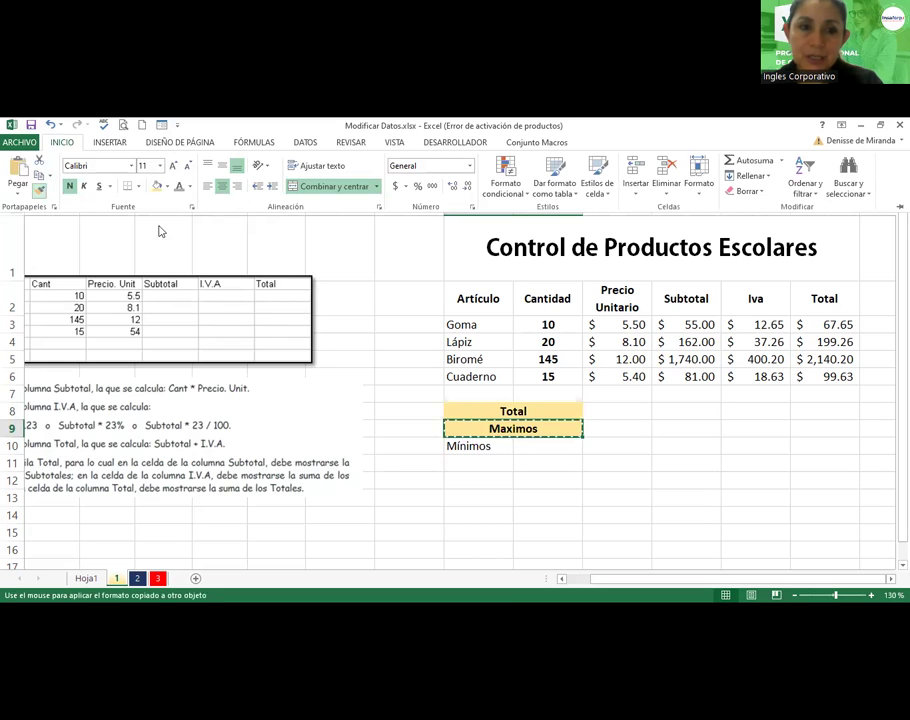
pyautogui.click(485, 446)
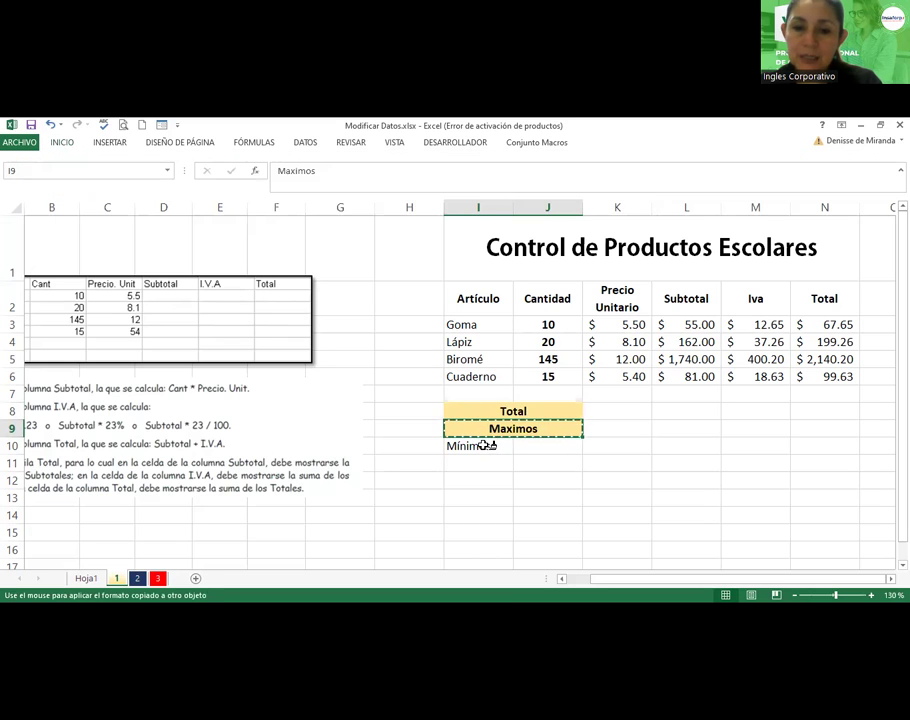
pyautogui.moveTo(485, 446); pyautogui.dragTo(552, 443)
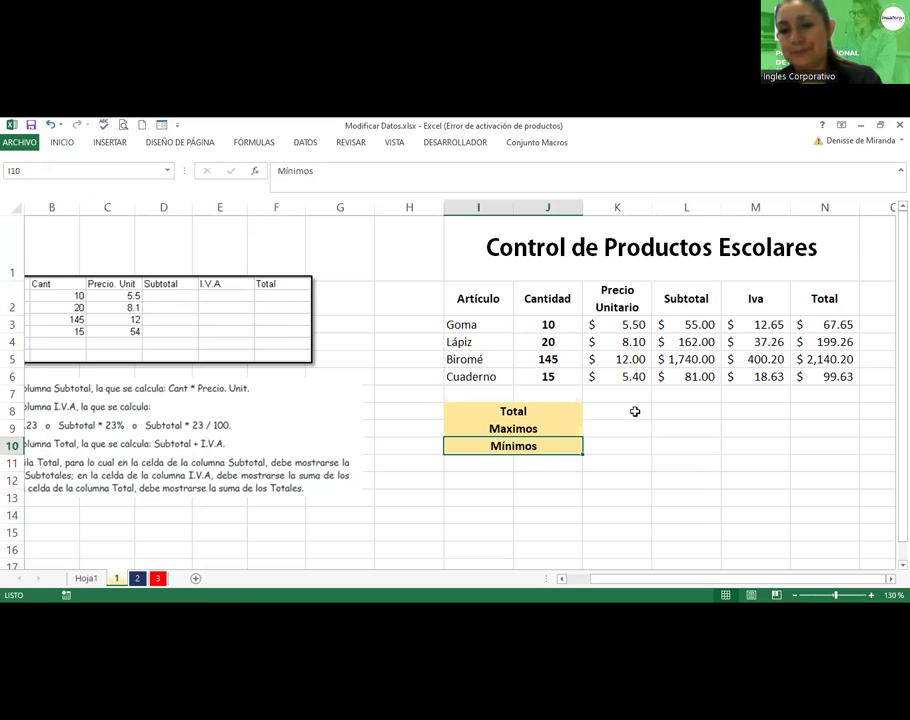
pyautogui.click(634, 411)
pyautogui.write('=s')
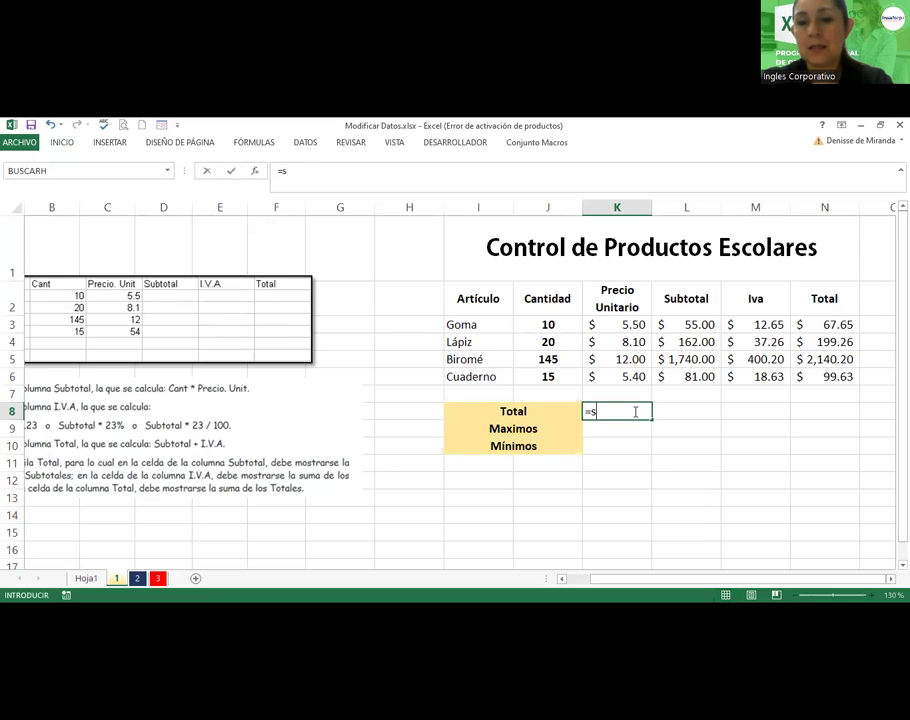
# Enter =SUMA(K3:K6) in K8 and fill it across the Total row to N8.
pyautogui.write('uma(')
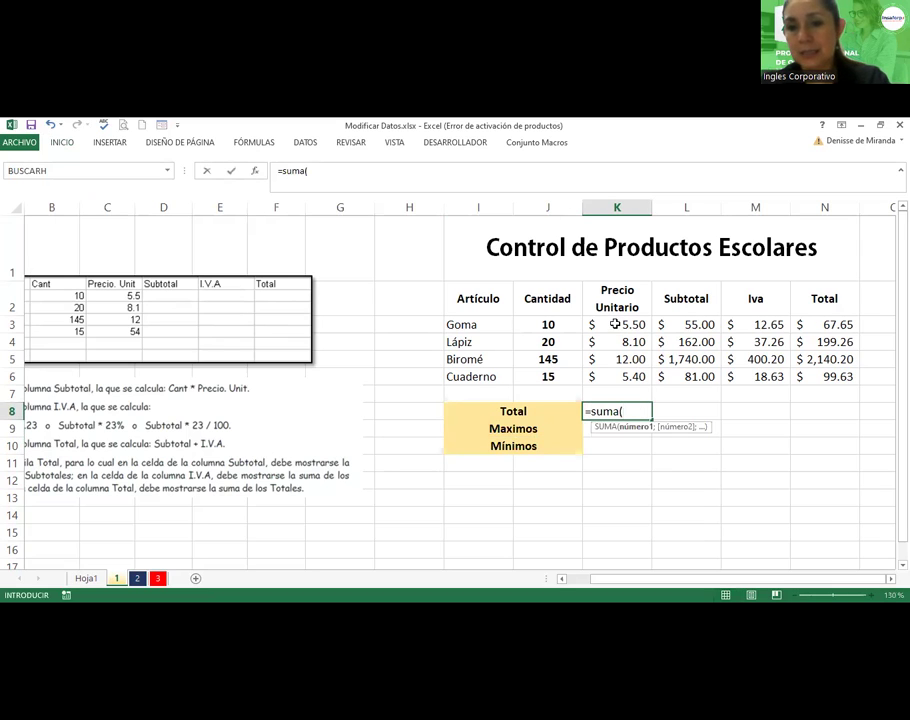
pyautogui.click(615, 321)
pyautogui.keyDown('shift'); pyautogui.click(618, 376); pyautogui.keyUp('shift')
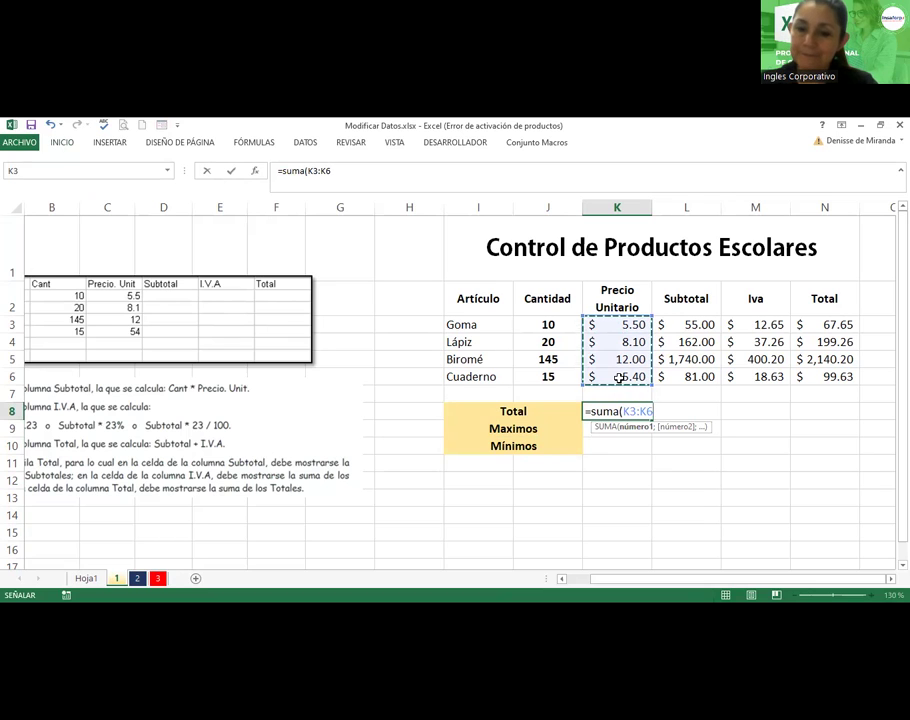
pyautogui.press('Return')
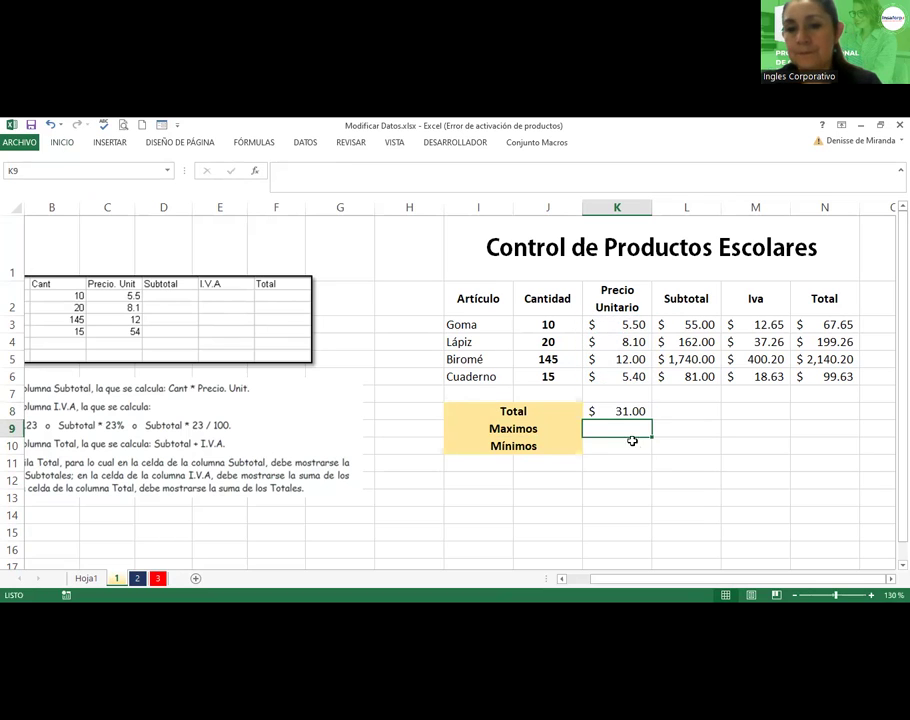
pyautogui.click(630, 411)
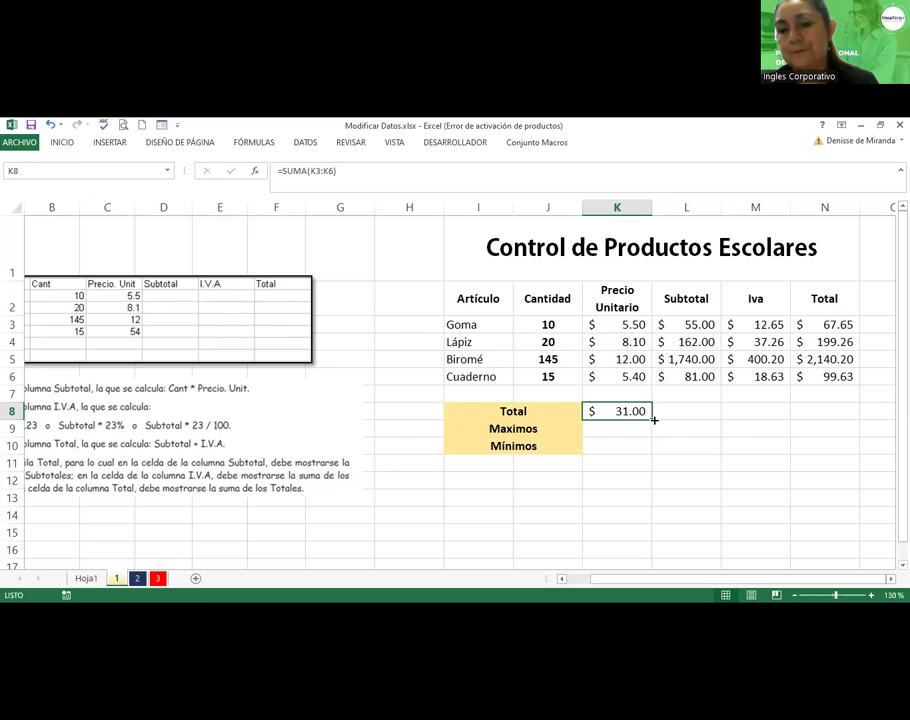
pyautogui.moveTo(652, 420); pyautogui.dragTo(826, 410)
# Check the L8 and M8 sum formulas and confirm them unchanged.
pyautogui.click(697, 411)
pyautogui.doubleClick(697, 411)
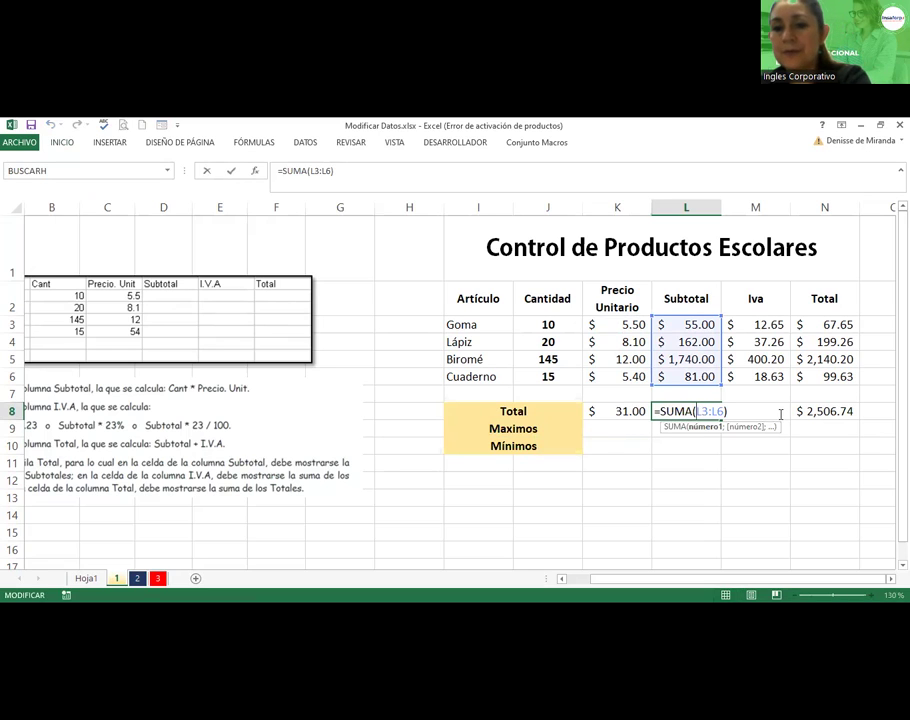
pyautogui.press('Return')
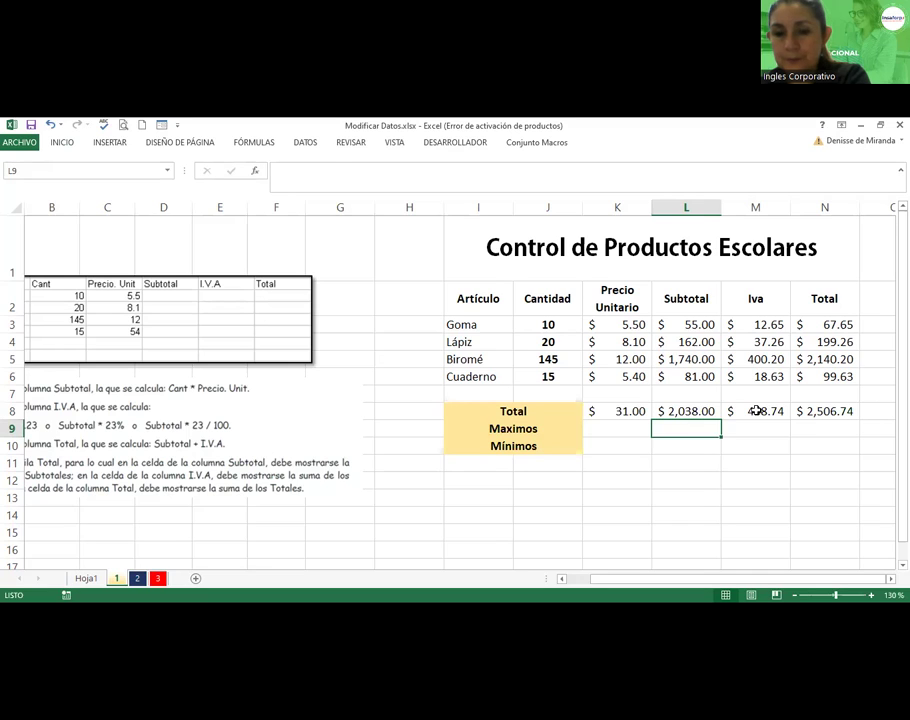
pyautogui.click(757, 411)
pyautogui.doubleClick(757, 411)
pyautogui.press('Return')
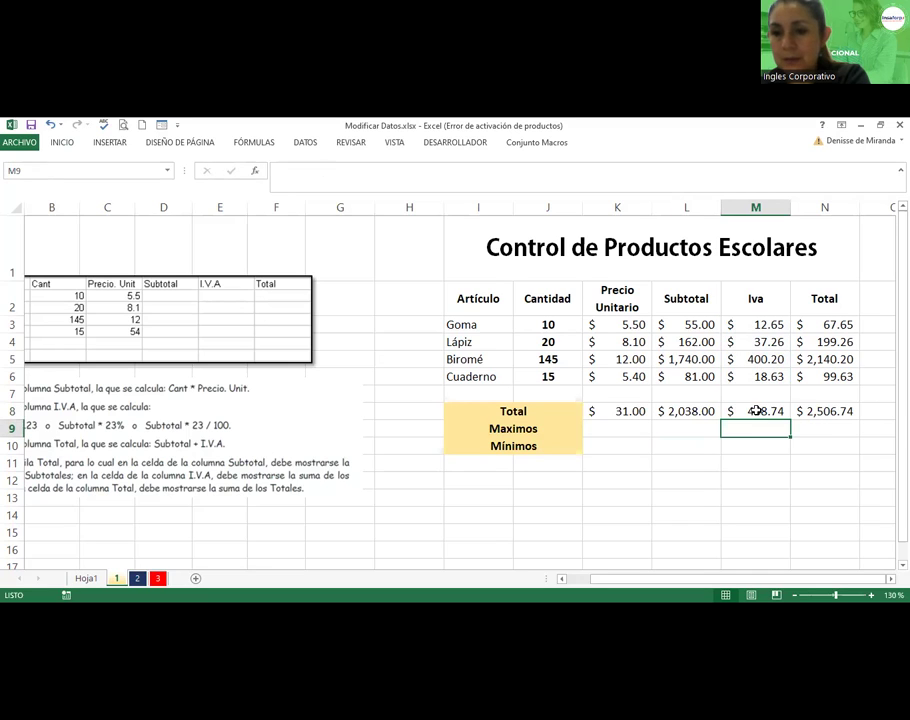
# Change Biromé's quantity in J5 from 145 to 14.
pyautogui.click(533, 359)
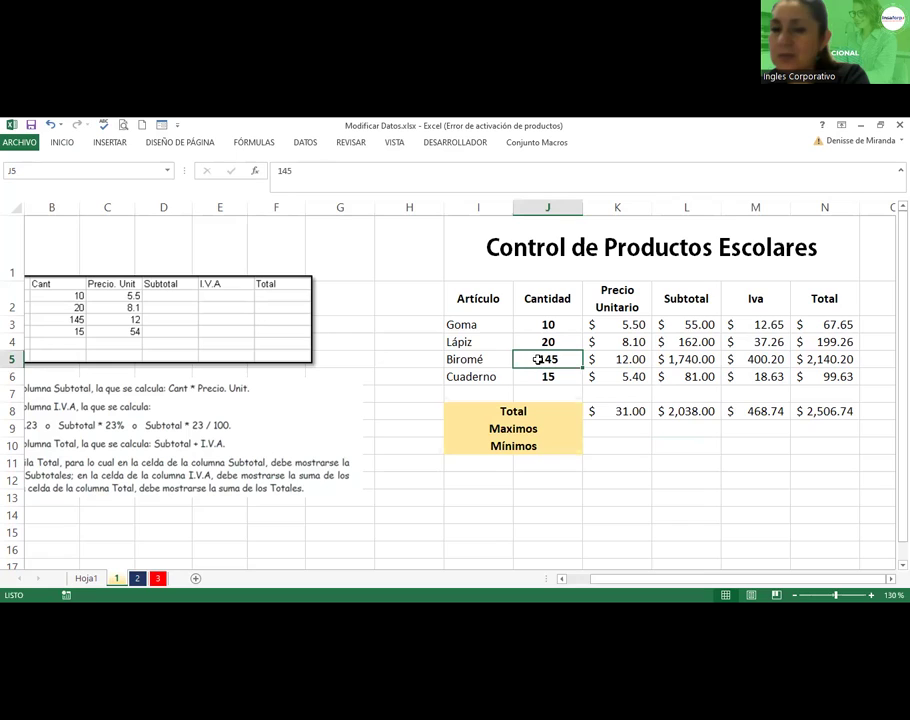
pyautogui.write('14')
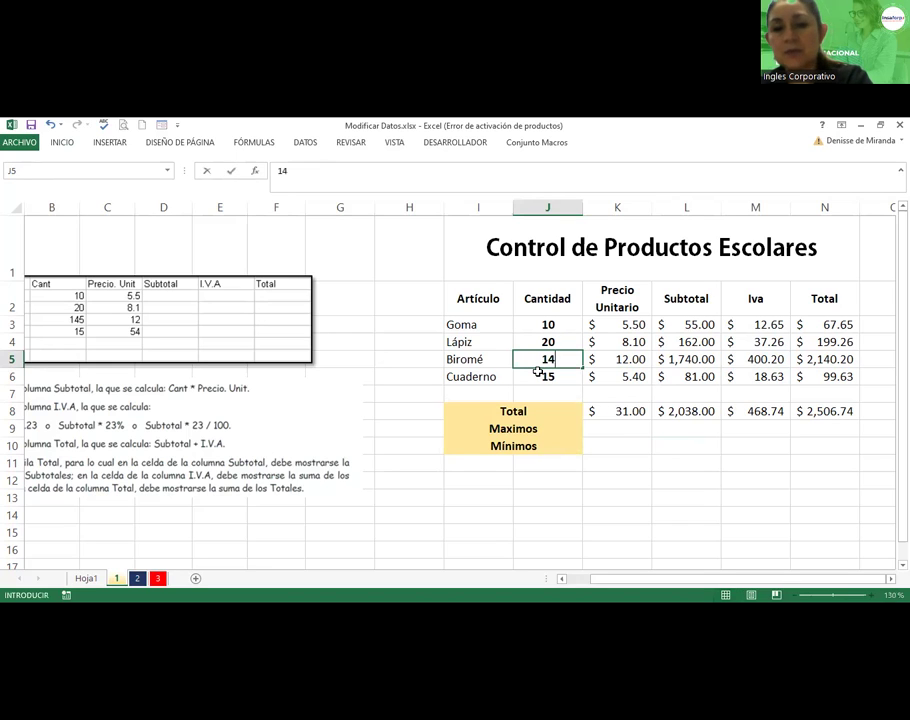
pyautogui.press('Return')
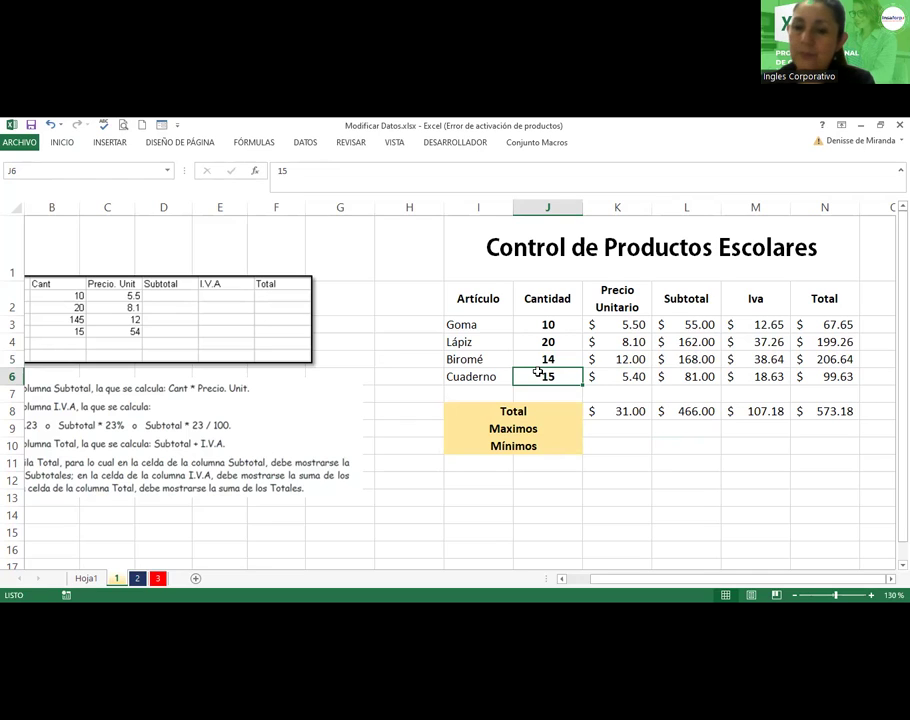
# Enter =MAX(K3:K6) in K9 and =MAX(L3:L6) in L9.
pyautogui.click(636, 427)
pyautogui.write('=m')
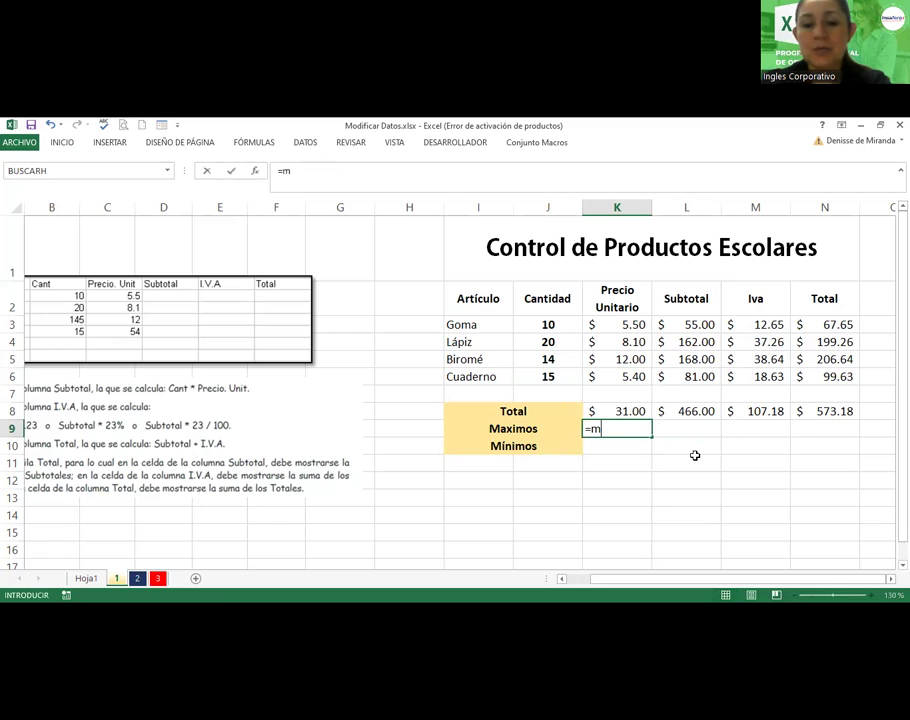
pyautogui.write('ax(')
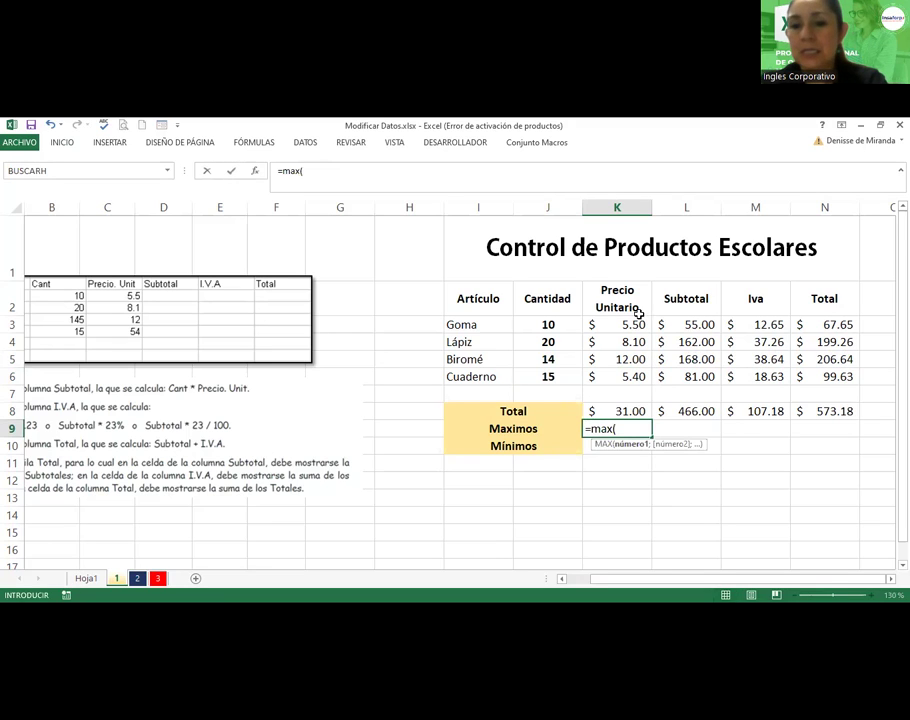
pyautogui.click(630, 325)
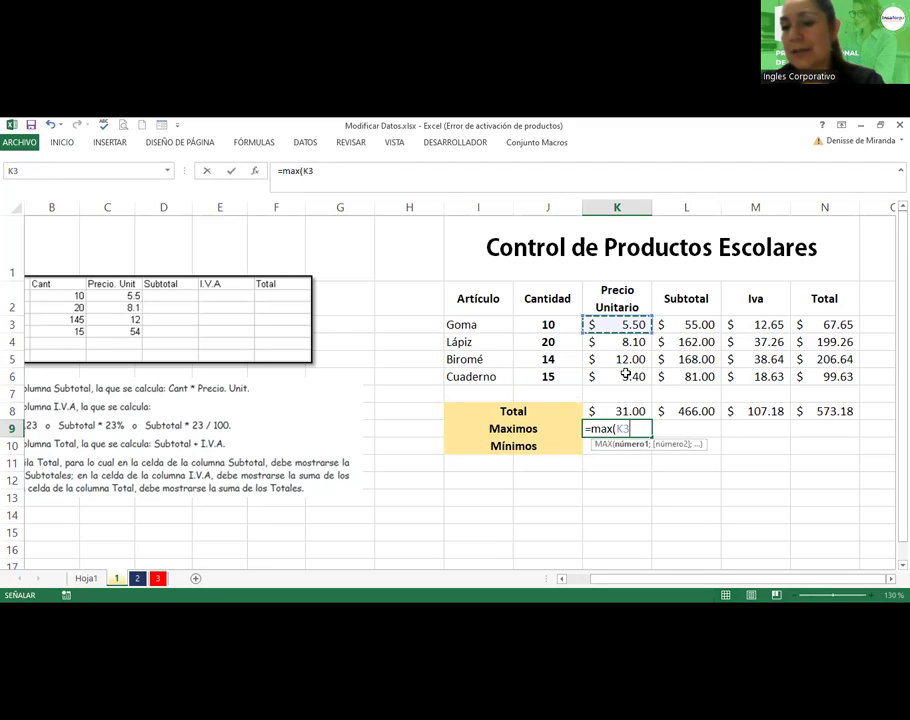
pyautogui.keyDown('shift'); pyautogui.click(626, 374); pyautogui.keyUp('shift')
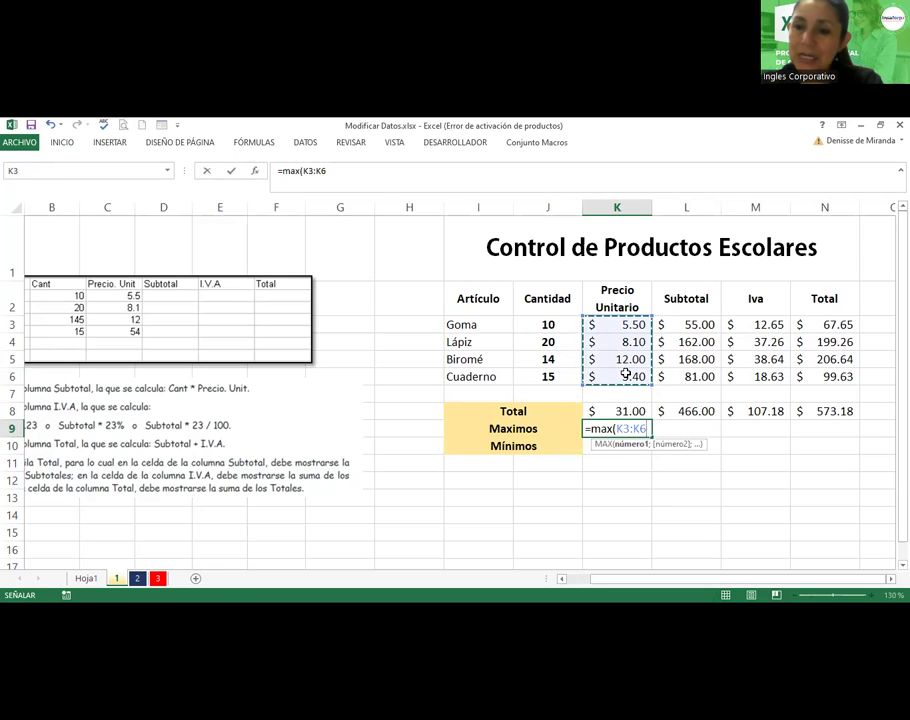
pyautogui.press('Return')
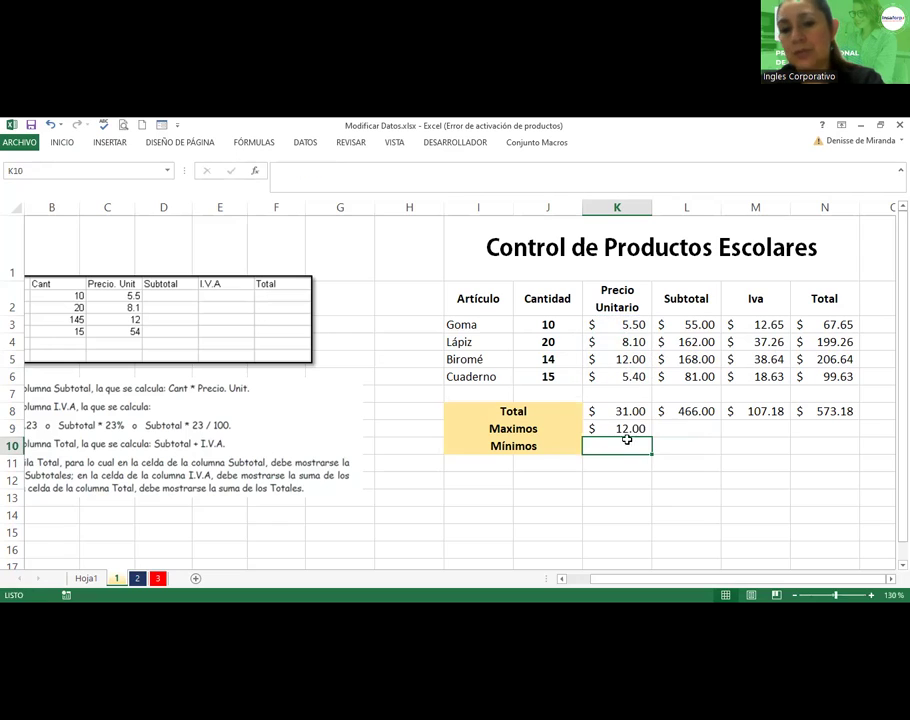
pyautogui.click(675, 431)
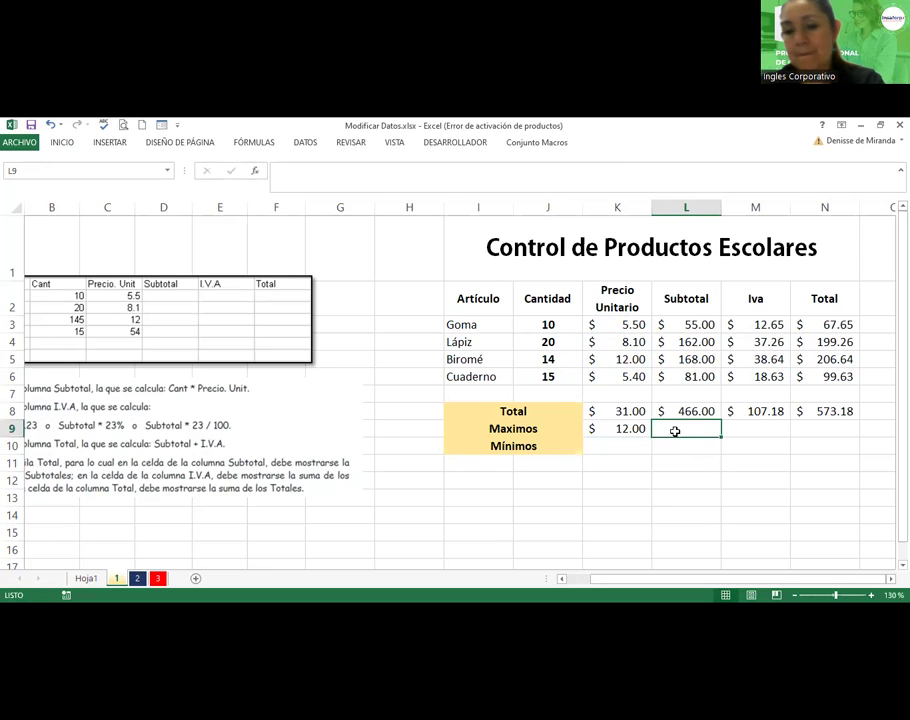
pyautogui.write('=m')
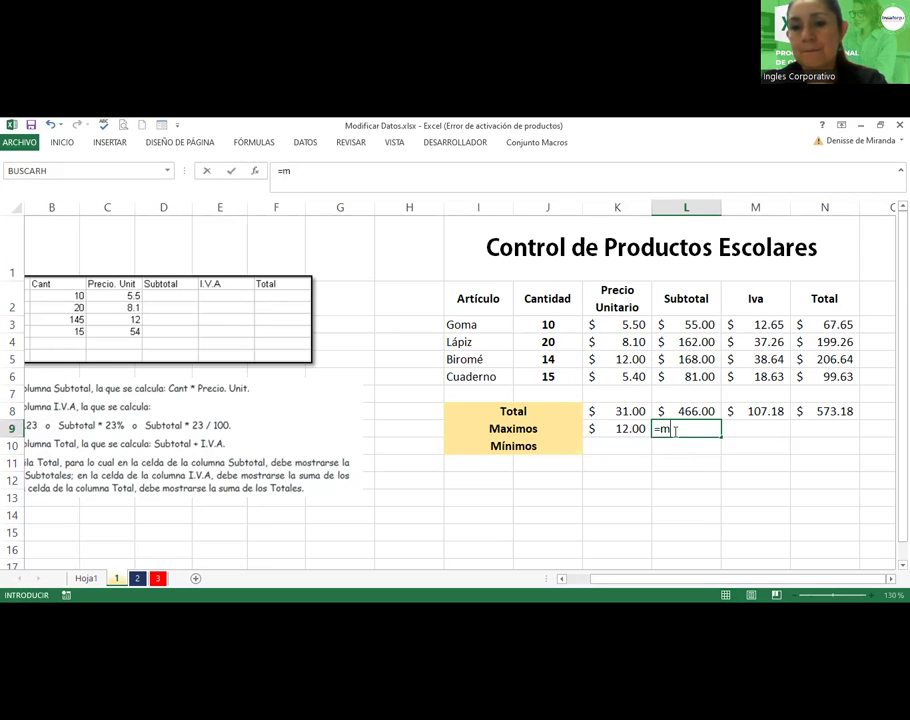
pyautogui.write('ax(')
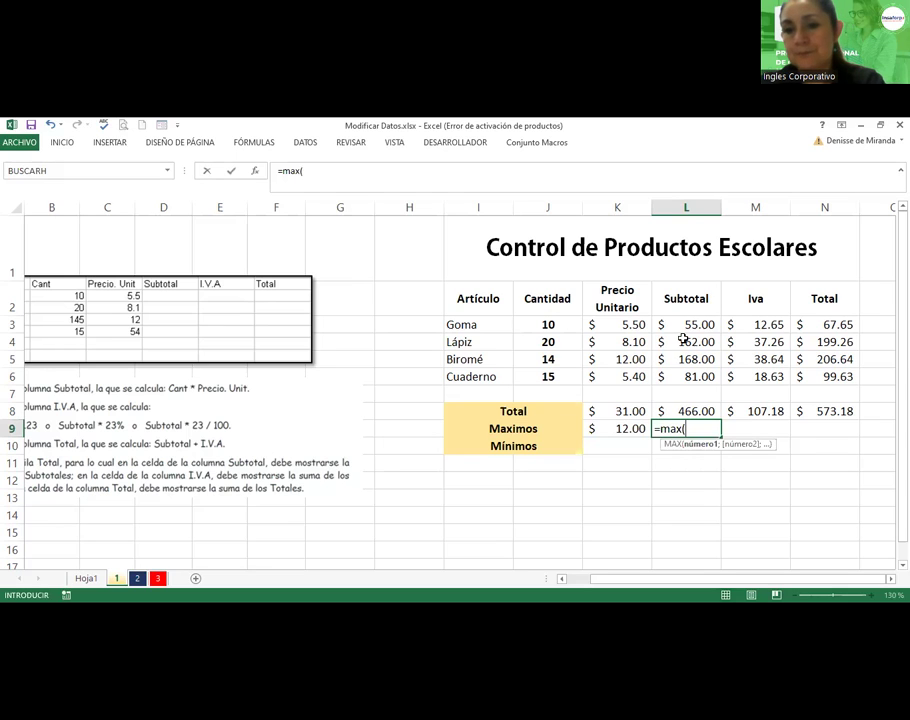
pyautogui.click(683, 324)
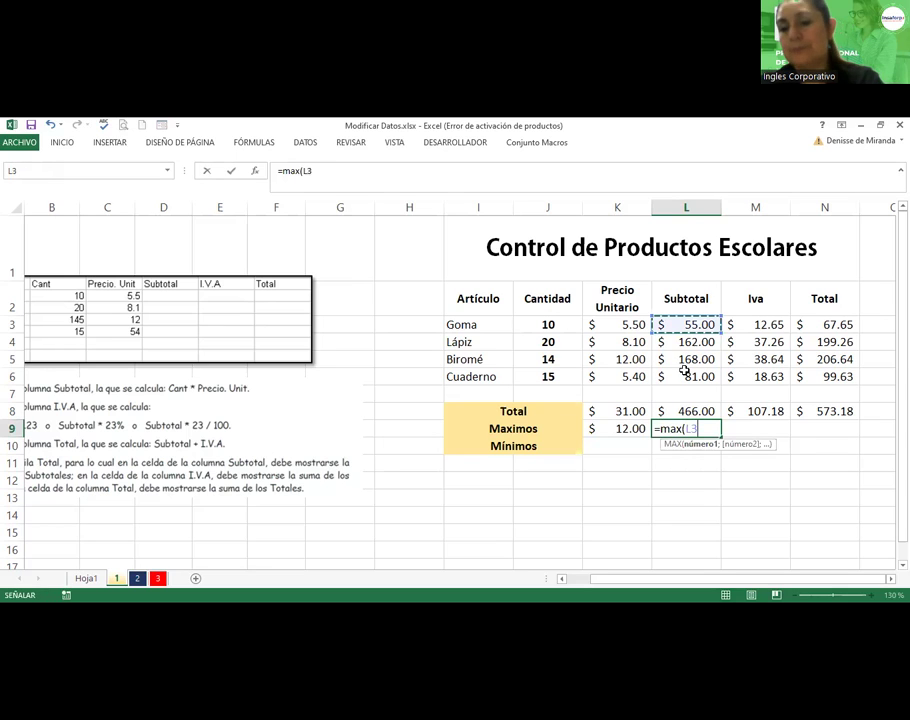
pyautogui.moveTo(683, 324); pyautogui.dragTo(684, 371)
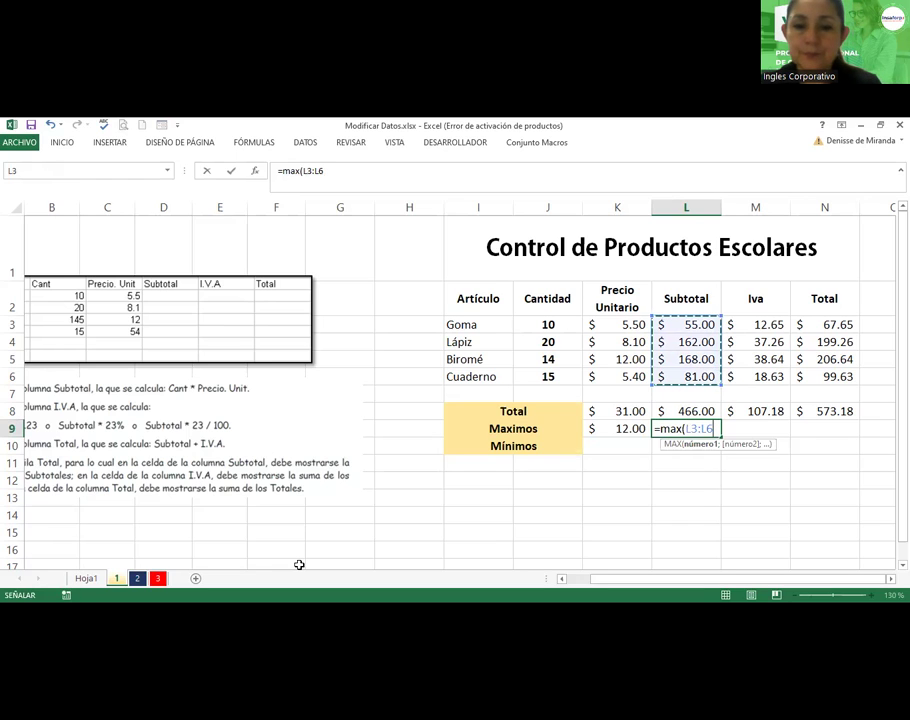
pyautogui.press('Return')
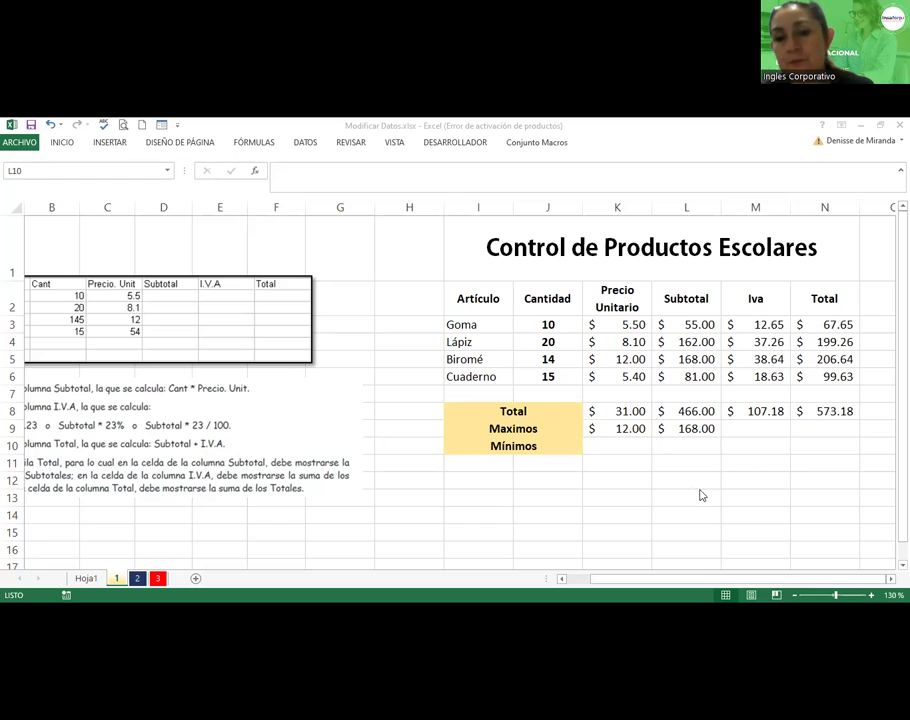
# Review K9's MAX formula and confirm it unchanged.
pyautogui.click(697, 442)
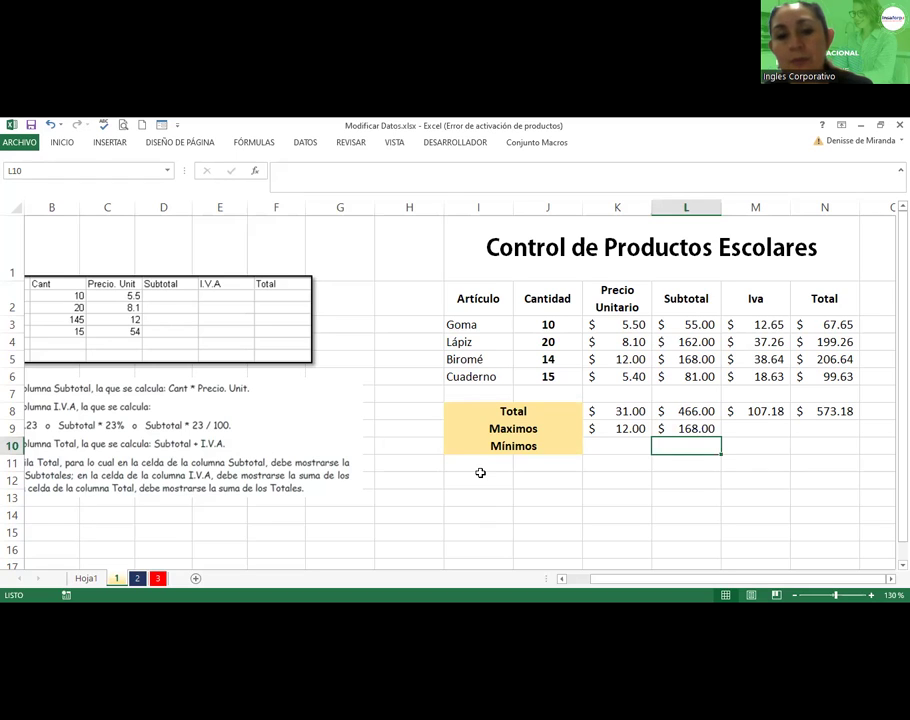
pyautogui.click(742, 280)
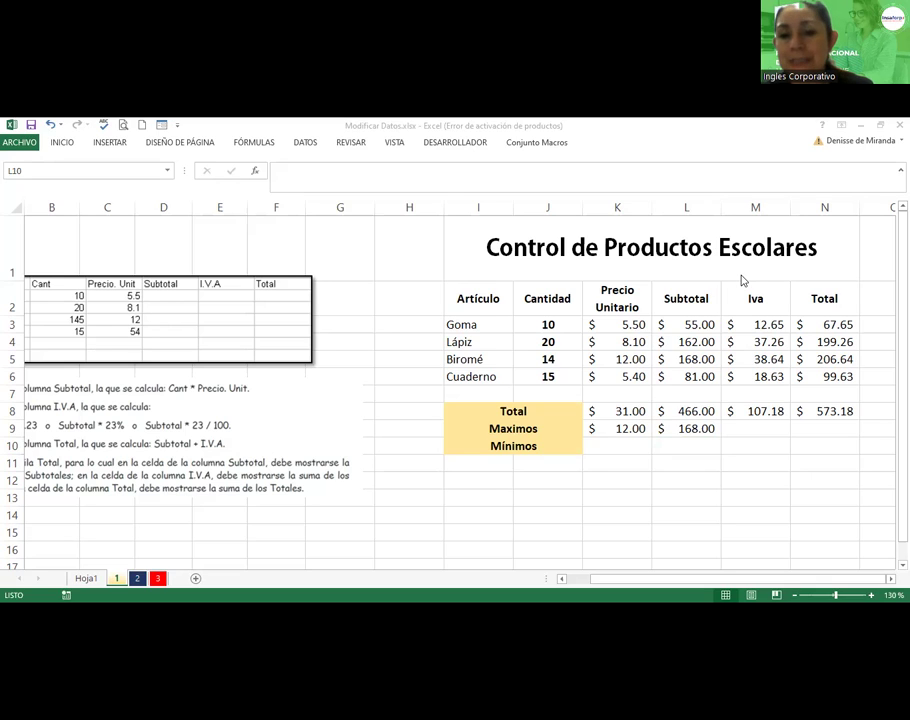
pyautogui.click(624, 429)
pyautogui.doubleClick(624, 430)
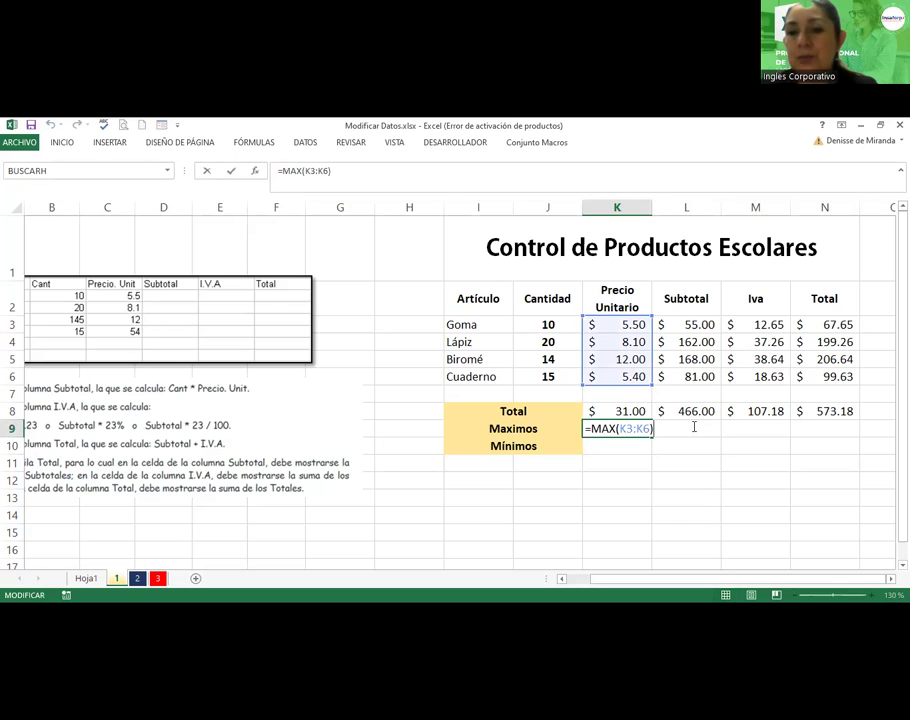
pyautogui.press('Return')
# Enter =MAX(M3:M6) in M9 and =MAX(N3:N6) in N9, giving 38.64 and 206.64.
pyautogui.click(745, 430)
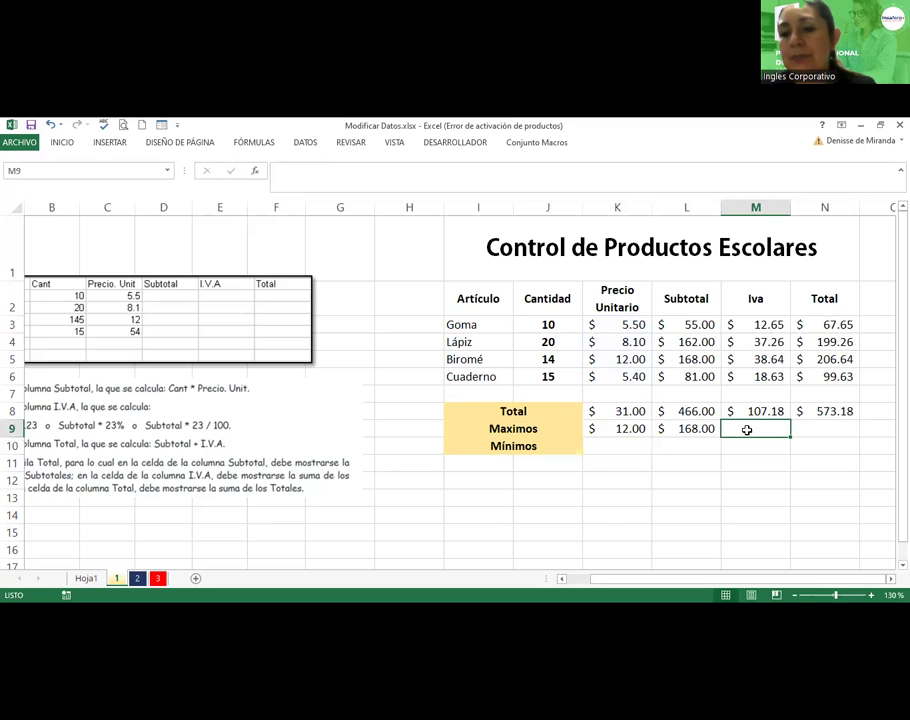
pyautogui.write('=m')
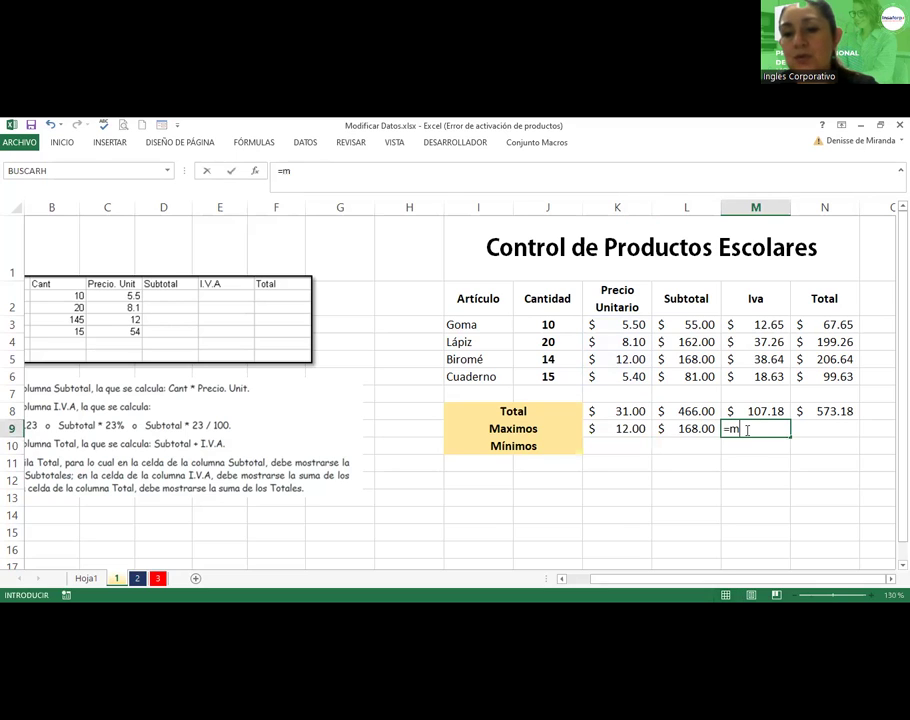
pyautogui.write('ax(')
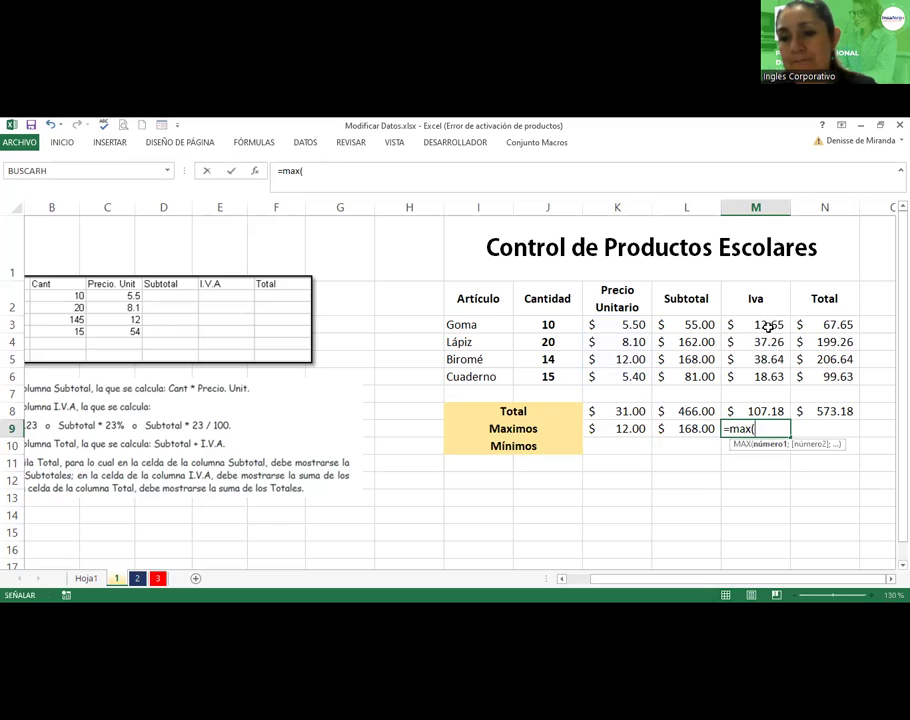
pyautogui.click(766, 325)
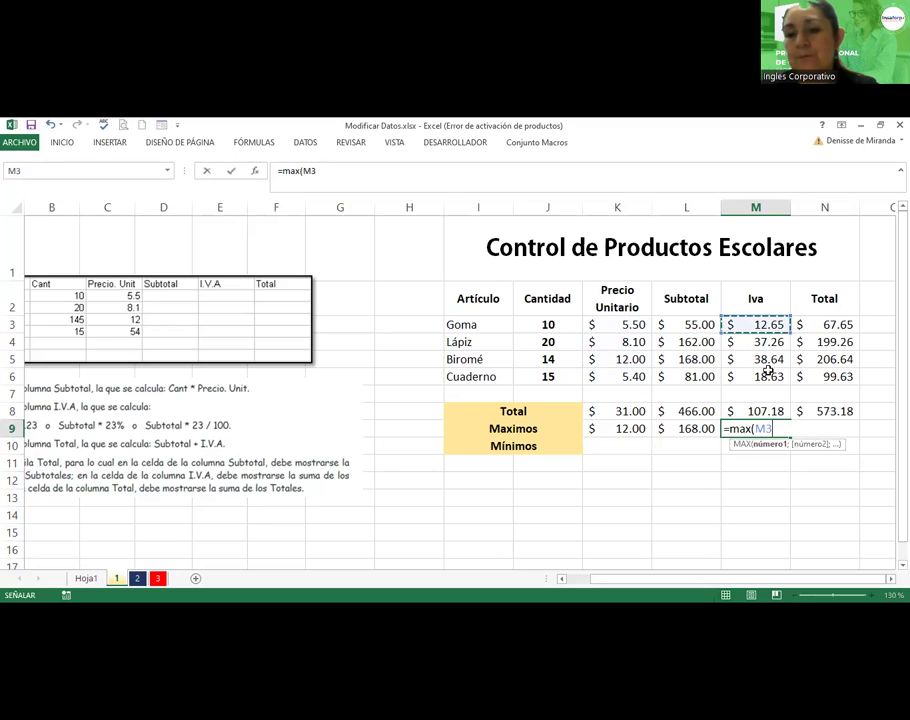
pyautogui.moveTo(767, 370); pyautogui.dragTo(768, 377)
pyautogui.press('Return')
pyautogui.click(830, 428)
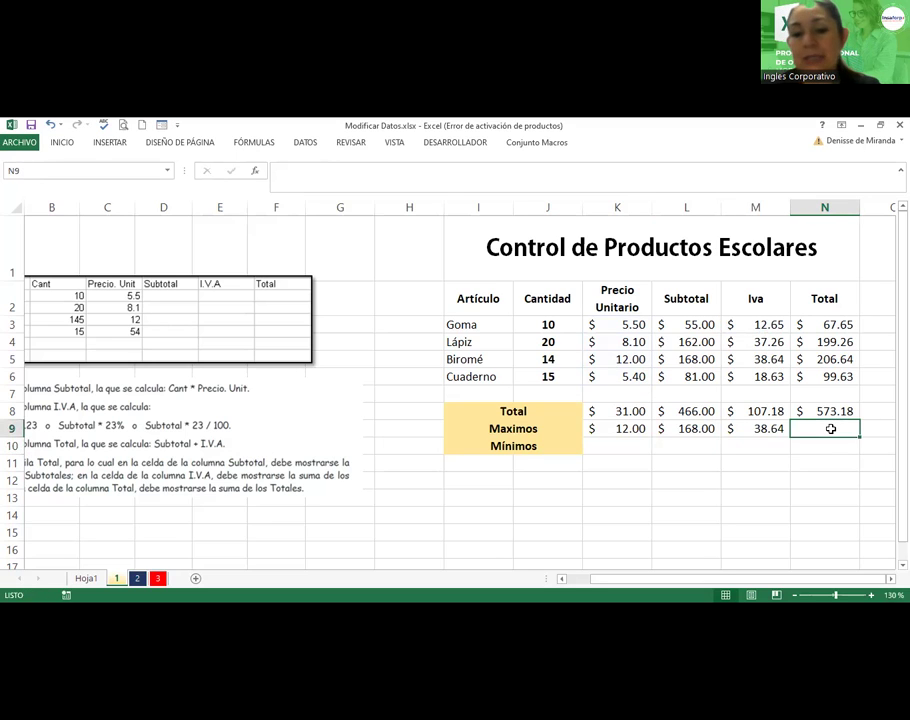
pyautogui.write('=max')
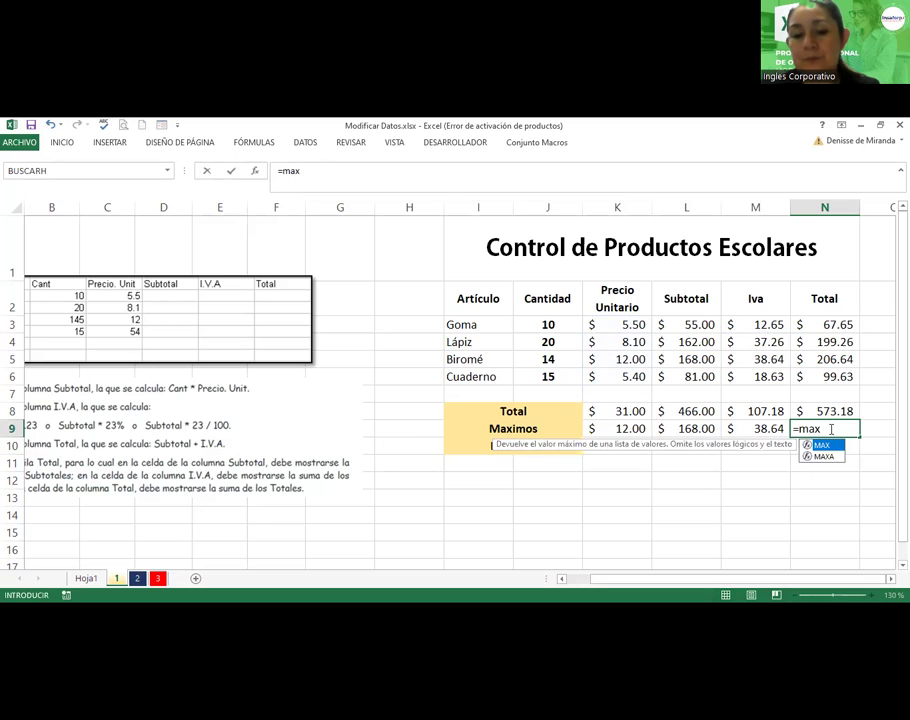
pyautogui.write('(')
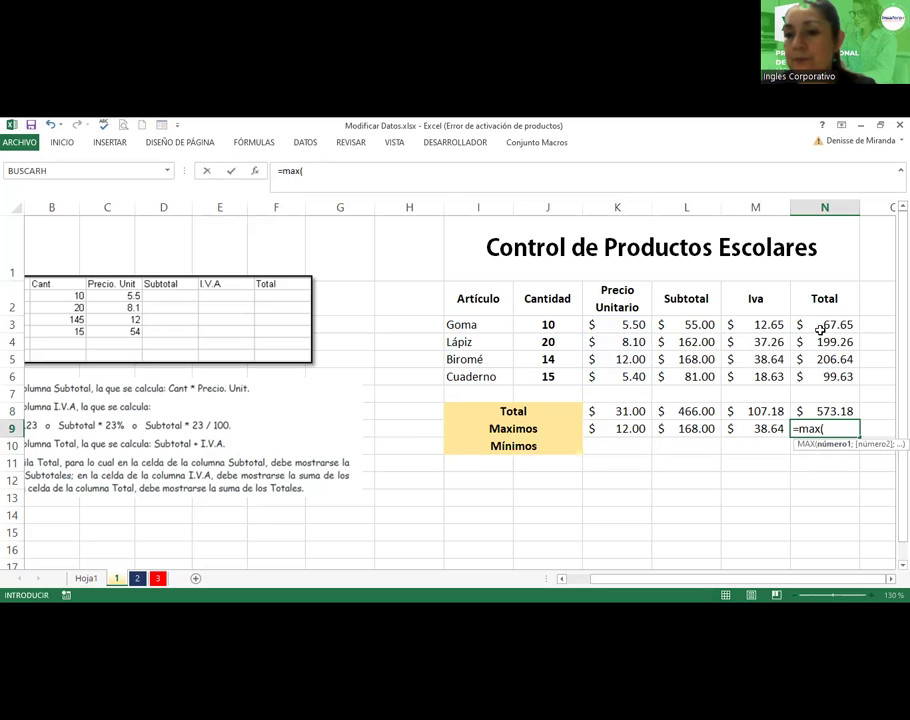
pyautogui.click(820, 326)
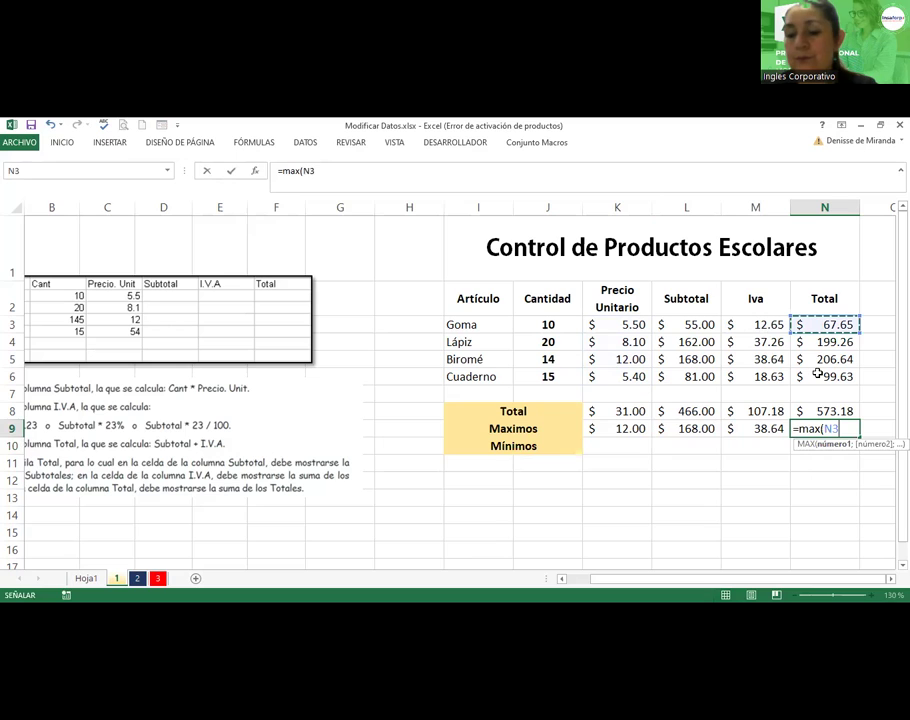
pyautogui.moveTo(818, 374); pyautogui.dragTo(818, 376)
pyautogui.press('Return')
# Enter =MIN(K3:K6) in K10 and fill it across to N10, giving 5.40 to 67.65.
pyautogui.click(628, 446)
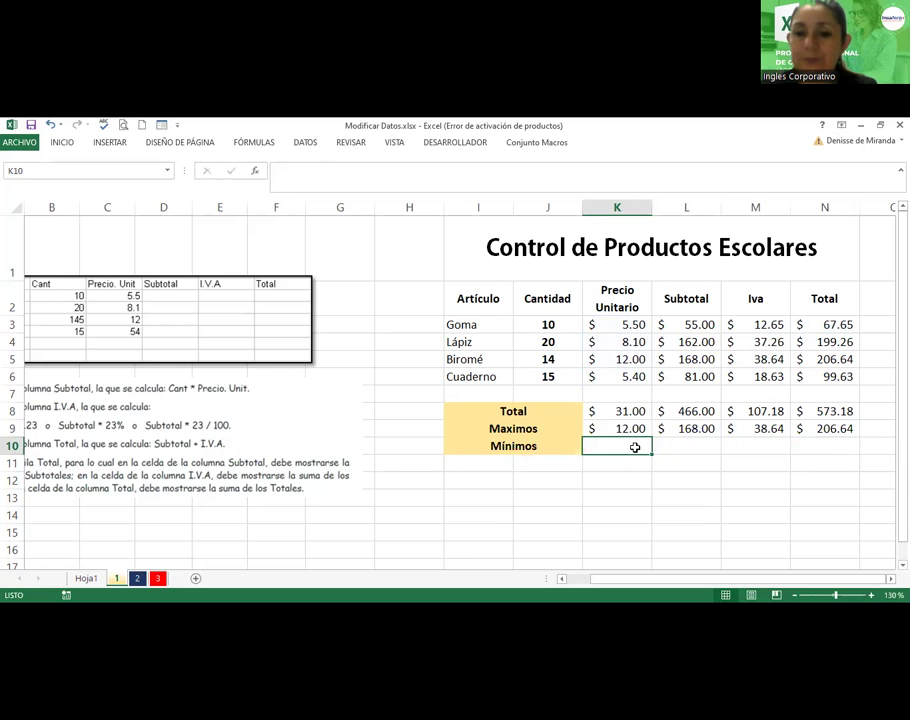
pyautogui.write('=m')
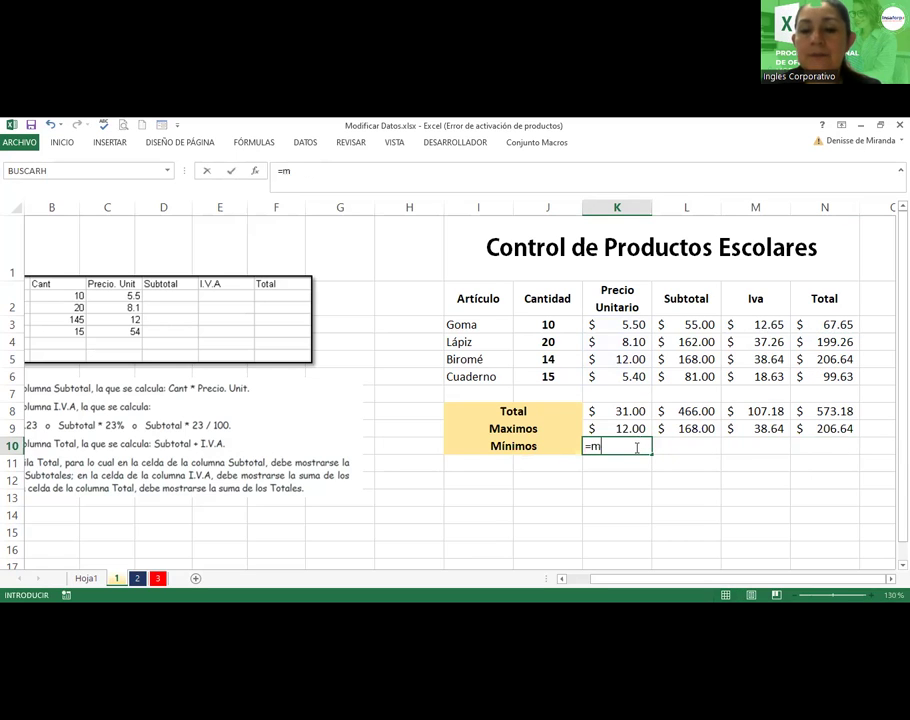
pyautogui.write('in(')
pyautogui.scroll(-3, 637, 448)
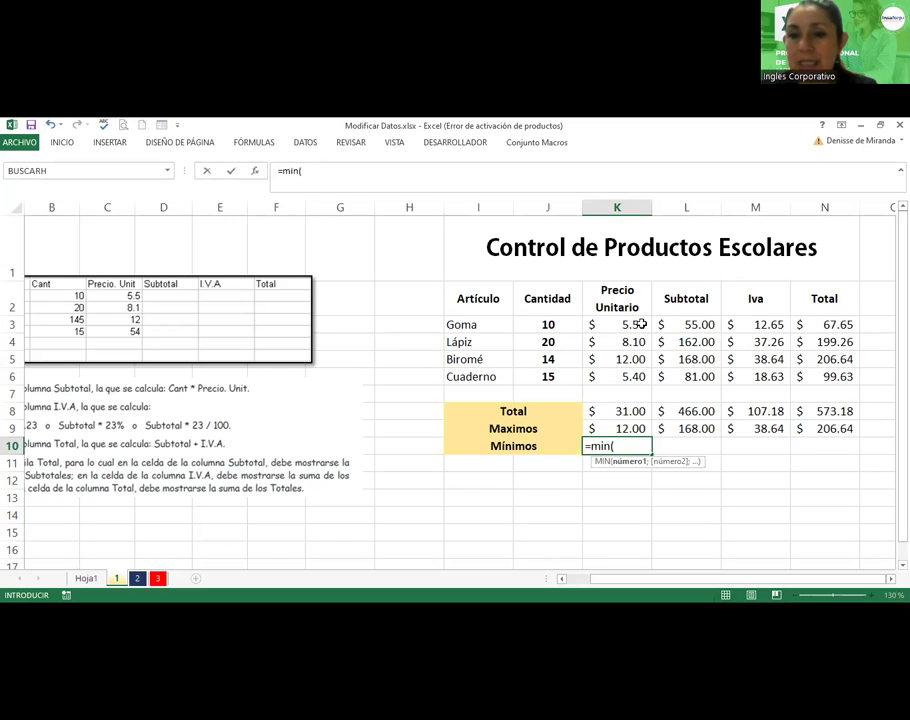
pyautogui.click(635, 324)
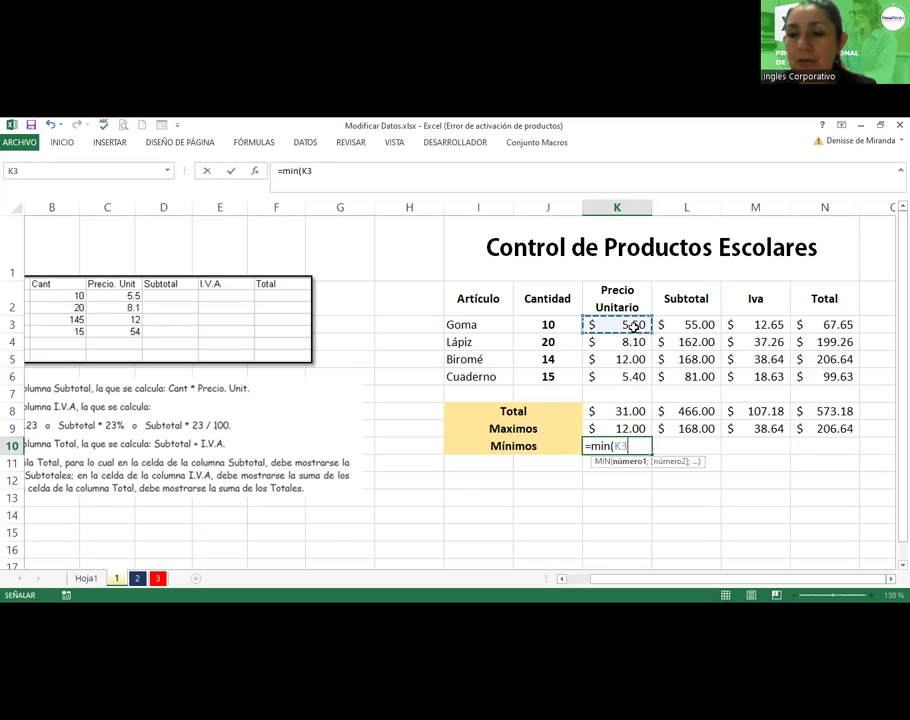
pyautogui.keyDown('shift'); pyautogui.click(637, 376); pyautogui.keyUp('shift')
pyautogui.press('Return')
pyautogui.click(636, 443)
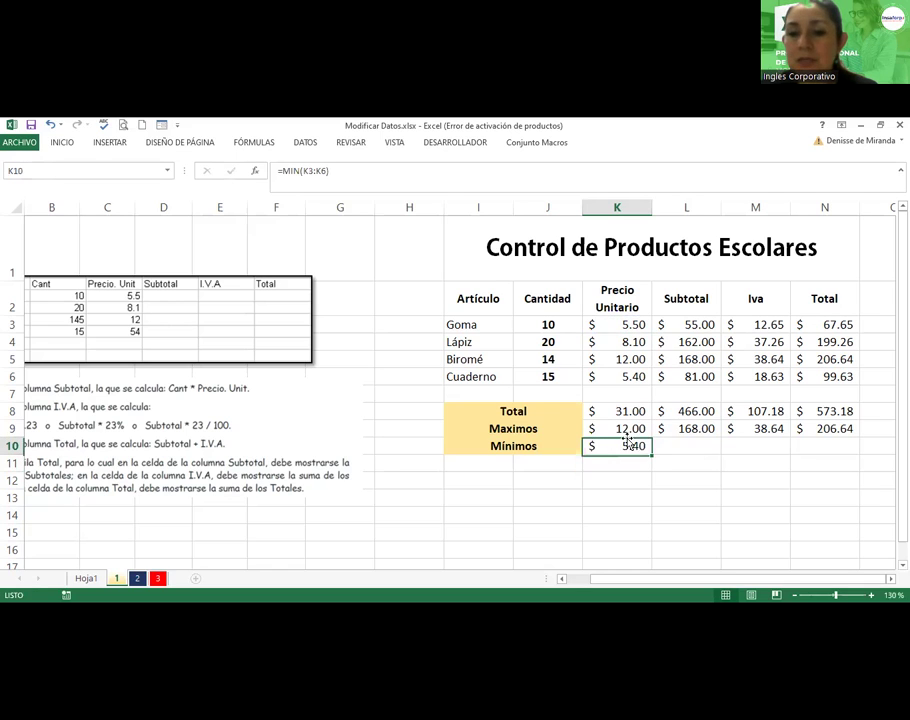
pyautogui.moveTo(648, 452); pyautogui.dragTo(830, 449)
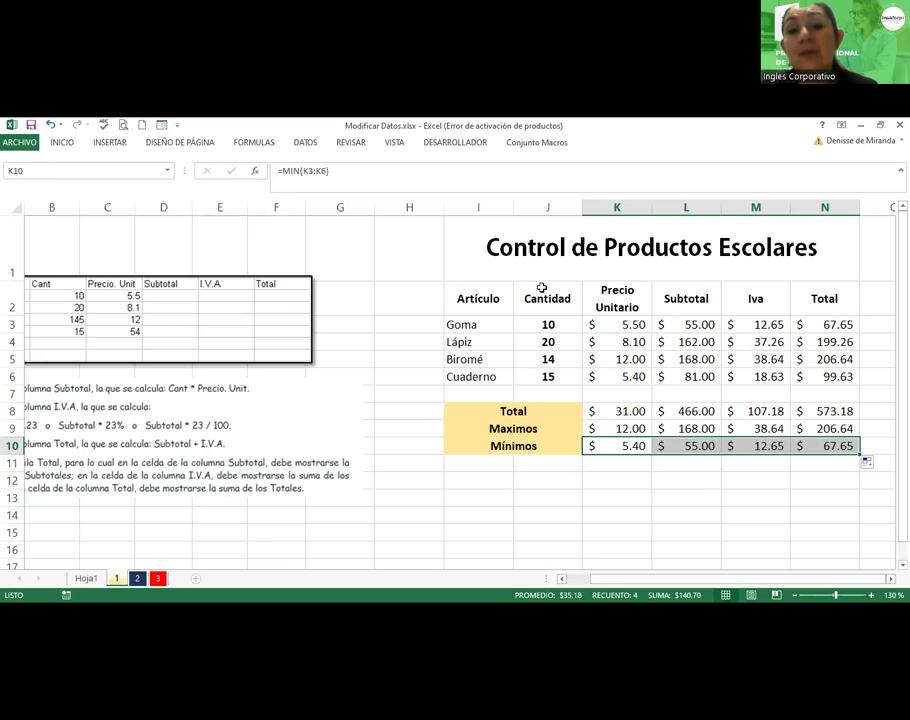
# Format I2:N6 as a table with a gold medium style, including headers.
pyautogui.click(487, 299)
pyautogui.moveTo(647, 327); pyautogui.dragTo(803, 377)
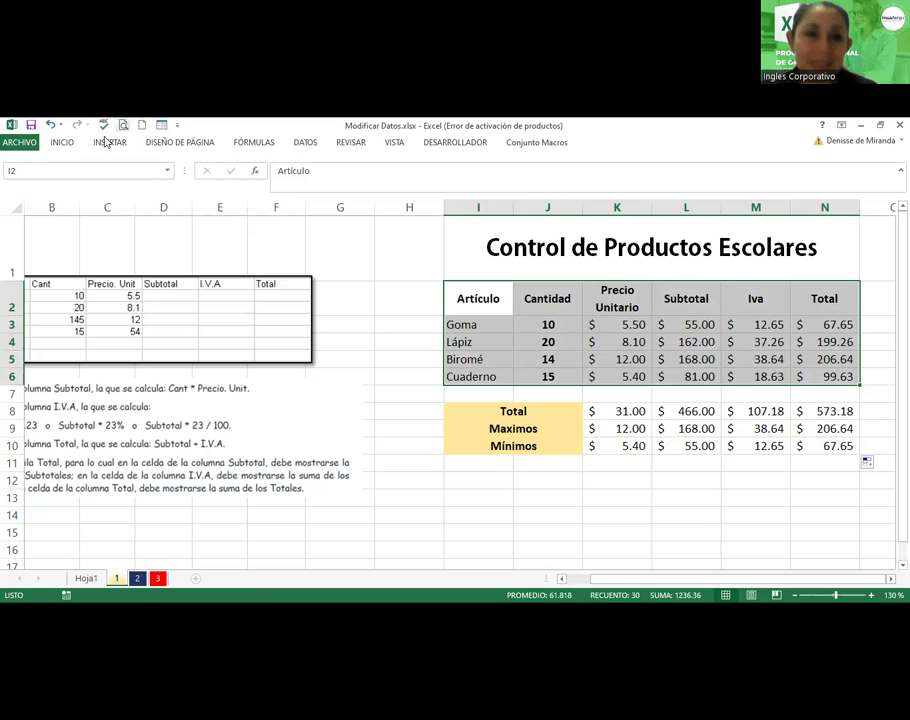
pyautogui.click(62, 142)
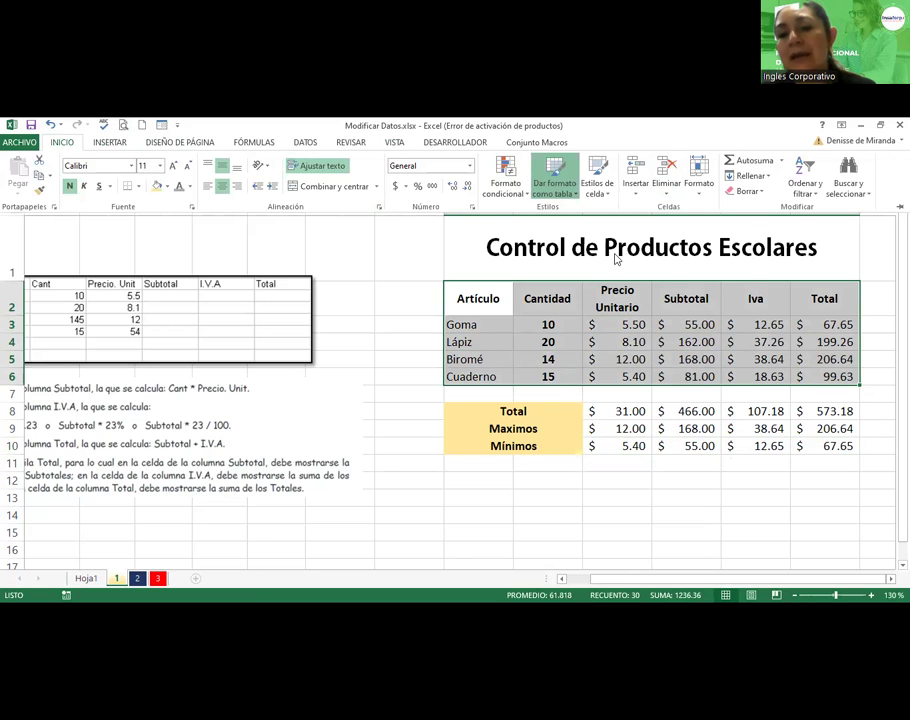
pyautogui.click(544, 190)
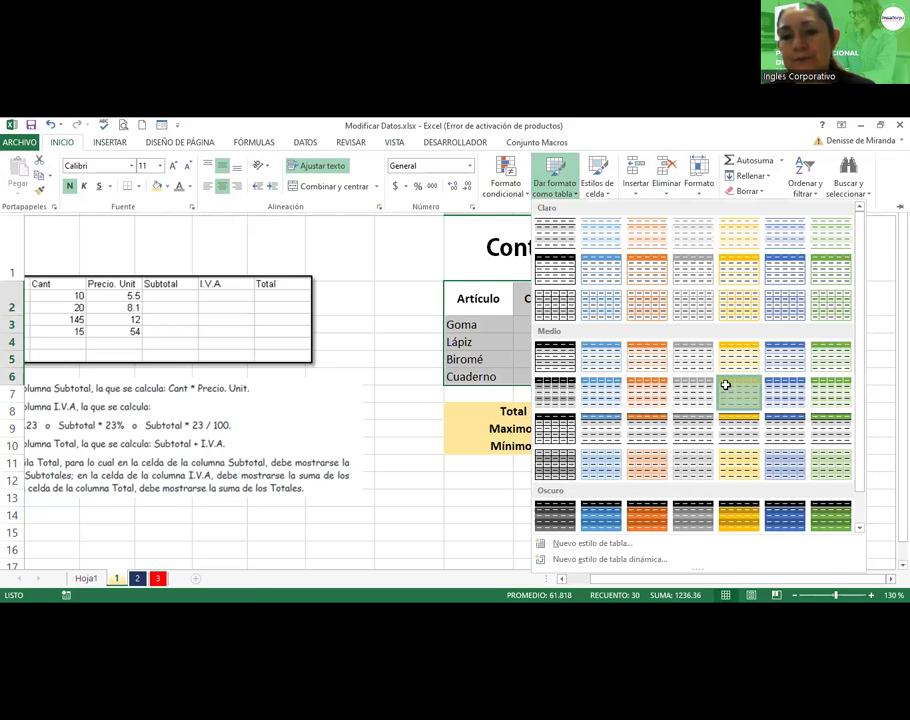
pyautogui.click(726, 387)
pyautogui.click(610, 371)
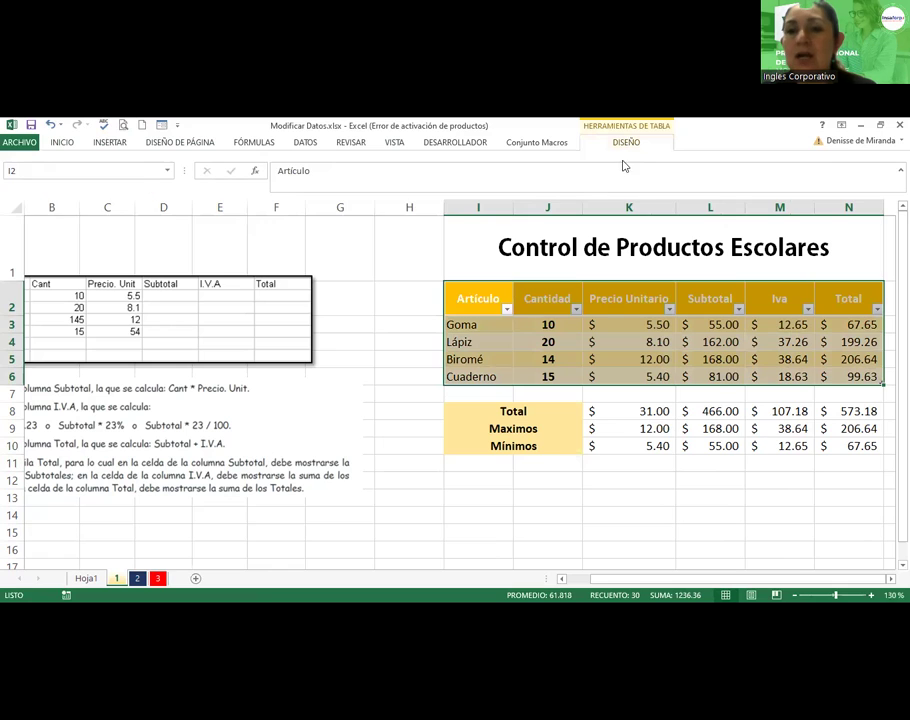
# Turn off the table's header filter buttons in the Diseño options.
pyautogui.click(627, 143)
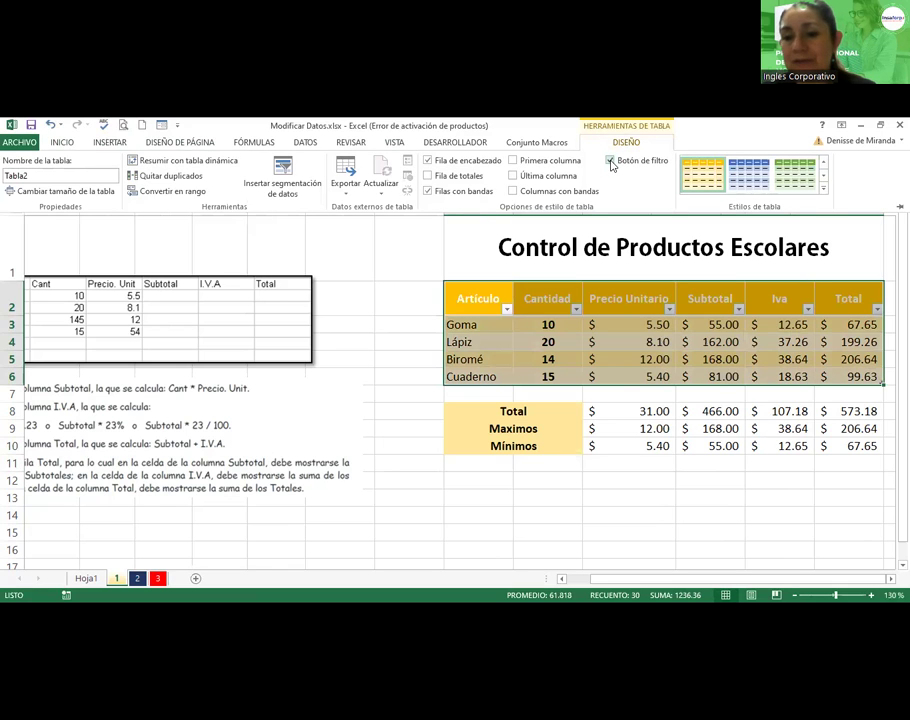
pyautogui.click(610, 161)
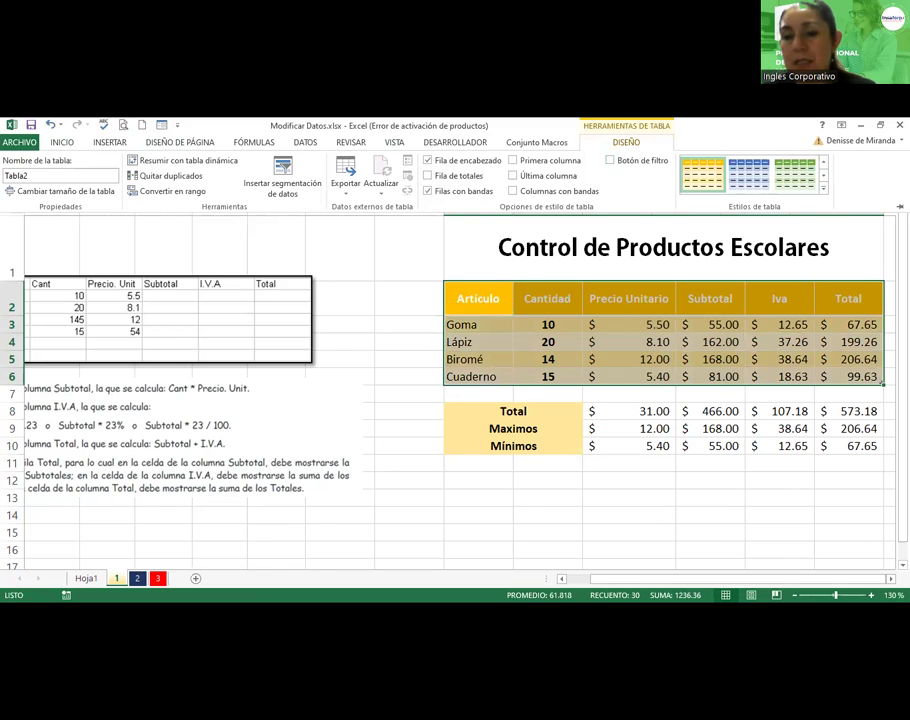
pyautogui.click(481, 430)
pyautogui.click(481, 428)
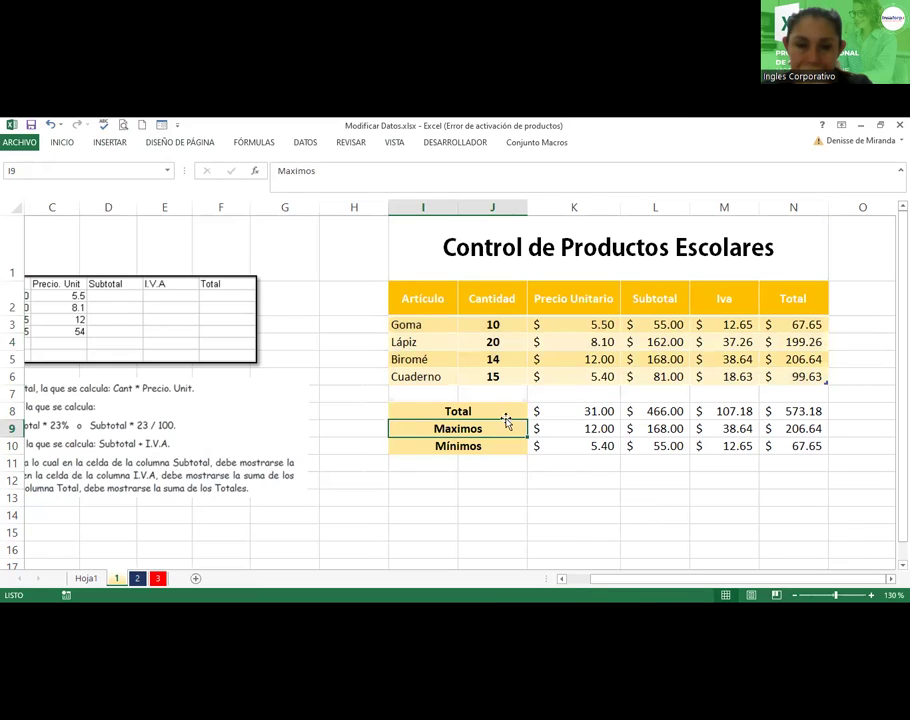
# Give the summary block I8:N10 thin borders on every cell plus a thick outer box.
pyautogui.moveTo(463, 413)
pyautogui.mouseDown()
pyautogui.moveTo(735, 450)
pyautogui.moveTo(787, 443)
pyautogui.mouseUp()
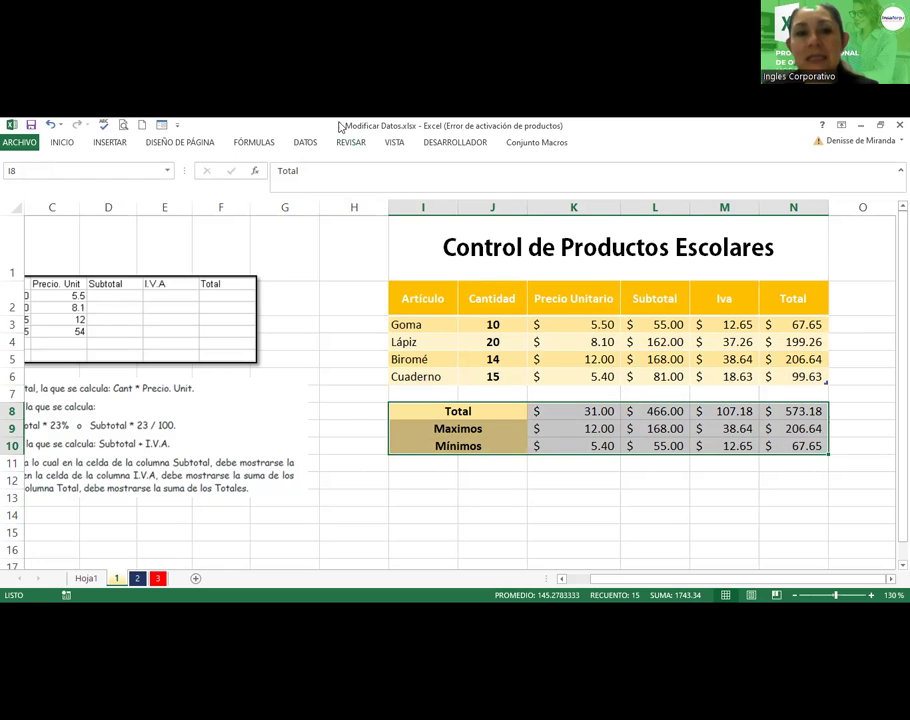
pyautogui.click(305, 143)
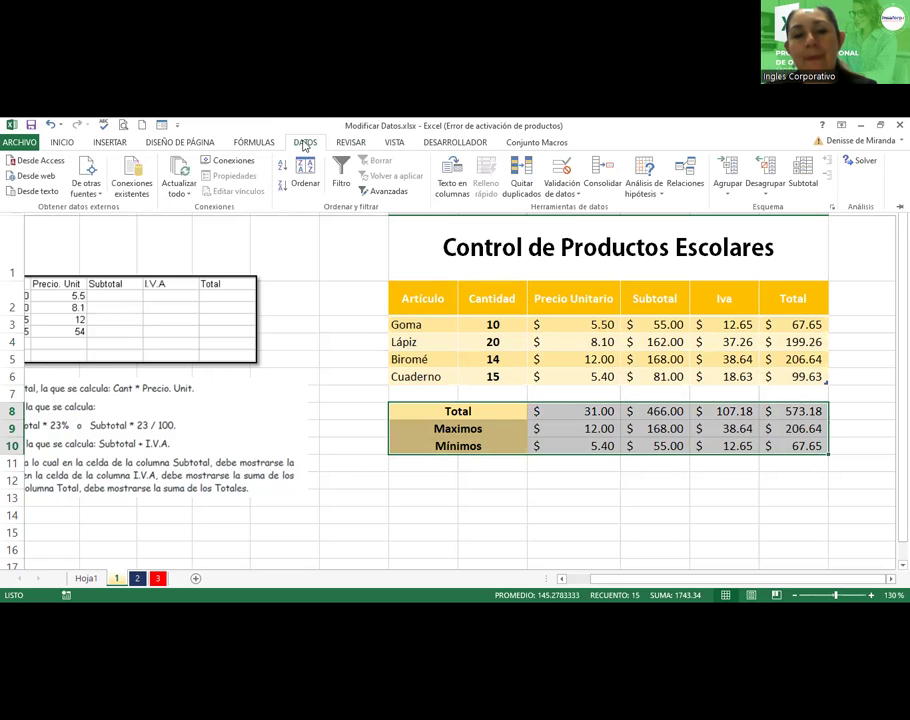
pyautogui.click(62, 142)
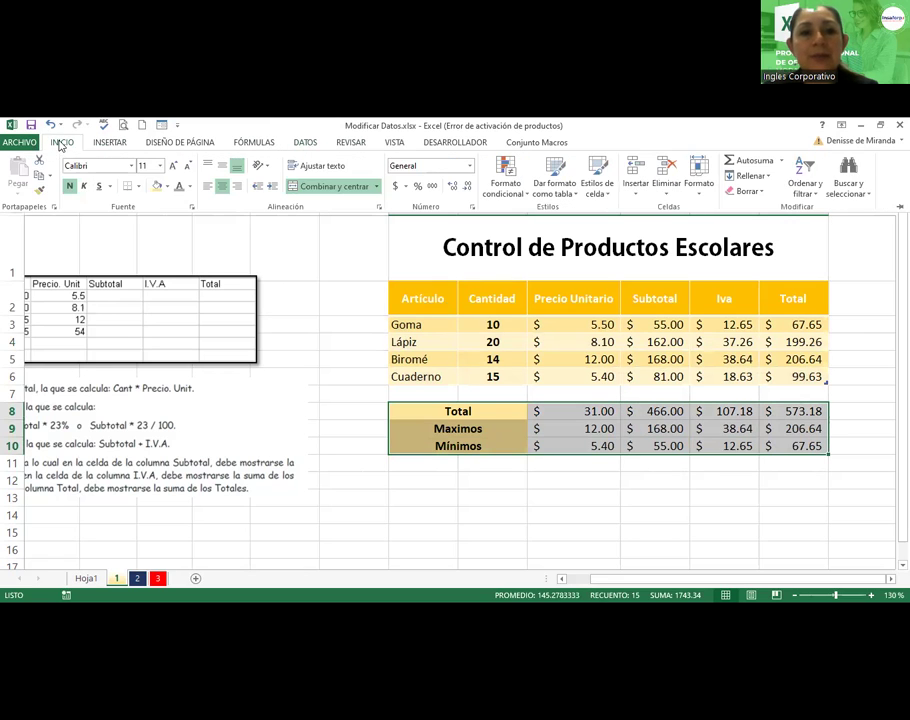
pyautogui.click(140, 187)
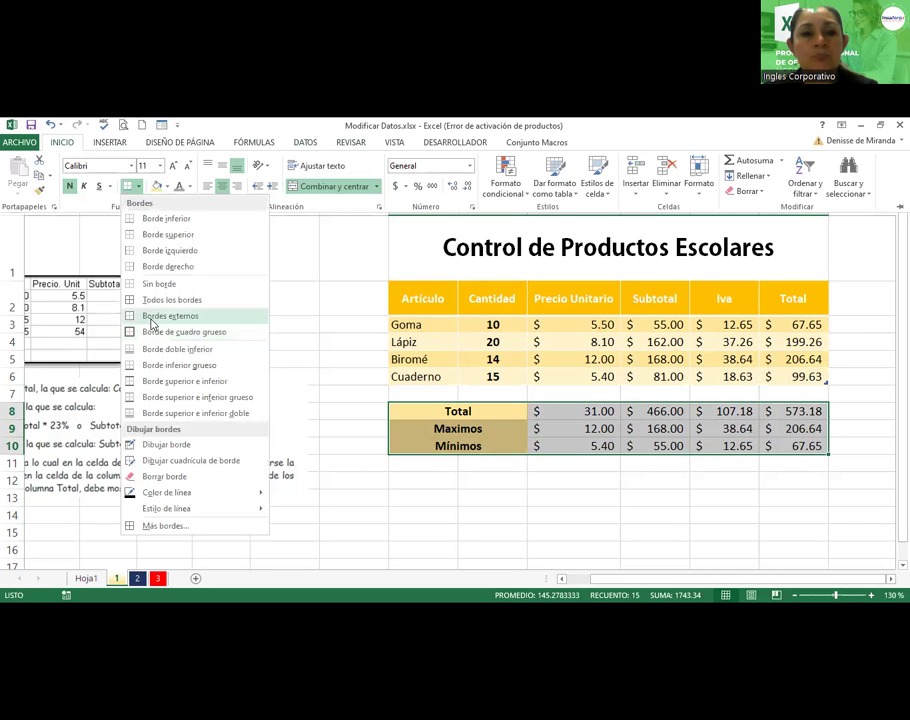
pyautogui.click(153, 300)
pyautogui.click(140, 187)
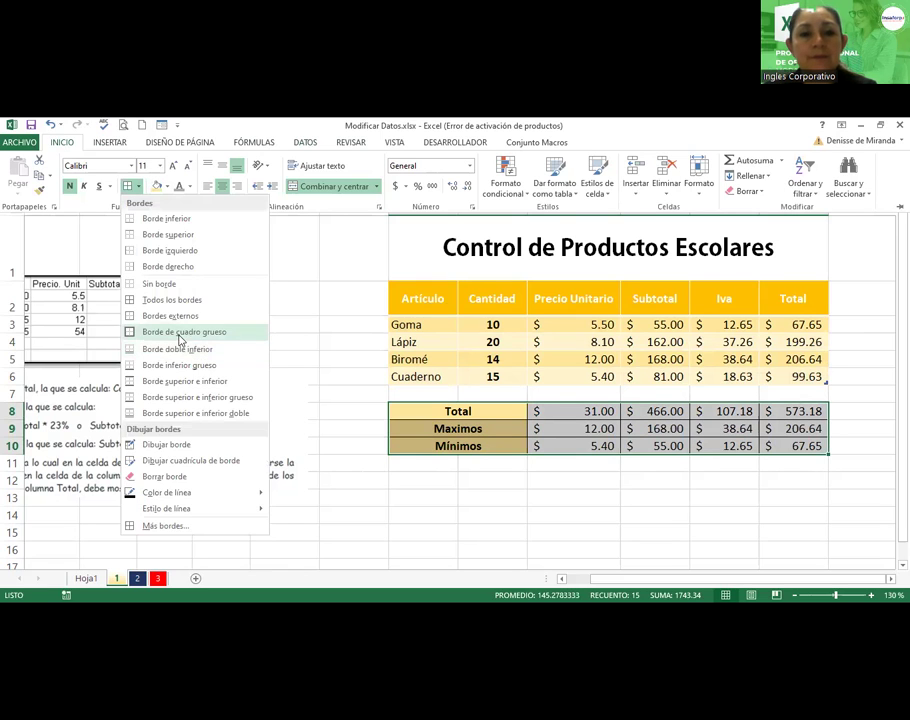
pyautogui.click(182, 332)
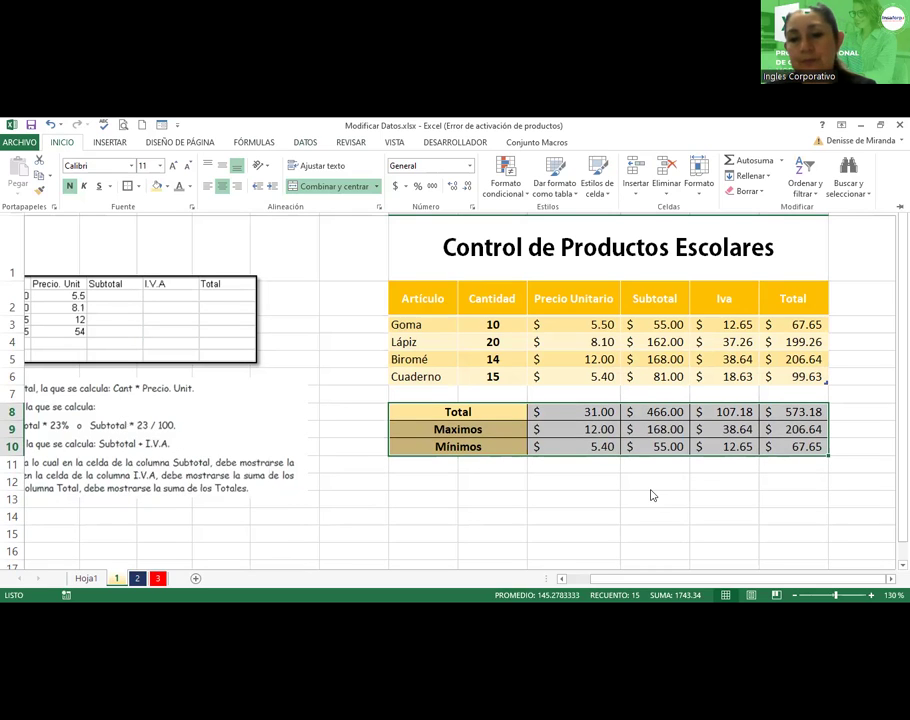
pyautogui.click(706, 476)
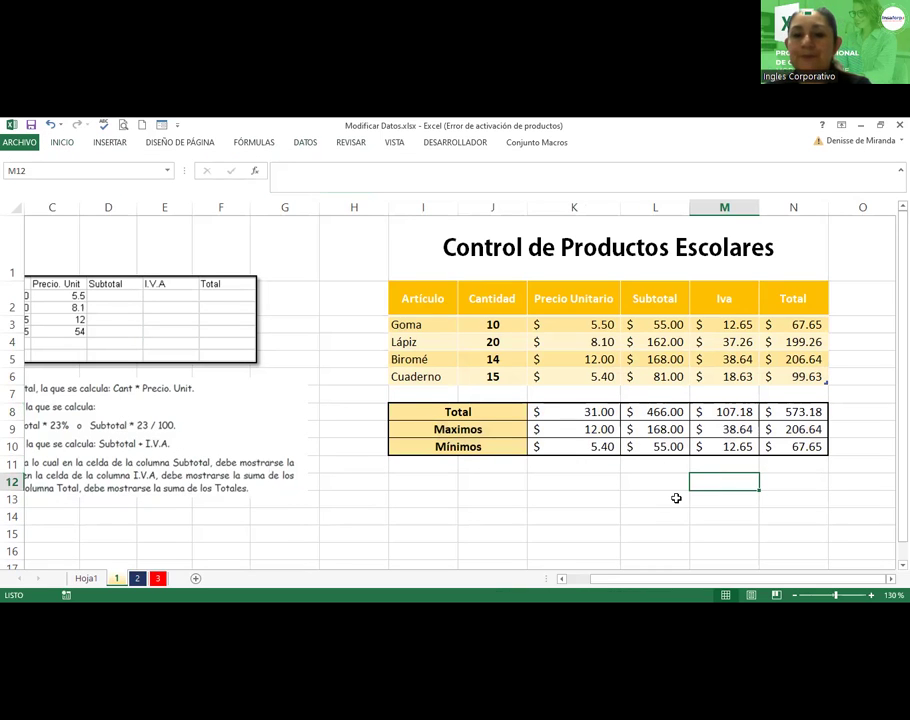
# Outline the product table I2:N6 with a thick border box matching the summary block.
pyautogui.moveTo(441, 297); pyautogui.dragTo(772, 369)
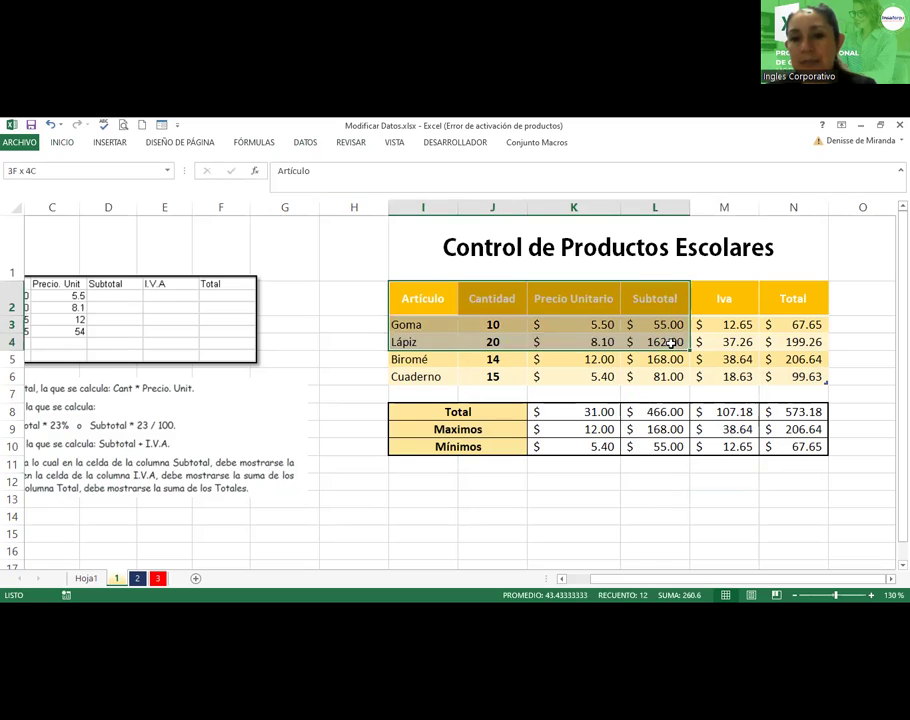
pyautogui.click(62, 142)
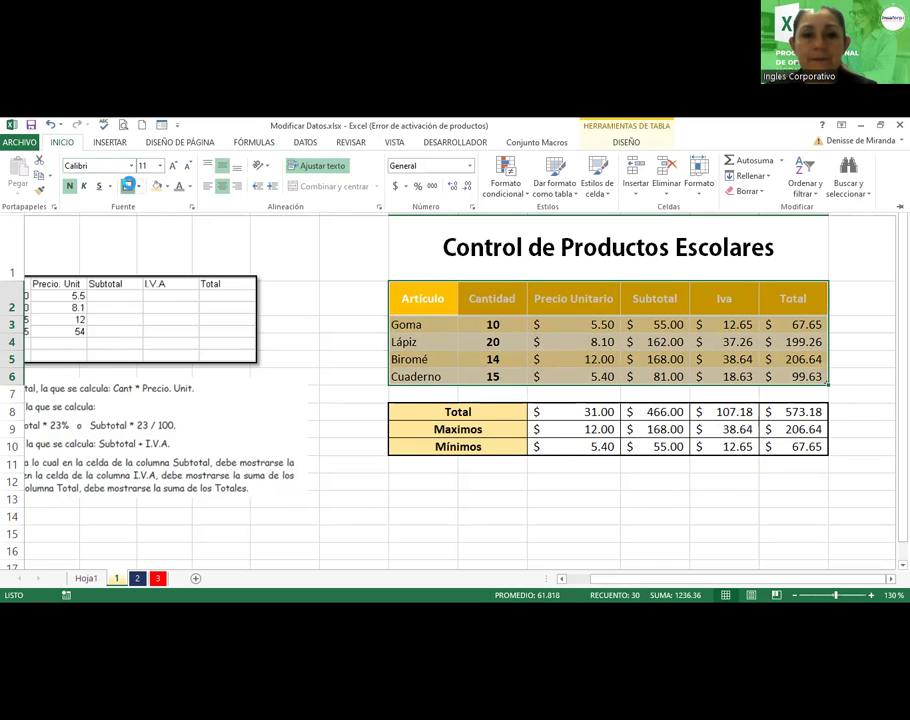
pyautogui.click(677, 479)
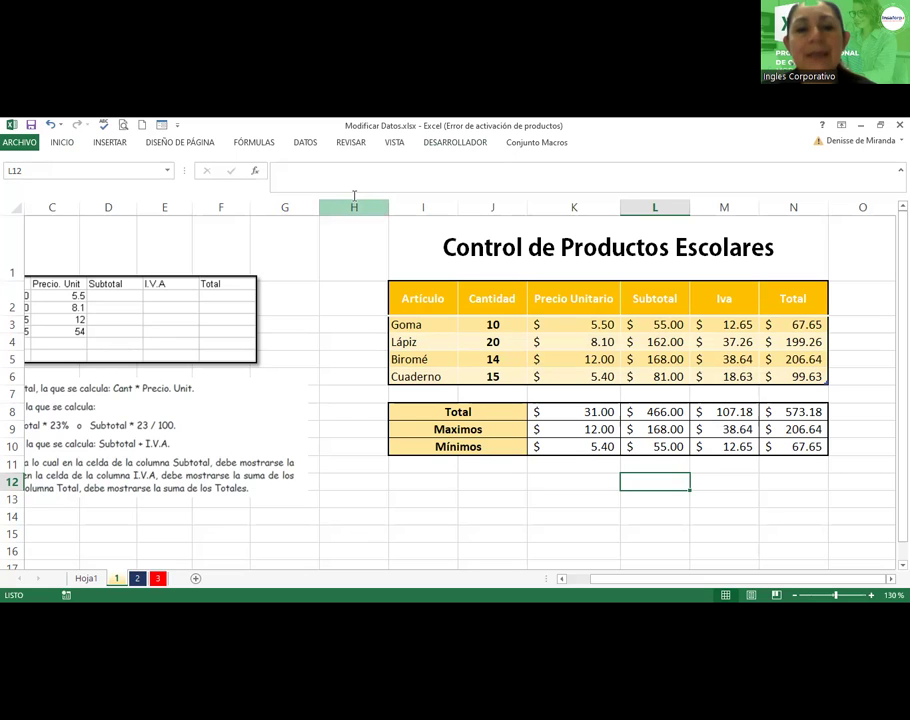
pyautogui.hotkey('alt', 'Tab')
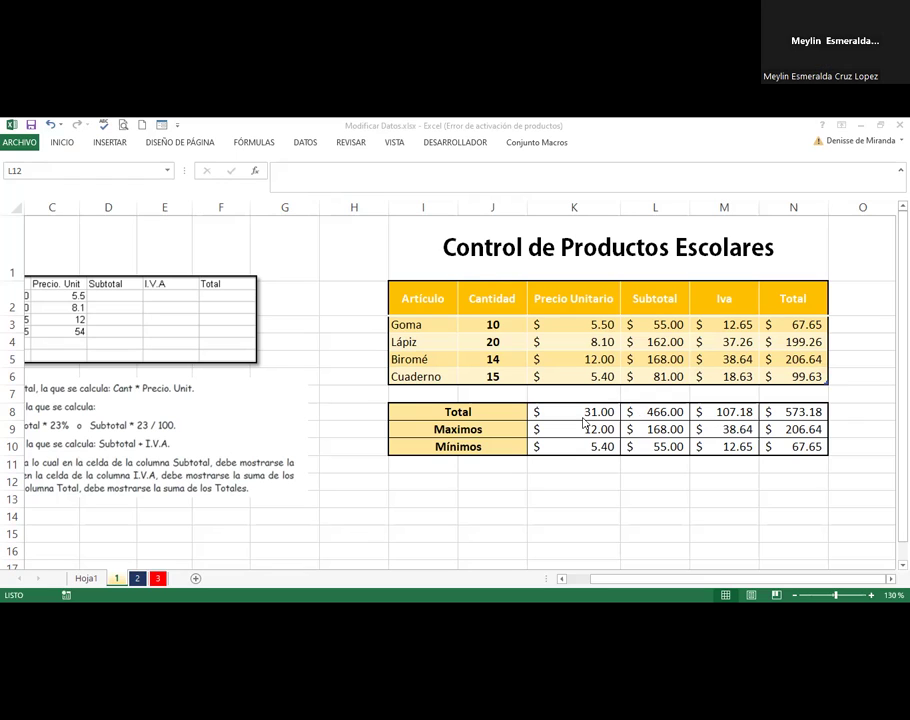
# Review the Precio Unitario maximum formula in K9, then open =MAX(L3:L6) in L9.
pyautogui.doubleClick(583, 428)
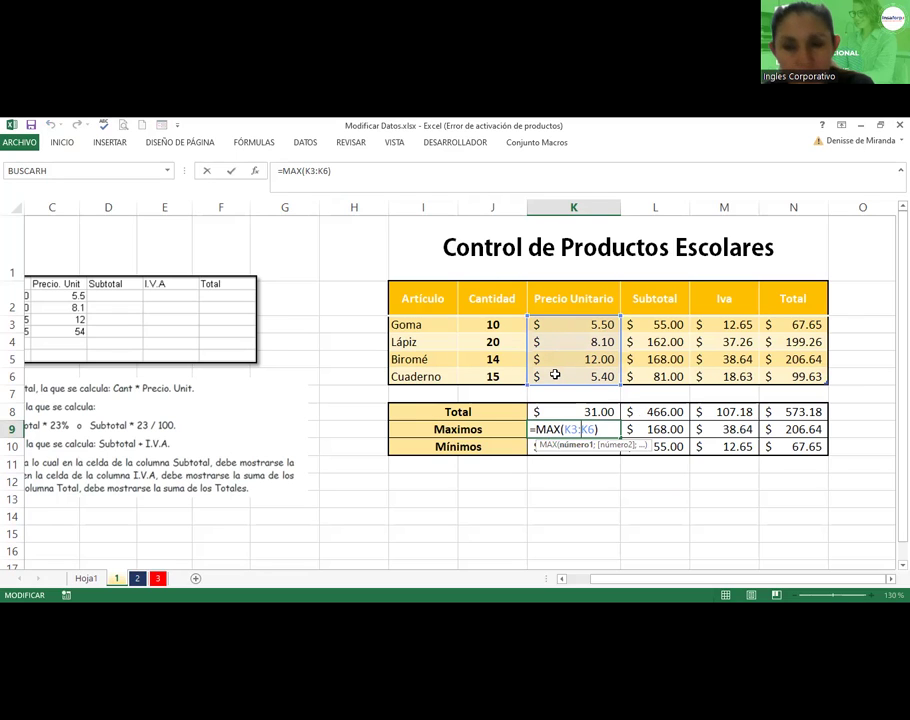
pyautogui.press('Return')
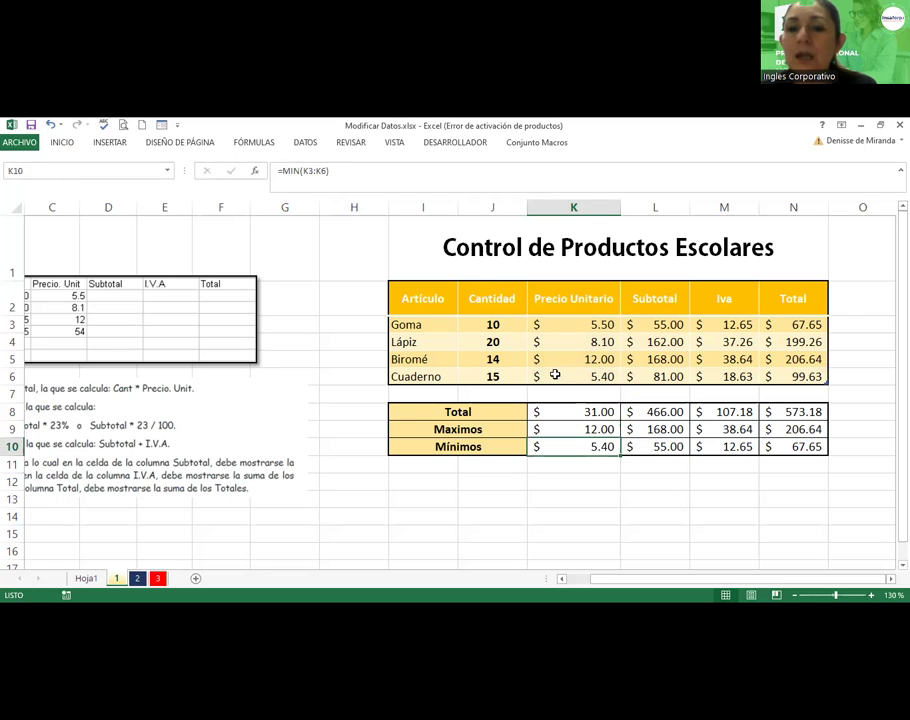
pyautogui.click(663, 429)
pyautogui.doubleClick(663, 429)
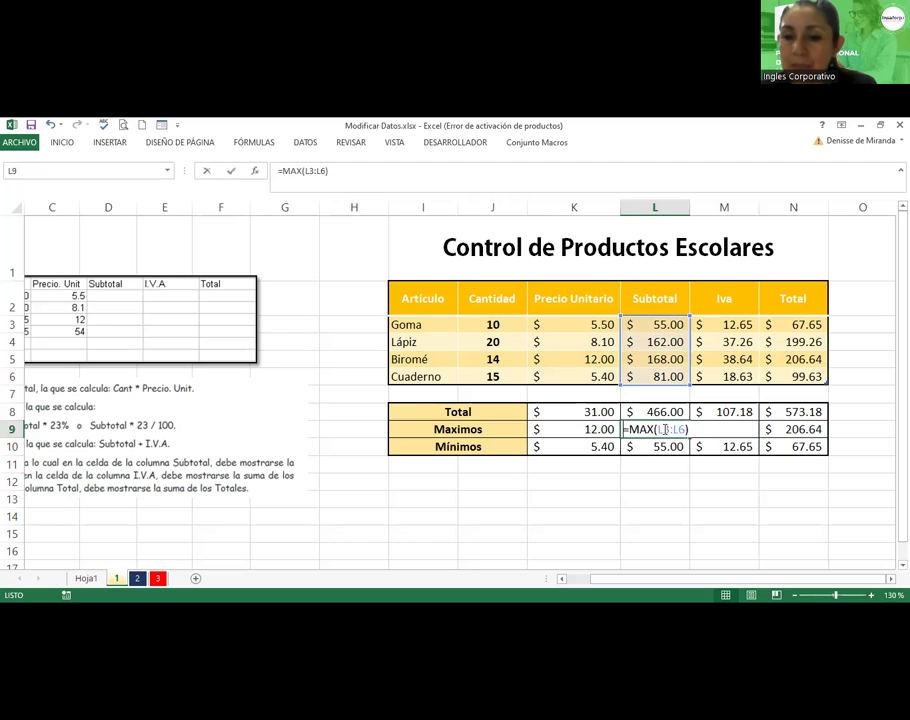
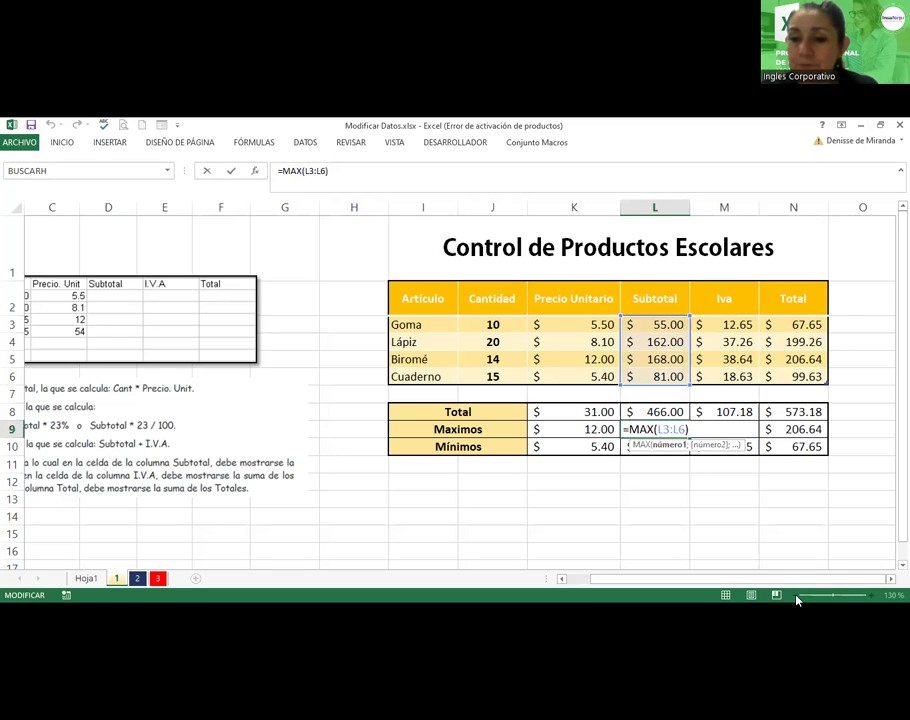
# Commit the Maximos =MAX(L3:L6) subtotal, showing 168.00, and zoom out to 100%.
pyautogui.click(800, 516)
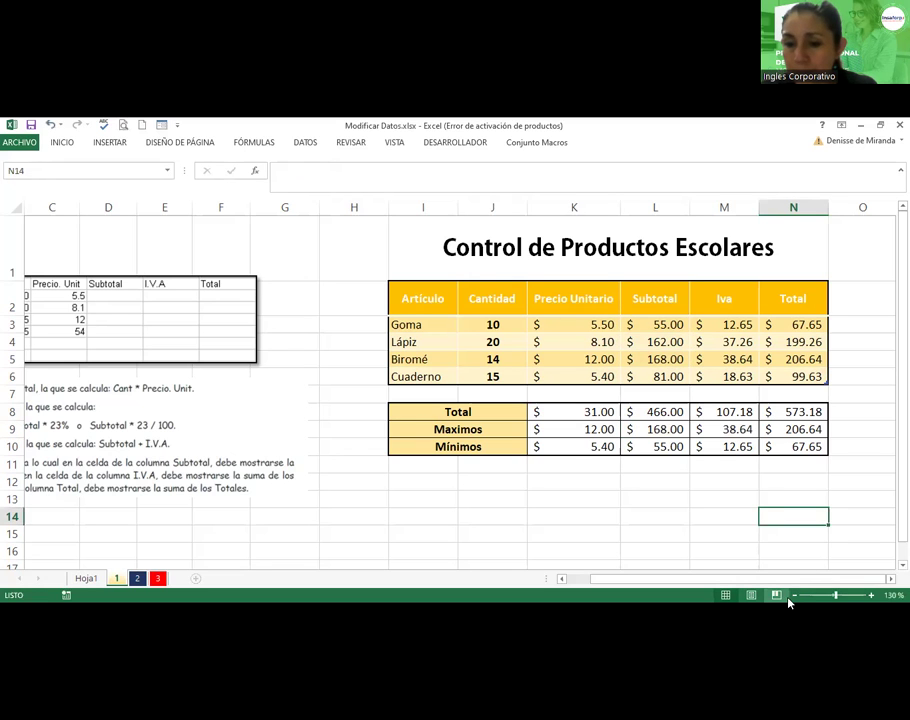
pyautogui.click(792, 596)
pyautogui.click(792, 596)
pyautogui.click(792, 596)
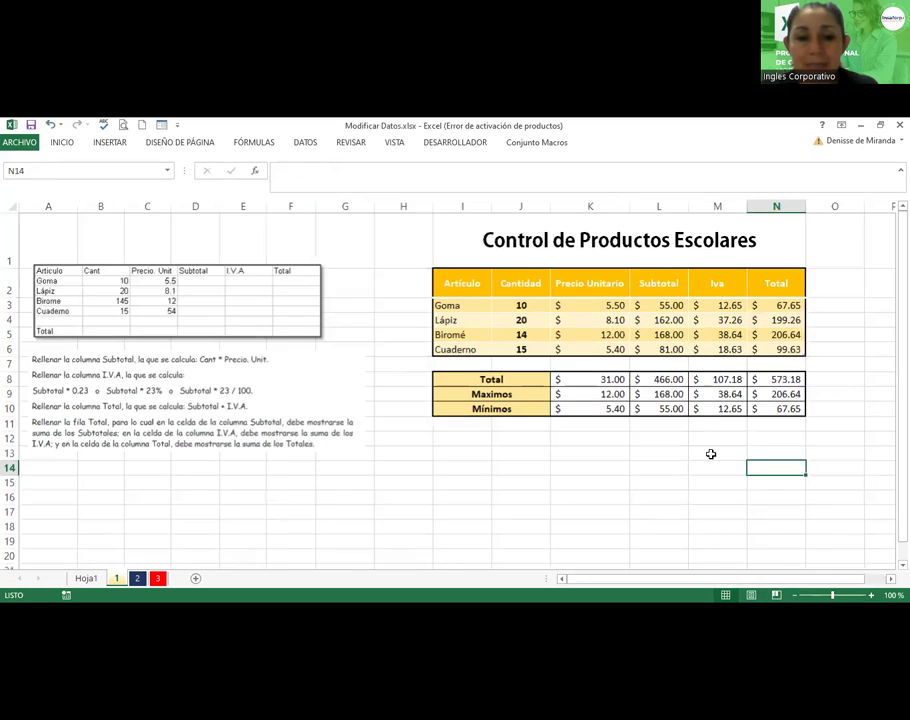
# Delete the instructions picture and the small data-table picture from the sheet.
pyautogui.click(162, 360)
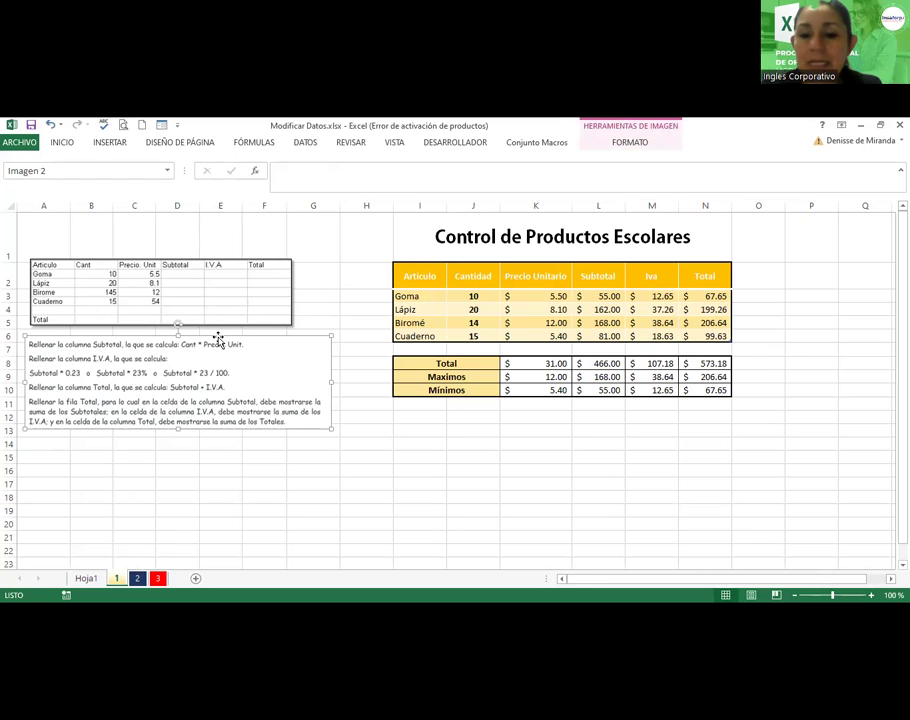
pyautogui.press('Delete')
pyautogui.click(230, 298)
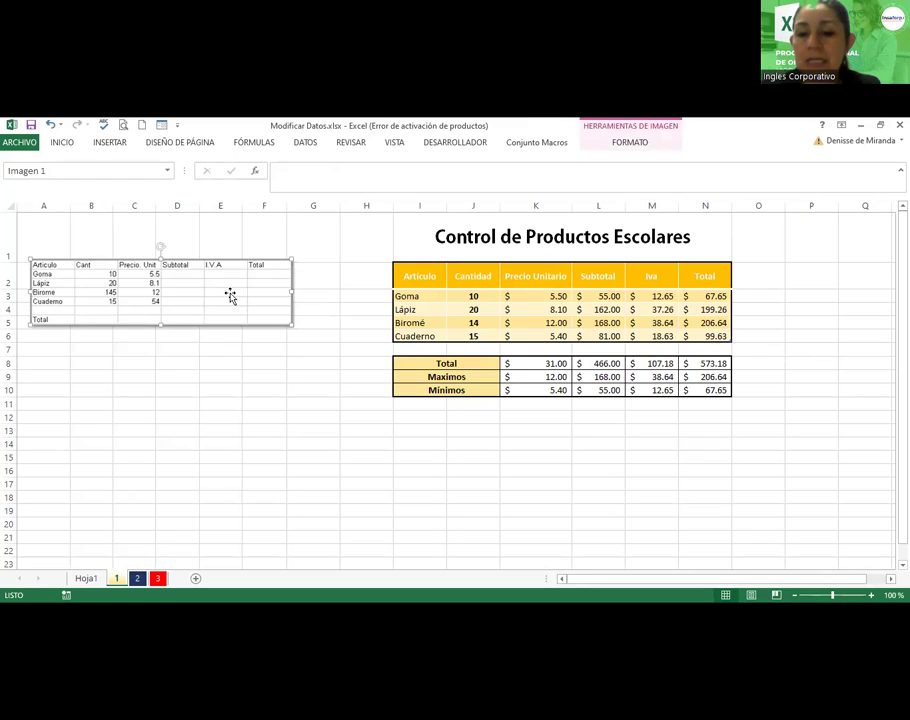
pyautogui.press('Delete')
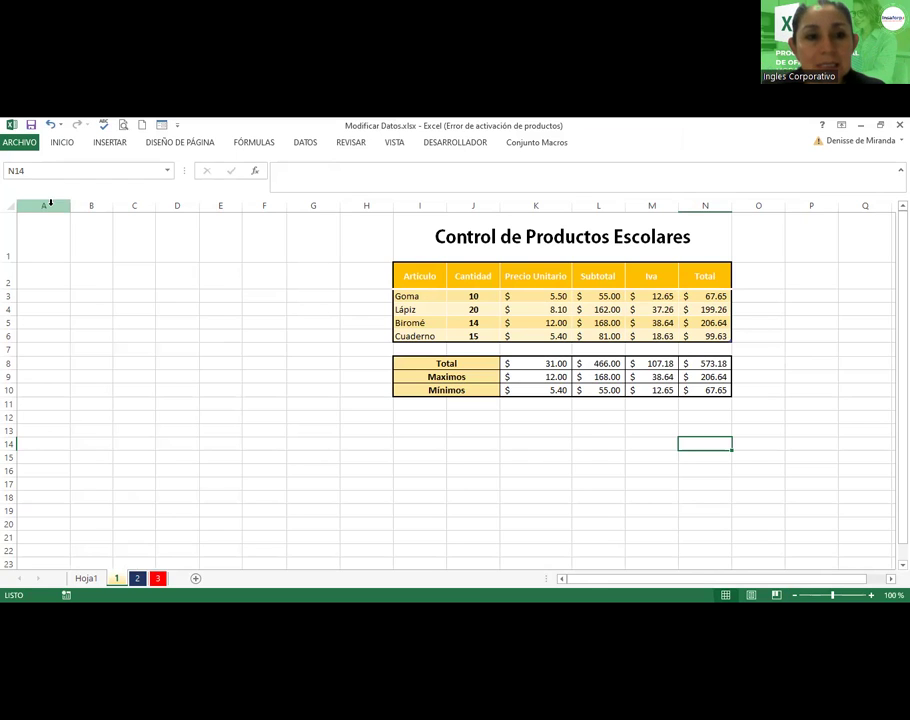
# Delete the empty columns A through H left of the product table.
pyautogui.click(49, 206)
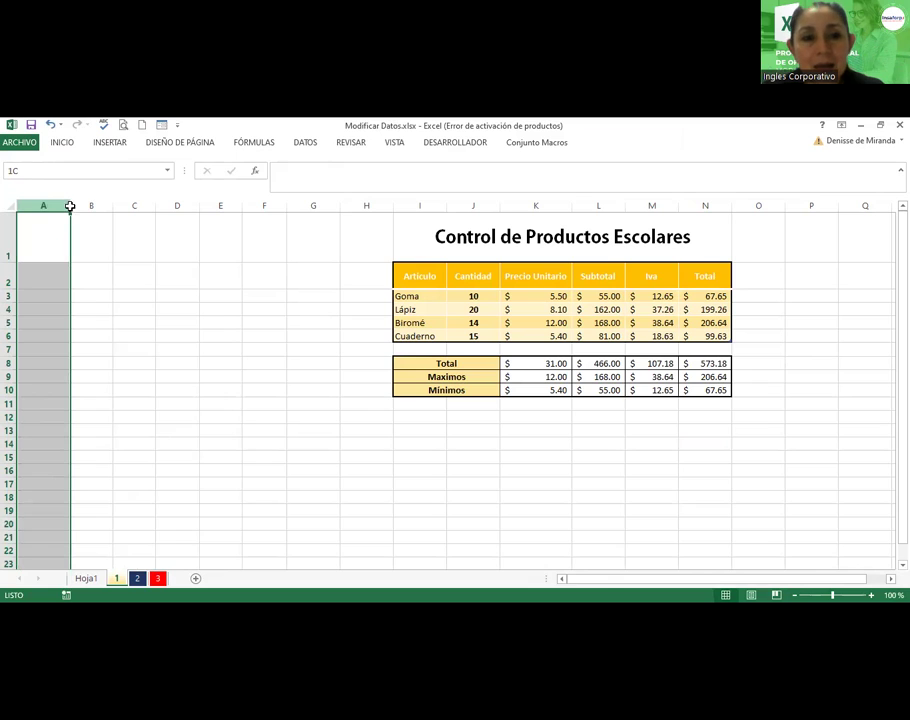
pyautogui.keyDown('shift'); pyautogui.click(356, 205); pyautogui.keyUp('shift')
pyautogui.rightClick(360, 207)
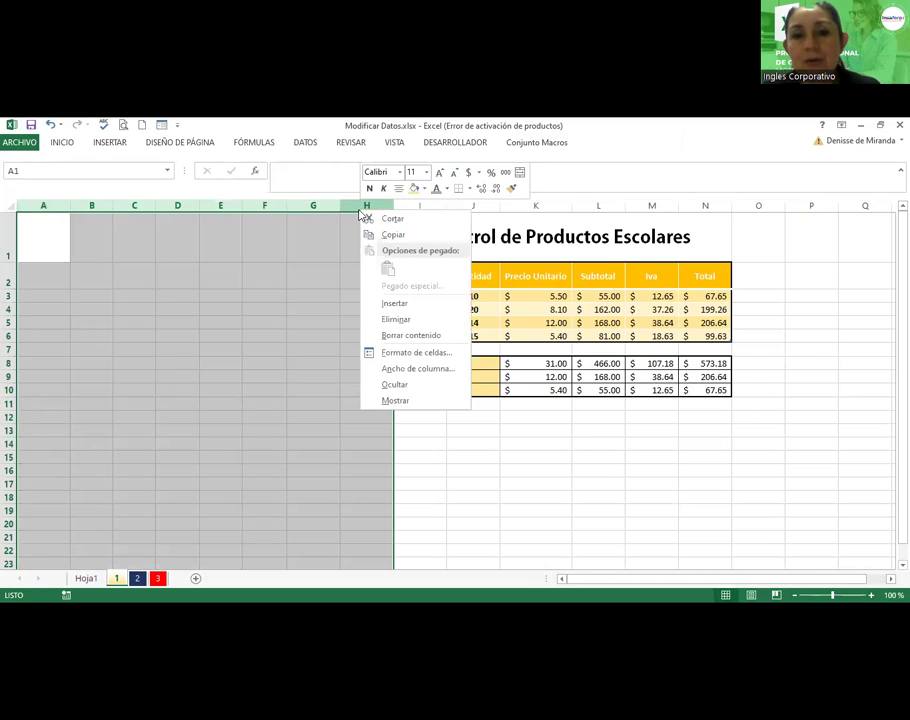
pyautogui.click(384, 320)
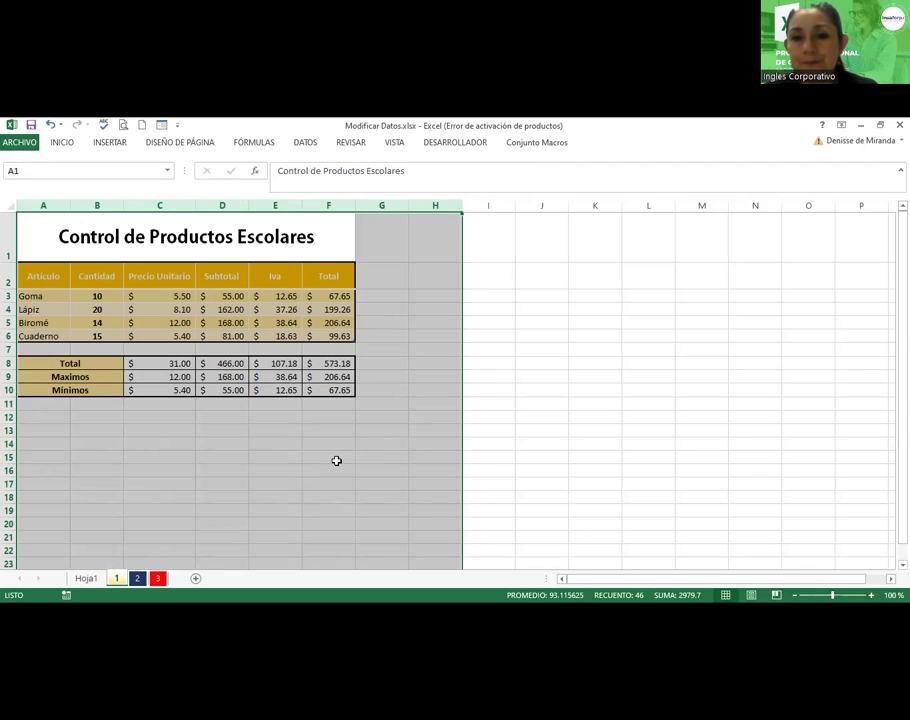
# Undo the column deletion, which restores the pictures, and remove the small table picture again.
pyautogui.click(536, 294)
pyautogui.hotkey('ctrl', 'z')
pyautogui.hotkey('ctrl', 'z')
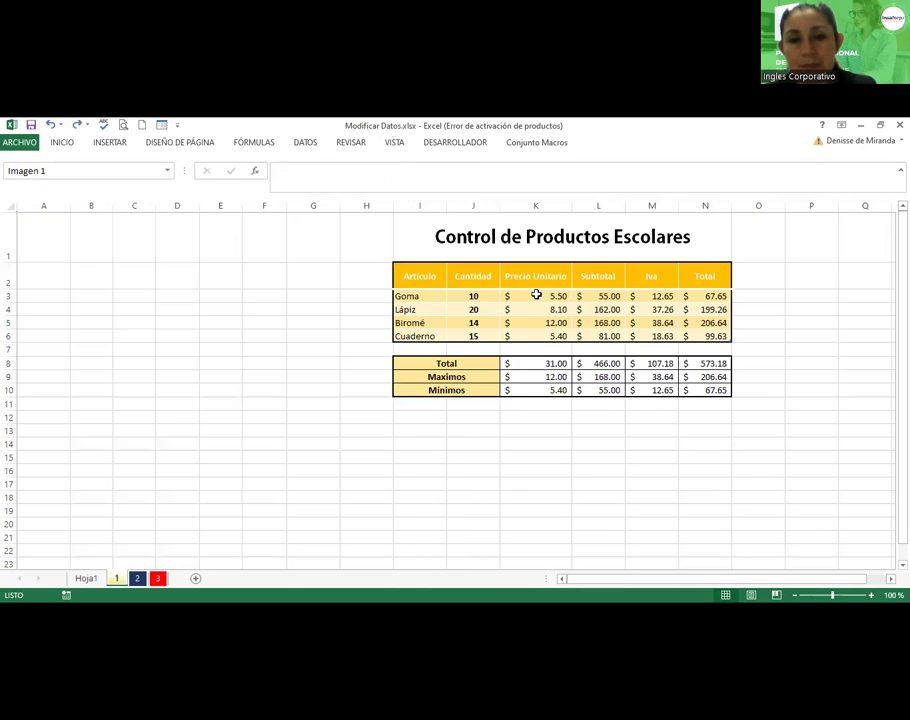
pyautogui.hotkey('ctrl', 'z')
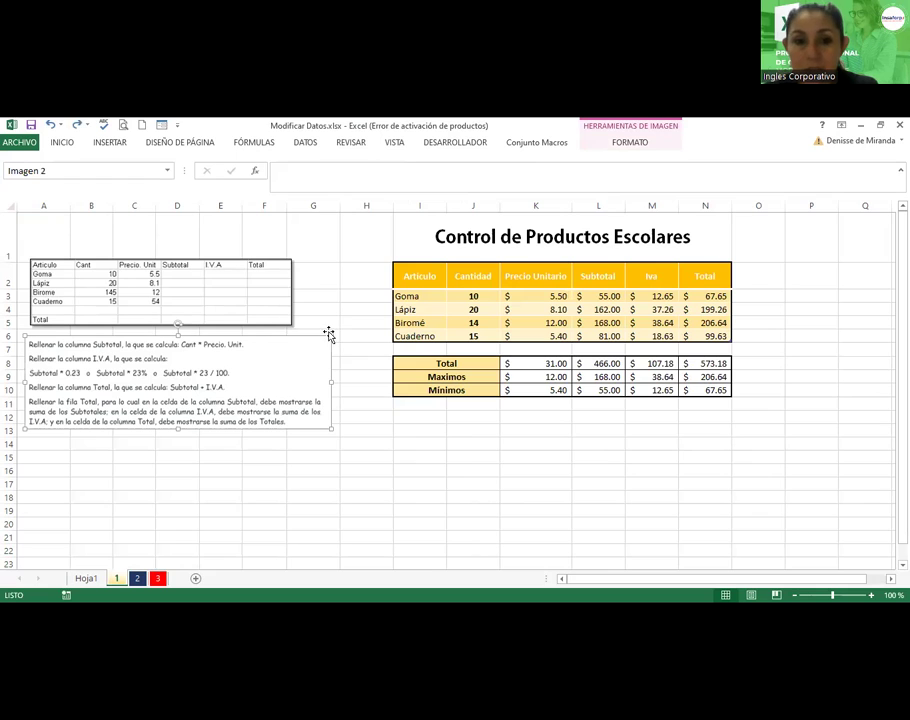
pyautogui.hotkey('ctrl', 'z')
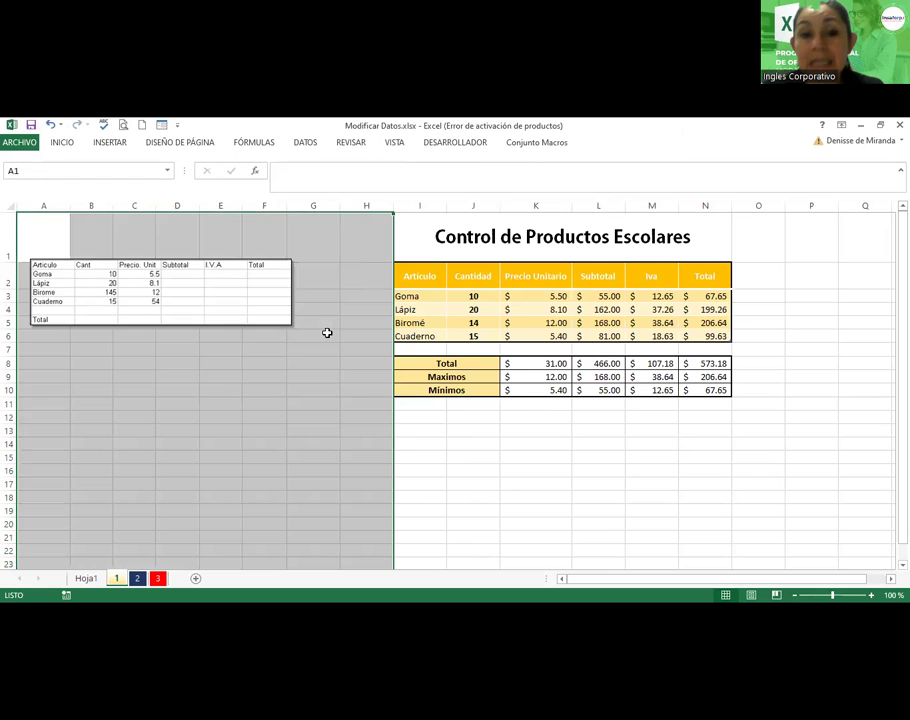
pyautogui.click(291, 319)
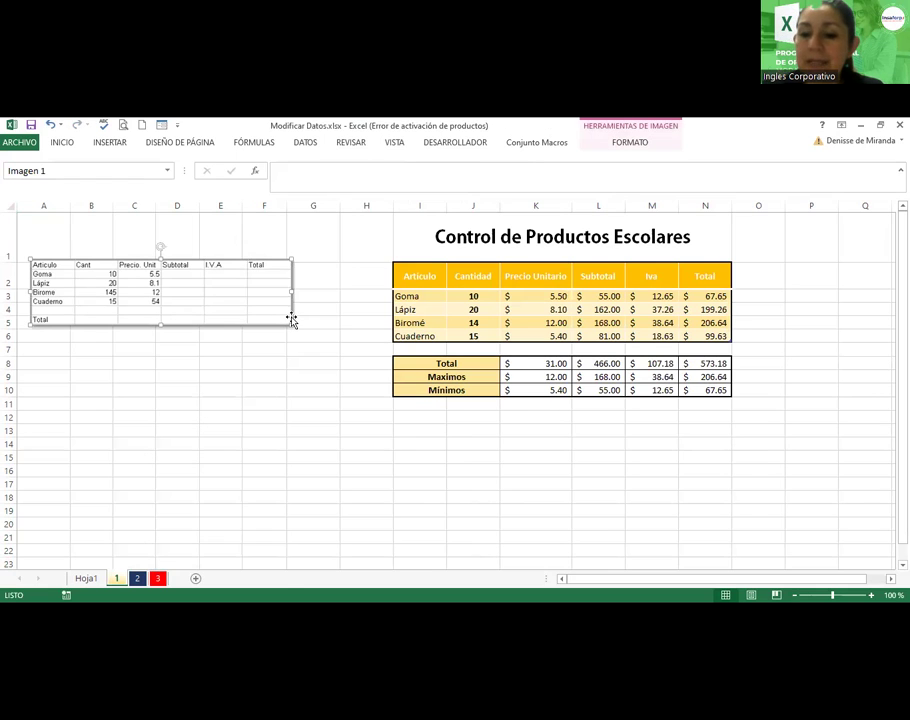
pyautogui.hotkey('ctrl', 'z')
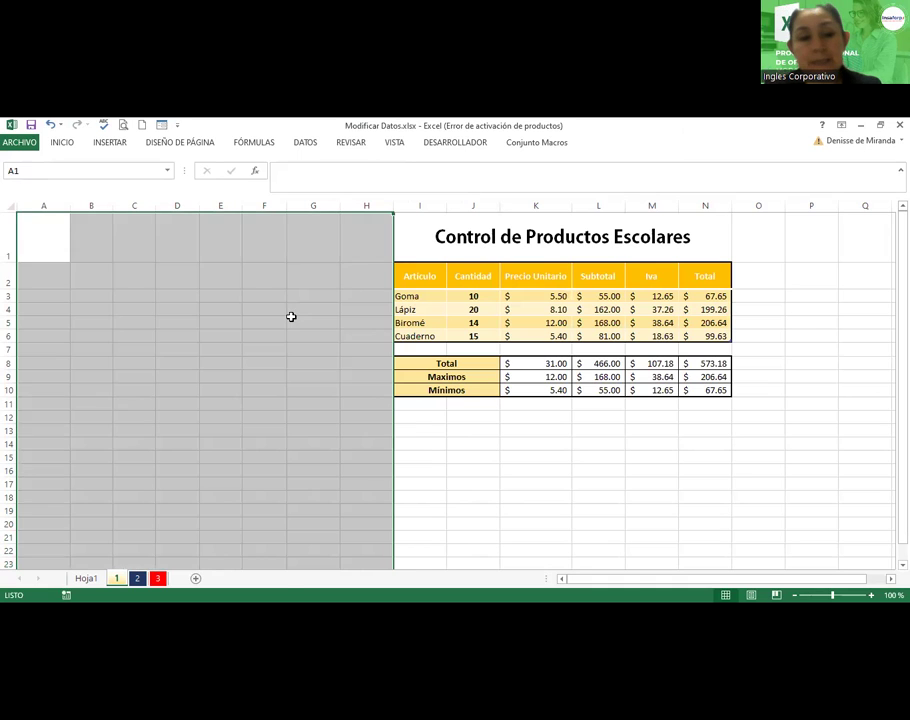
pyautogui.click(252, 312)
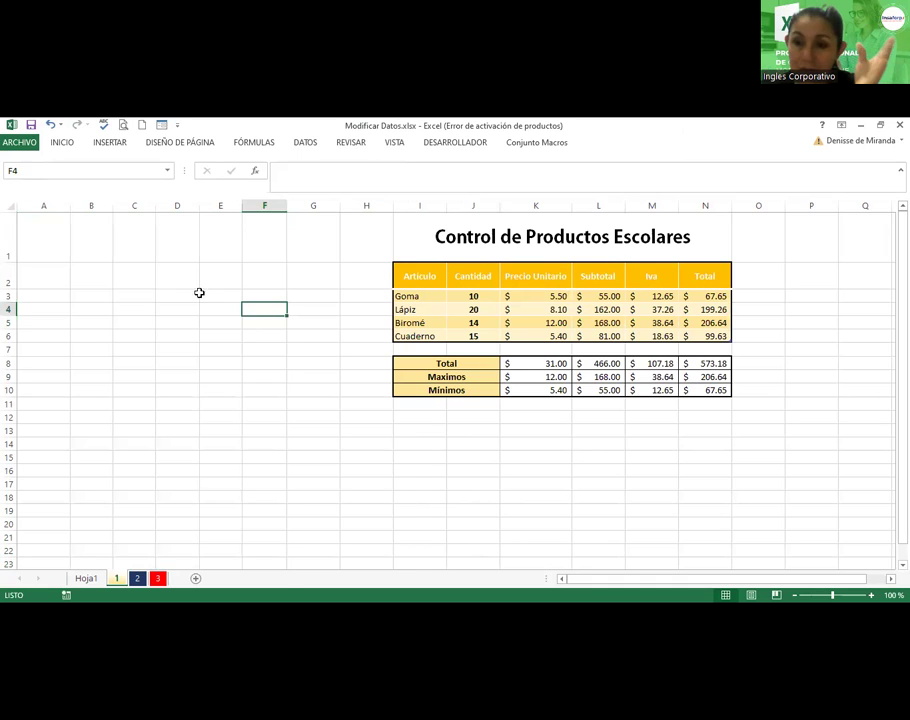
# Delete empty columns A to H again so the product table starts at column A.
pyautogui.moveTo(42, 204); pyautogui.dragTo(214, 204)
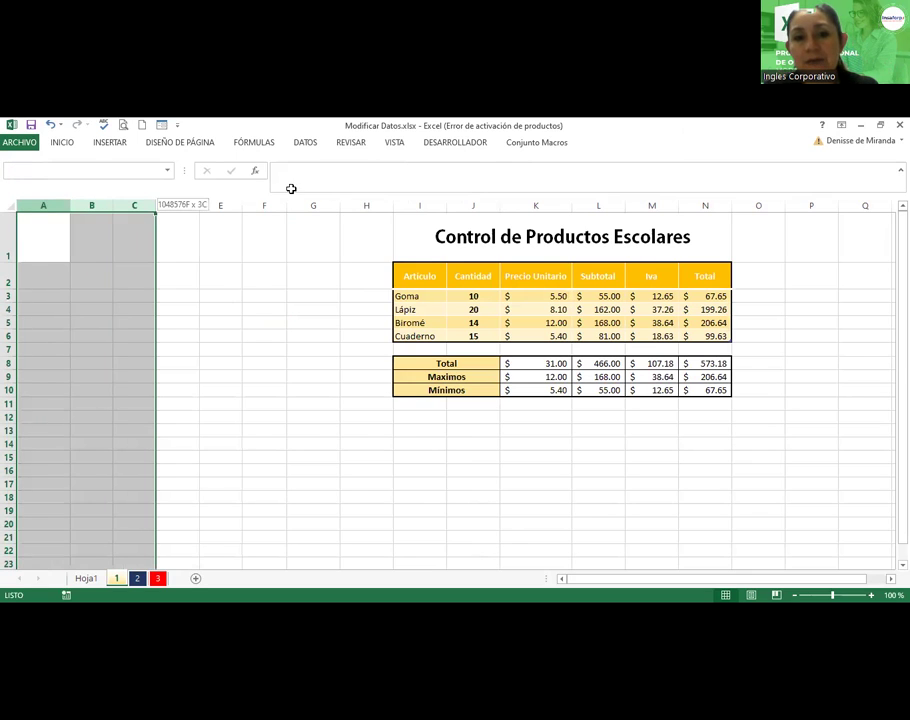
pyautogui.moveTo(360, 202); pyautogui.dragTo(358, 194)
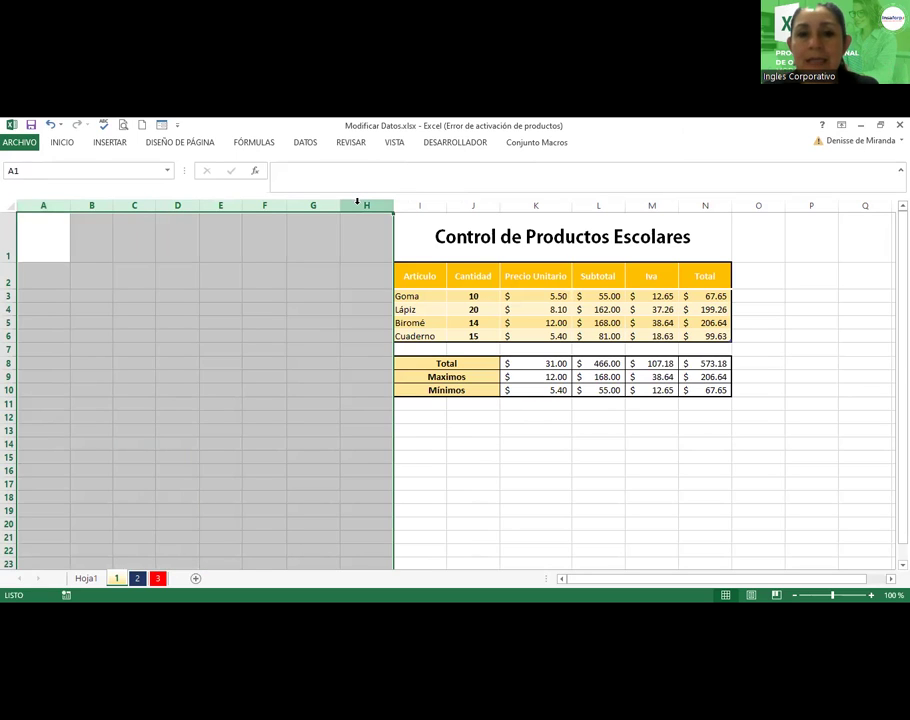
pyautogui.rightClick(357, 201)
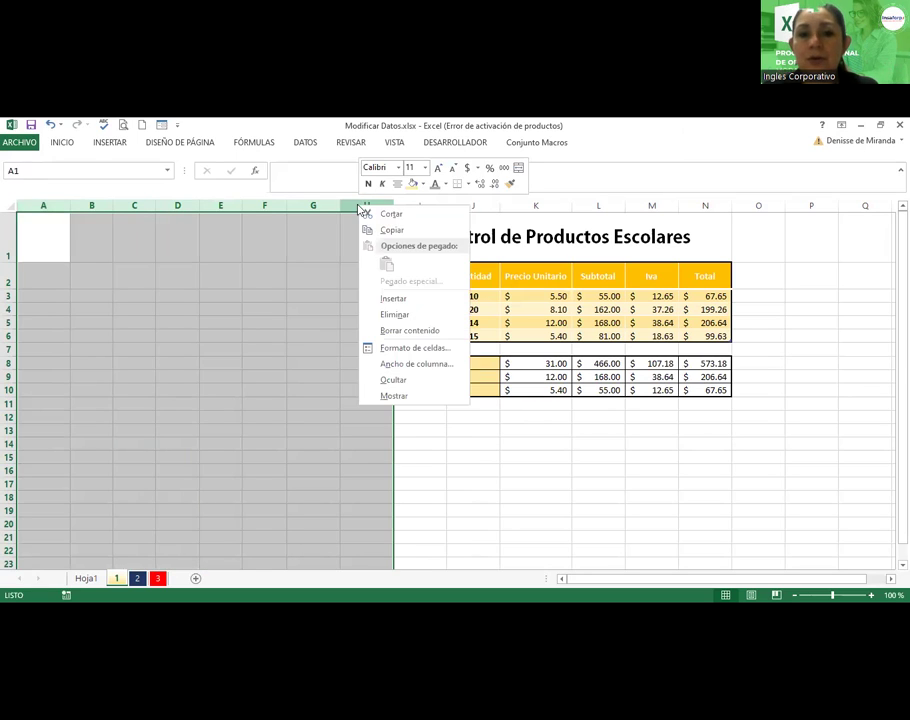
pyautogui.click(399, 317)
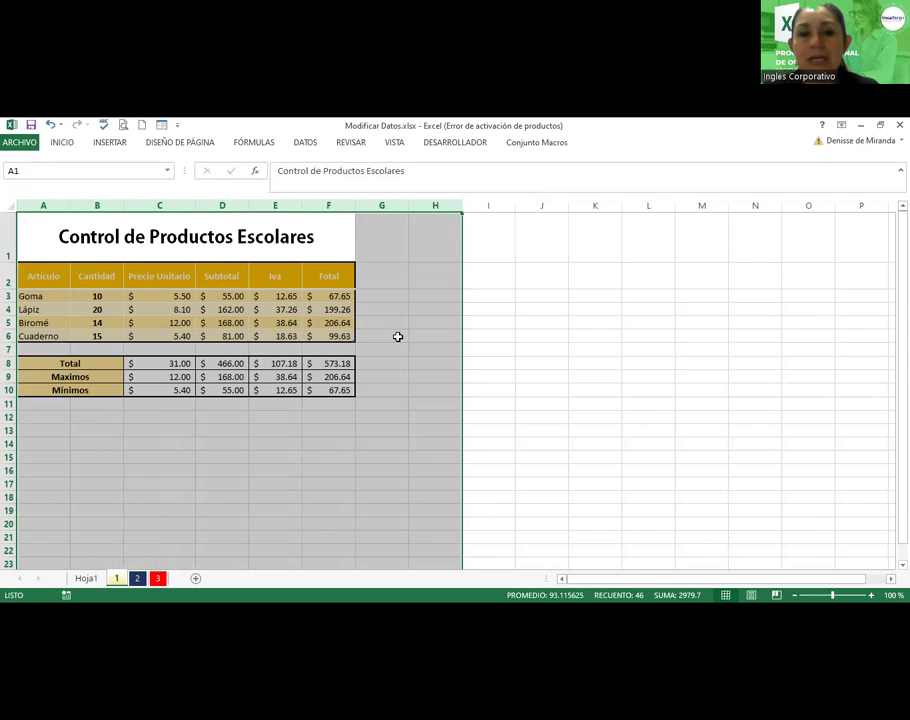
pyautogui.click(474, 323)
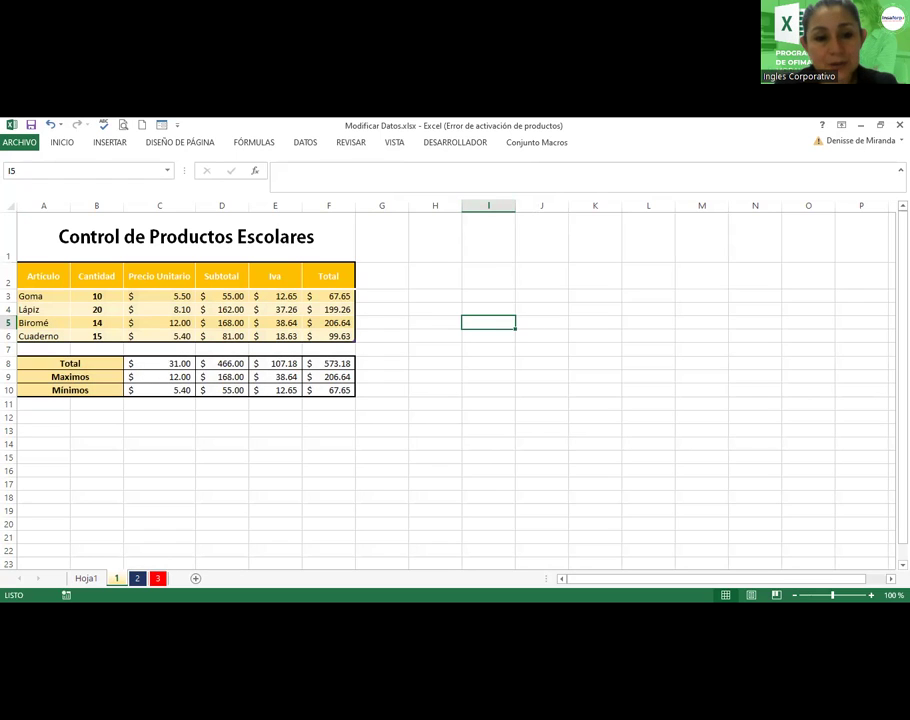
# Rename sheet 1 to 'Productos' and switch to sheet 2.
pyautogui.moveTo(117, 580); pyautogui.dragTo(117, 578)
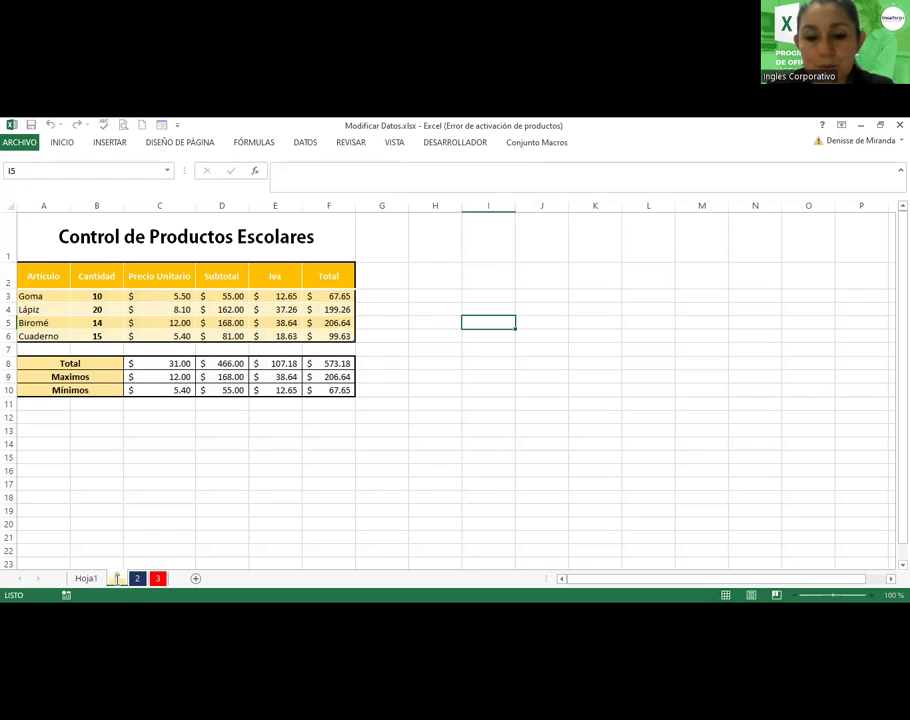
pyautogui.write('Productos')
pyautogui.press('Return')
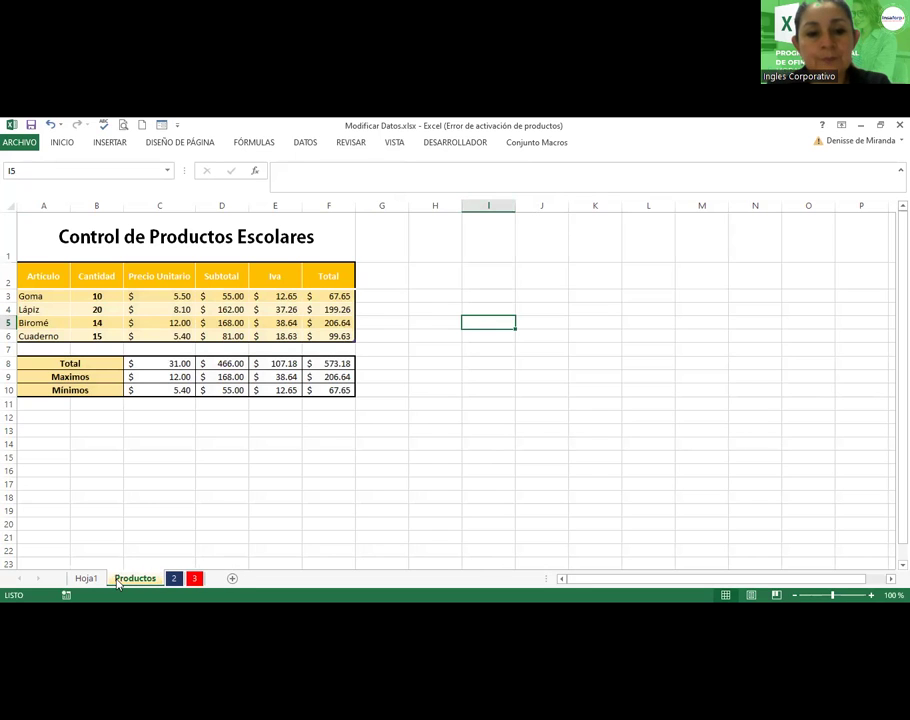
pyautogui.click(172, 579)
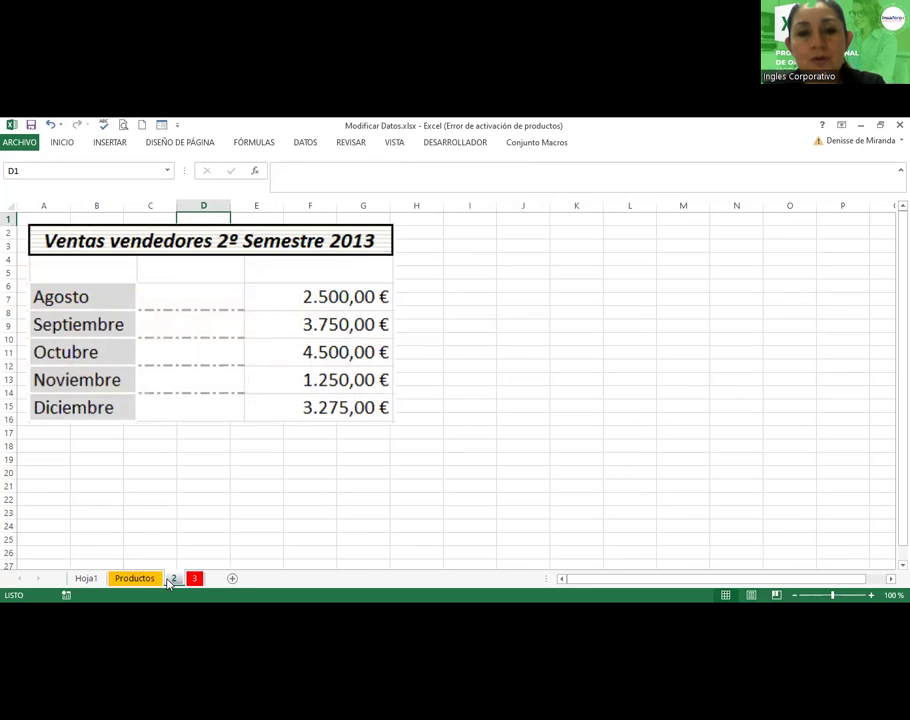
# Move the sales picture right and enter 'Ventas Vendedores 2do. Semestre 2023' in B3.
pyautogui.moveTo(320, 323); pyautogui.dragTo(664, 336)
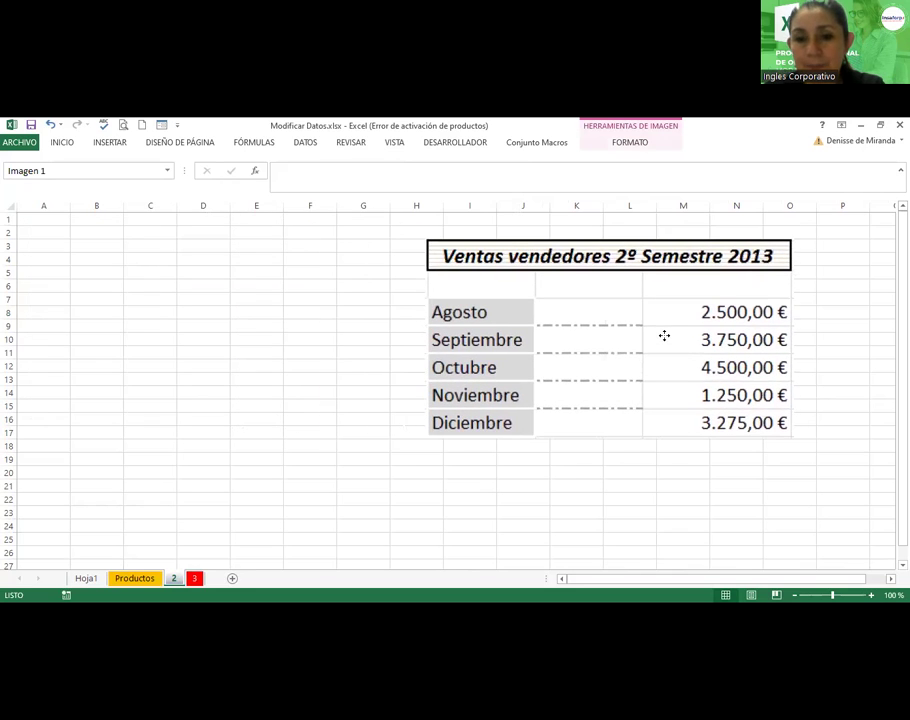
pyautogui.click(81, 252)
pyautogui.write('Ventas Vend')
pyautogui.press('BackSpace')
pyautogui.write('ndedores 2do. T')
pyautogui.press('BackSpace')
pyautogui.write('Se')
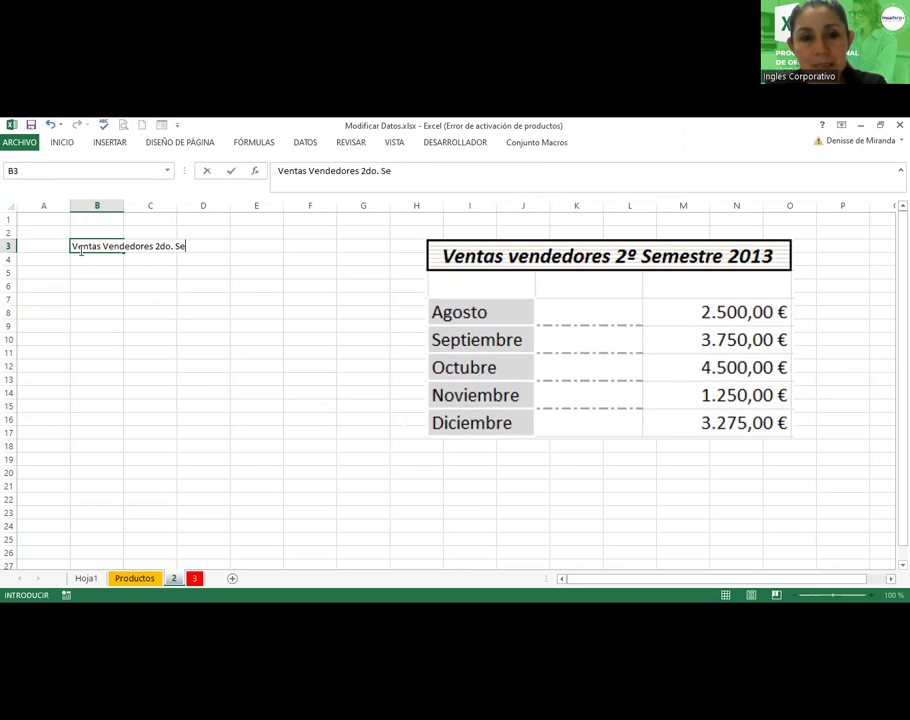
pyautogui.write('mestre 2023')
pyautogui.press('Return')
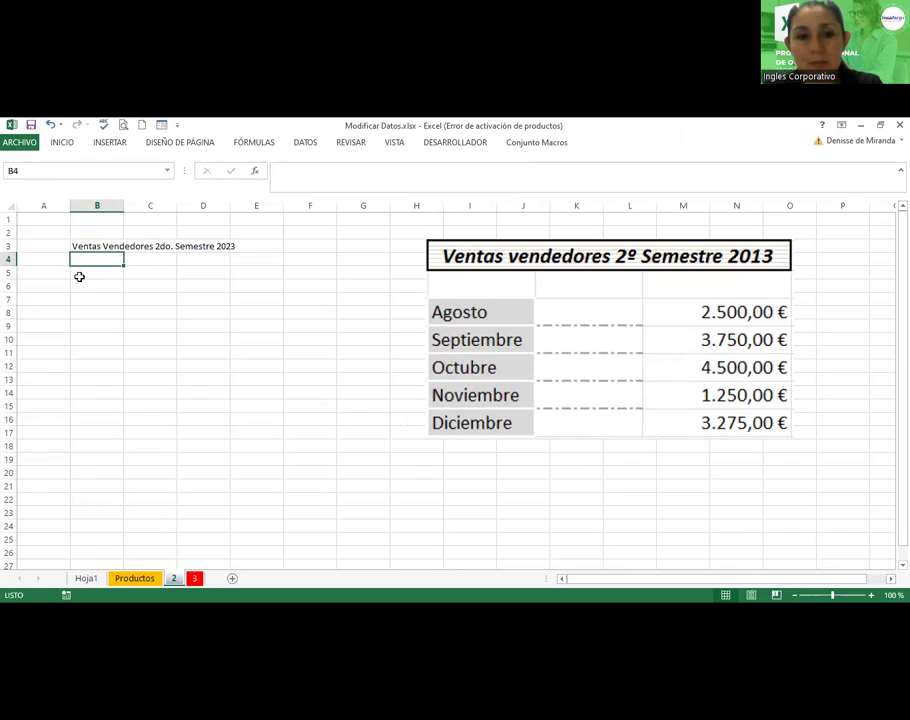
# Enter 'Agosto' as the first month in B5.
pyautogui.click(85, 273)
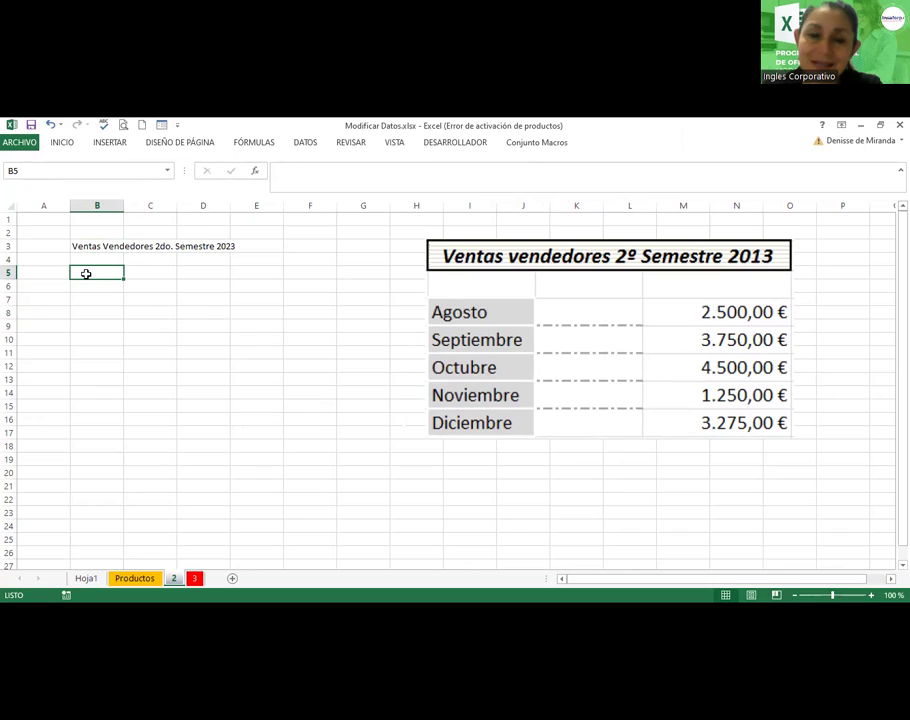
pyautogui.write('Agosto')
pyautogui.press('Return')
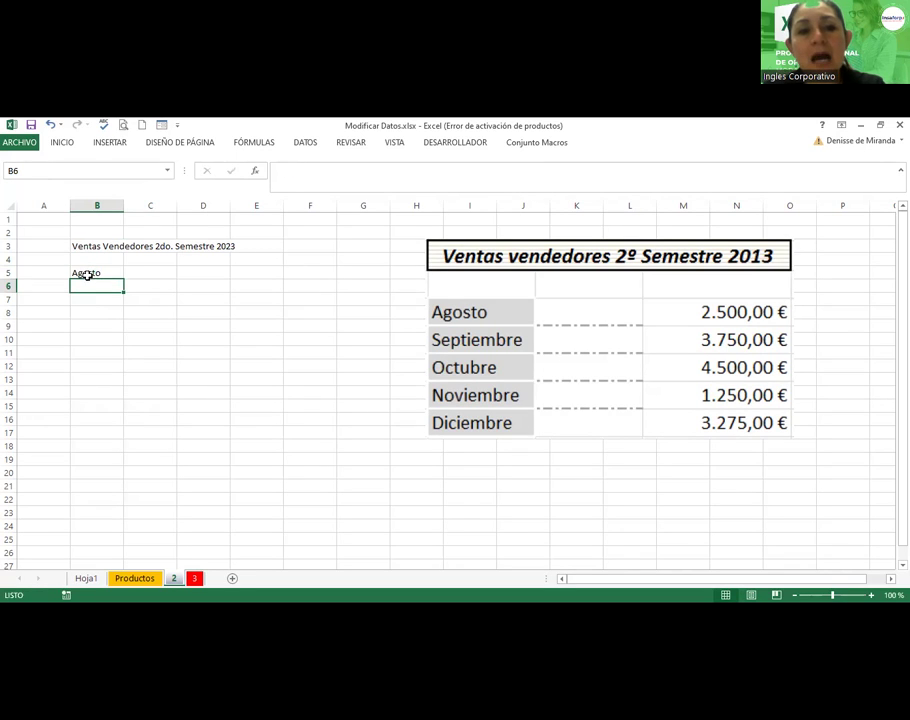
pyautogui.click(86, 273)
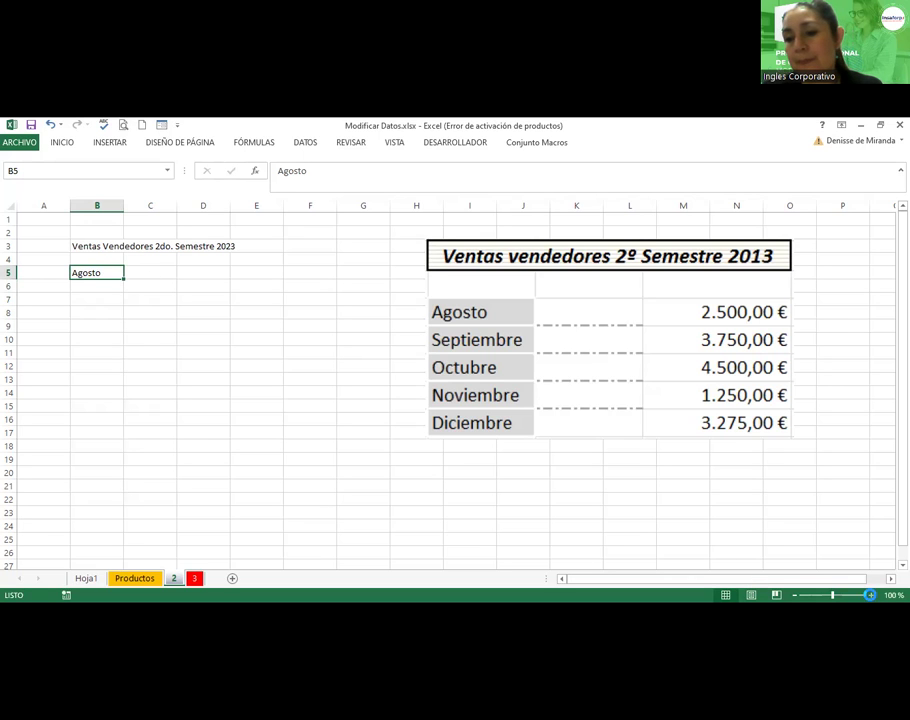
# Fill B6:B9 with Septiembre to Diciembre and shift the reference picture left to show its euro values.
pyautogui.click(870, 595)
pyautogui.click(870, 595)
pyautogui.click(870, 595)
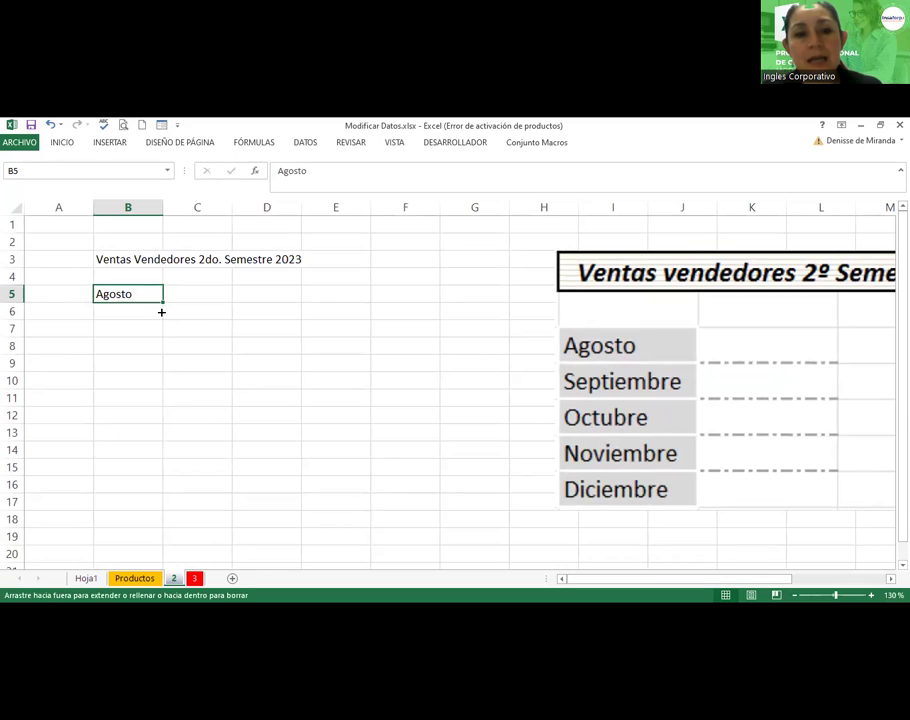
pyautogui.moveTo(161, 312); pyautogui.dragTo(161, 364)
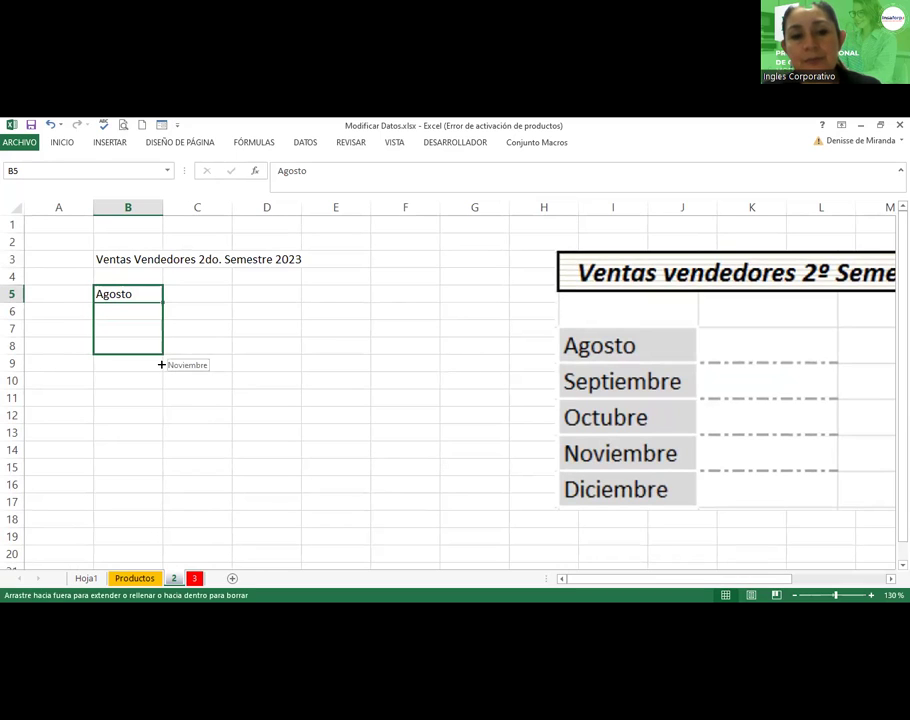
pyautogui.moveTo(161, 365); pyautogui.dragTo(161, 366)
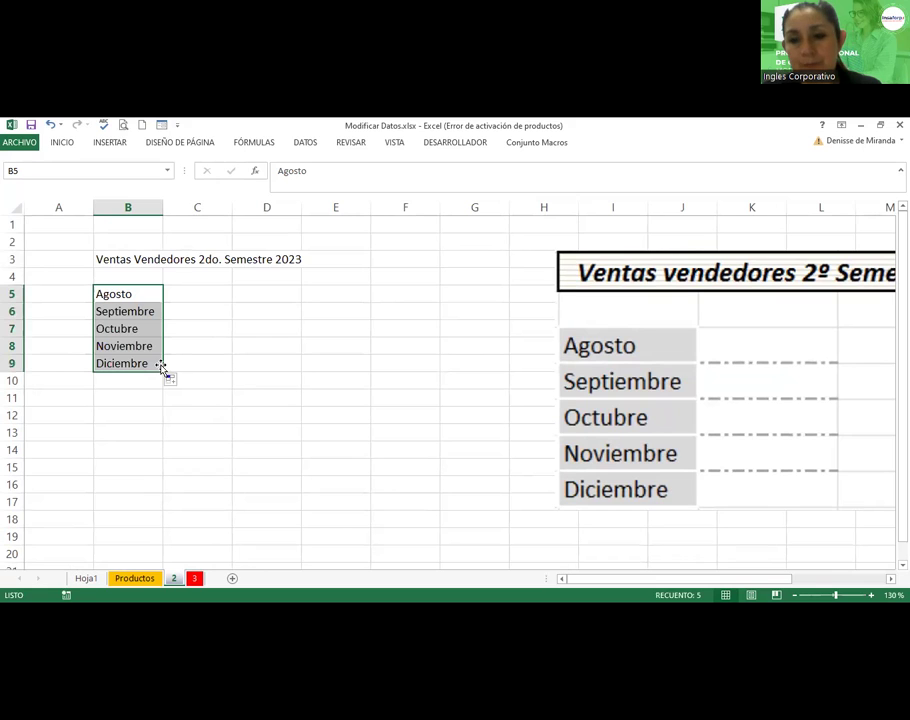
pyautogui.moveTo(712, 404)
pyautogui.mouseDown()
pyautogui.moveTo(591, 397)
pyautogui.moveTo(585, 388)
pyautogui.mouseUp()
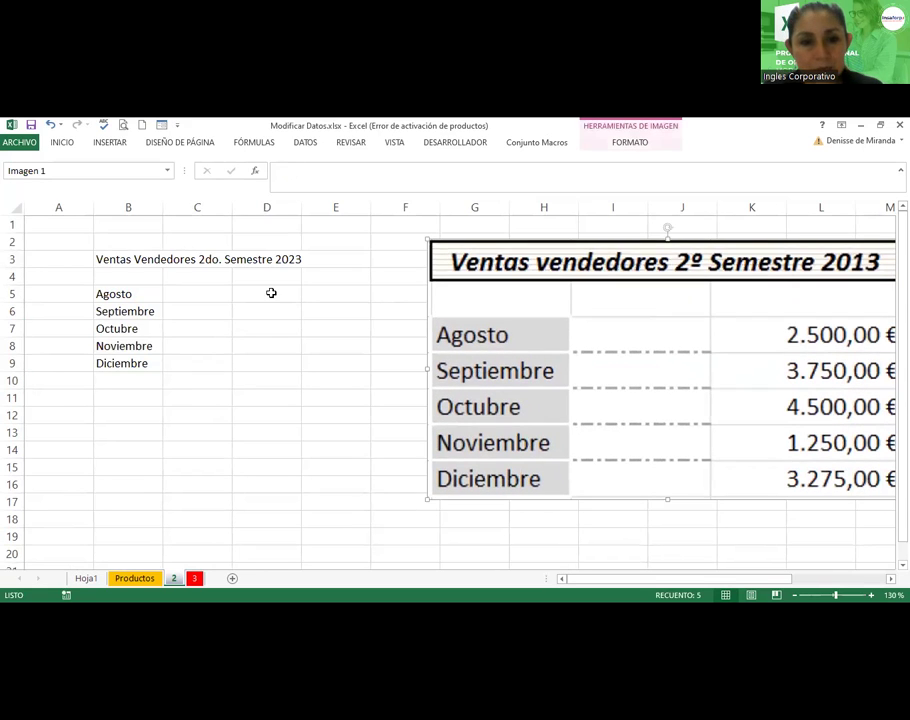
pyautogui.click(327, 297)
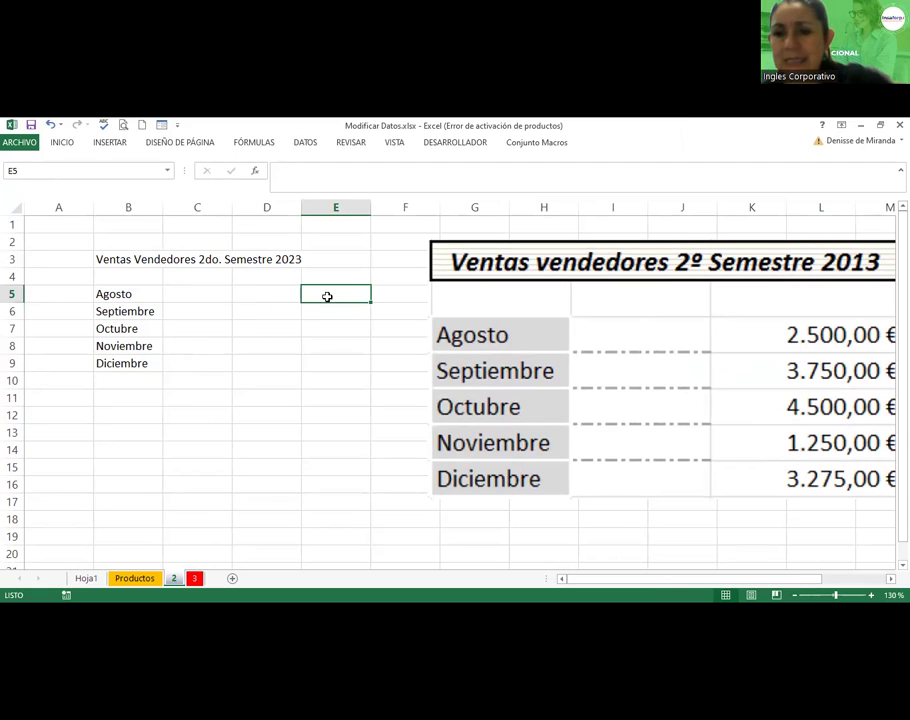
# Enter the amounts 2500, 3750, 4500, 1250 and 3275 in E5 through E9.
pyautogui.write('2500')
pyautogui.press('Return')
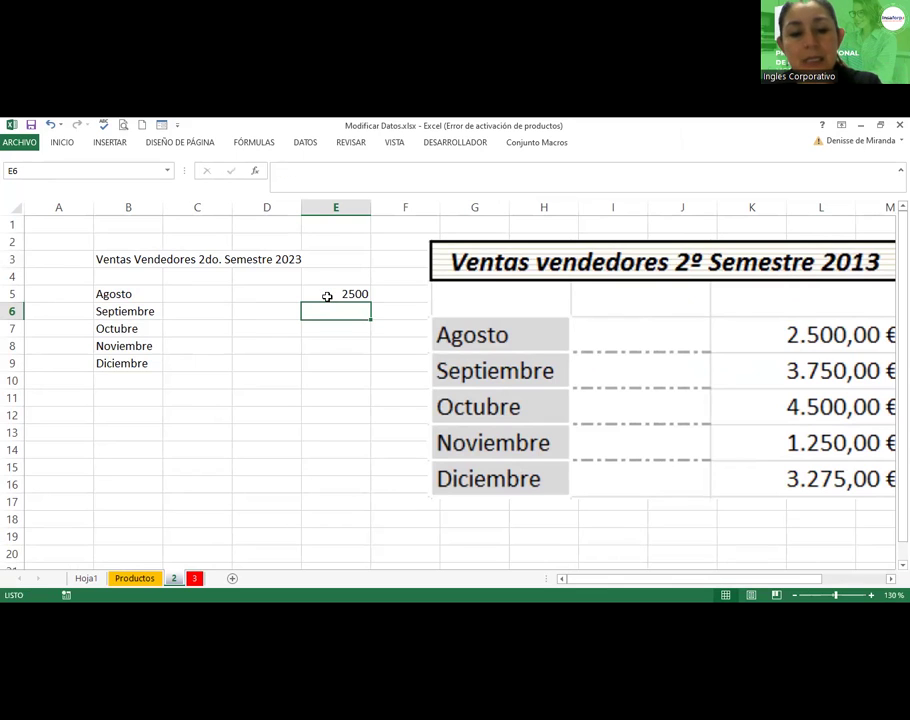
pyautogui.write('37')
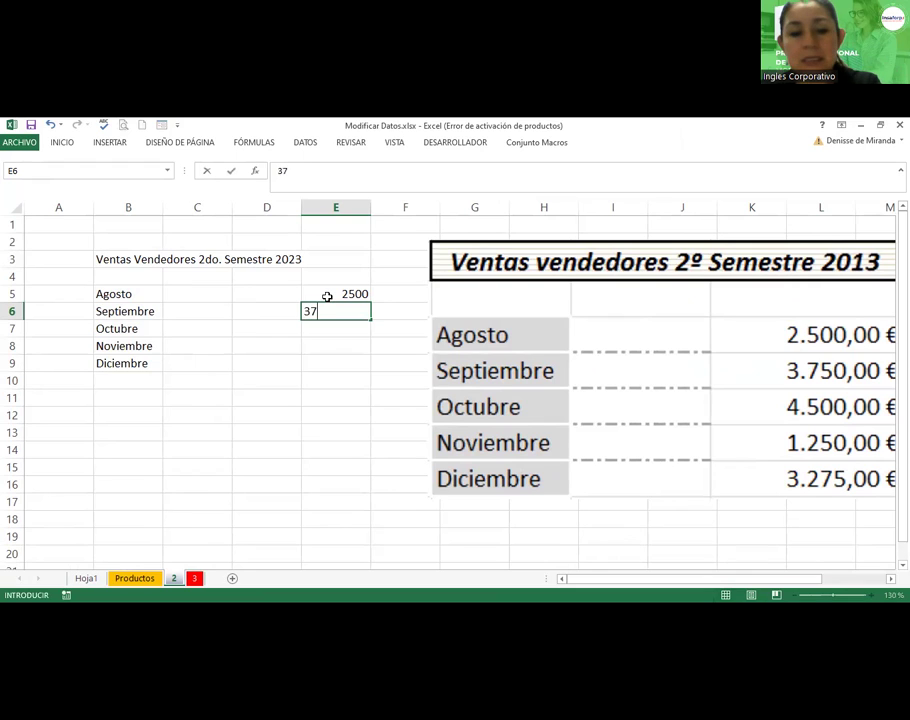
pyautogui.write('50')
pyautogui.press('Return')
pyautogui.write('4500')
pyautogui.press('Return')
pyautogui.write('1')
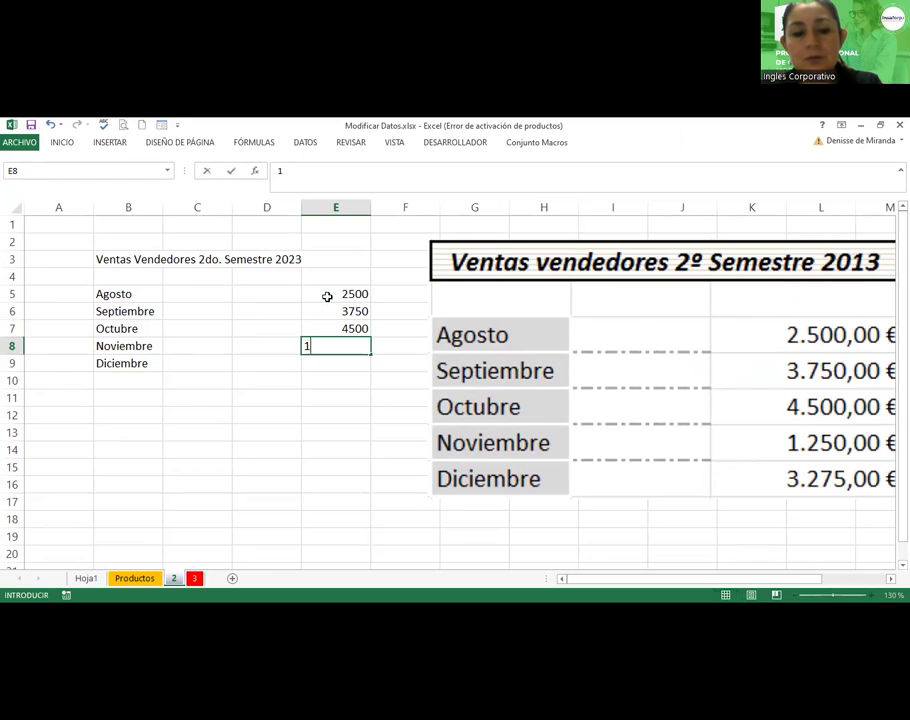
pyautogui.write('59')
pyautogui.press('BackSpace')
pyautogui.press('BackSpace')
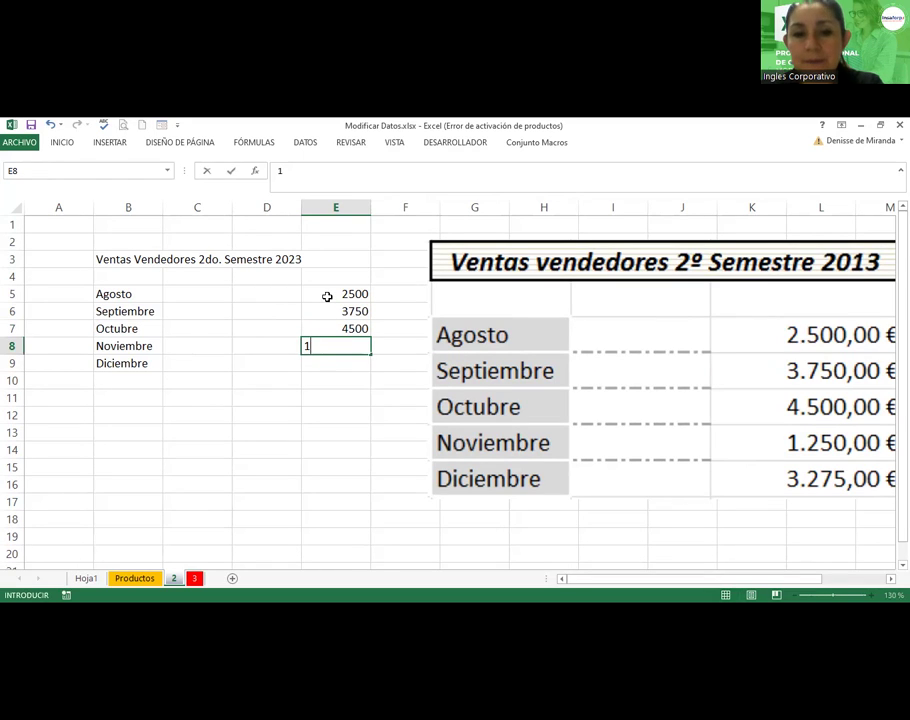
pyautogui.write('250')
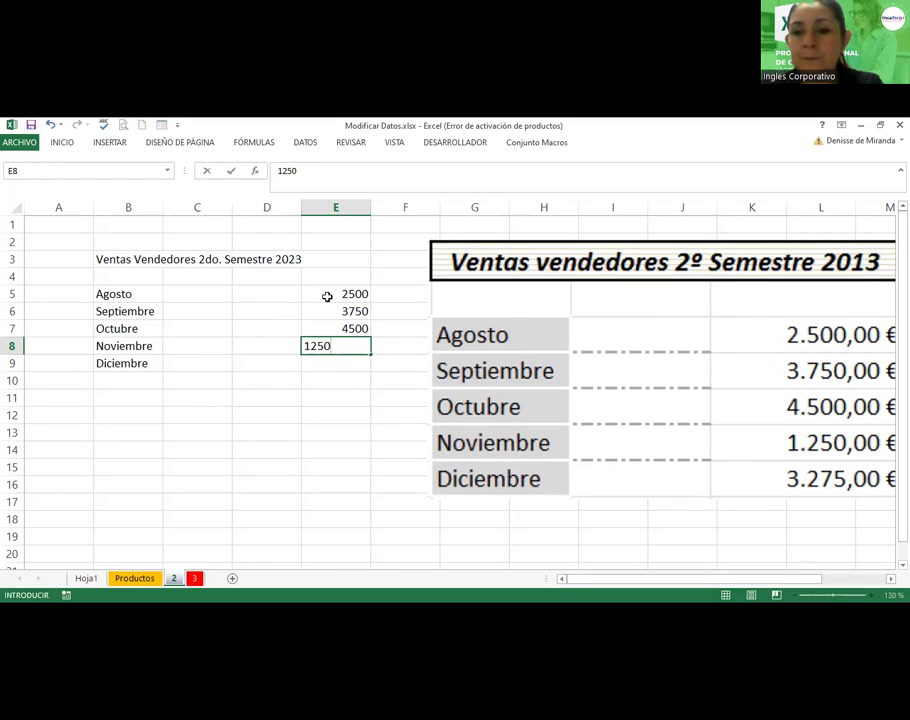
pyautogui.press('Return')
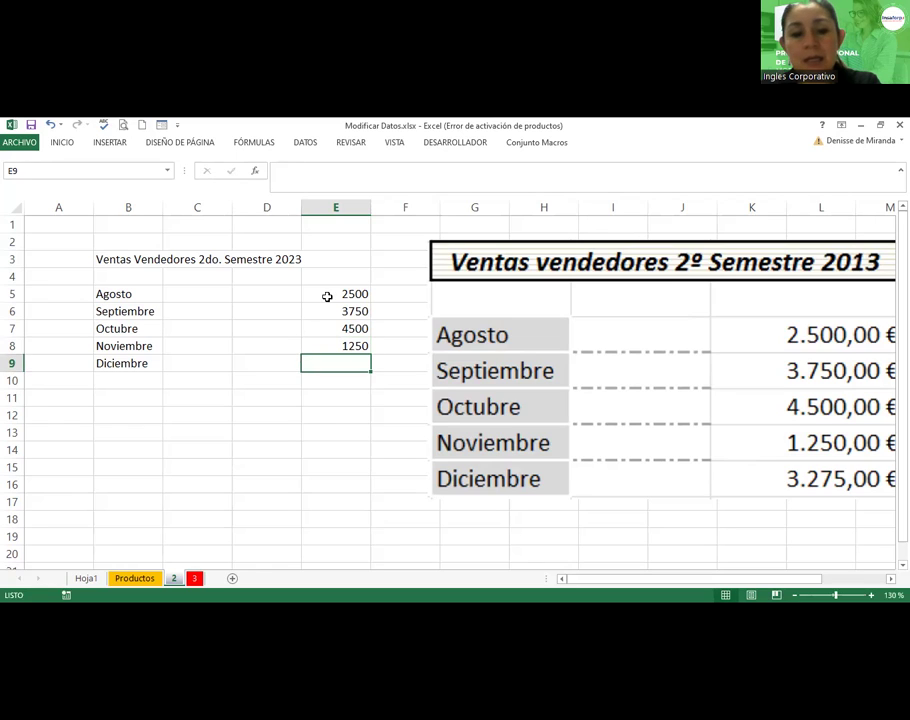
pyautogui.write('32')
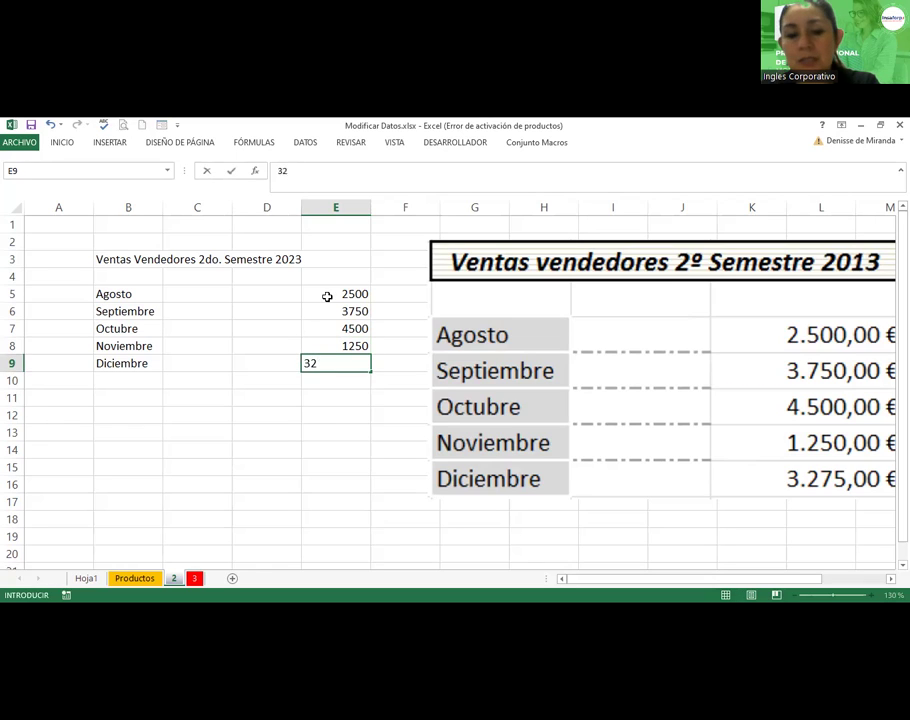
pyautogui.write('75')
pyautogui.press('Return')
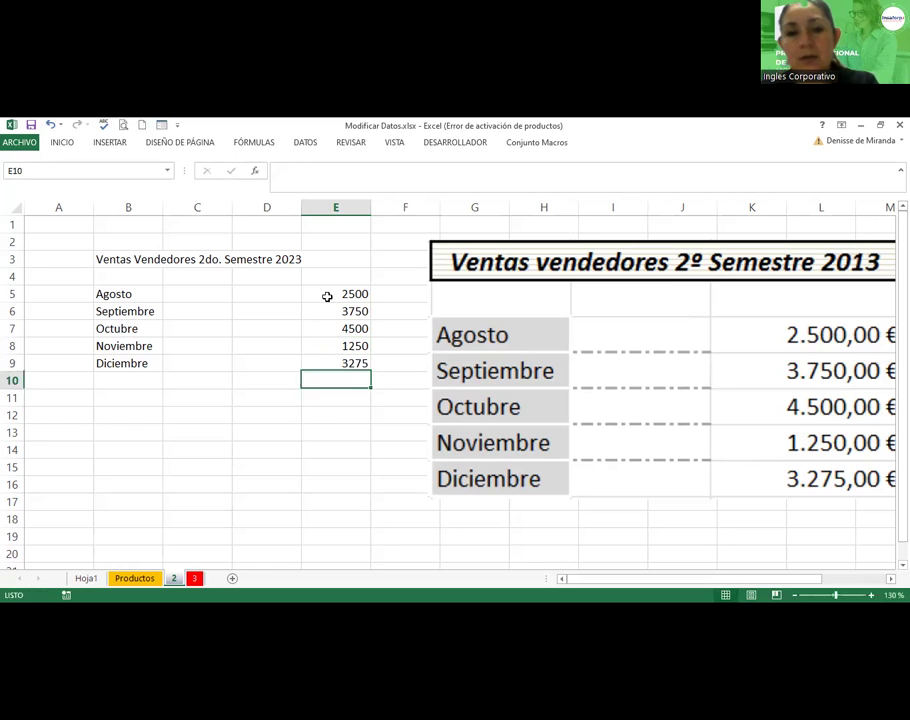
pyautogui.click(326, 296)
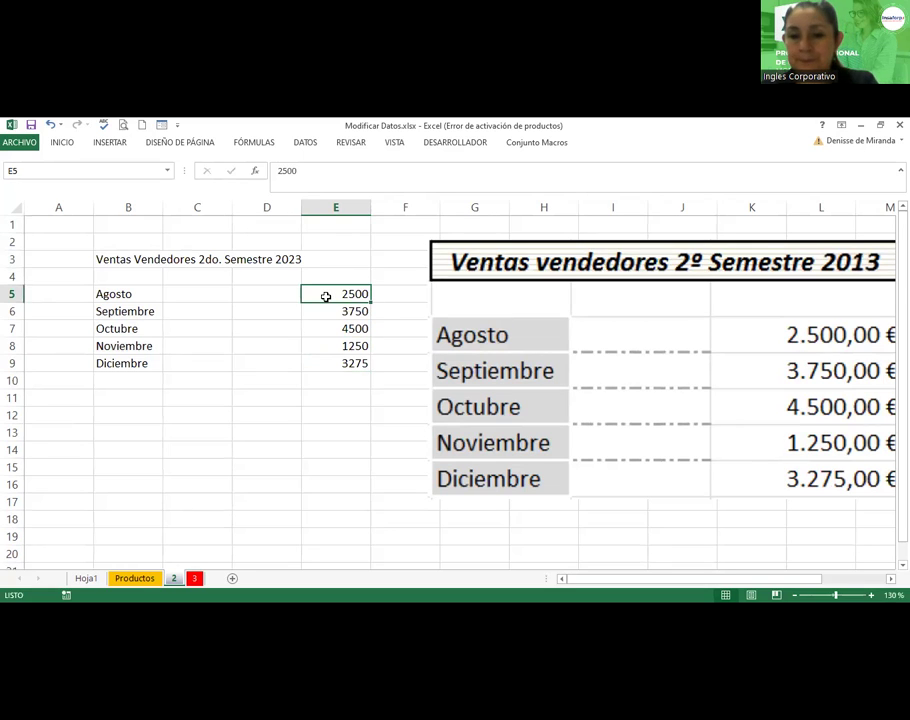
# Shrink the reference picture and place it beside the data, around columns G–J, rows 3–10.
pyautogui.click(668, 242)
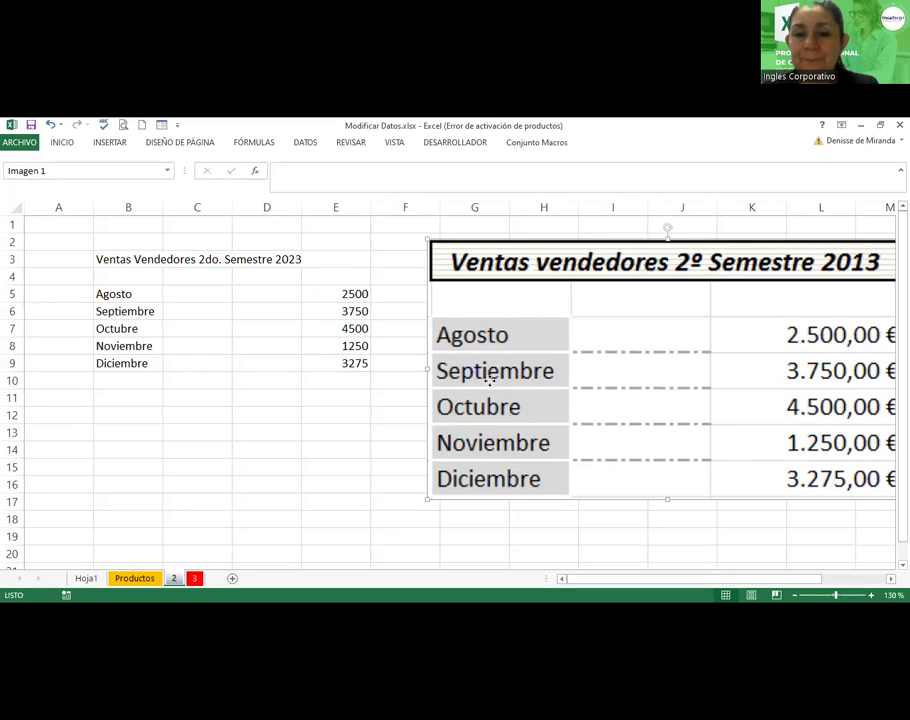
pyautogui.moveTo(428, 305); pyautogui.dragTo(404, 305)
pyautogui.moveTo(403, 235); pyautogui.dragTo(682, 355)
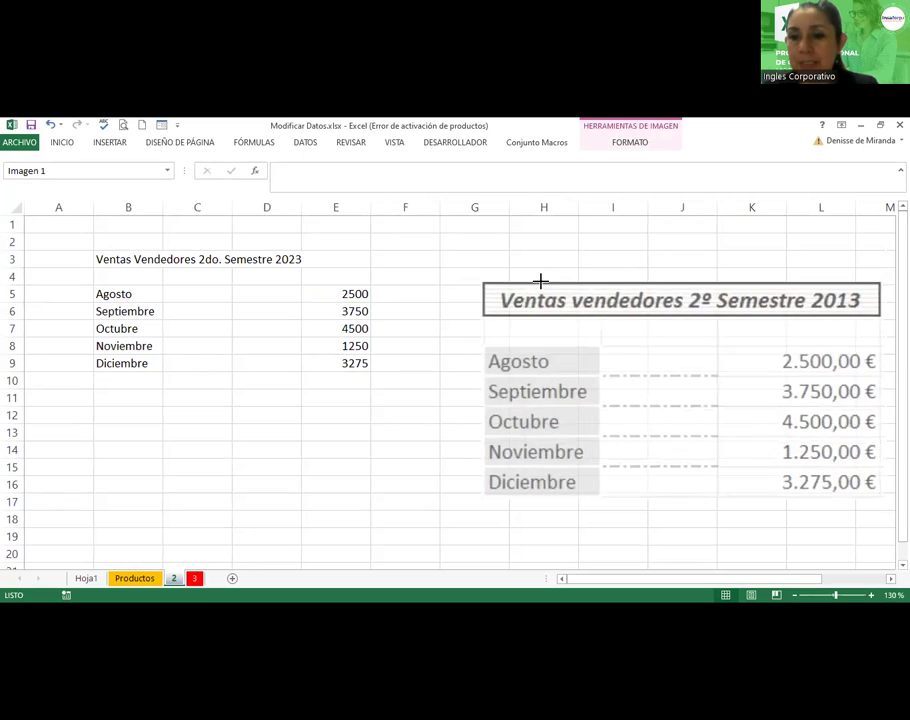
pyautogui.moveTo(841, 454); pyautogui.dragTo(656, 349)
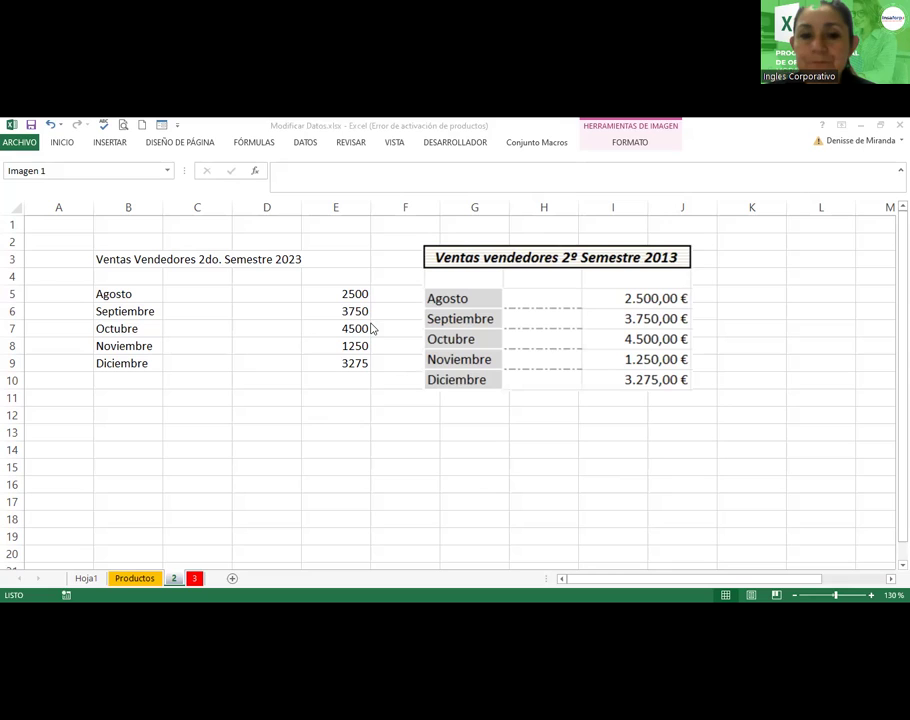
pyautogui.click(337, 297)
# Select E5:E9 and open Format Cells on the Contabilidad (accounting) category.
pyautogui.moveTo(336, 296); pyautogui.dragTo(340, 362)
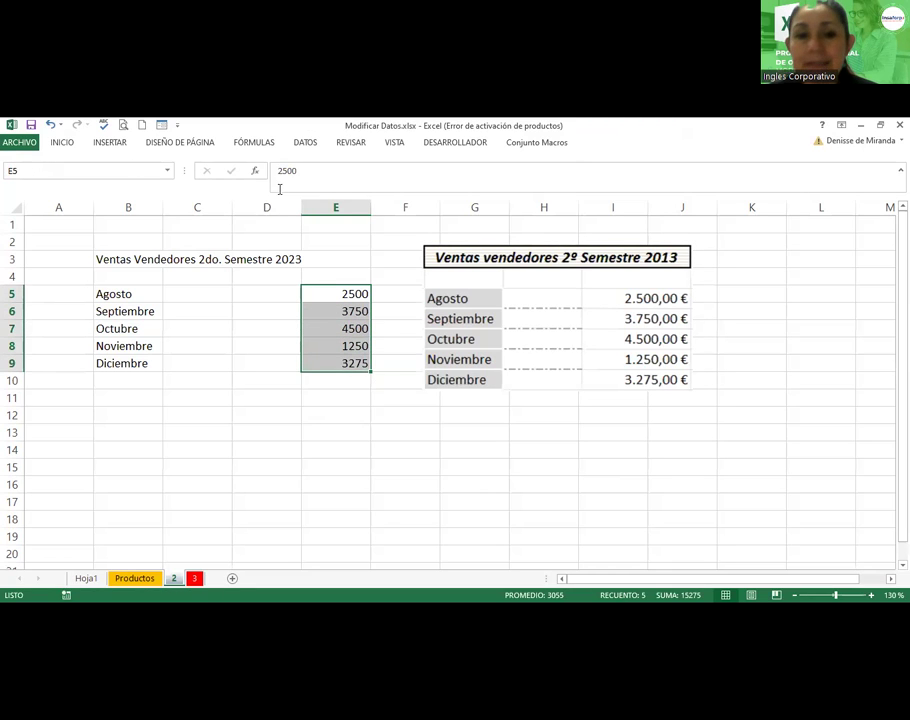
pyautogui.click(62, 142)
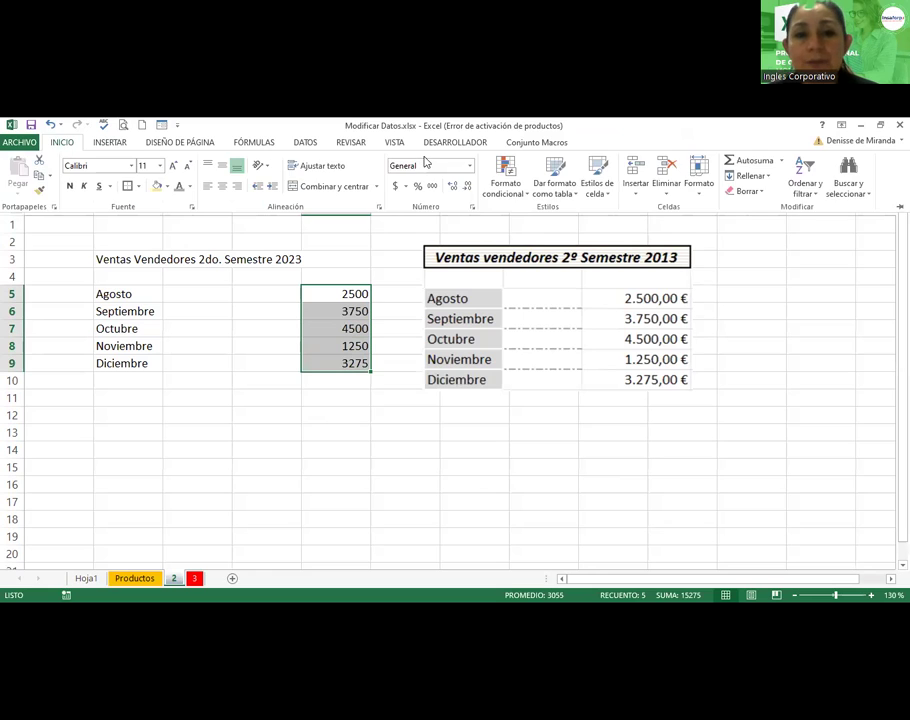
pyautogui.click(474, 212)
pyautogui.click(469, 261)
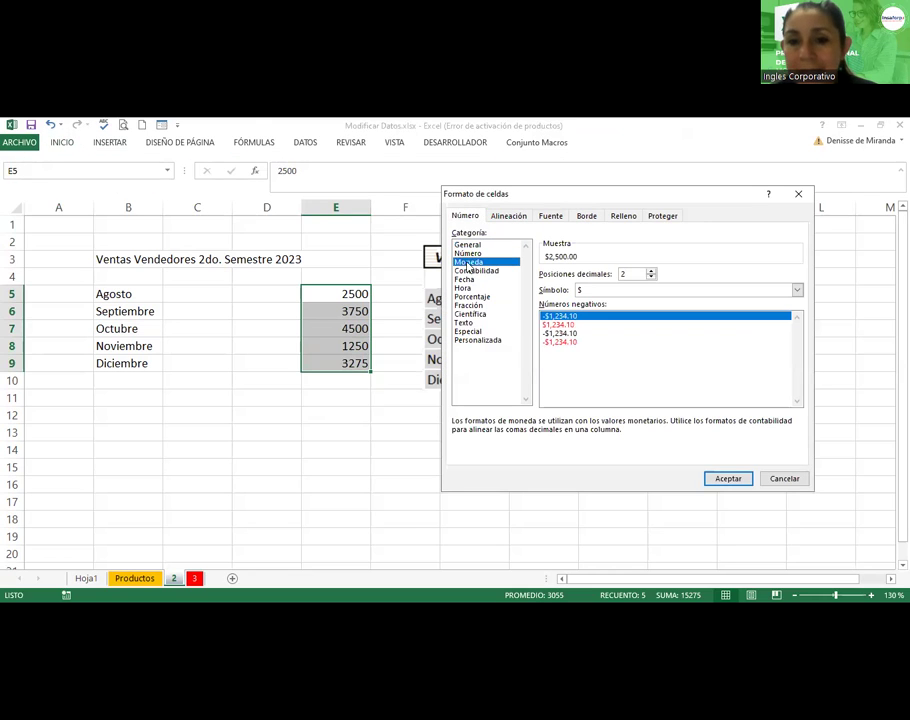
pyautogui.click(798, 290)
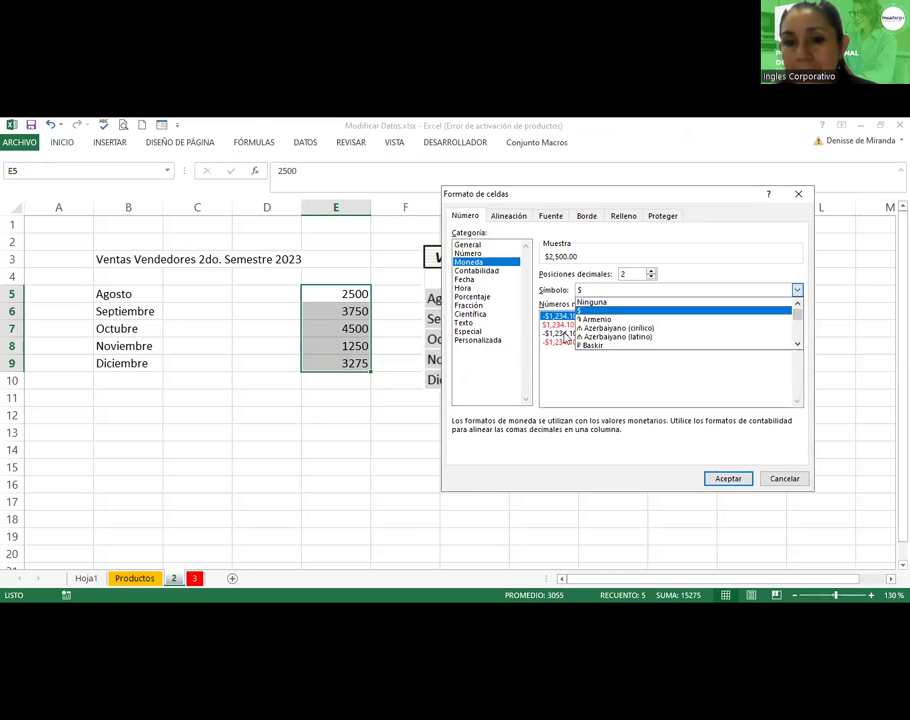
pyautogui.click(476, 271)
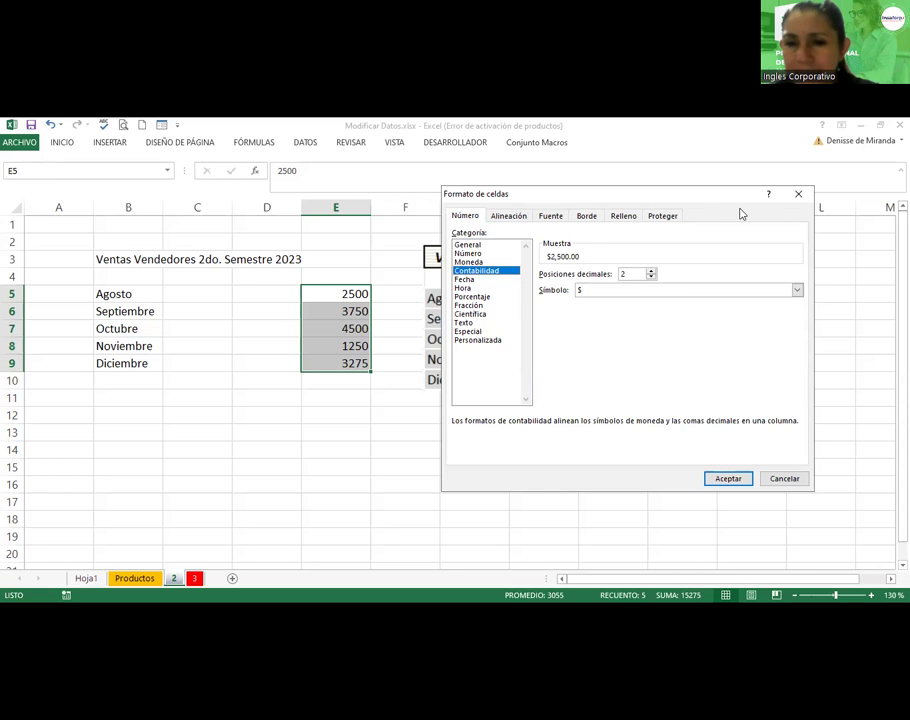
# Set the accounting symbol to € Alemán (Alemania) and apply it, previewing 2.500,00 €.
pyautogui.moveTo(740, 208); pyautogui.dragTo(688, 205)
pyautogui.click(745, 288)
pyautogui.click(744, 289)
pyautogui.click(746, 342)
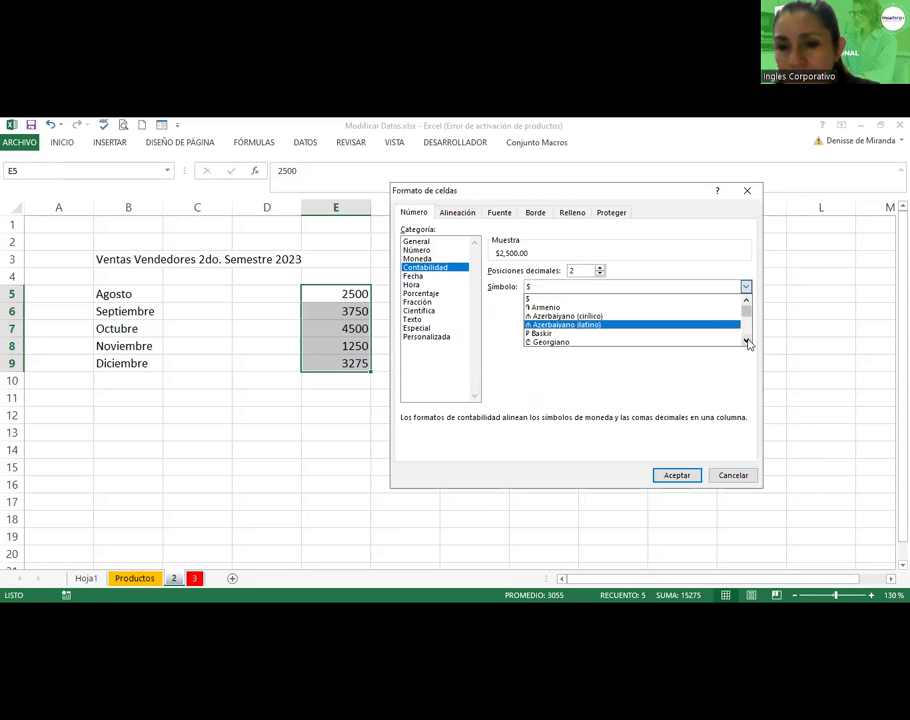
pyautogui.click(748, 343)
pyautogui.click(748, 343)
pyautogui.click(748, 343)
pyautogui.click(748, 343)
pyautogui.click(748, 343)
pyautogui.click(748, 343)
pyautogui.click(748, 343)
pyautogui.click(748, 343)
pyautogui.click(748, 343)
pyautogui.click(748, 343)
pyautogui.click(748, 343)
pyautogui.doubleClick(748, 343)
pyautogui.tripleClick(748, 343)
pyautogui.tripleClick(748, 343)
pyautogui.click(748, 343)
pyautogui.click(748, 343)
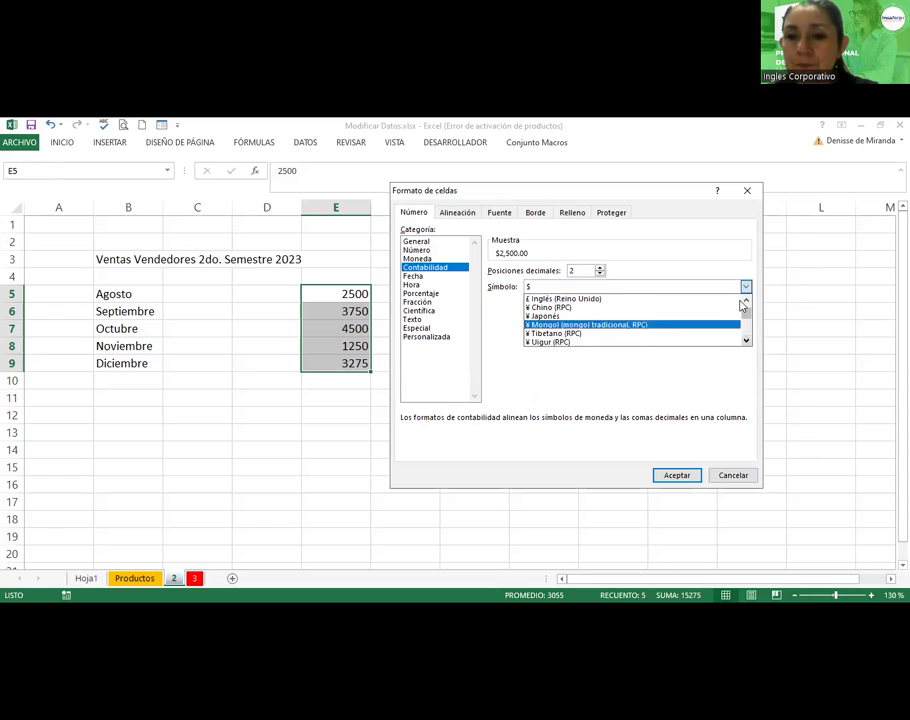
pyautogui.click(746, 300)
pyautogui.click(746, 300)
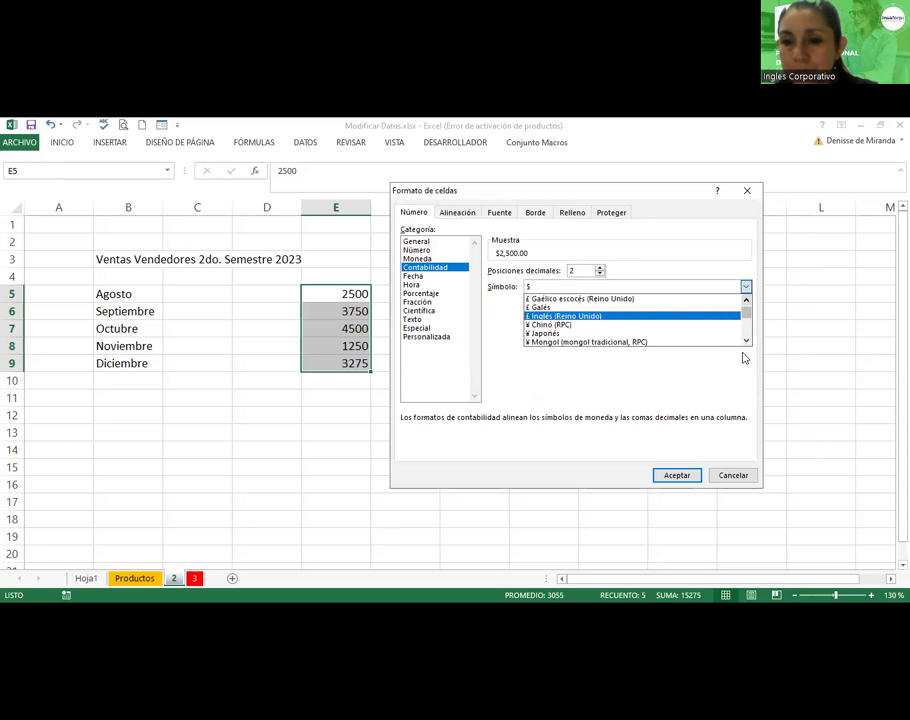
pyautogui.doubleClick(748, 343)
pyautogui.doubleClick(748, 343)
pyautogui.tripleClick(748, 343)
pyautogui.doubleClick(748, 343)
pyautogui.click(748, 343)
pyautogui.click(747, 343)
pyautogui.click(747, 343)
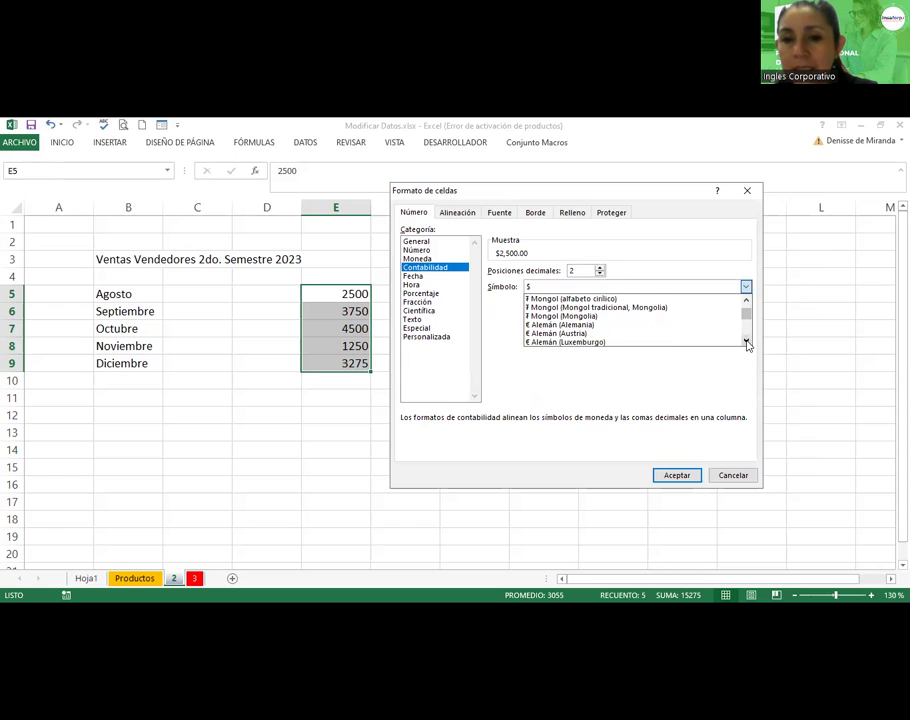
pyautogui.click(747, 343)
pyautogui.click(747, 343)
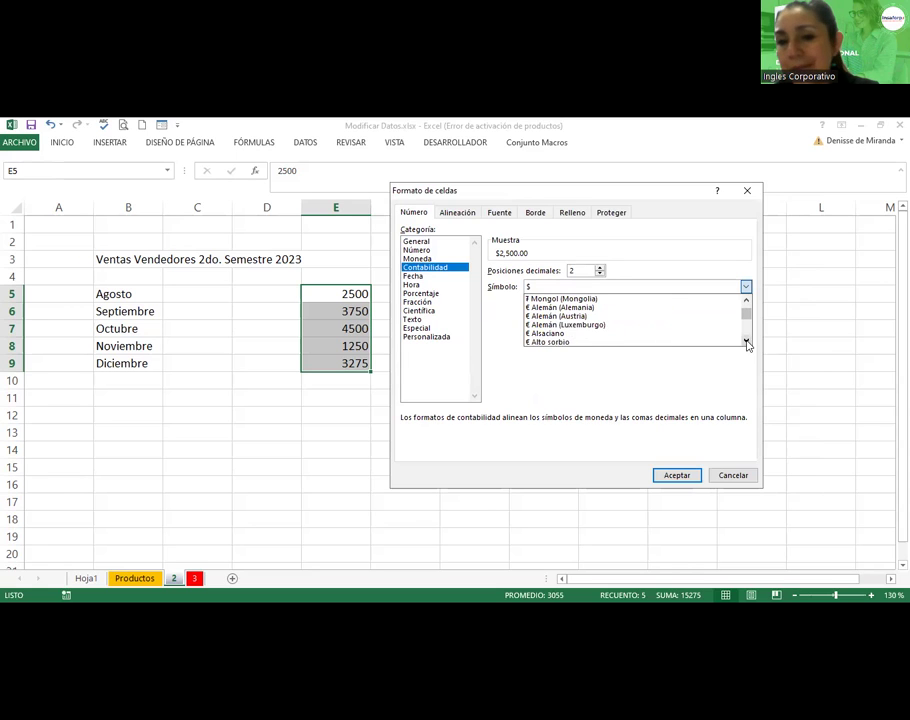
pyautogui.click(531, 308)
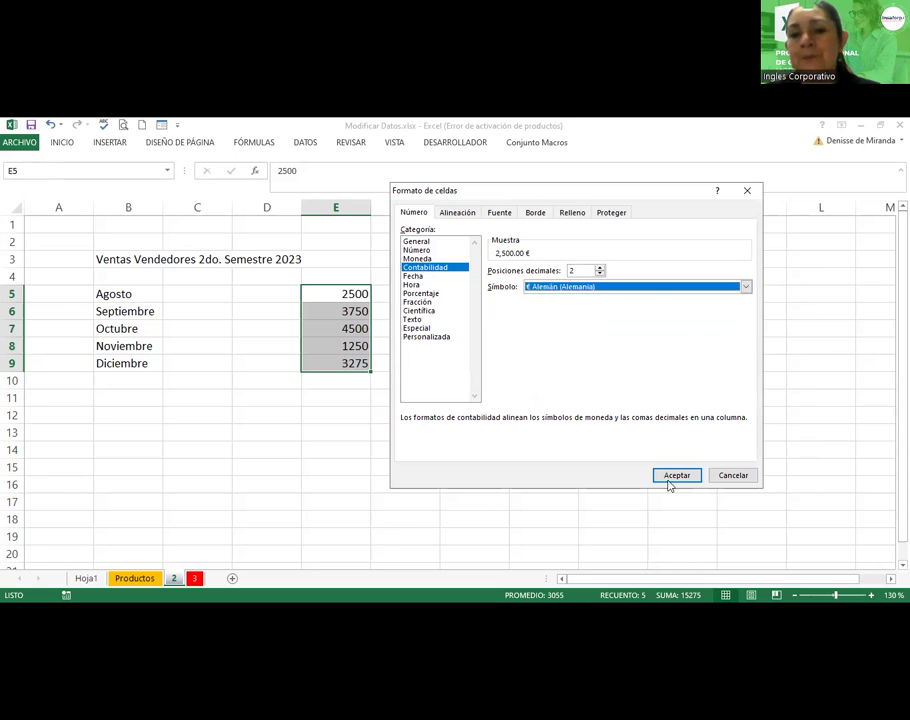
pyautogui.click(678, 479)
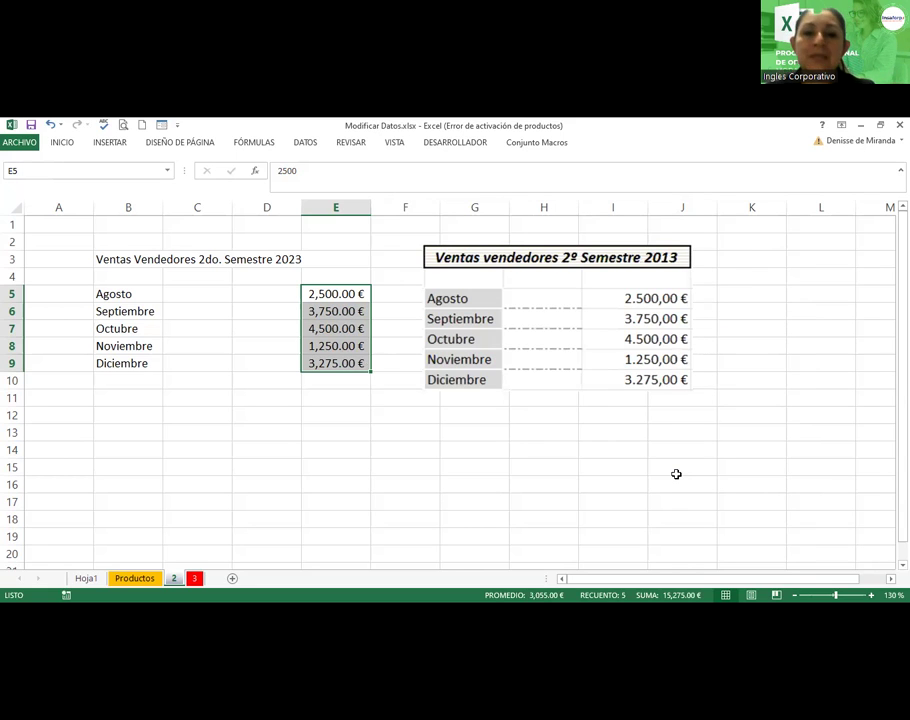
# Widen column E, bold the amounts in E5:E9 and zoom in to 160%.
pyautogui.moveTo(369, 208); pyautogui.dragTo(391, 209)
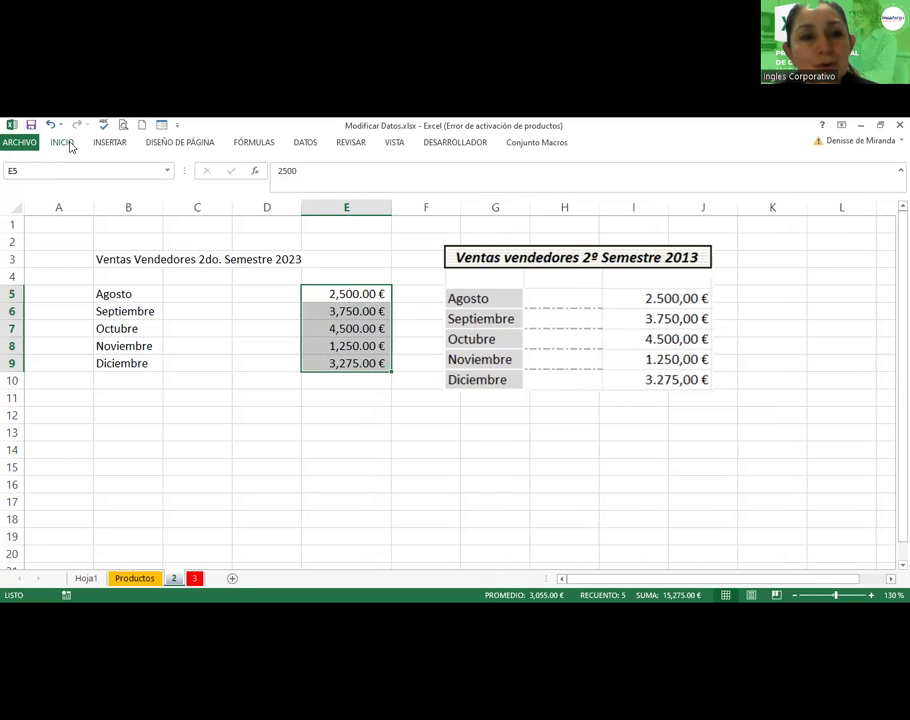
pyautogui.click(61, 142)
pyautogui.click(68, 186)
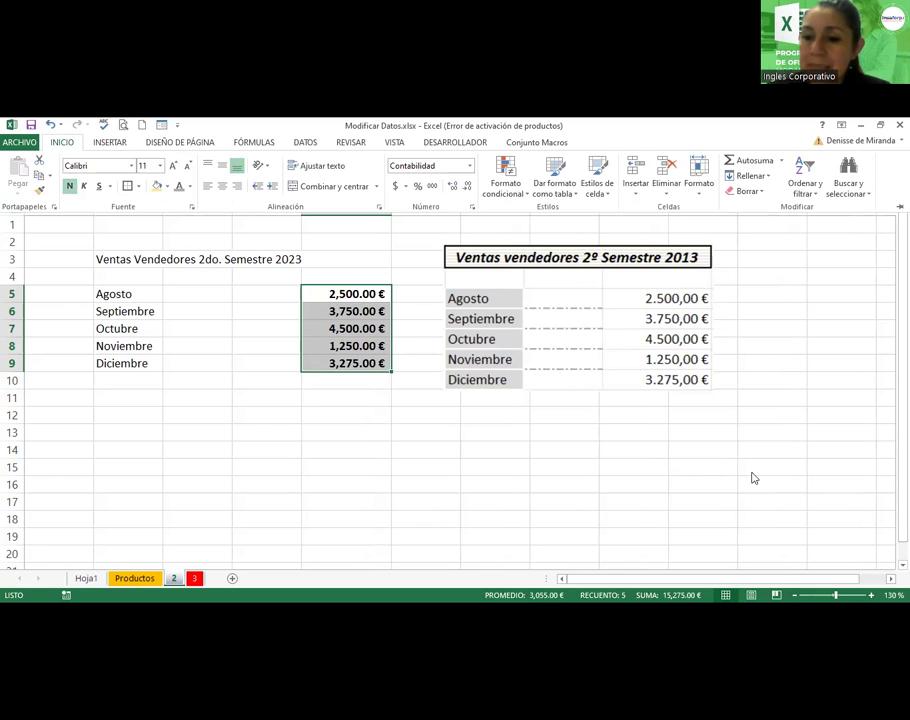
pyautogui.hotkey('ctrl', 'F1')
pyautogui.click(871, 595)
pyautogui.click(871, 595)
pyautogui.click(871, 595)
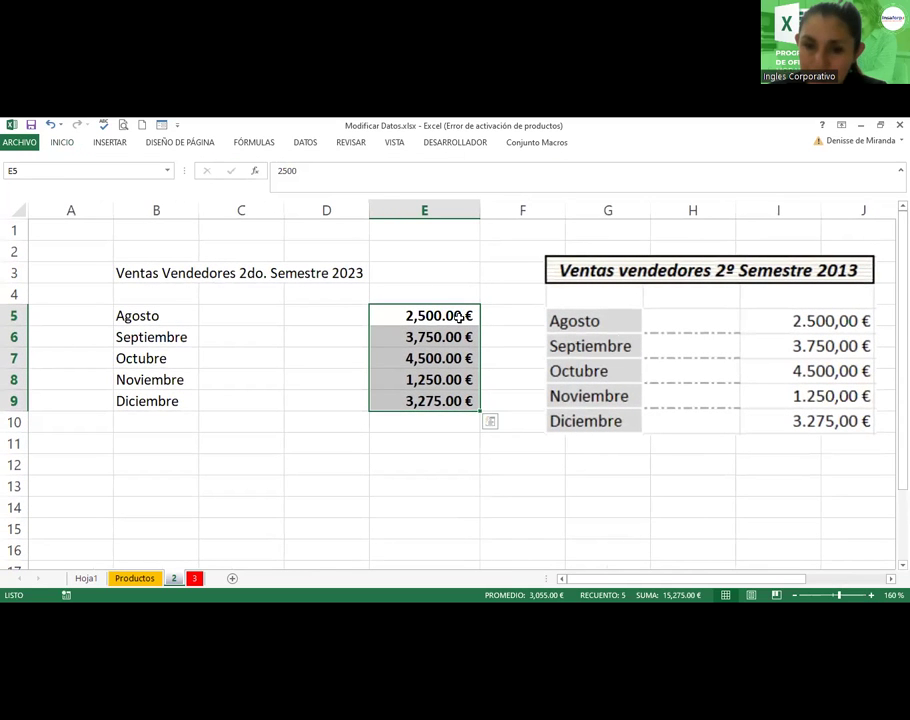
pyautogui.click(63, 142)
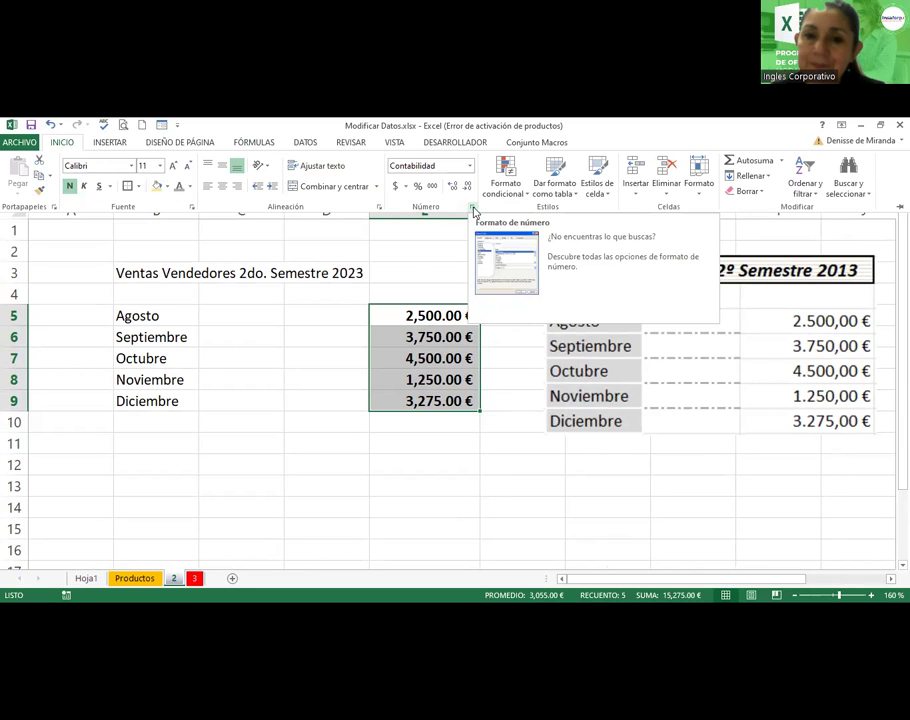
# Apply a currency format, then the euro accounting format from the ribbon list, to E5:E9.
pyautogui.click(474, 209)
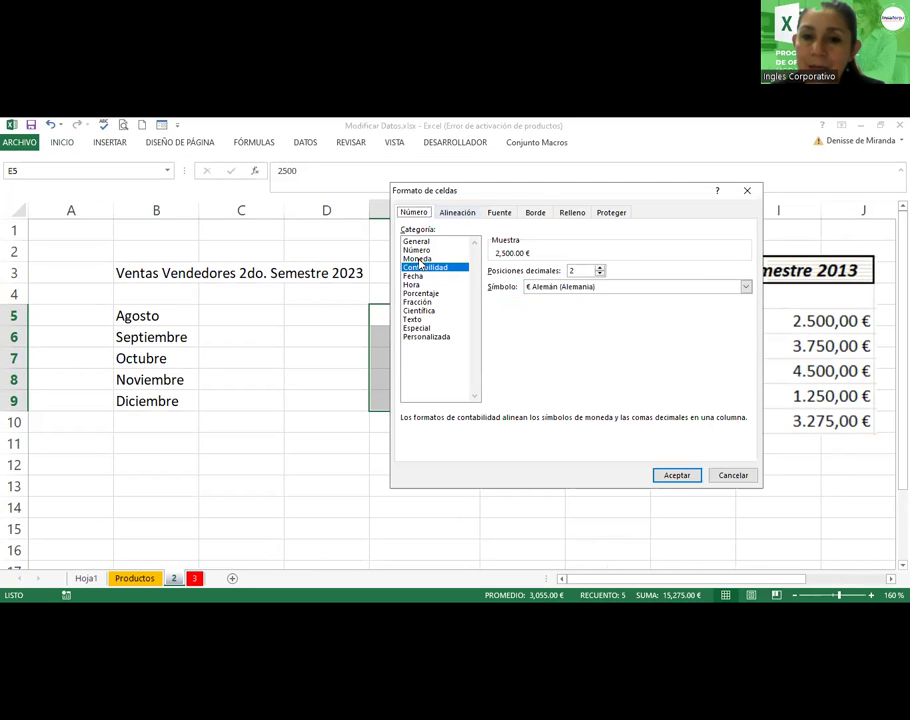
pyautogui.click(418, 259)
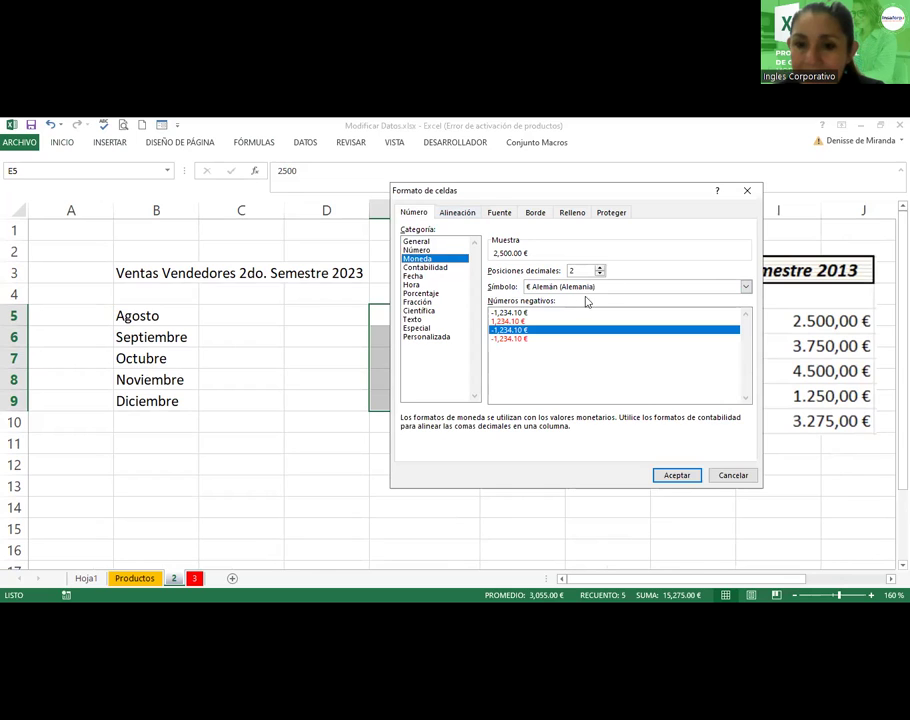
pyautogui.click(675, 474)
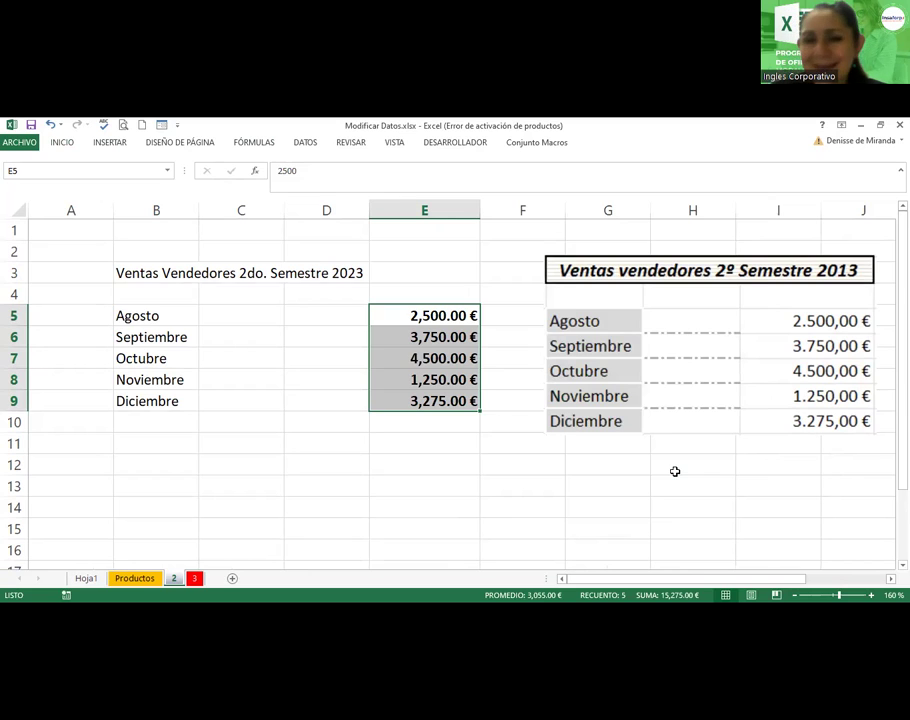
pyautogui.click(62, 144)
pyautogui.click(469, 170)
pyautogui.click(408, 190)
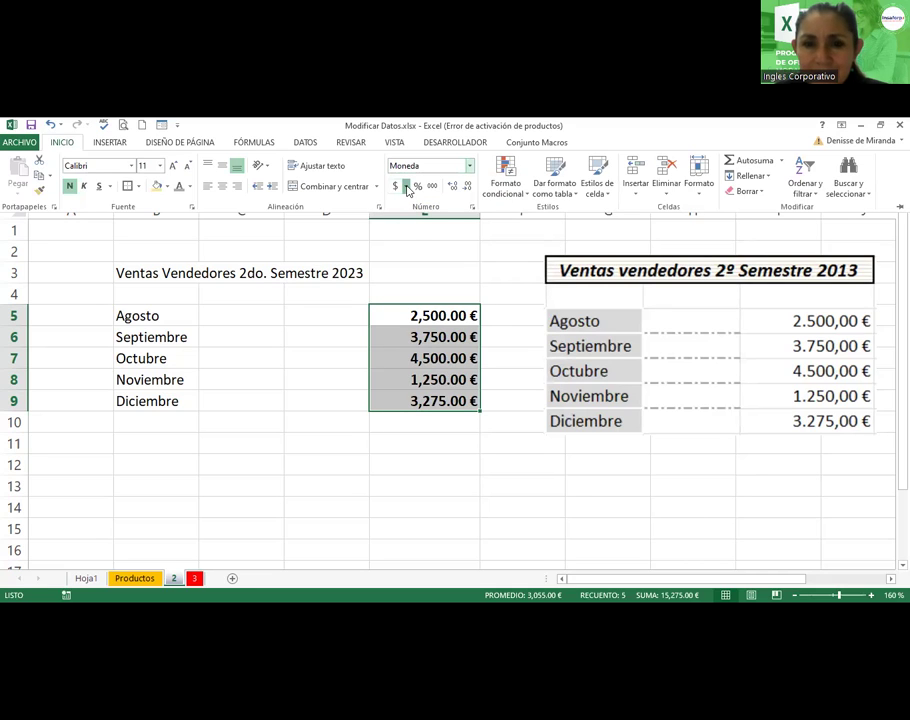
pyautogui.click(406, 187)
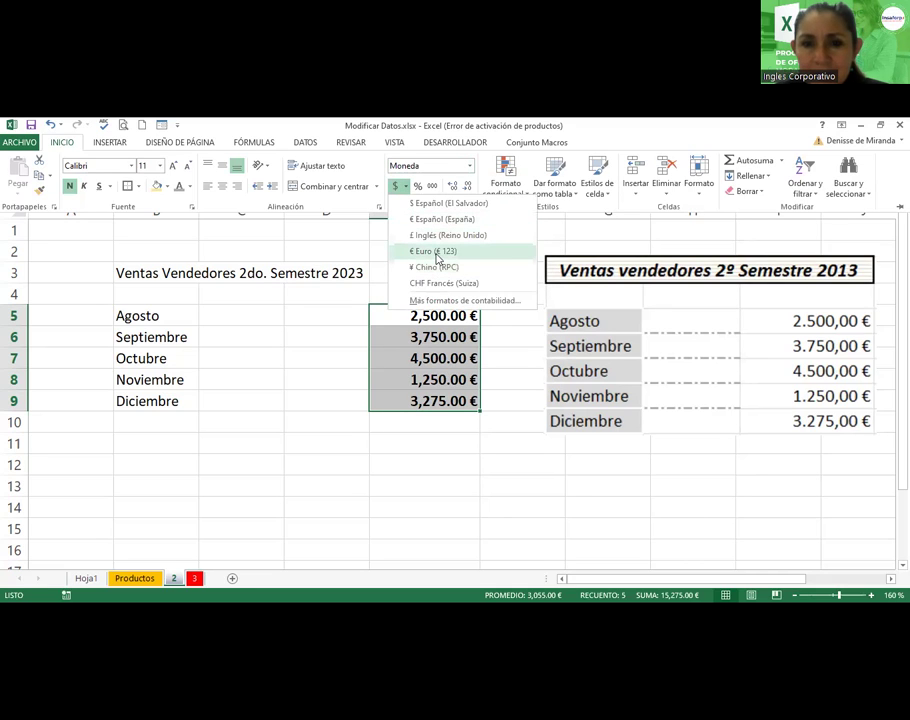
pyautogui.click(436, 251)
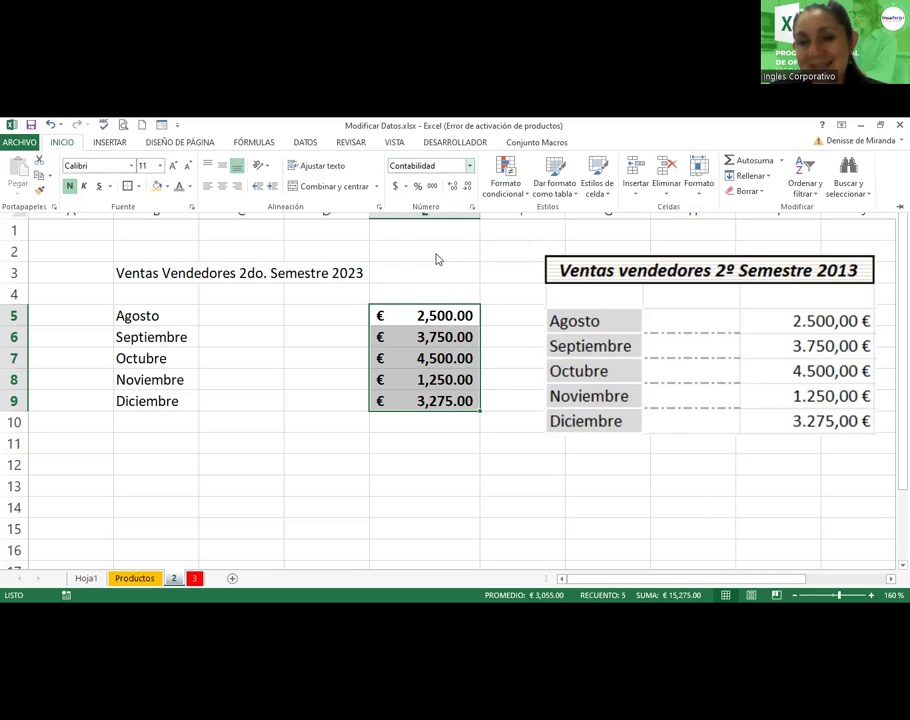
# Set the accounting symbol to € Español (España - alfabetización tradicional) and accept.
pyautogui.click(473, 208)
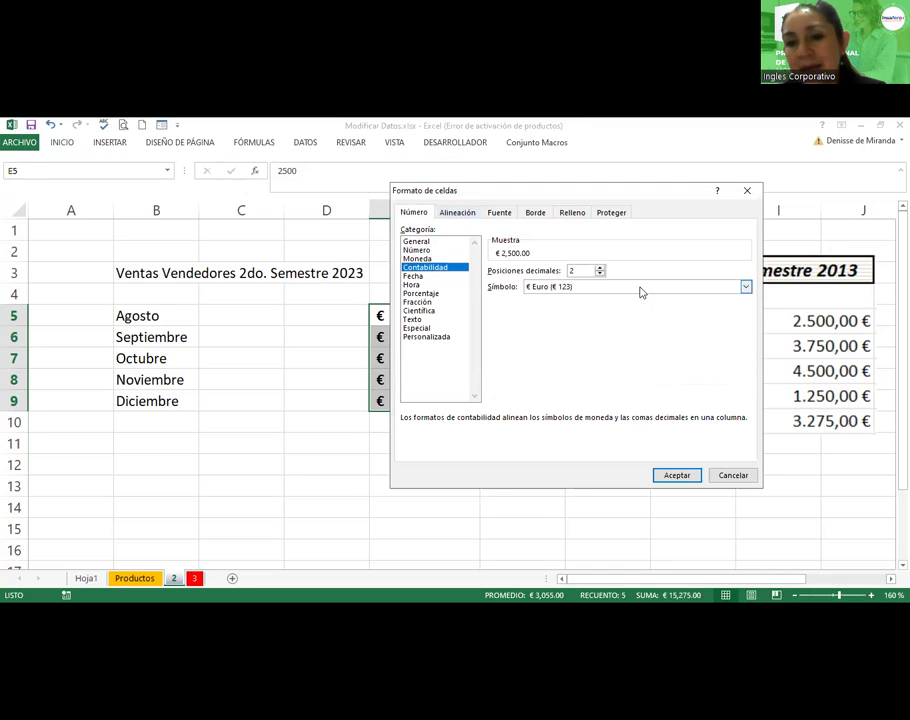
pyautogui.click(595, 287)
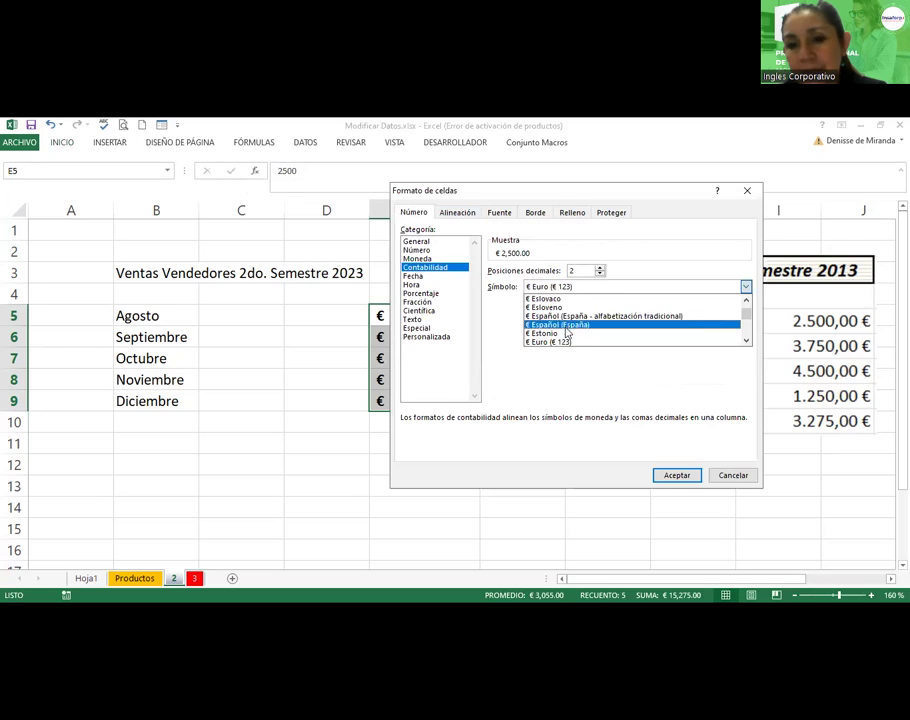
pyautogui.click(564, 318)
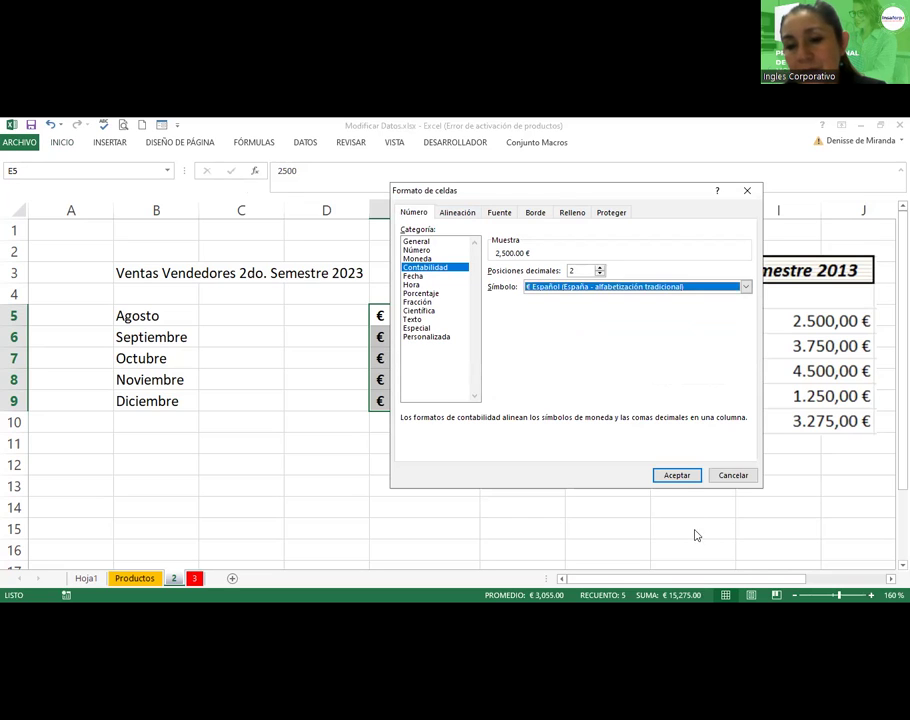
pyautogui.click(674, 476)
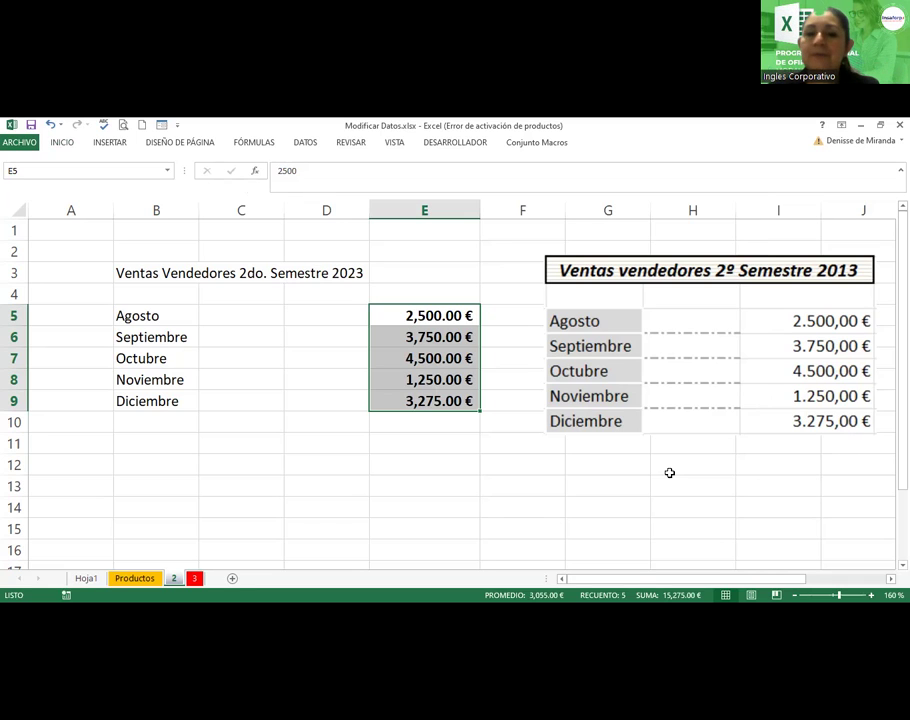
# Merge and centre the title across B3:E3 and make it bold at 14 pt.
pyautogui.click(132, 266)
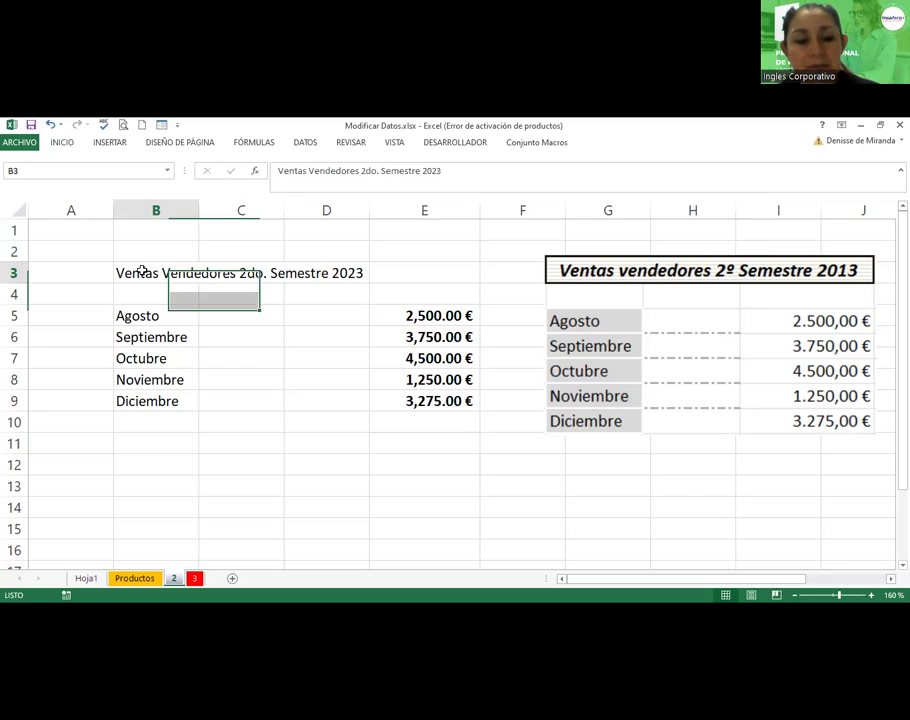
pyautogui.hotkey('shift', 'Right')
pyautogui.hotkey('shift', 'Right')
pyautogui.hotkey('shift', 'Right')
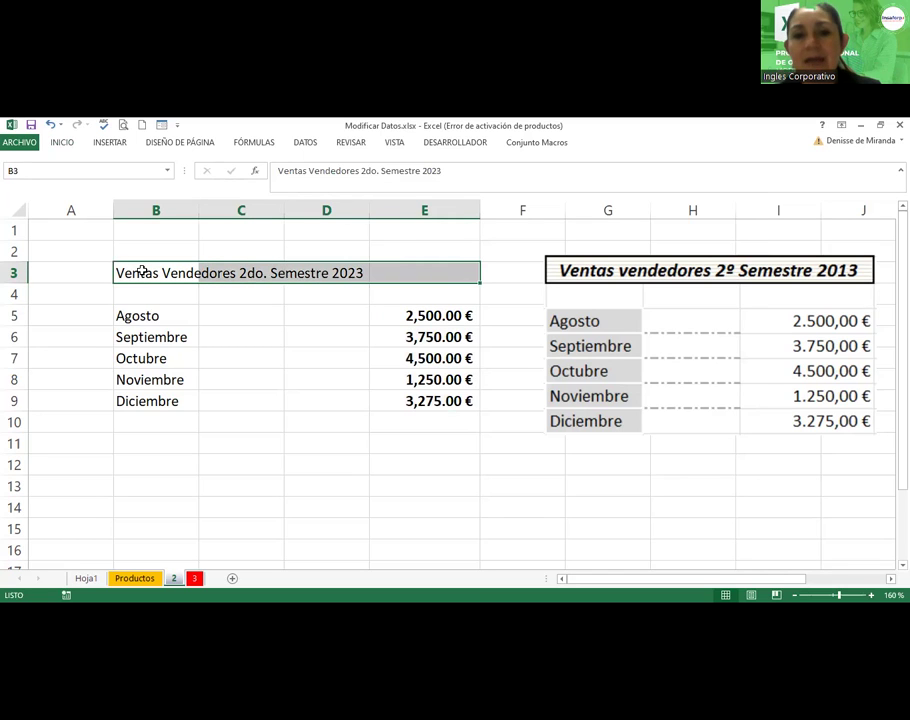
pyautogui.click(64, 142)
pyautogui.click(334, 186)
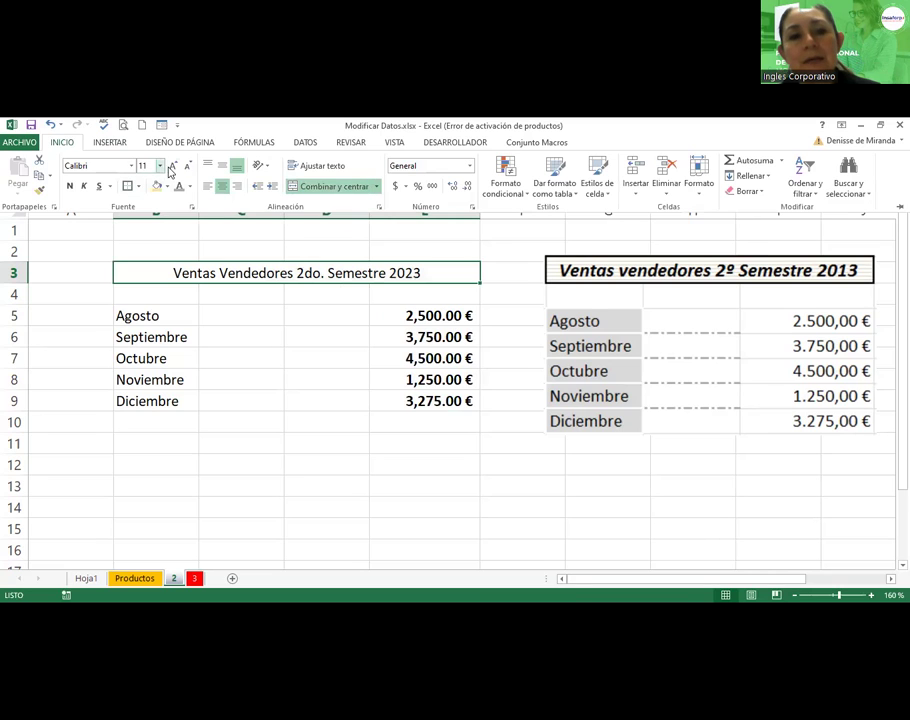
pyautogui.click(172, 168)
pyautogui.click(172, 168)
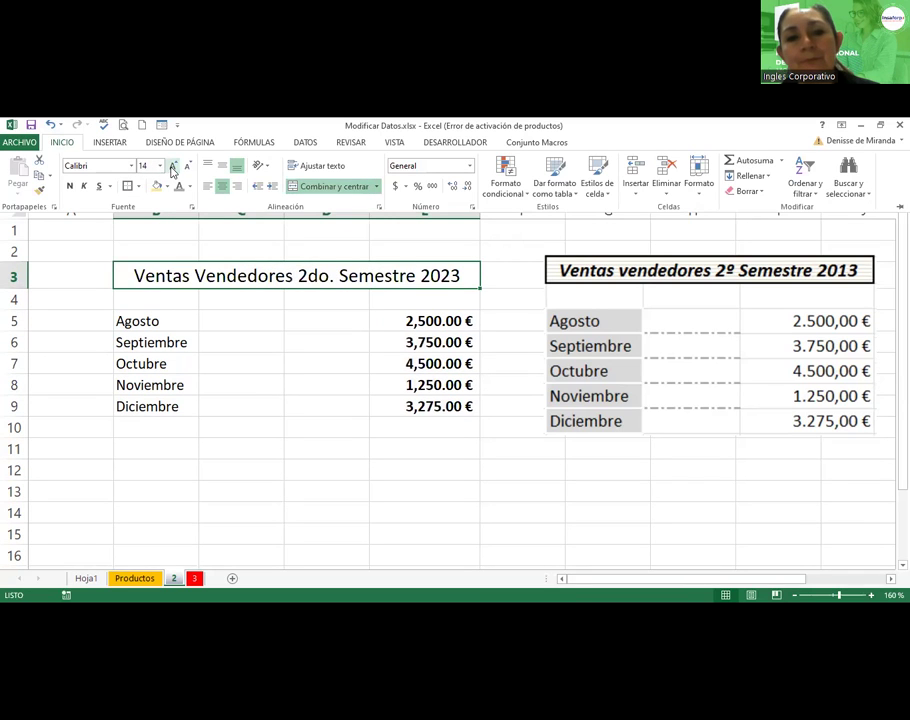
pyautogui.click(172, 168)
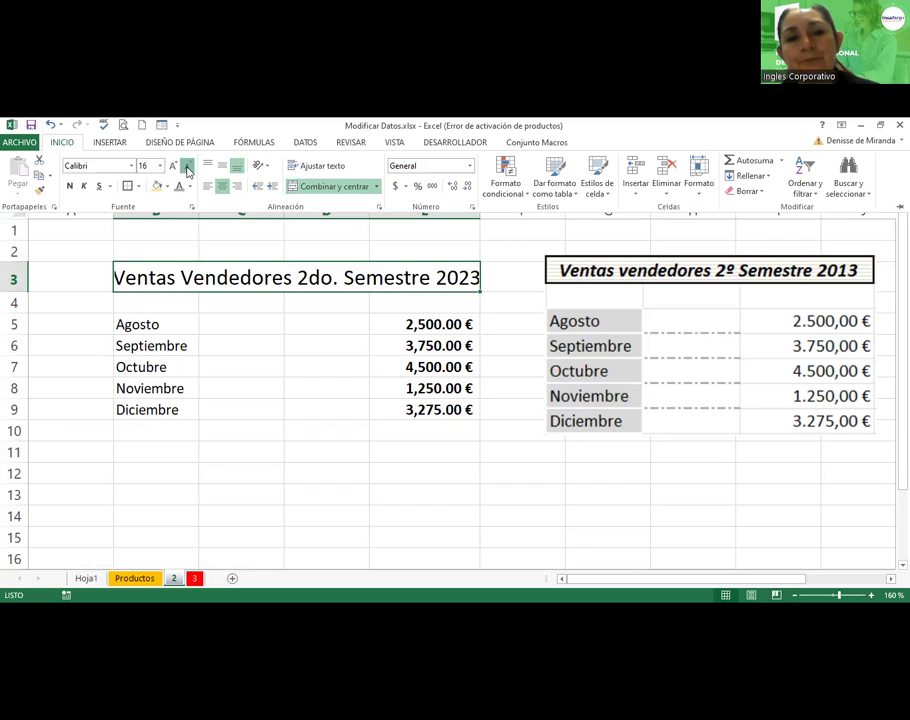
pyautogui.click(187, 168)
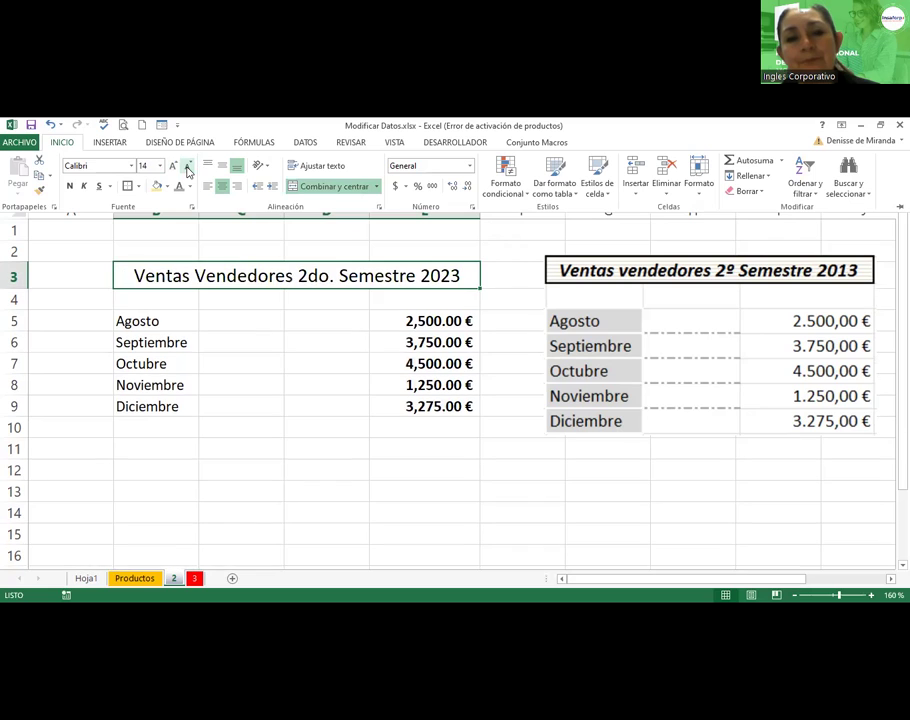
pyautogui.click(71, 187)
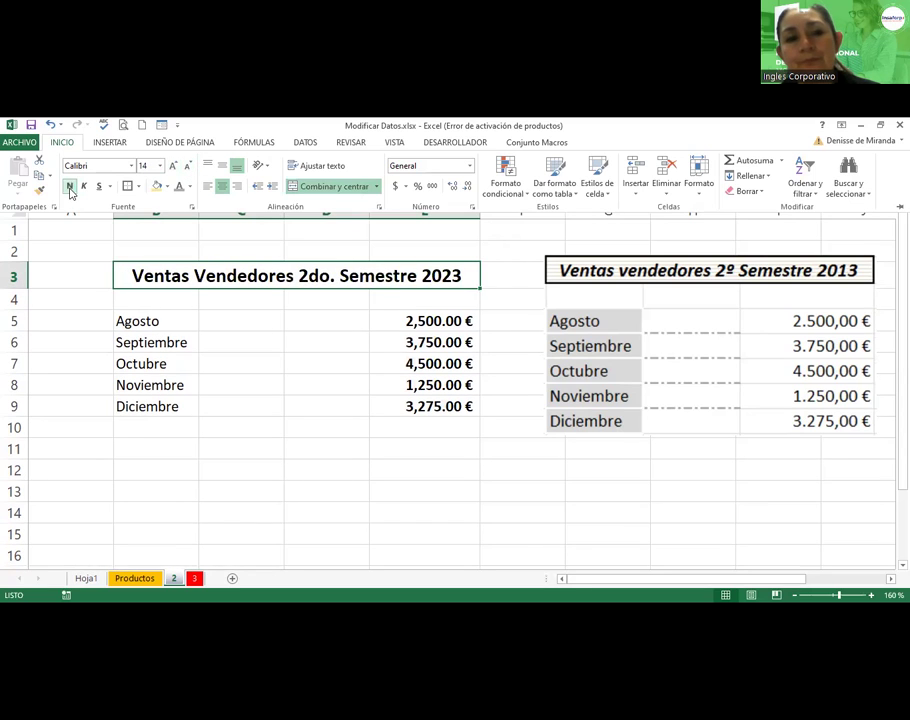
# Make row 3 taller and reselect the merged title cell.
pyautogui.click(17, 288)
pyautogui.moveTo(17, 288); pyautogui.dragTo(17, 295)
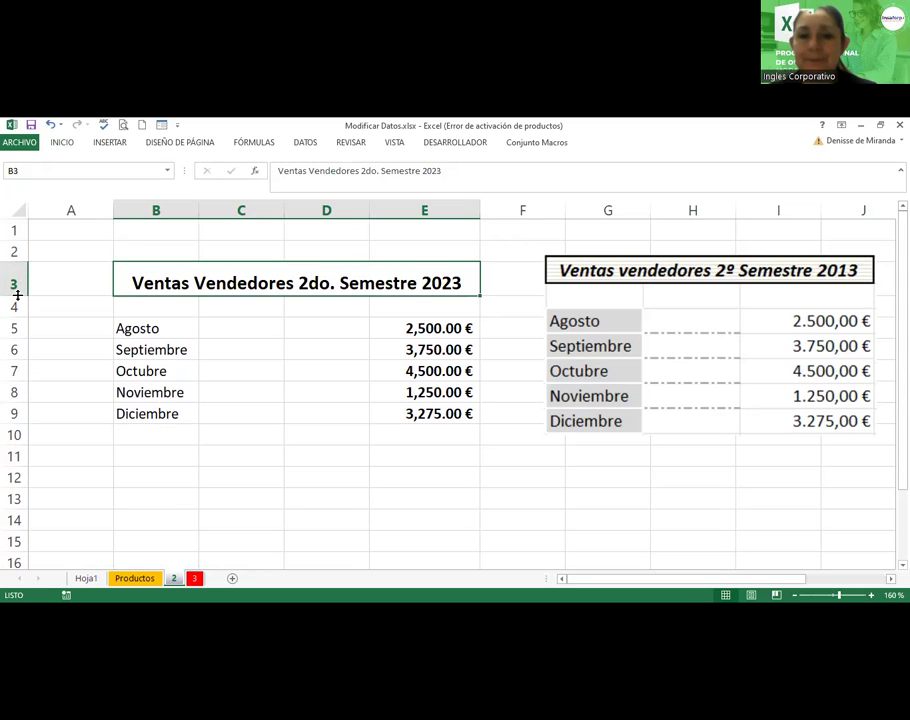
pyautogui.click(60, 143)
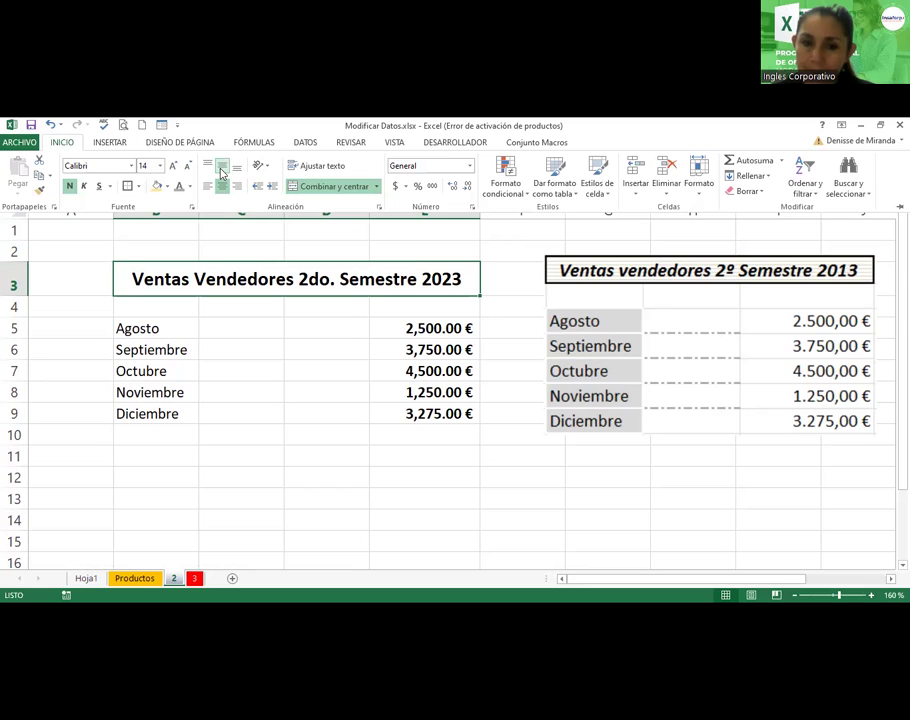
pyautogui.click(286, 364)
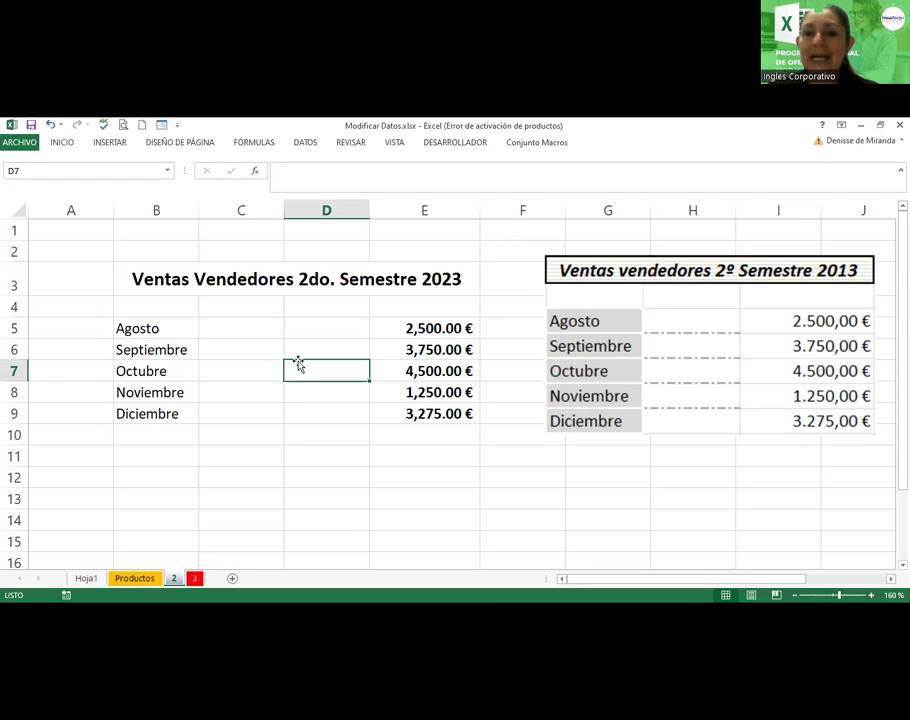
pyautogui.click(272, 282)
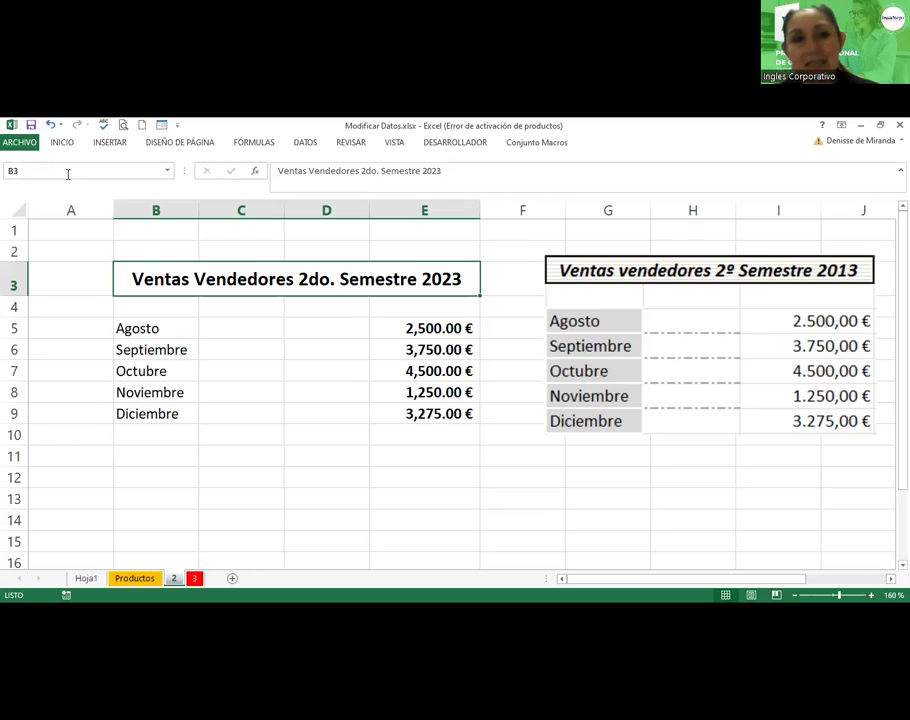
pyautogui.click(64, 143)
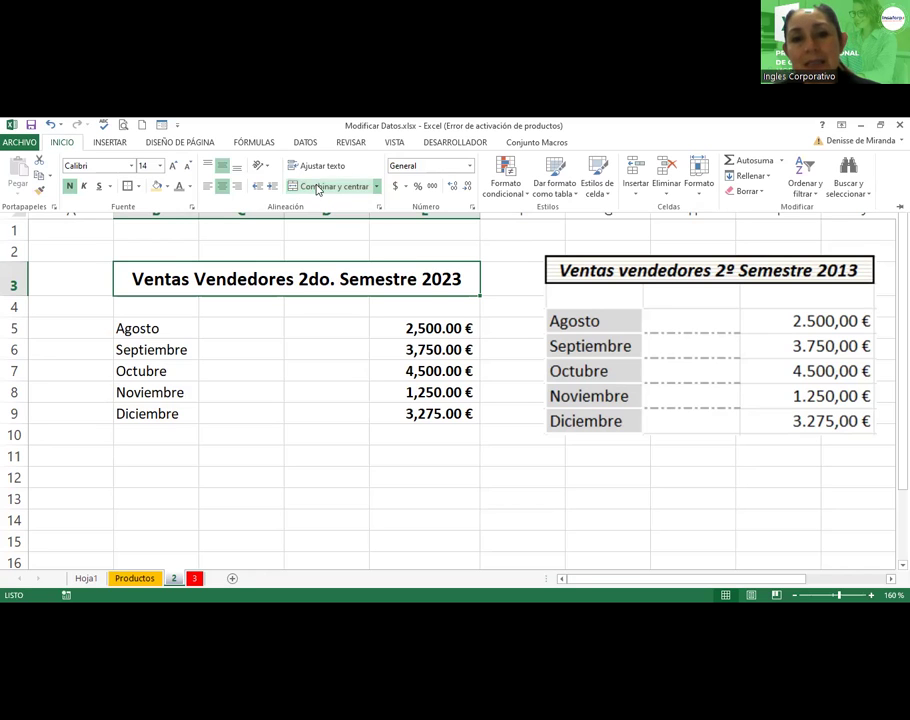
pyautogui.click(303, 290)
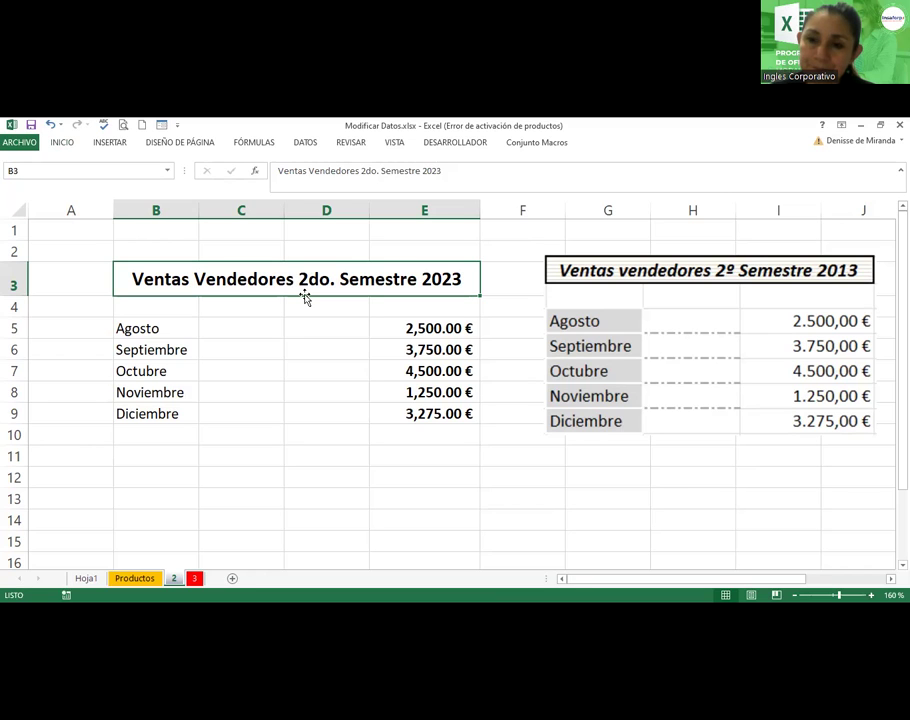
pyautogui.click(63, 143)
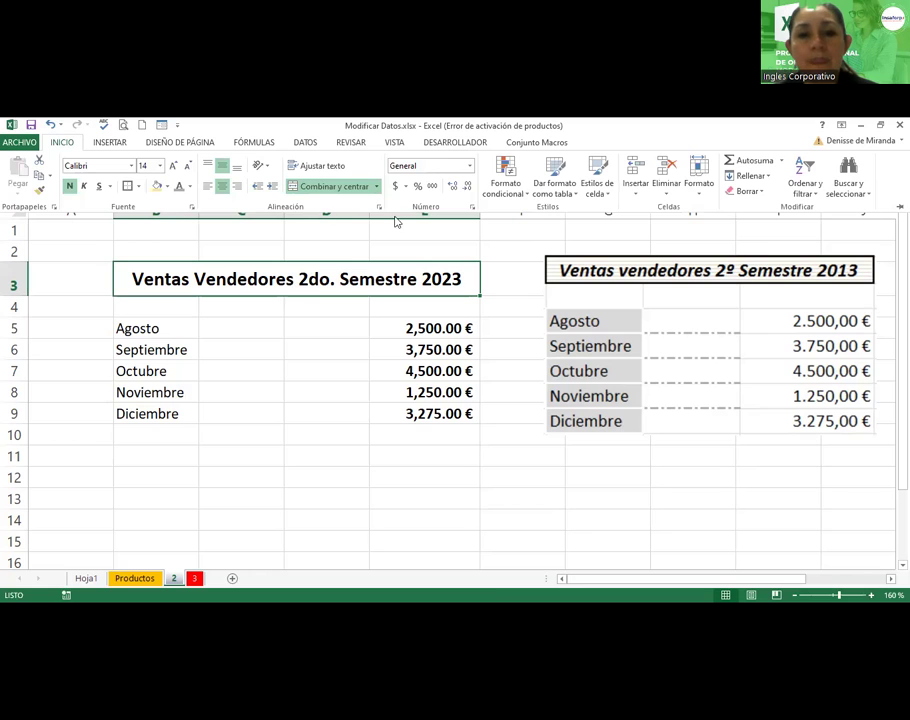
# Give the merged title a solid outline border in automatic colour.
pyautogui.click(379, 207)
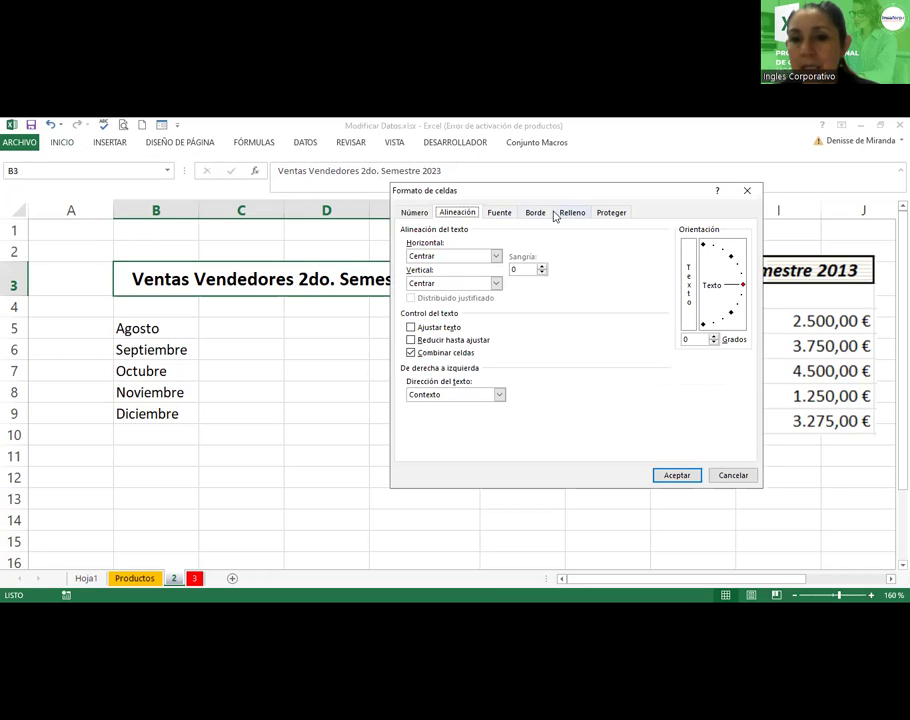
pyautogui.click(540, 213)
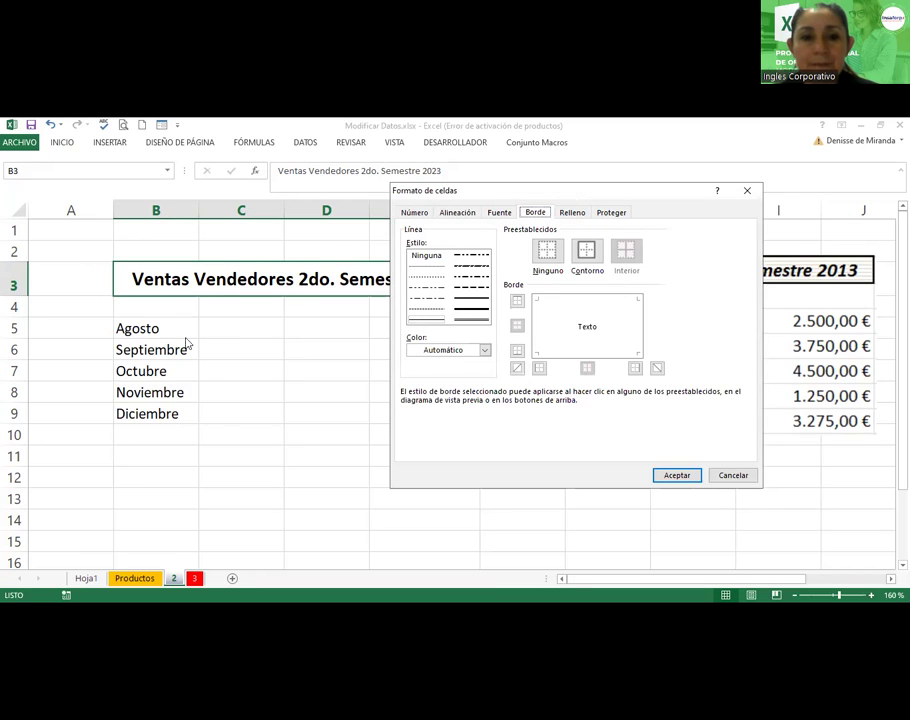
pyautogui.moveTo(570, 197); pyautogui.dragTo(309, 211)
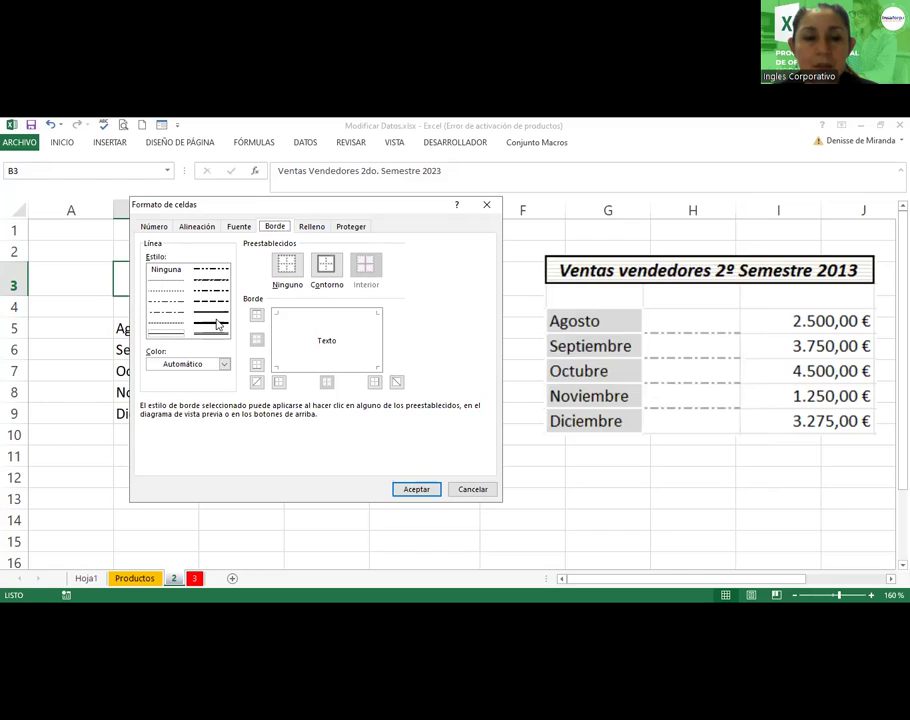
pyautogui.click(211, 326)
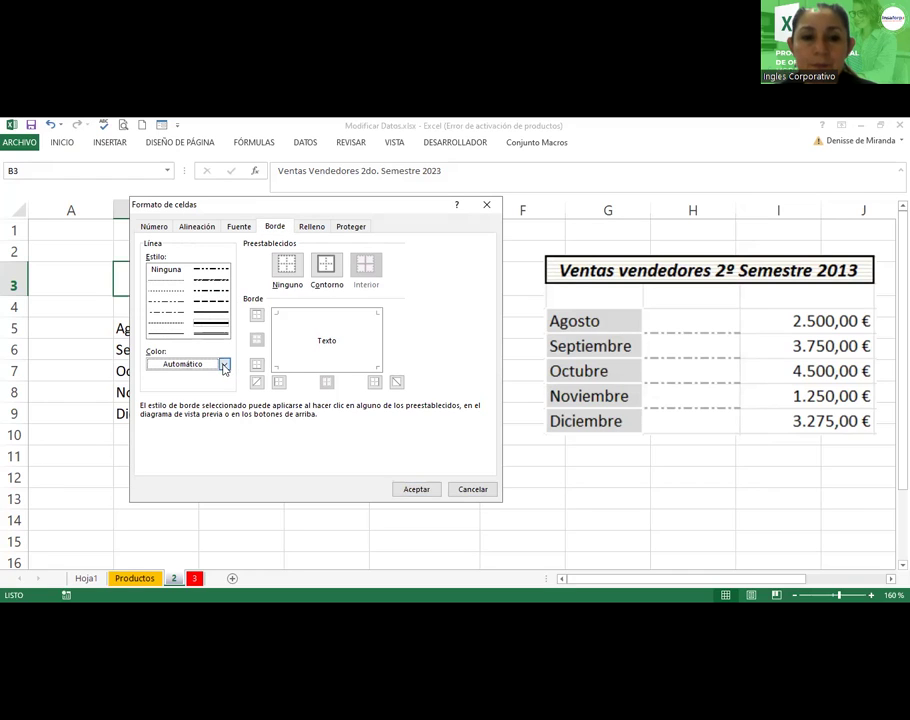
pyautogui.click(206, 366)
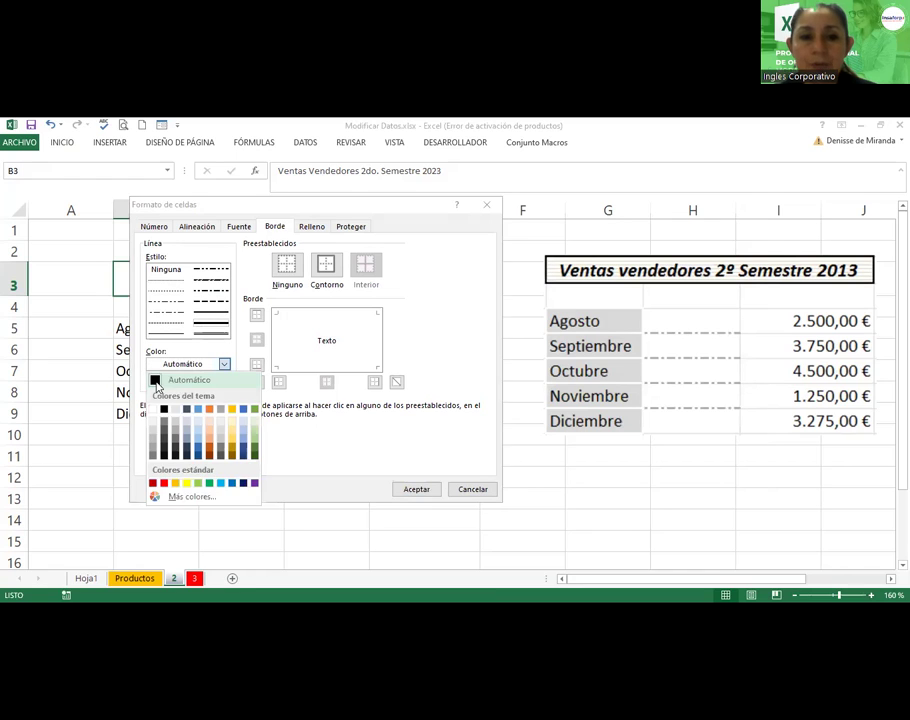
pyautogui.click(156, 383)
pyautogui.click(333, 266)
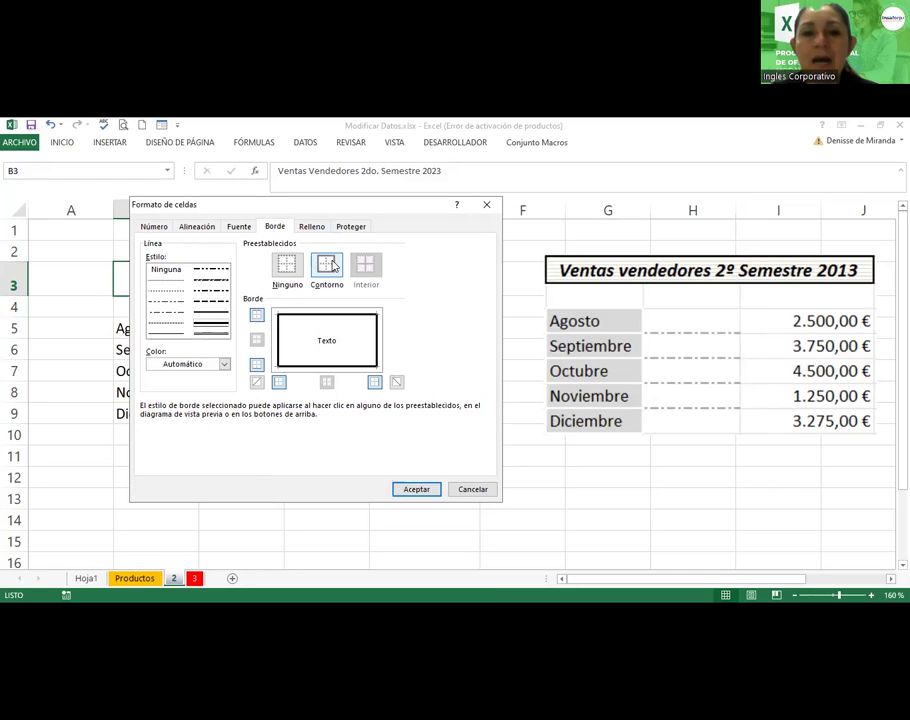
# Fill the title with a grey thin horizontal-line pattern and apply the formatting.
pyautogui.click(301, 229)
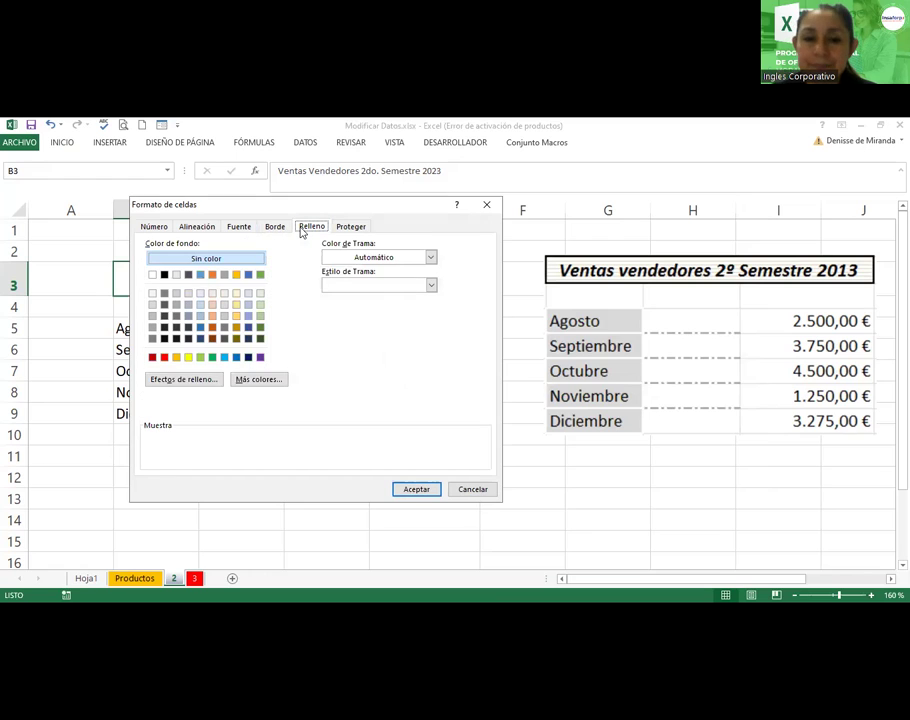
pyautogui.click(387, 259)
pyautogui.click(387, 259)
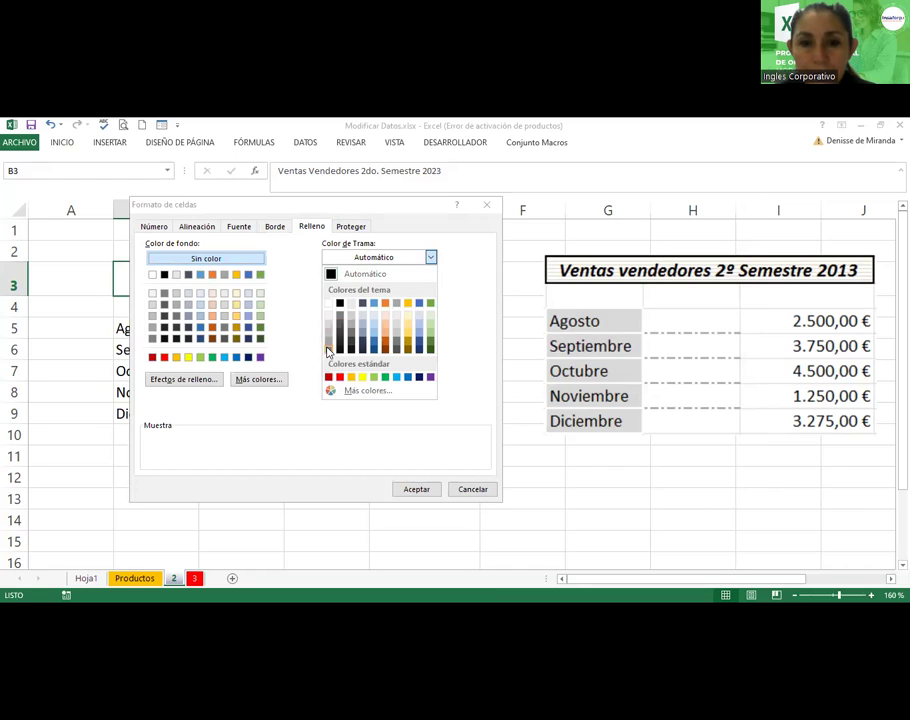
pyautogui.click(329, 351)
pyautogui.click(352, 287)
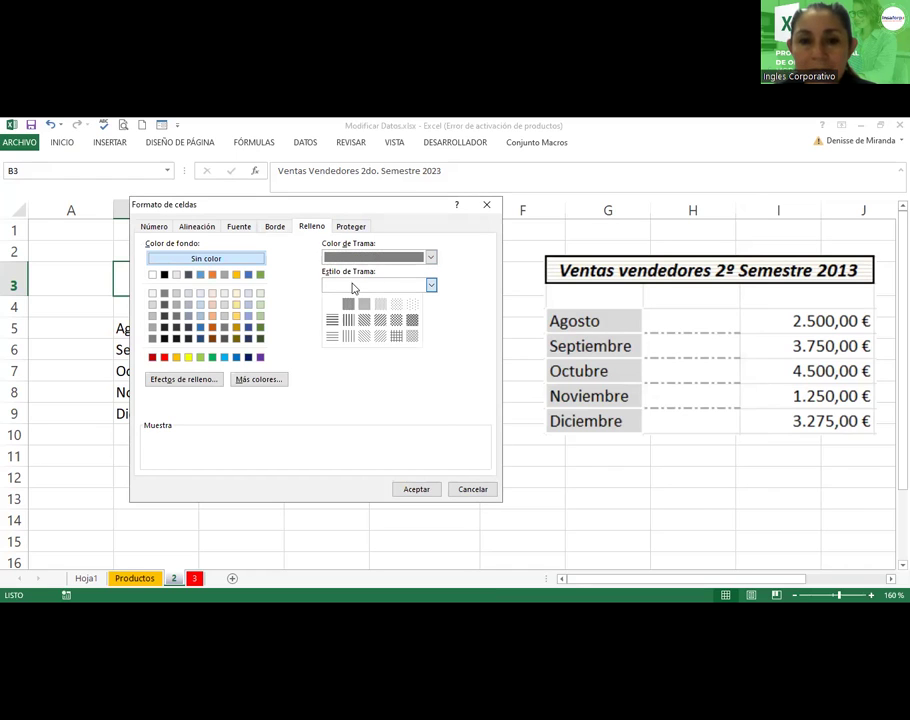
pyautogui.click(334, 337)
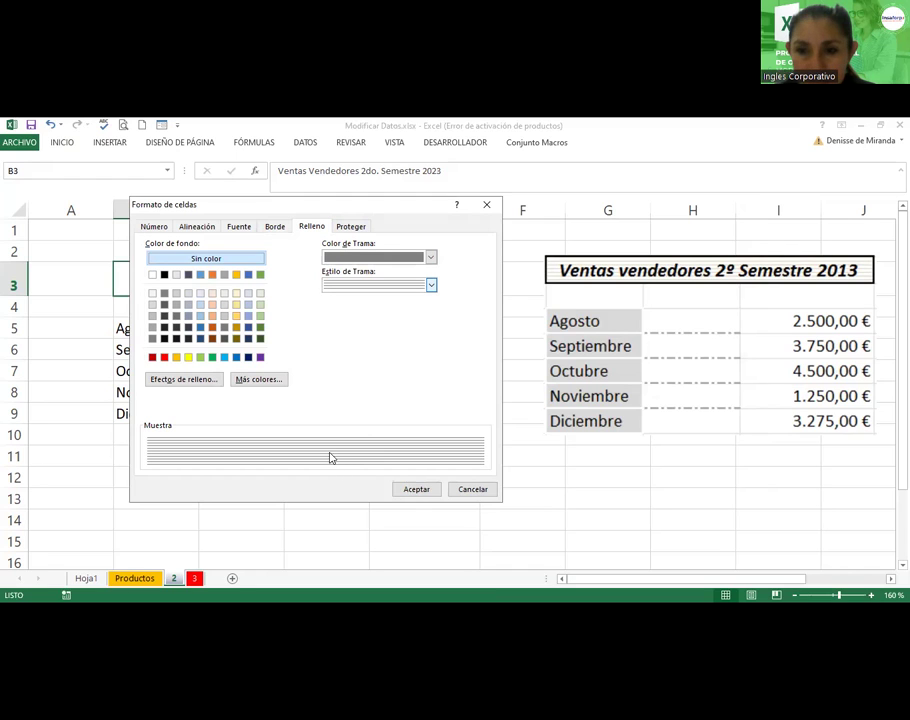
pyautogui.click(410, 489)
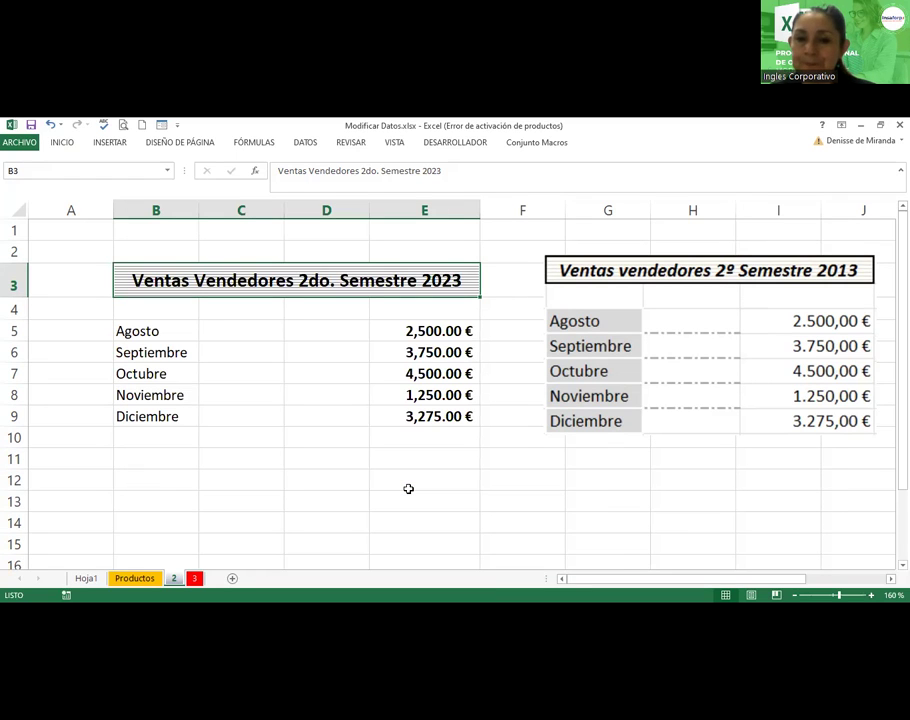
pyautogui.click(321, 410)
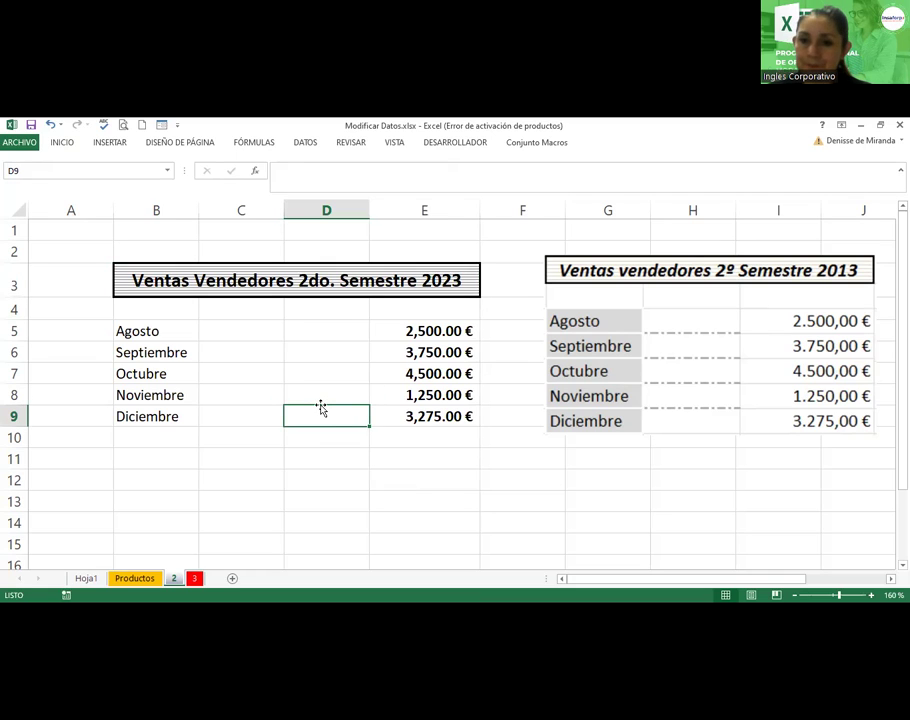
pyautogui.click(270, 281)
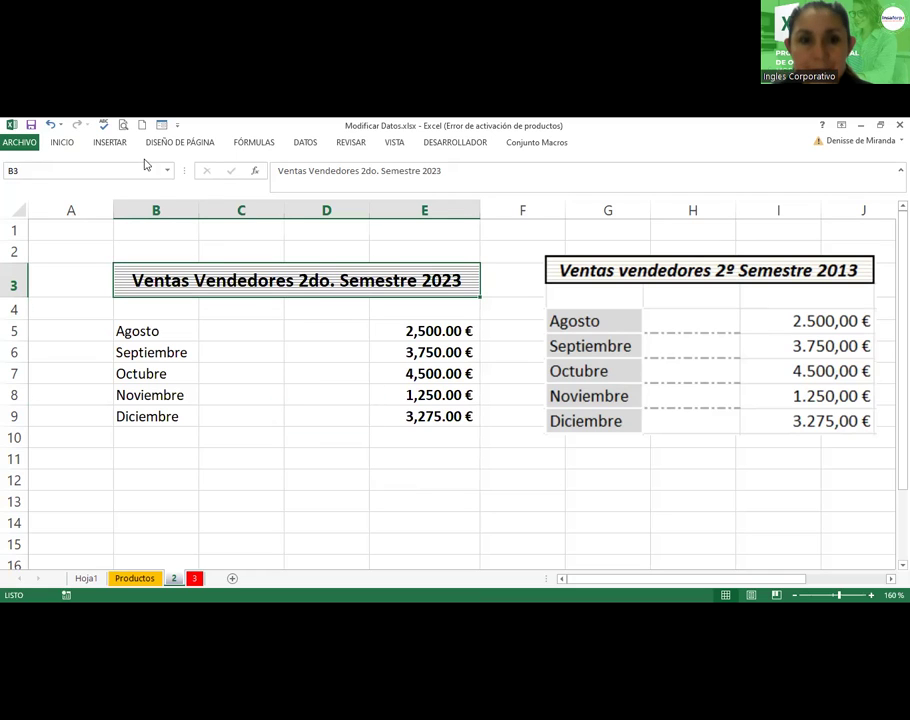
pyautogui.click(61, 142)
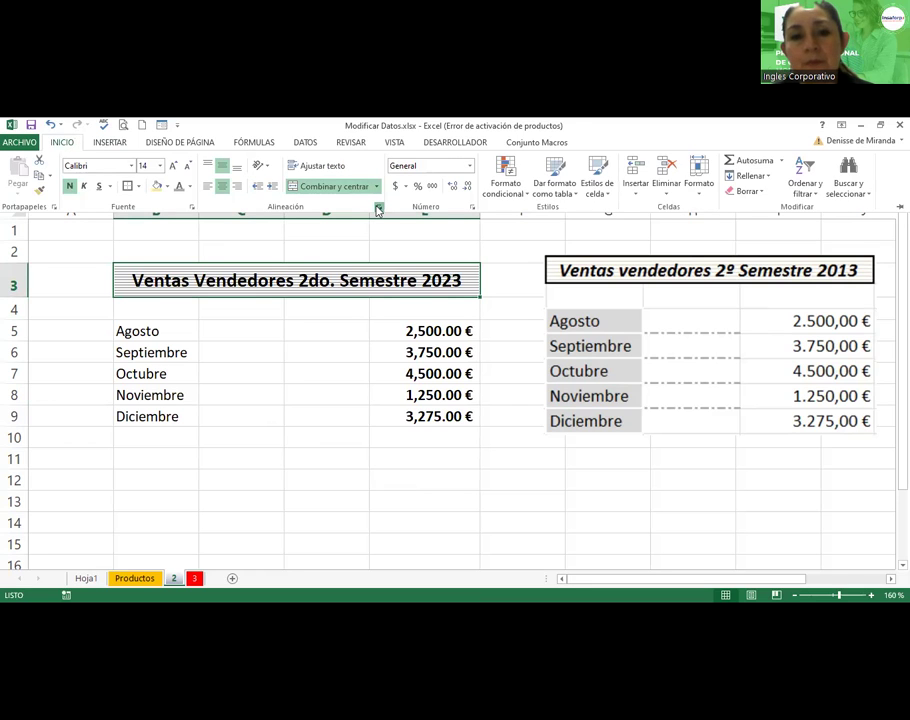
pyautogui.click(378, 208)
pyautogui.click(274, 226)
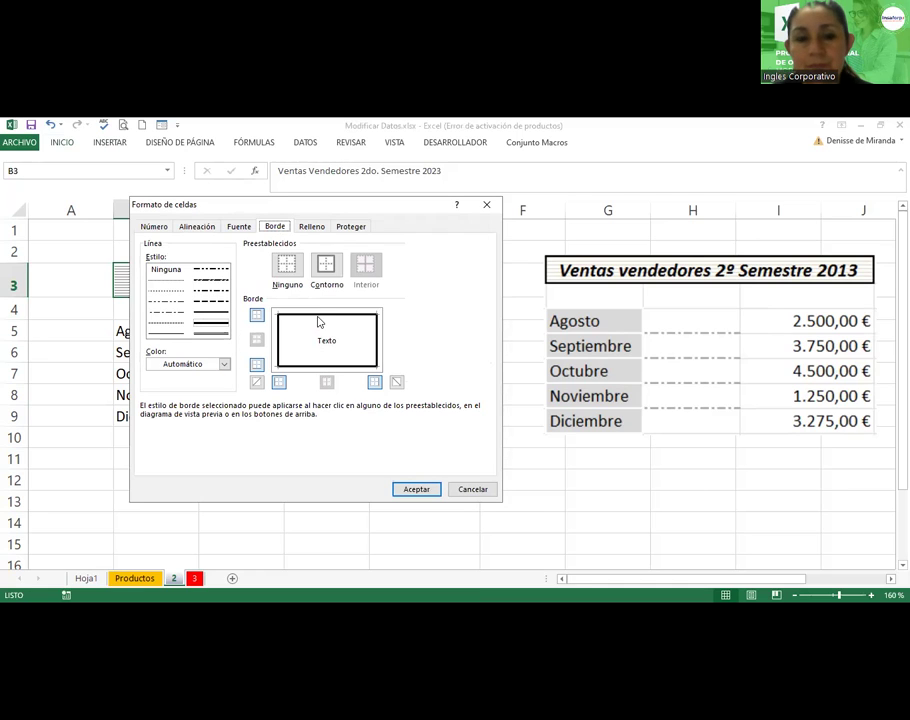
pyautogui.click(311, 227)
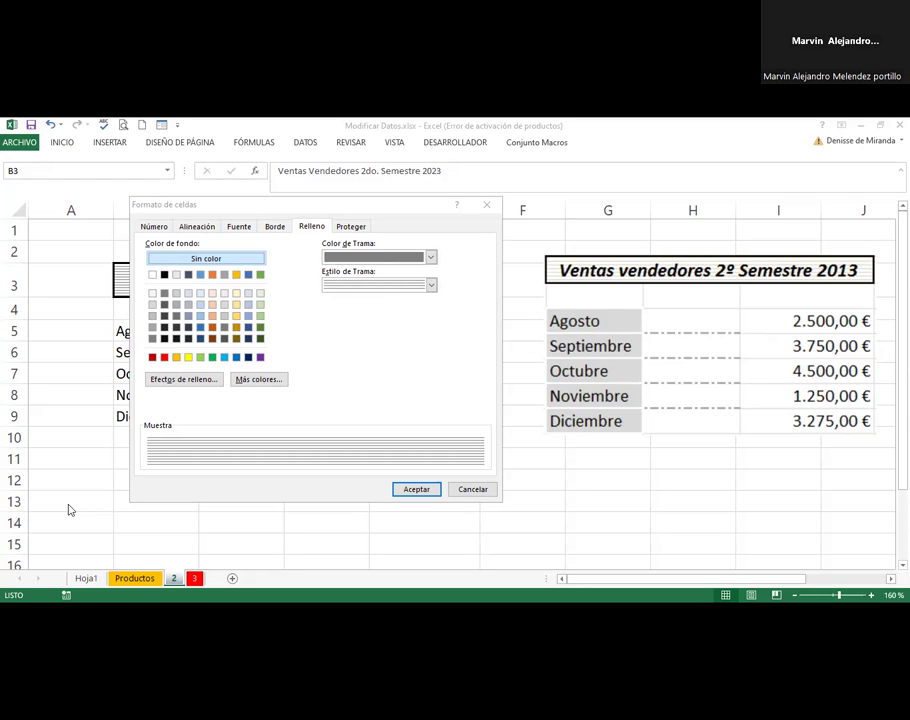
pyautogui.click(416, 488)
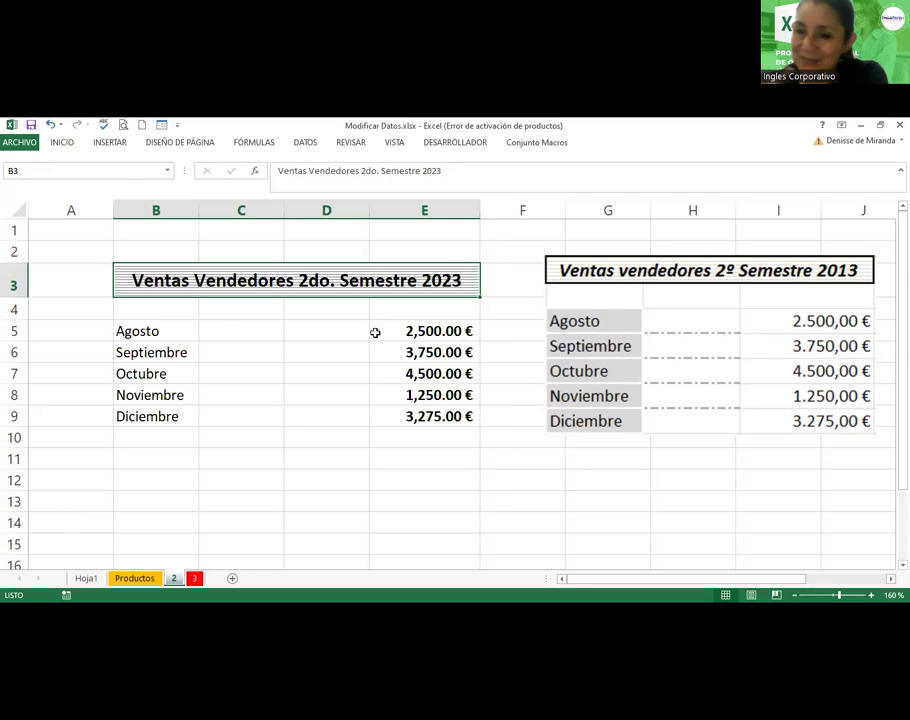
# Select the month cells B5:B9 and give them a light blue fill.
pyautogui.click(146, 350)
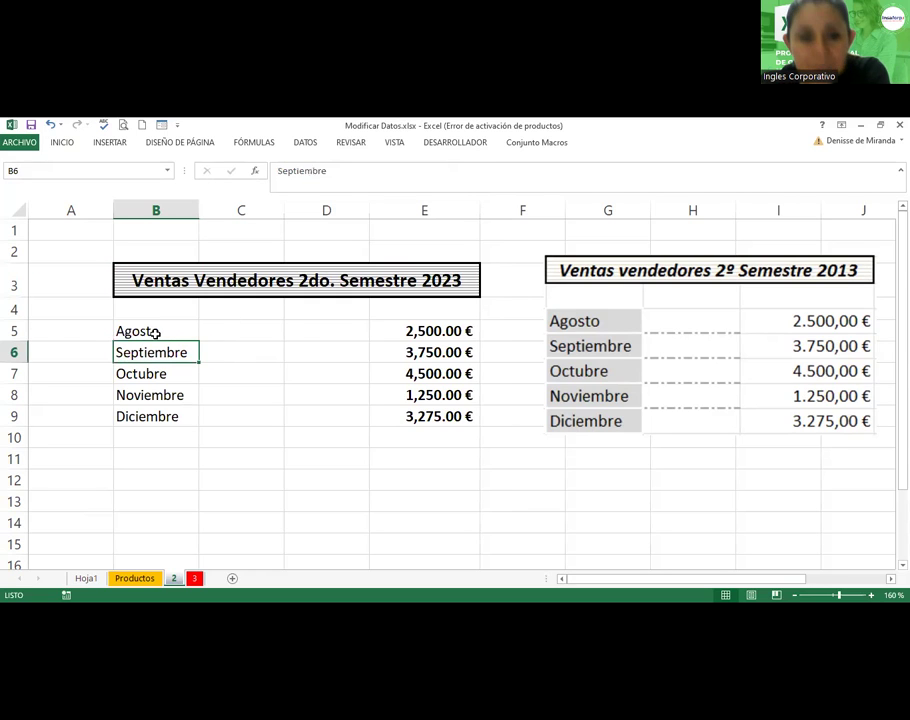
pyautogui.moveTo(156, 333); pyautogui.dragTo(158, 416)
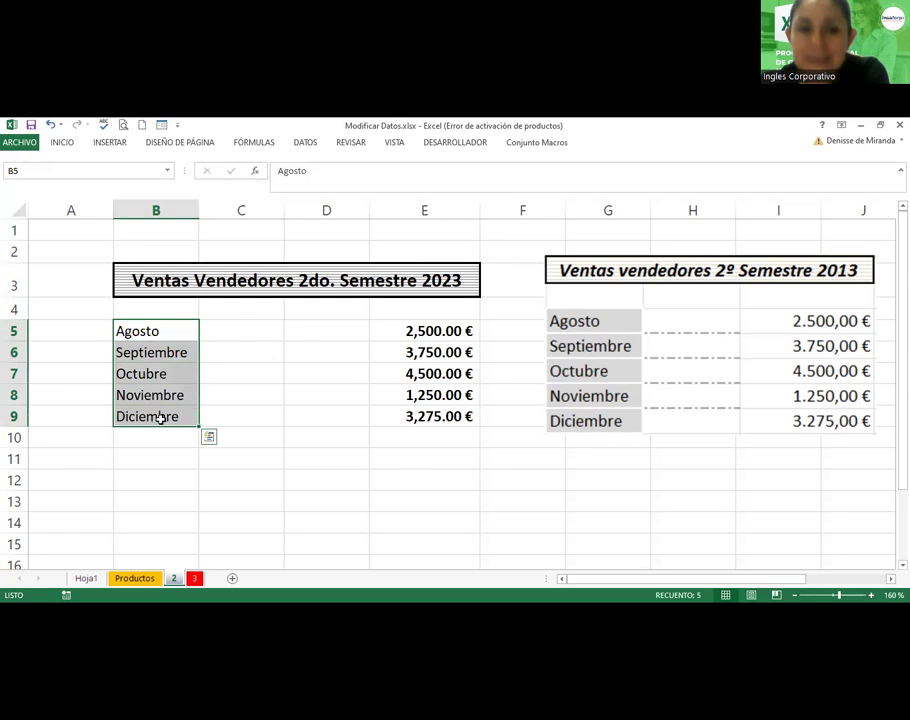
pyautogui.click(70, 146)
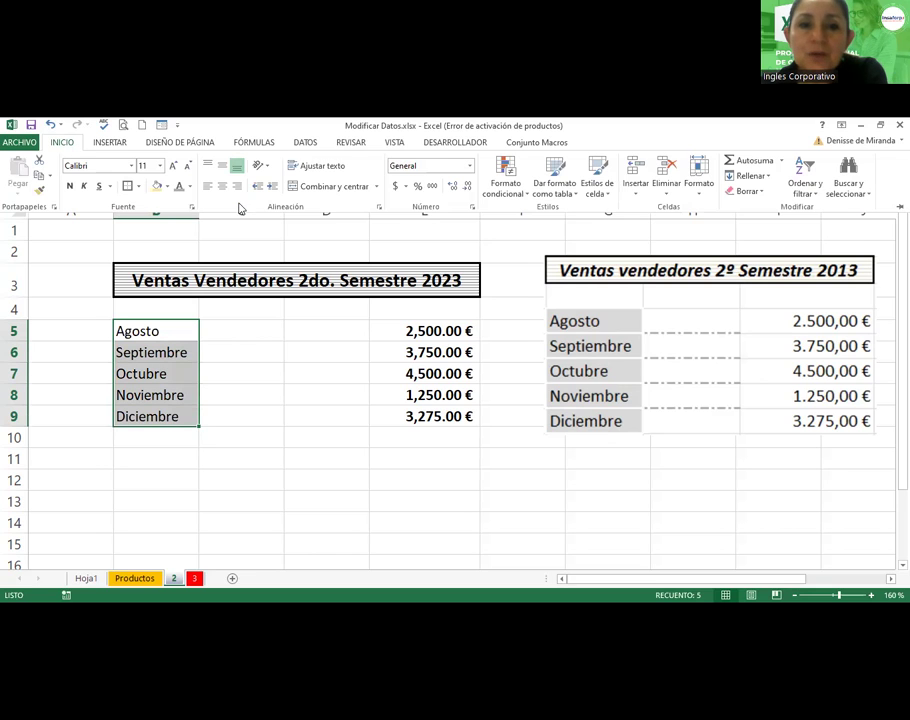
pyautogui.click(380, 208)
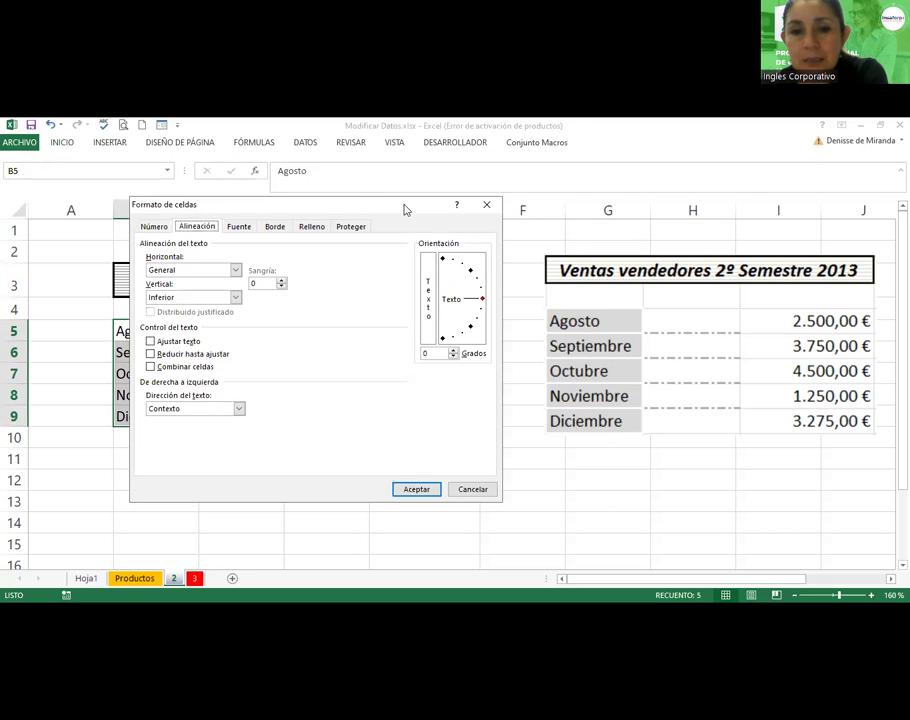
pyautogui.moveTo(405, 209); pyautogui.dragTo(493, 236)
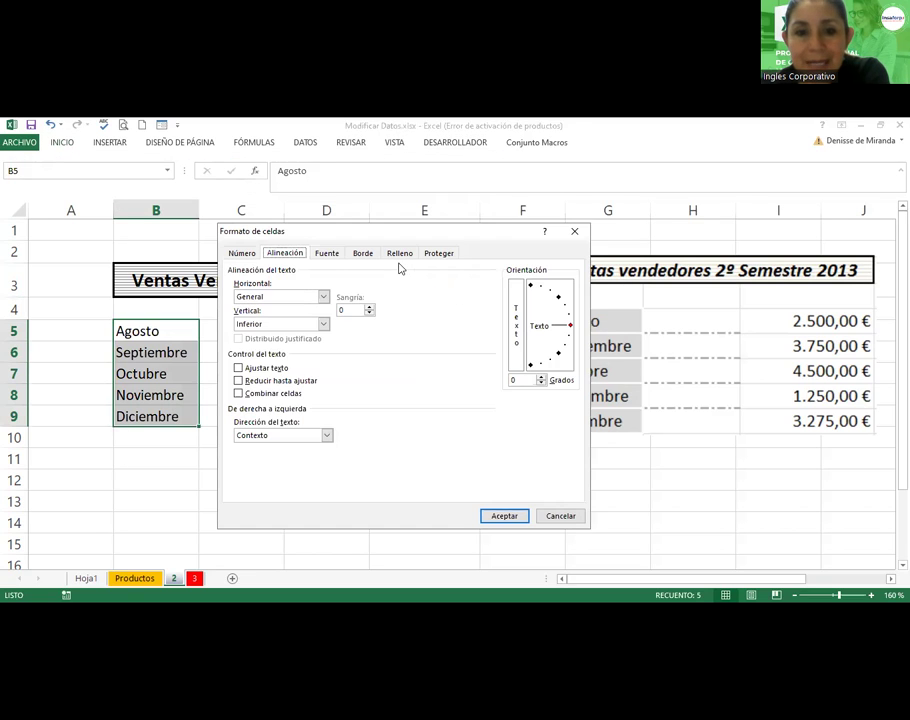
pyautogui.click(399, 253)
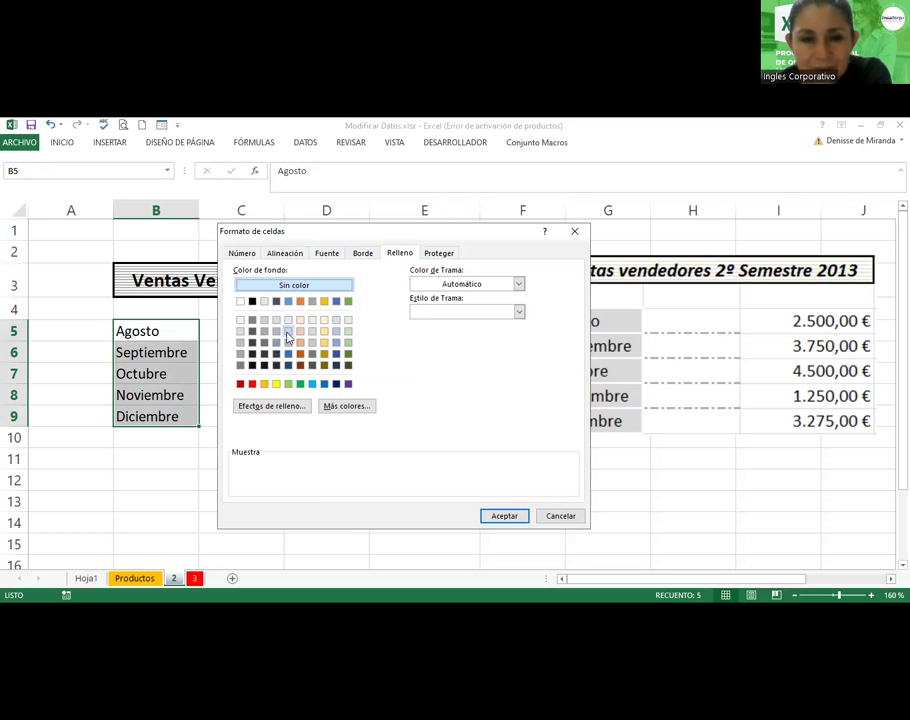
pyautogui.click(287, 332)
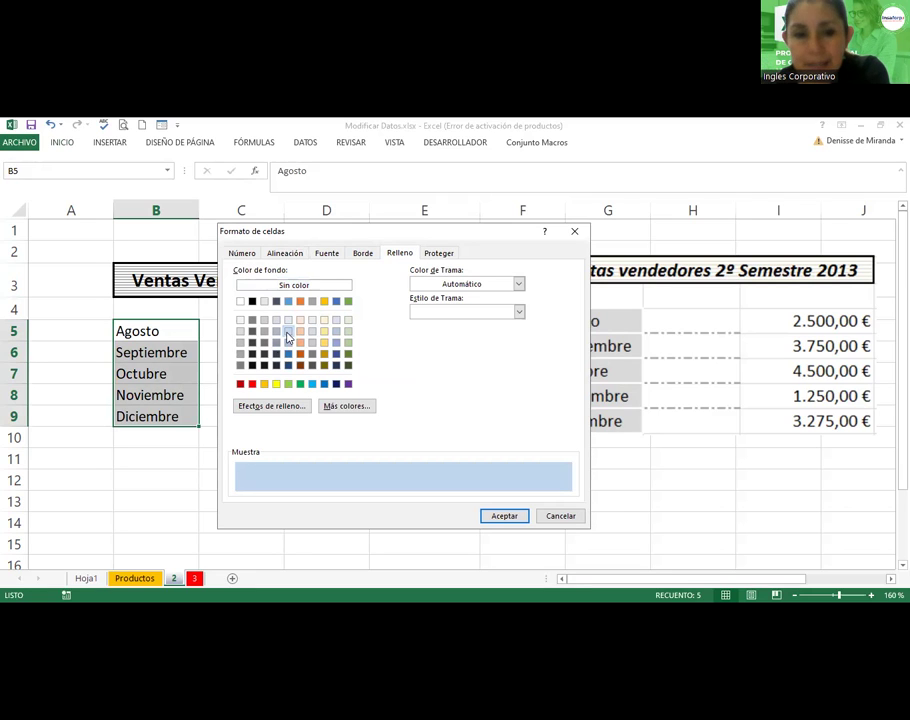
# Add white inside horizontal borders between the month rows.
pyautogui.click(360, 255)
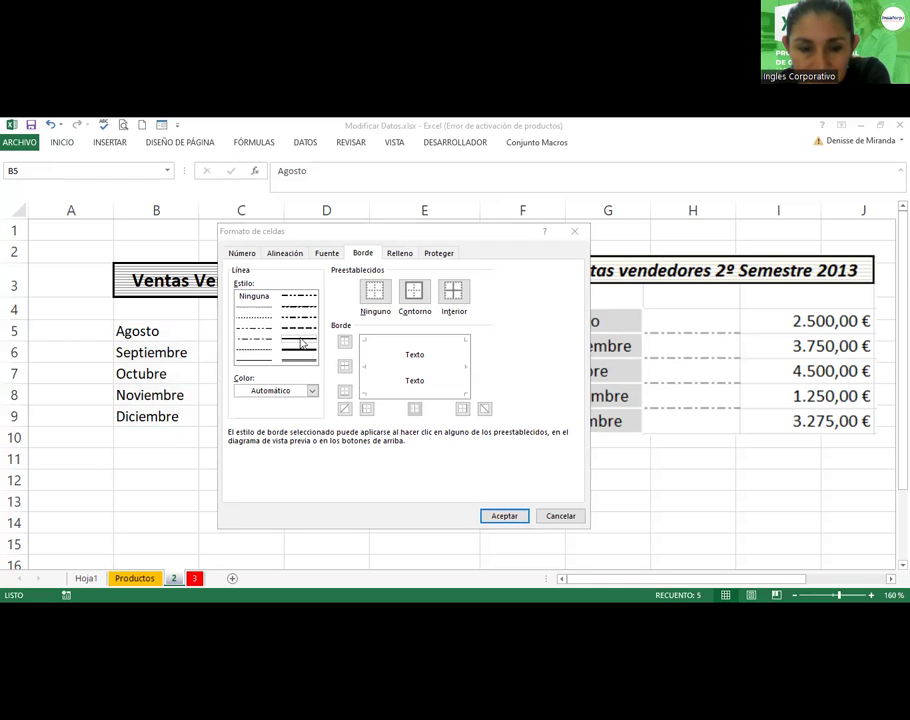
pyautogui.click(278, 396)
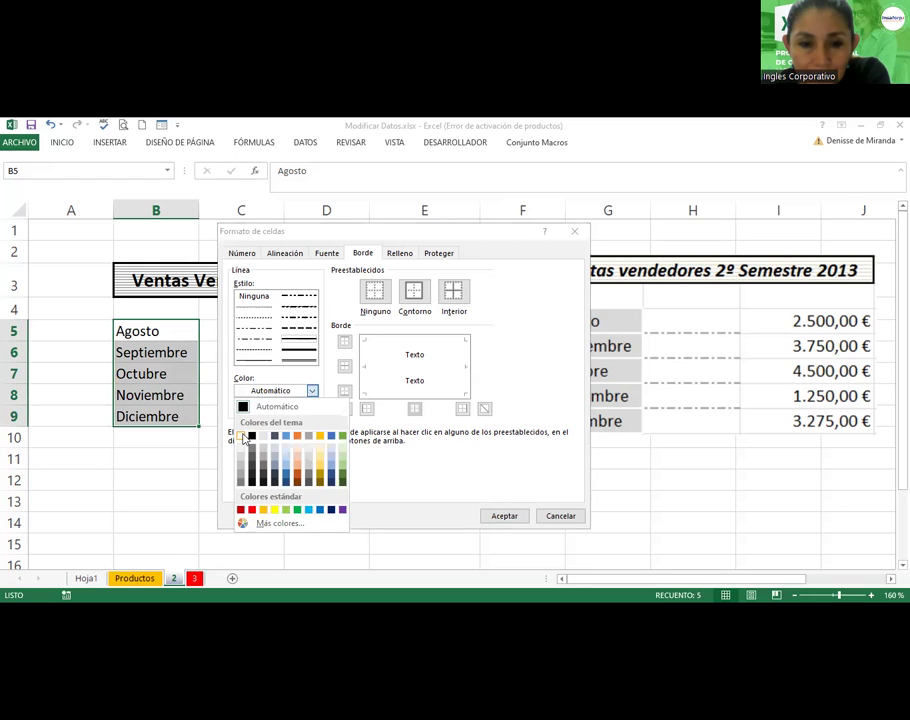
pyautogui.click(243, 438)
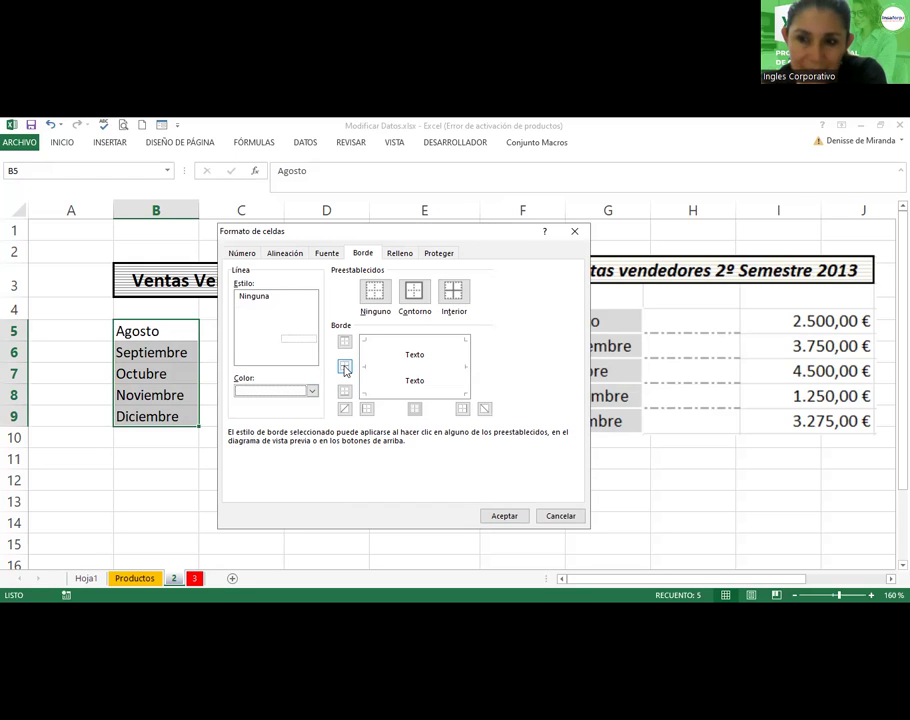
pyautogui.click(345, 368)
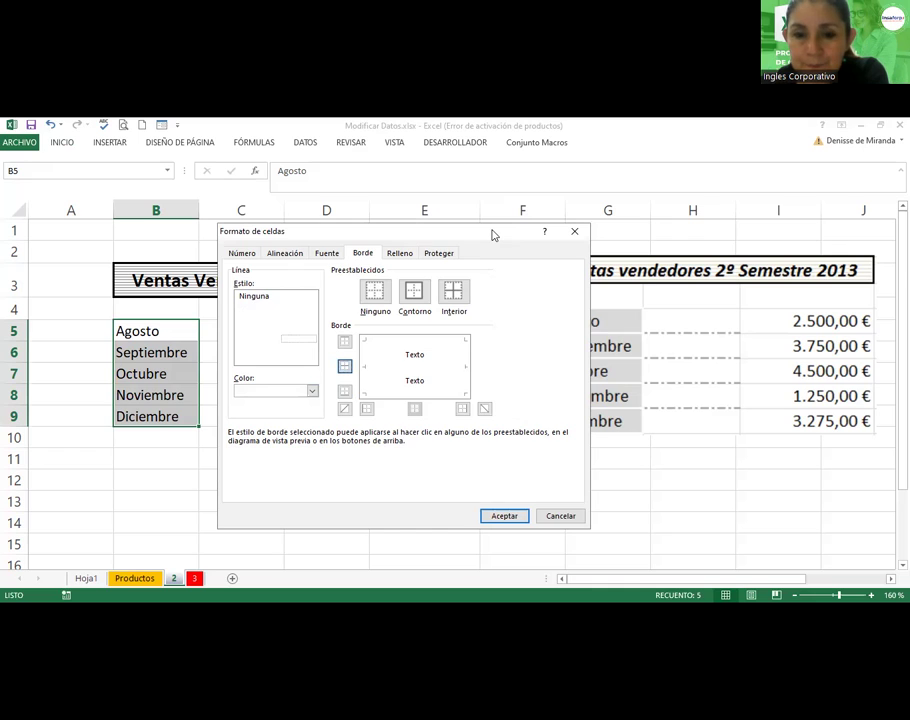
pyautogui.moveTo(492, 235); pyautogui.dragTo(506, 160)
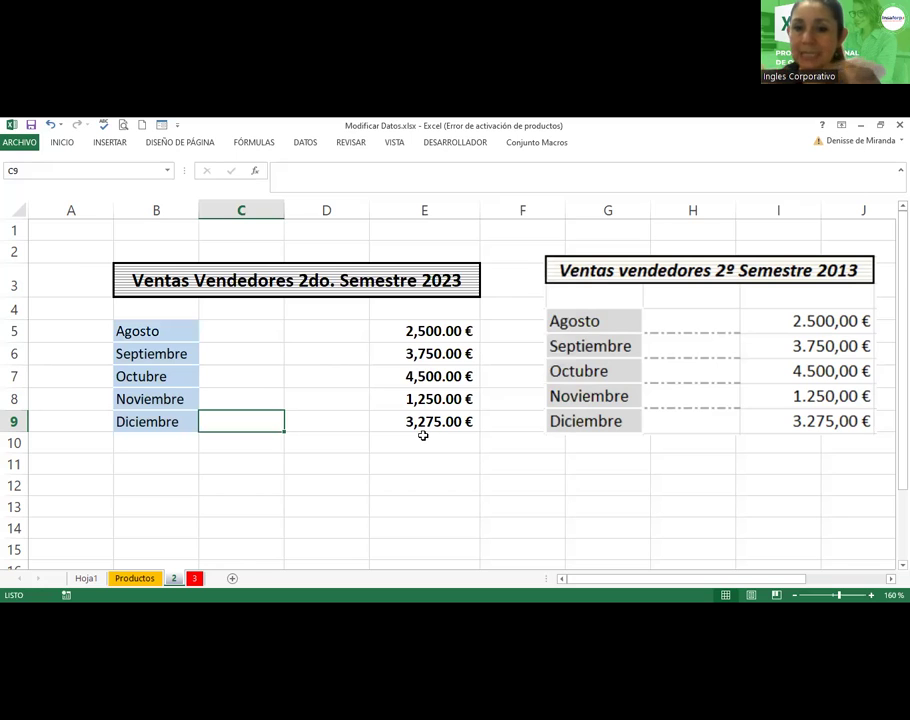
# Add dark grey dash-dot inside horizontal borders between the rows of C5:D9.
pyautogui.click(244, 334)
pyautogui.moveTo(312, 337); pyautogui.dragTo(334, 423)
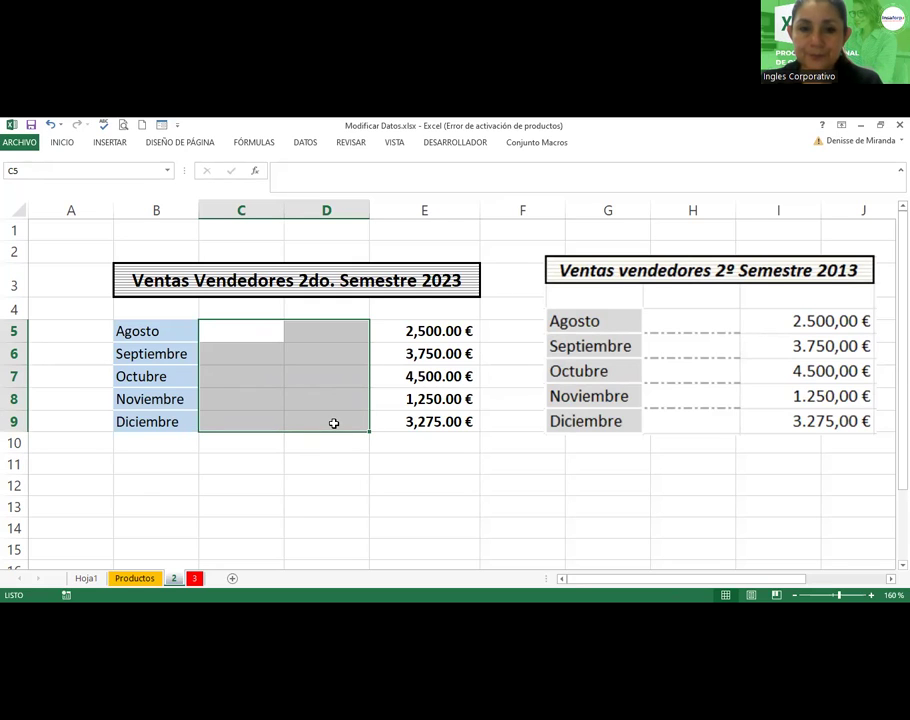
pyautogui.click(60, 143)
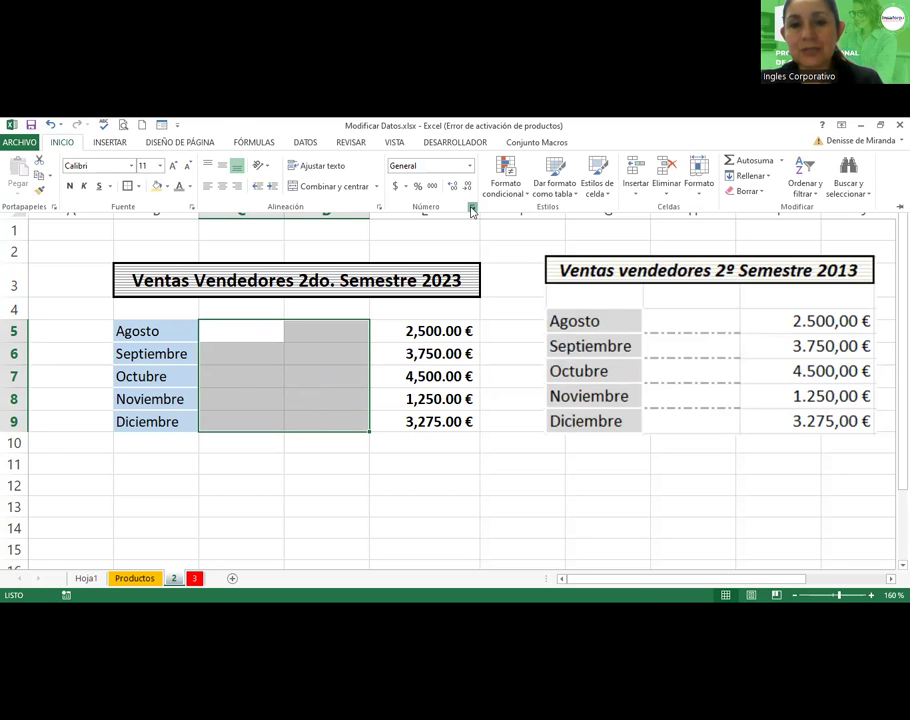
pyautogui.click(473, 208)
pyautogui.click(376, 178)
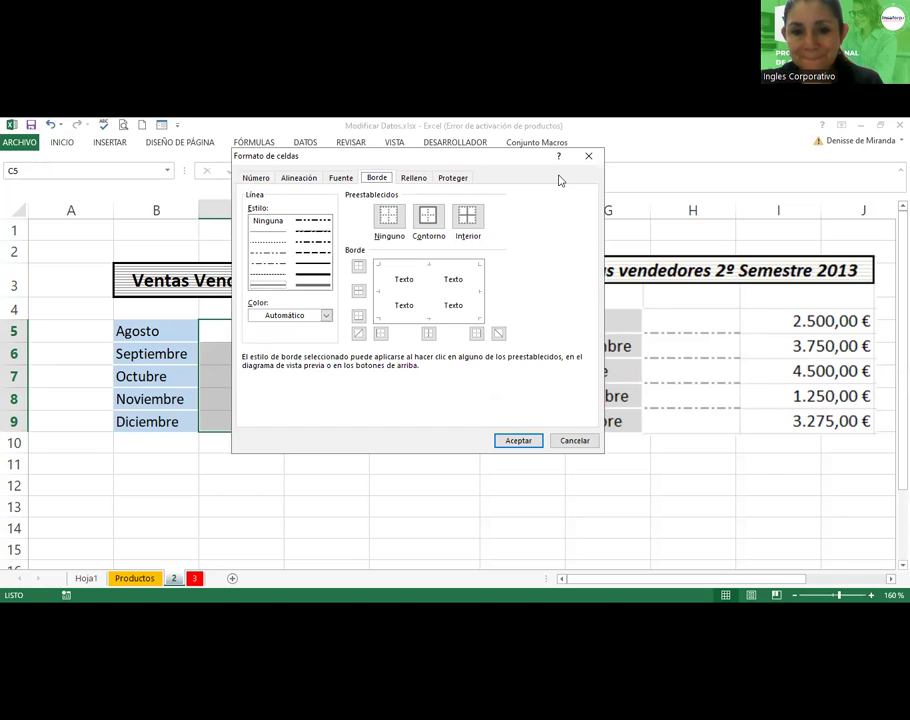
pyautogui.moveTo(560, 157); pyautogui.dragTo(718, 211)
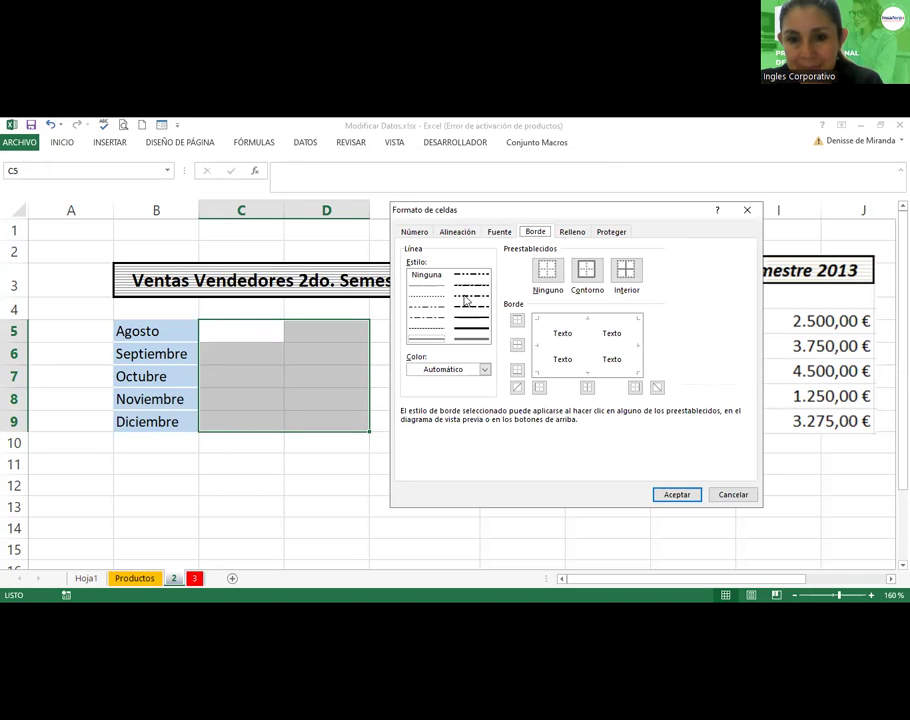
pyautogui.click(469, 298)
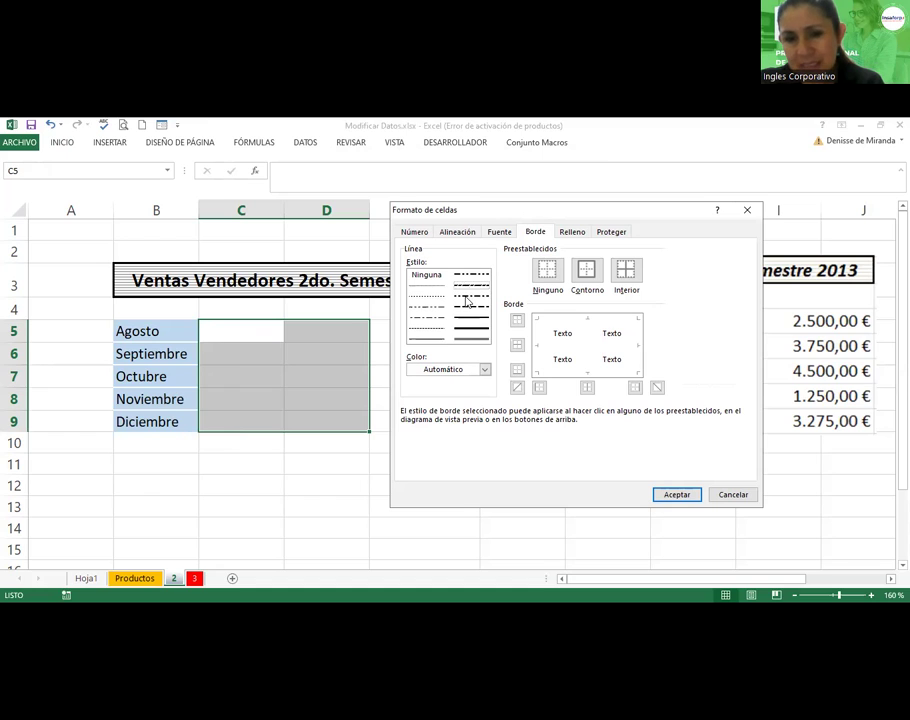
pyautogui.click(466, 372)
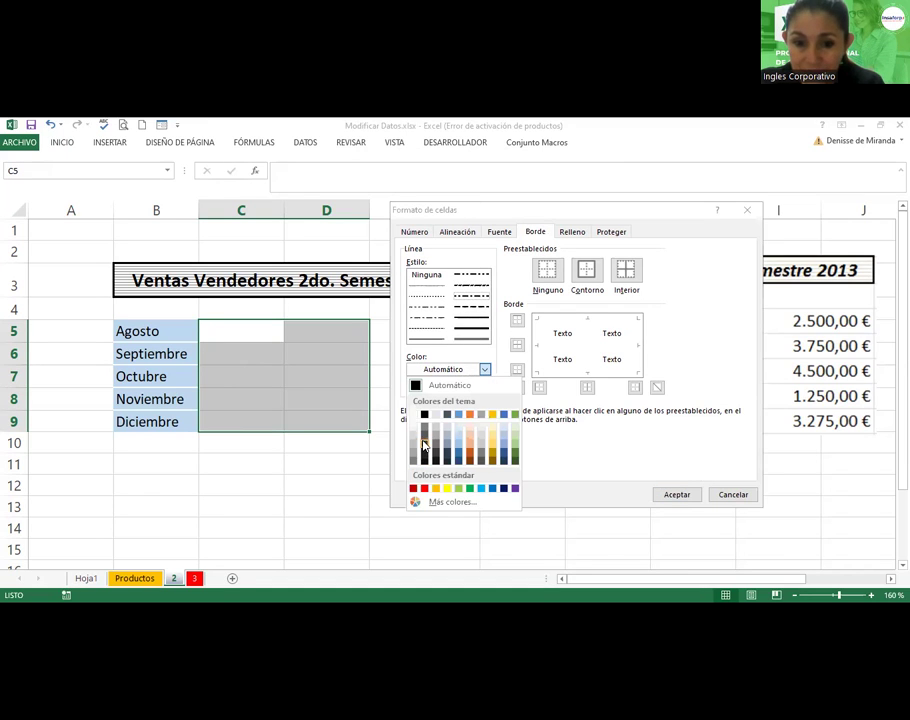
pyautogui.click(425, 436)
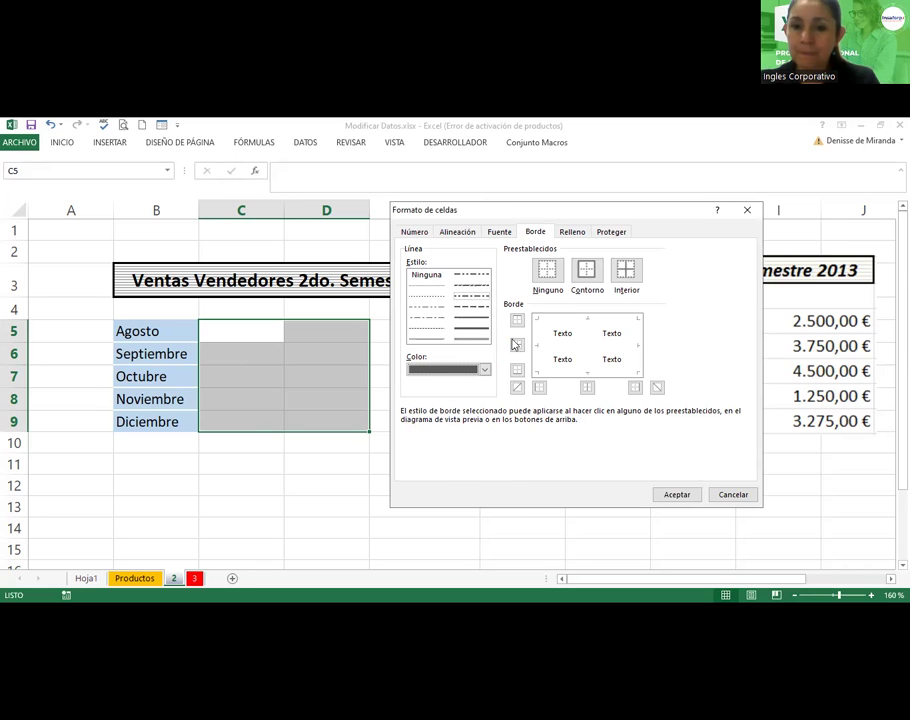
pyautogui.click(517, 347)
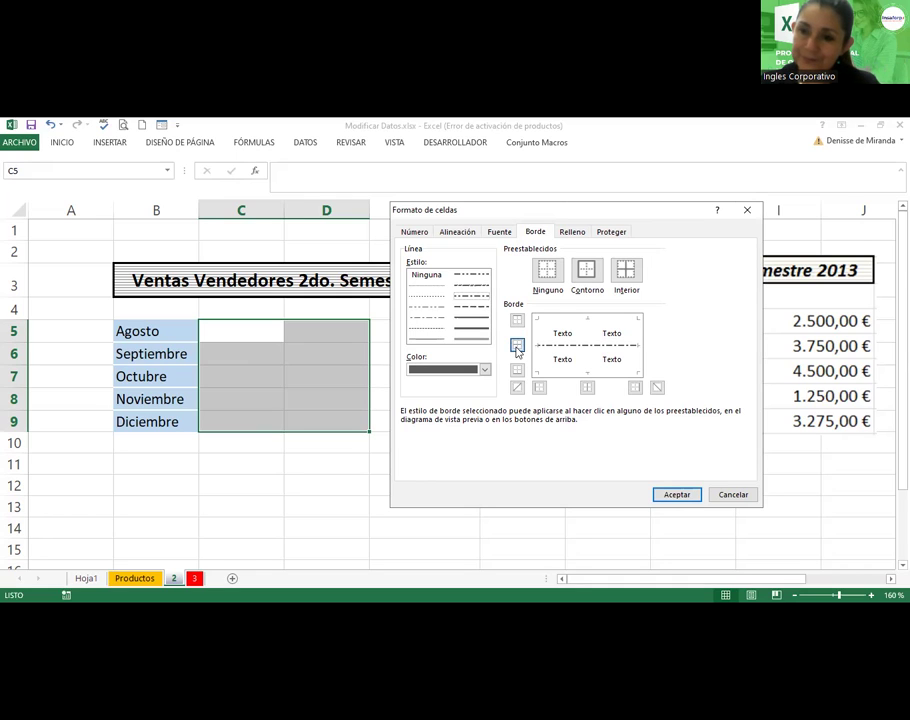
pyautogui.click(677, 495)
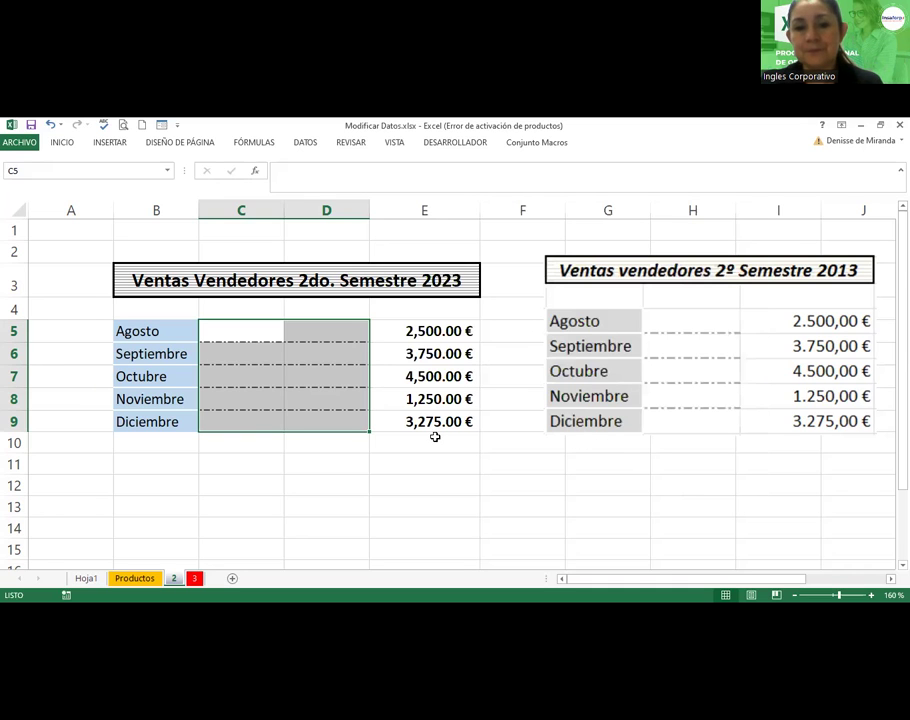
pyautogui.click(403, 440)
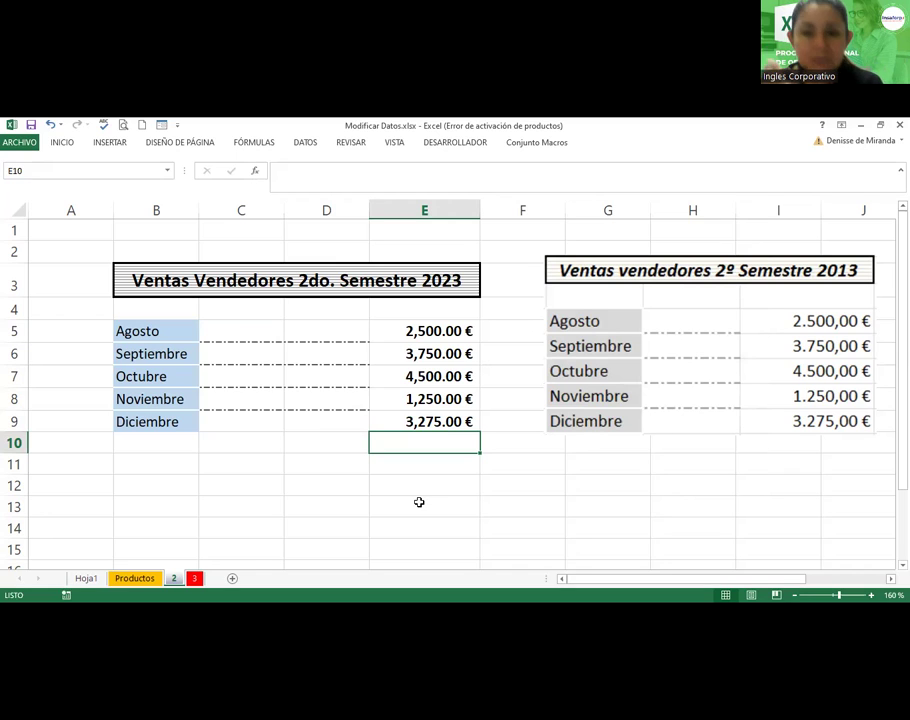
# Delete the reference picture and draw a curved left-pointing arrow beside the sales table.
pyautogui.click(721, 359)
pyautogui.press('Delete')
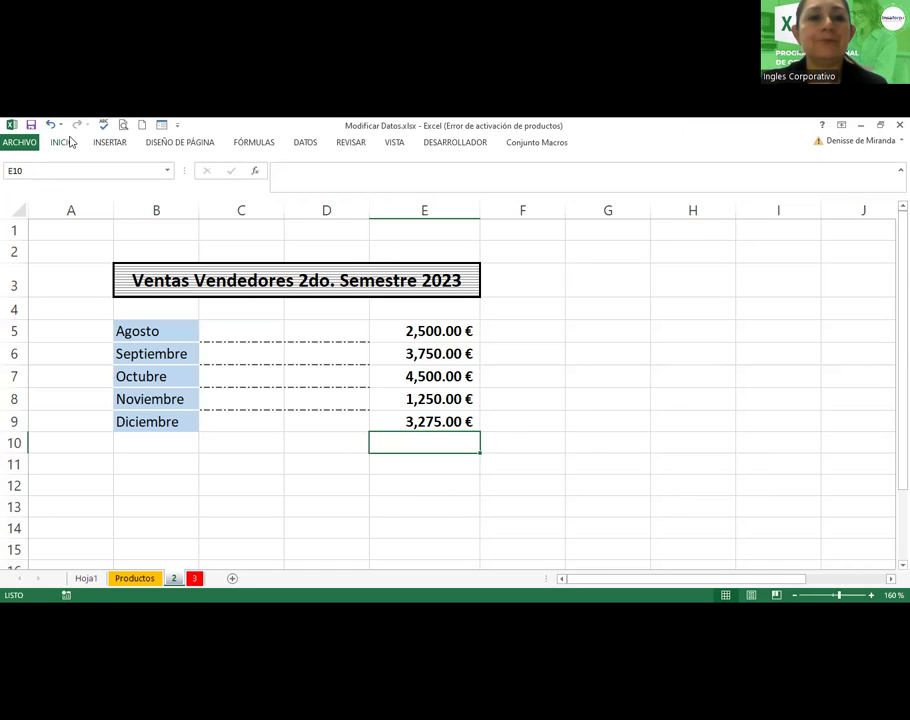
pyautogui.click(112, 142)
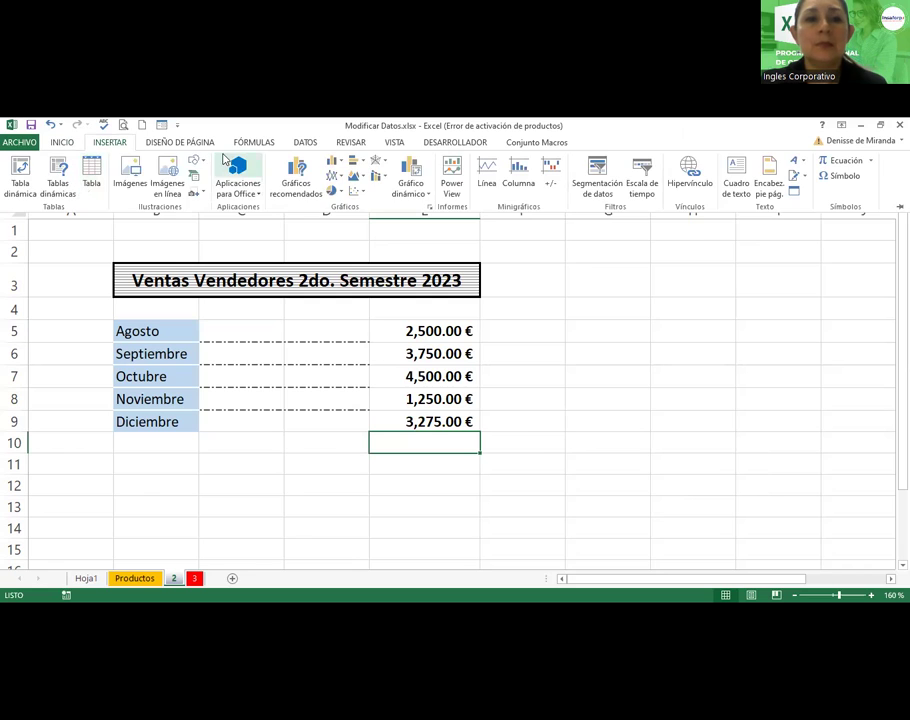
pyautogui.click(196, 160)
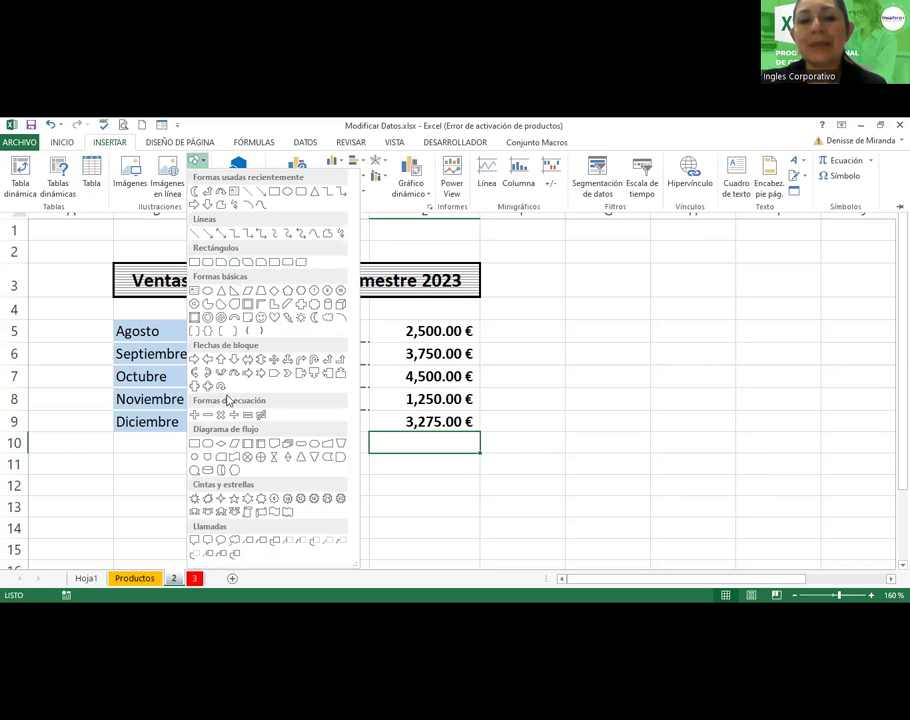
pyautogui.click(208, 373)
pyautogui.moveTo(542, 270)
pyautogui.mouseDown()
pyautogui.moveTo(648, 437)
pyautogui.moveTo(648, 460)
pyautogui.mouseUp()
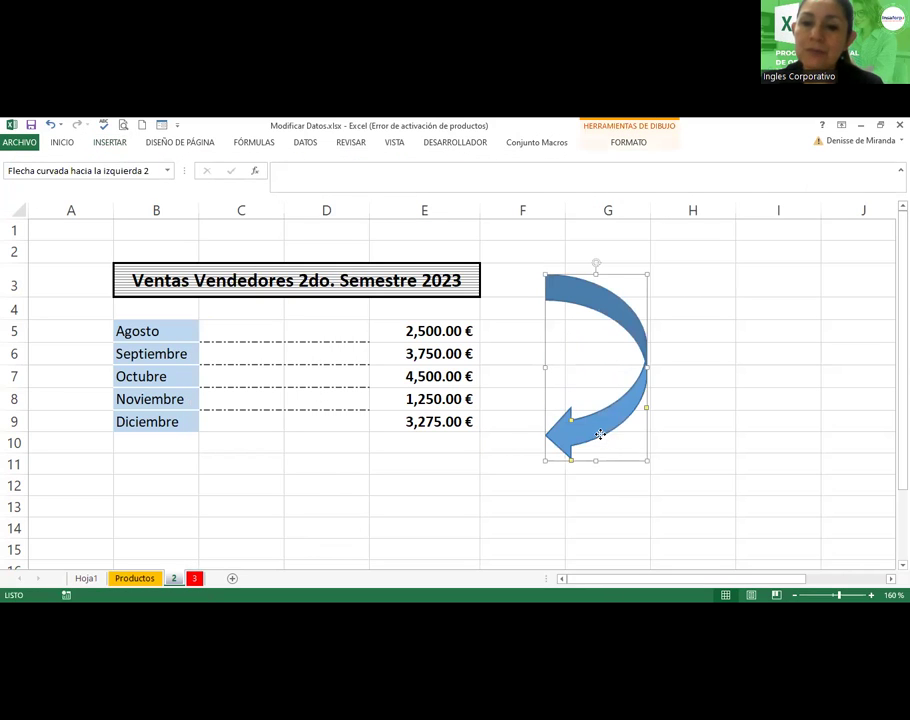
pyautogui.moveTo(600, 434); pyautogui.dragTo(579, 421)
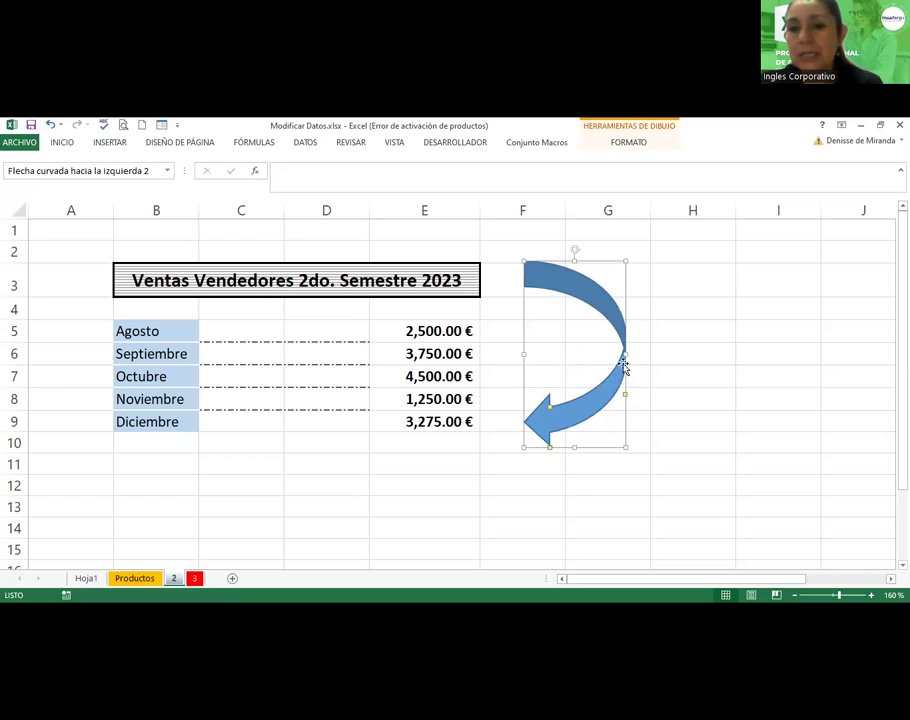
pyautogui.moveTo(625, 355); pyautogui.dragTo(629, 355)
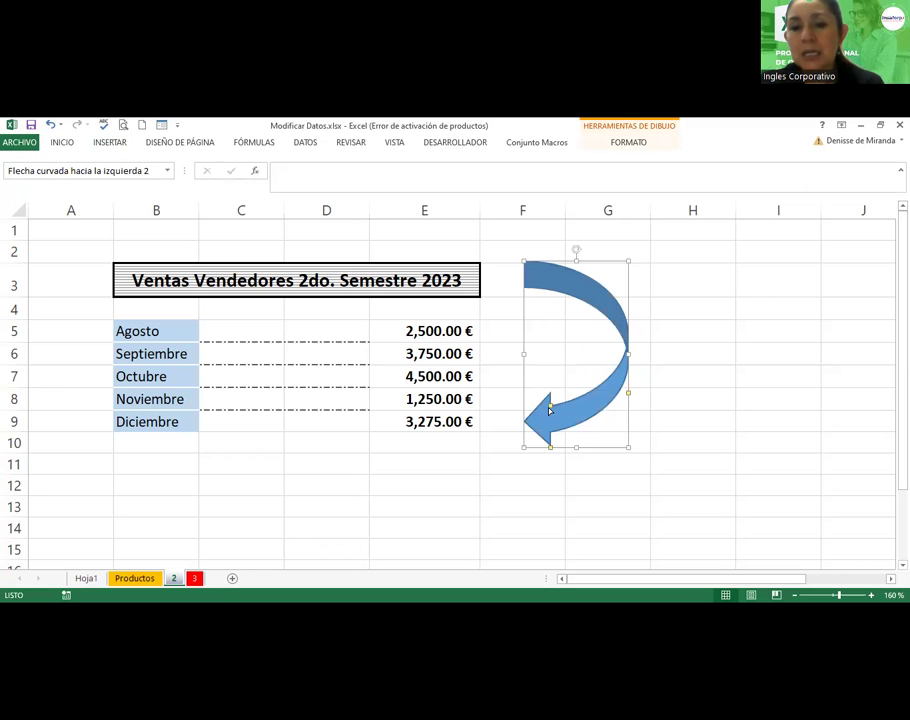
pyautogui.moveTo(550, 410); pyautogui.dragTo(550, 414)
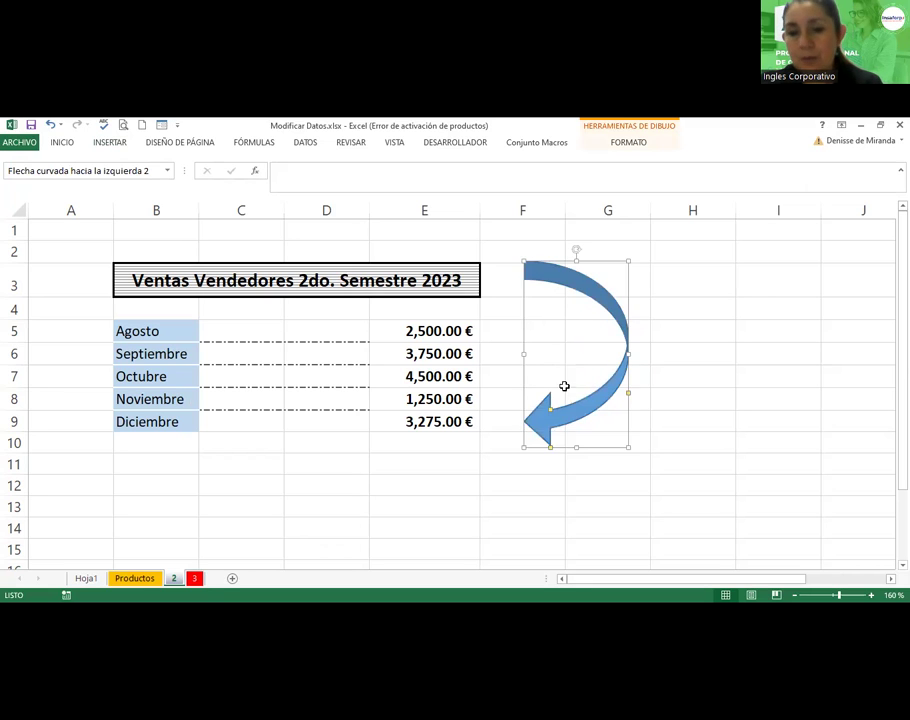
pyautogui.click(744, 354)
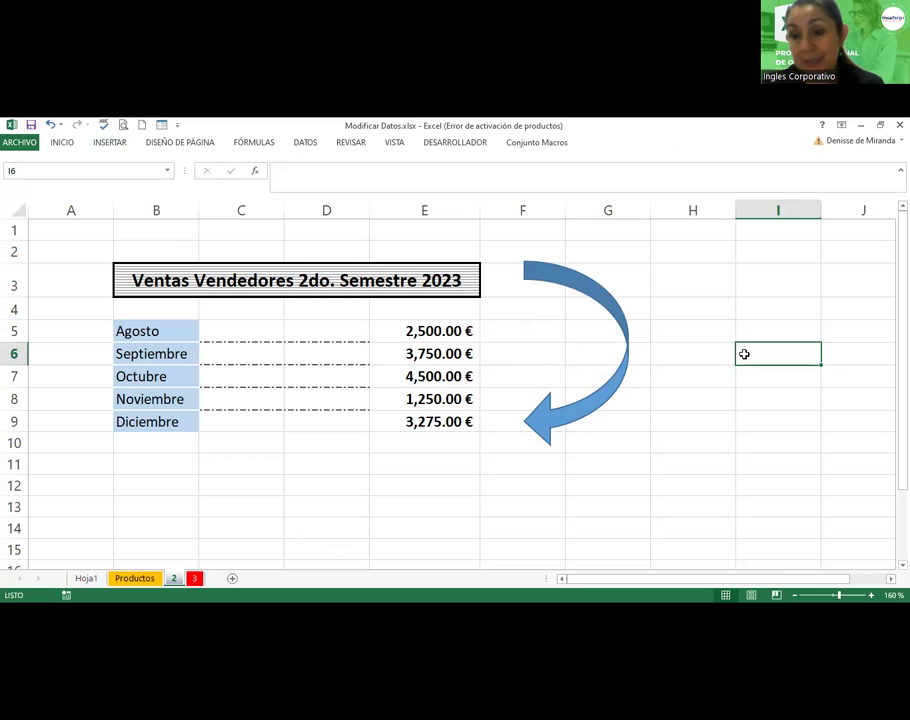
# Nudge the arrow toward the table, then rename sheet 2 to Ventas with a dark orange tab.
pyautogui.moveTo(620, 365); pyautogui.dragTo(605, 368)
pyautogui.click(688, 373)
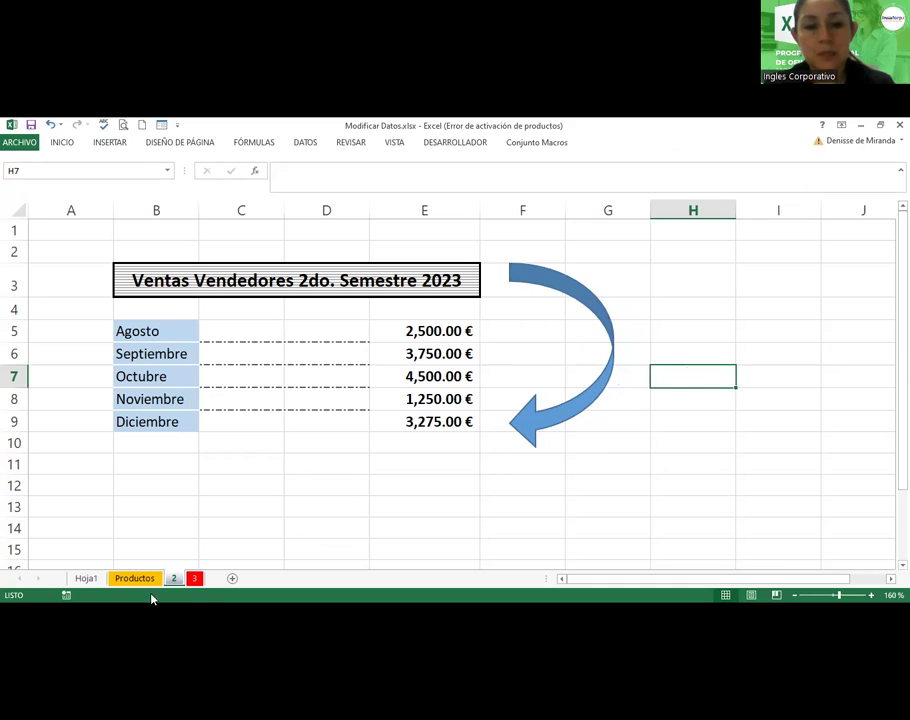
pyautogui.moveTo(175, 583); pyautogui.dragTo(173, 579)
pyautogui.write('Ventas')
pyautogui.press('Return')
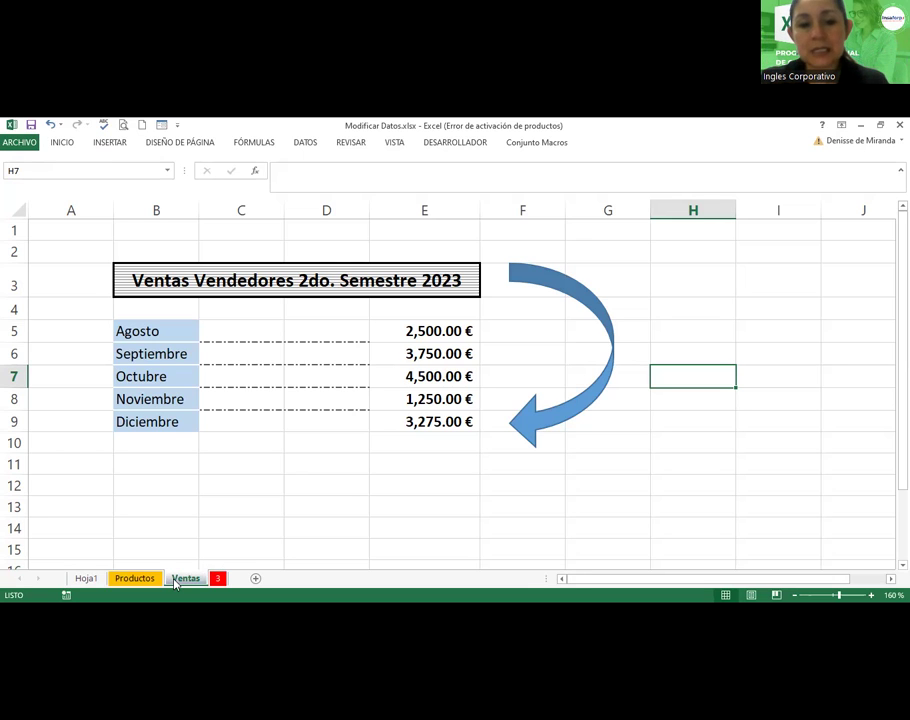
pyautogui.rightClick(175, 581)
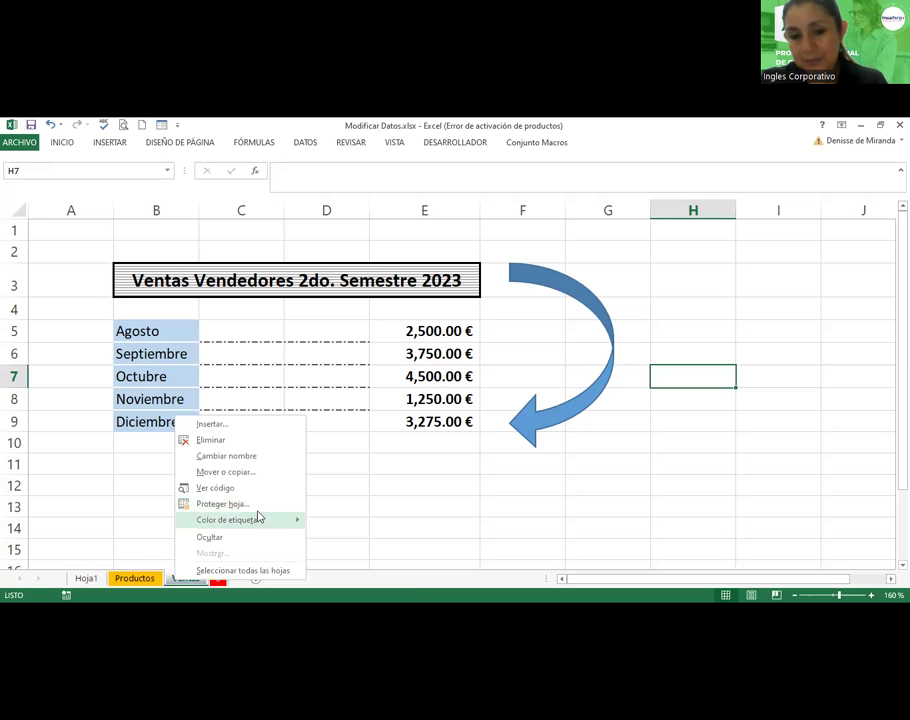
pyautogui.moveTo(258, 519)
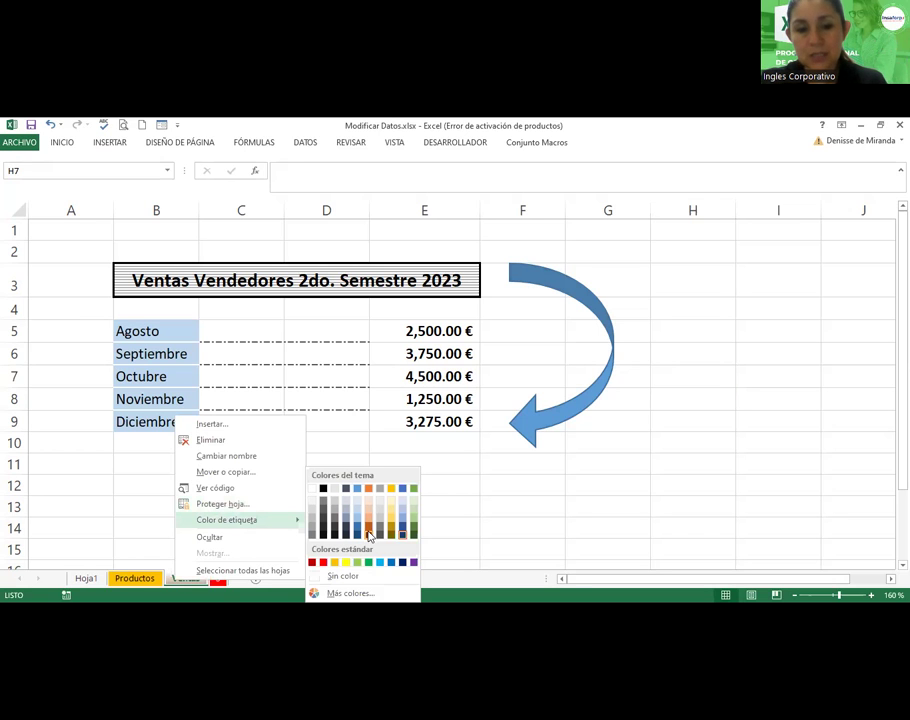
pyautogui.click(370, 535)
# Rename Hoja1 to Tablas with a dark green tab, then check the other sheets.
pyautogui.click(217, 579)
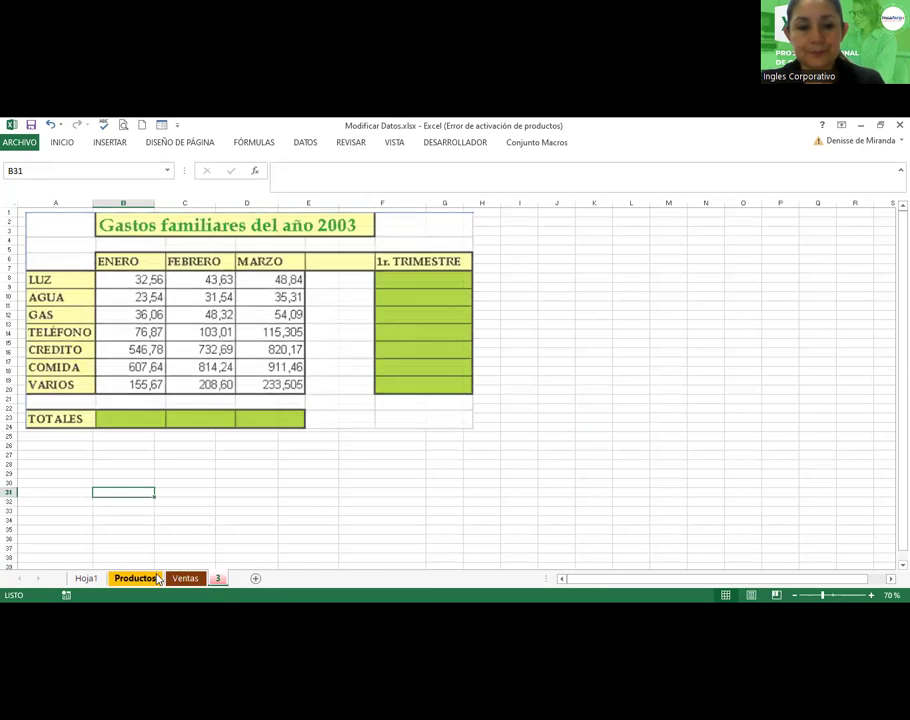
pyautogui.click(136, 578)
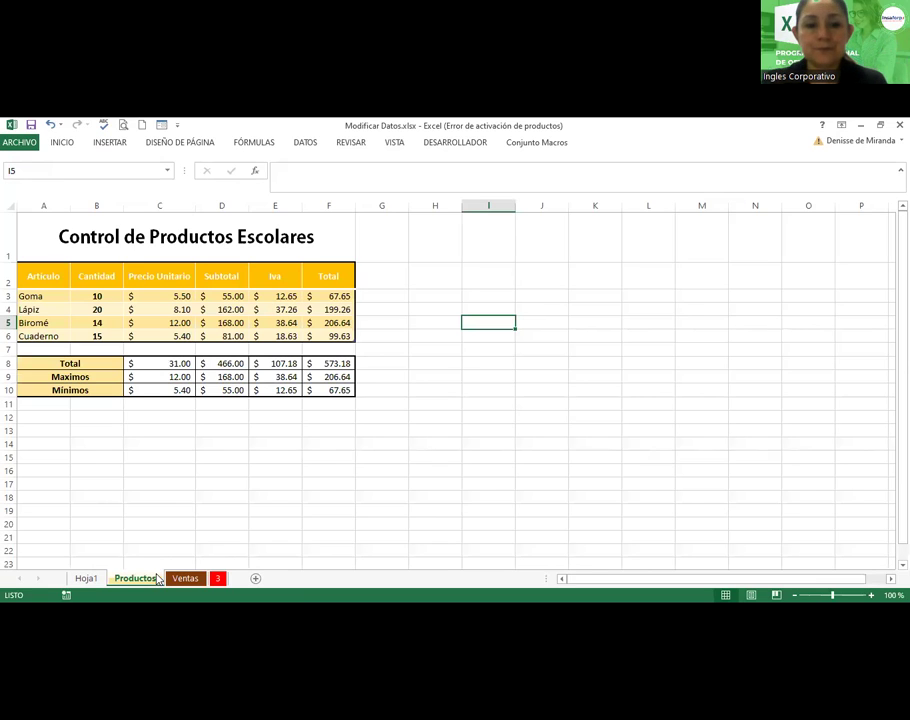
pyautogui.click(88, 579)
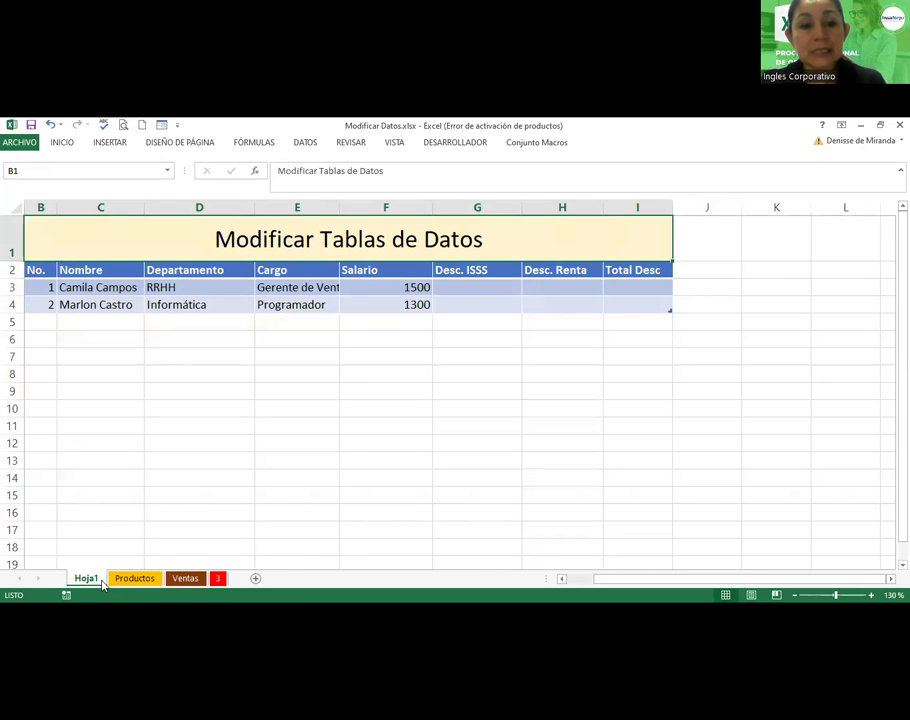
pyautogui.doubleClick(90, 578)
pyautogui.write('Tablas')
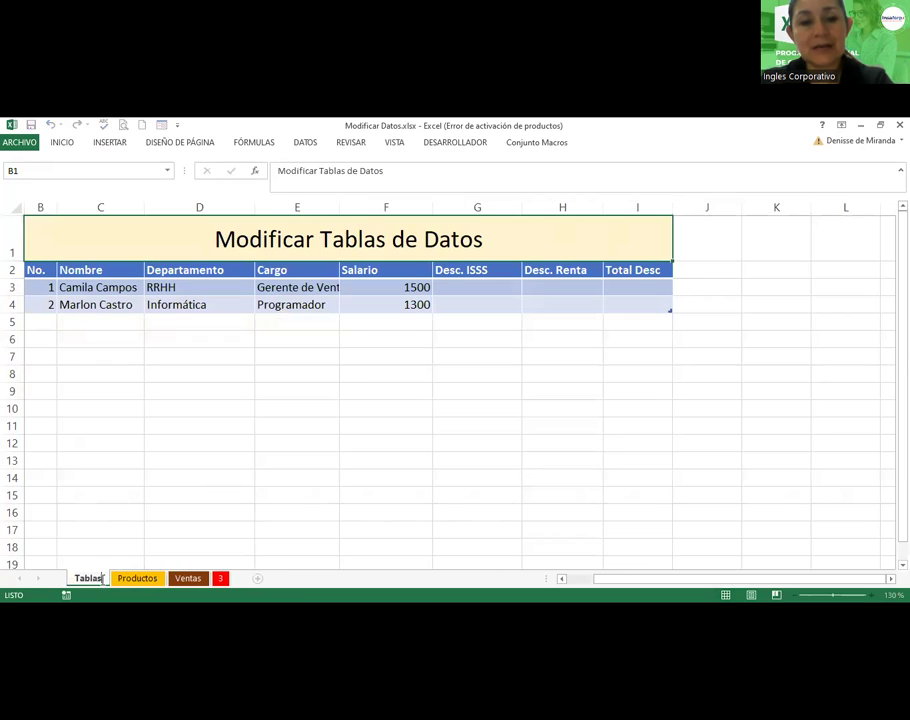
pyautogui.press('Return')
pyautogui.rightClick(103, 583)
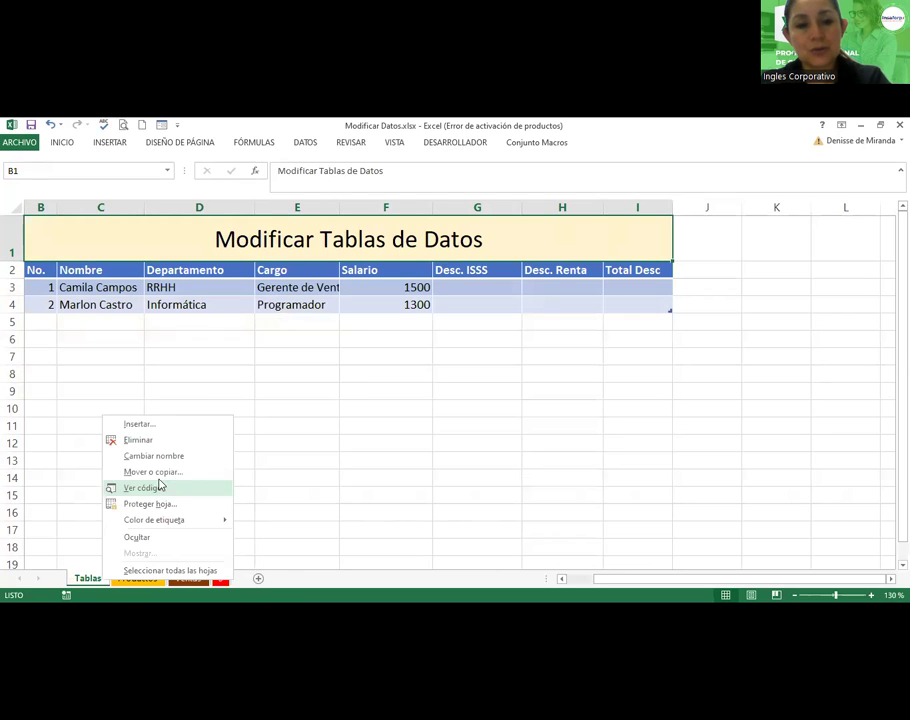
pyautogui.moveTo(151, 522)
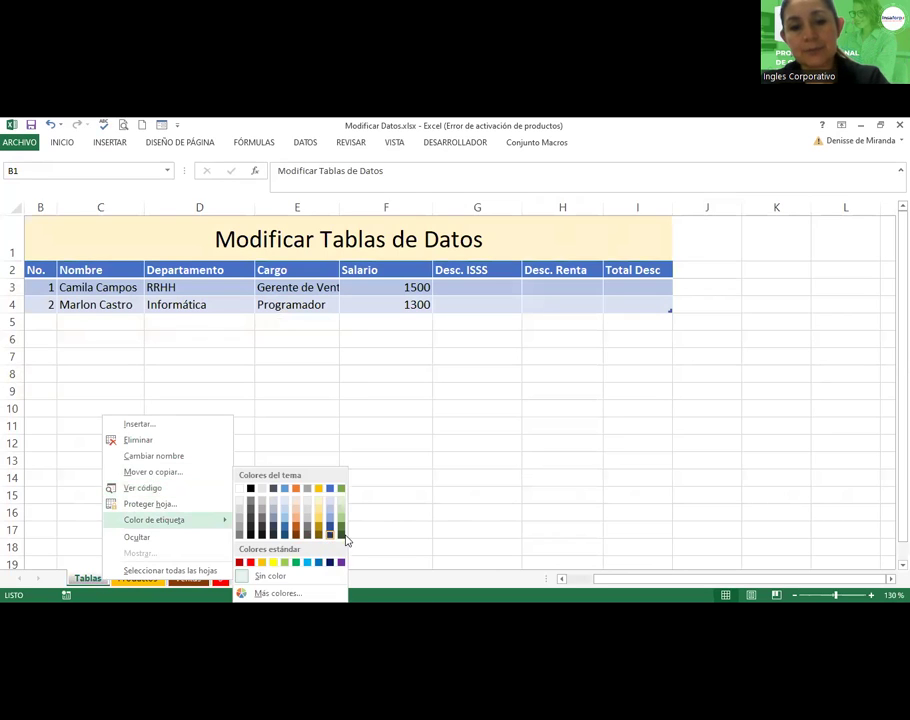
pyautogui.click(296, 431)
pyautogui.click(152, 581)
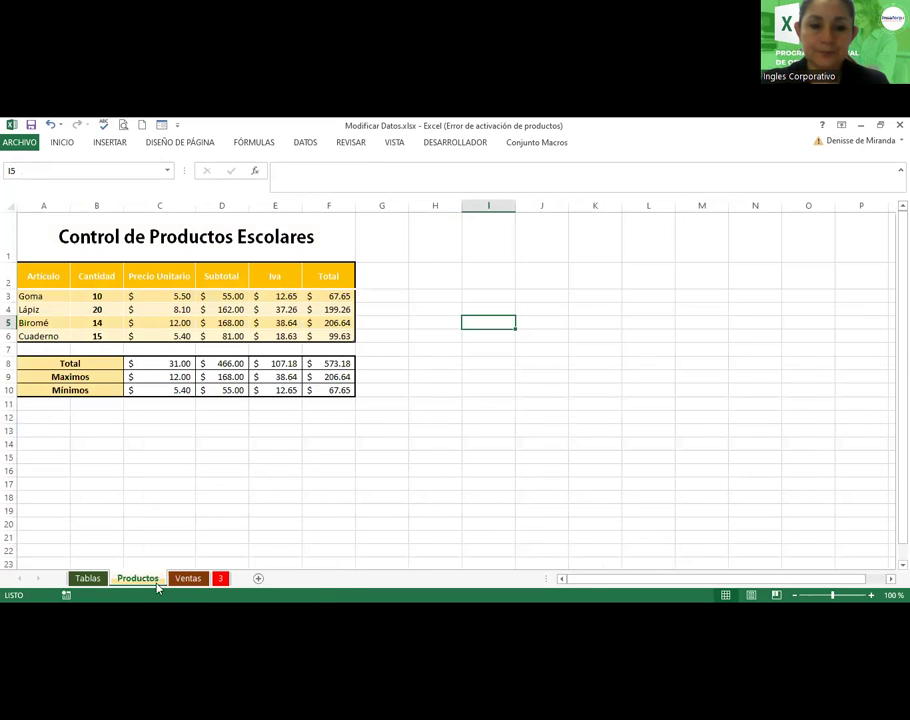
pyautogui.click(186, 580)
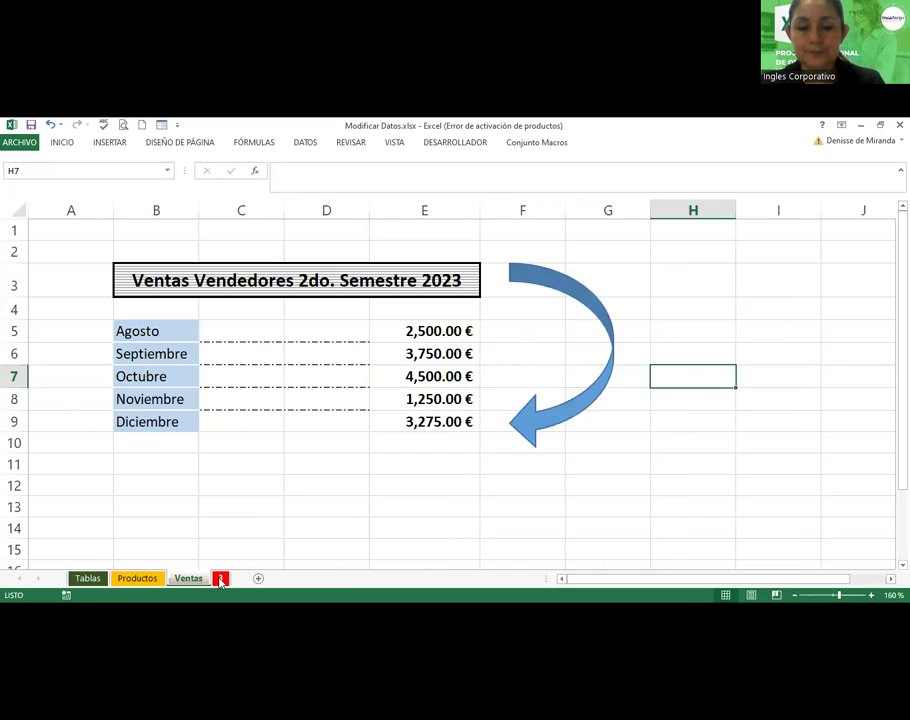
pyautogui.click(221, 580)
# Reposition the Gastos familiares del año 2003 picture so it starts near column B.
pyautogui.moveTo(432, 346); pyautogui.dragTo(737, 390)
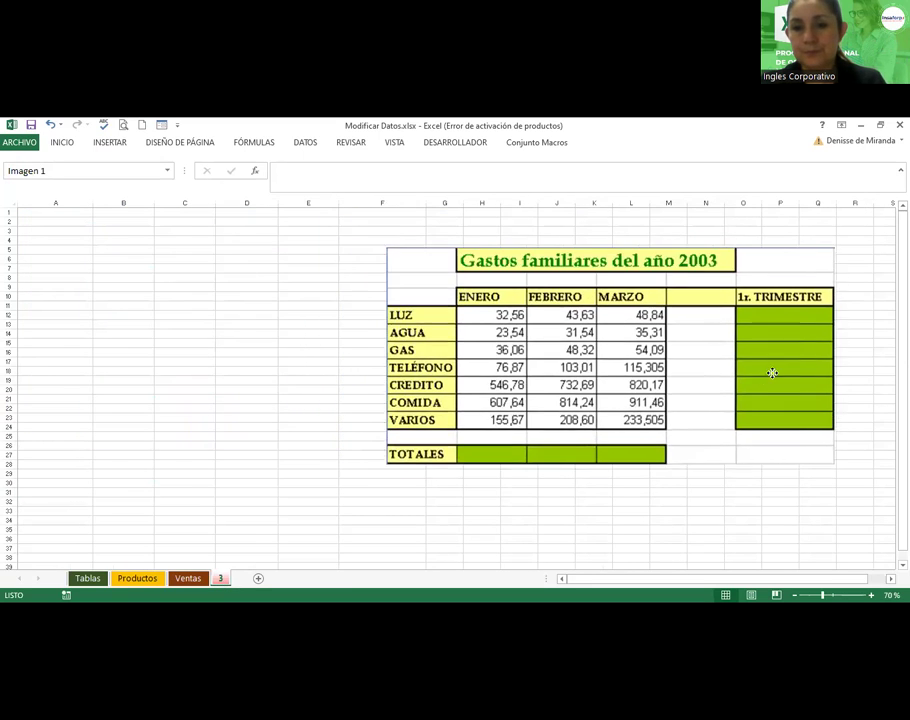
pyautogui.moveTo(737, 390); pyautogui.dragTo(772, 372)
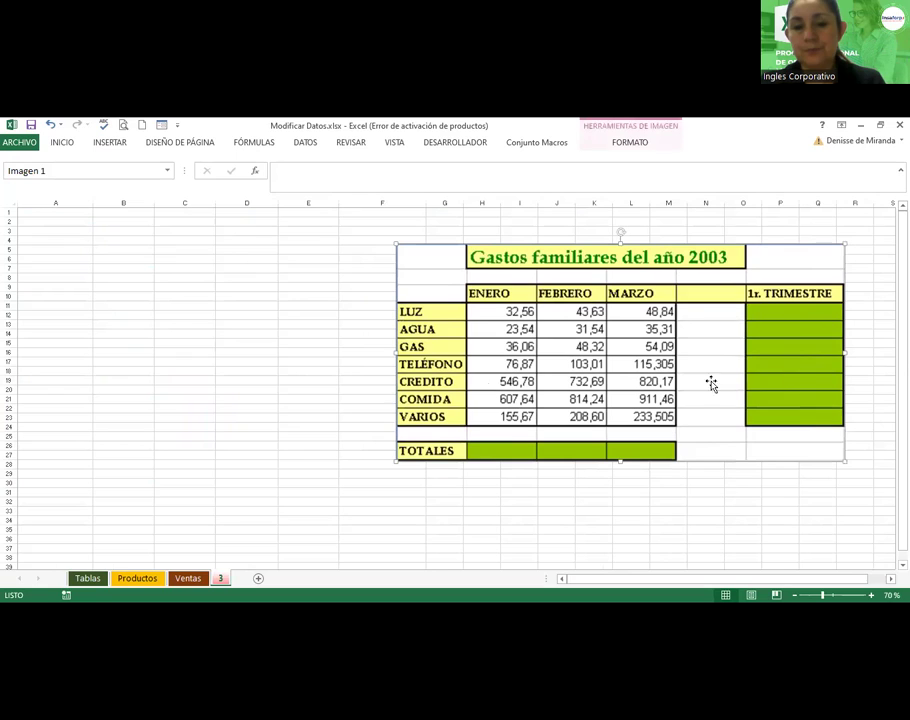
pyautogui.click(152, 230)
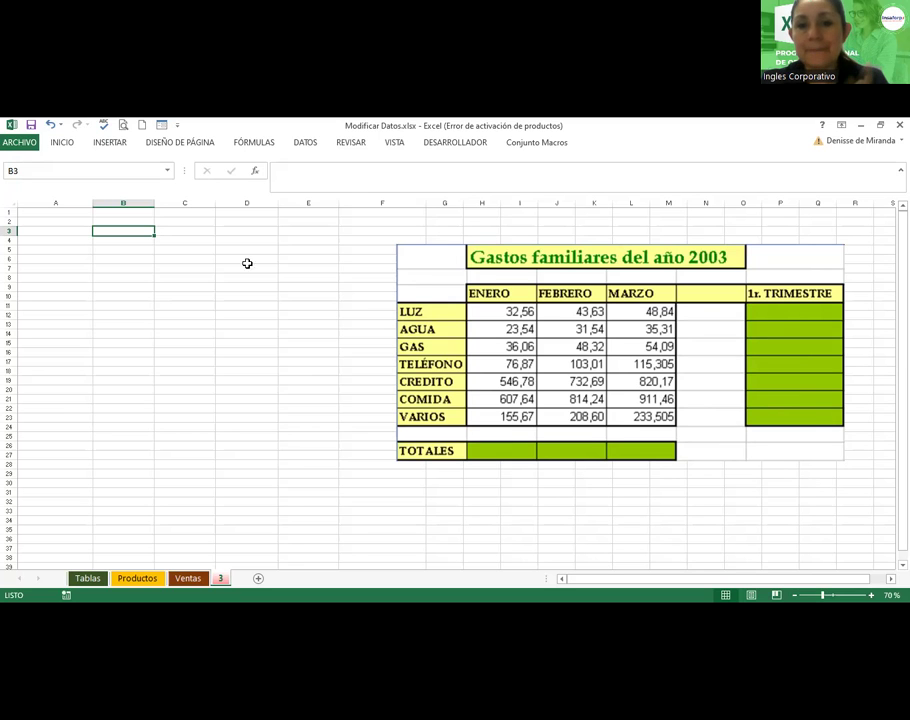
pyautogui.moveTo(566, 337)
pyautogui.mouseDown()
pyautogui.moveTo(367, 311)
pyautogui.moveTo(274, 352)
pyautogui.mouseUp()
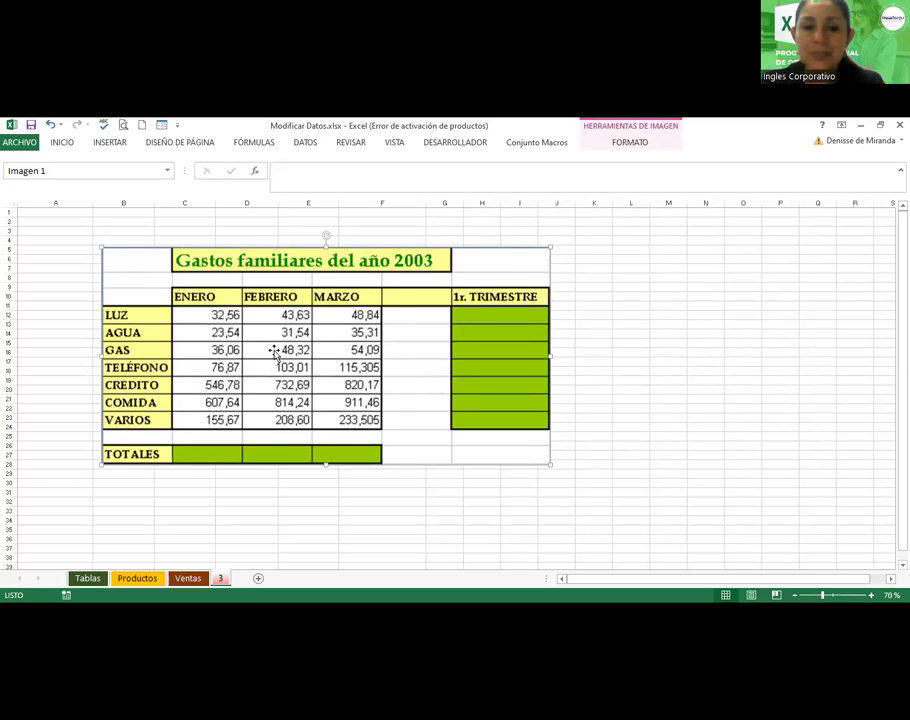
# Flip between the Productos, Ventas and sheet 3 tabs to review them.
pyautogui.click(152, 579)
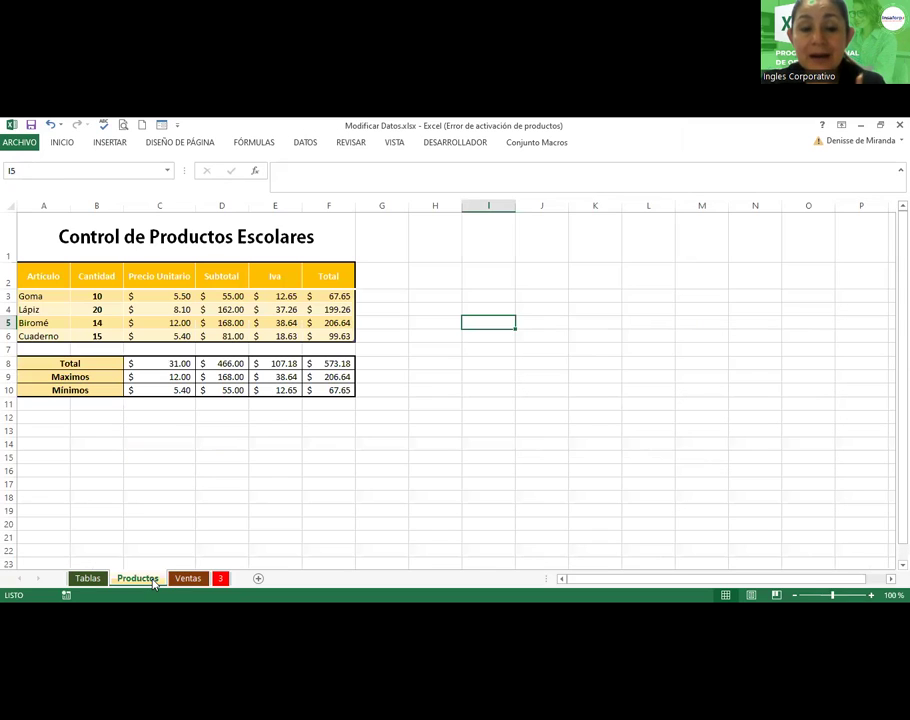
pyautogui.click(189, 579)
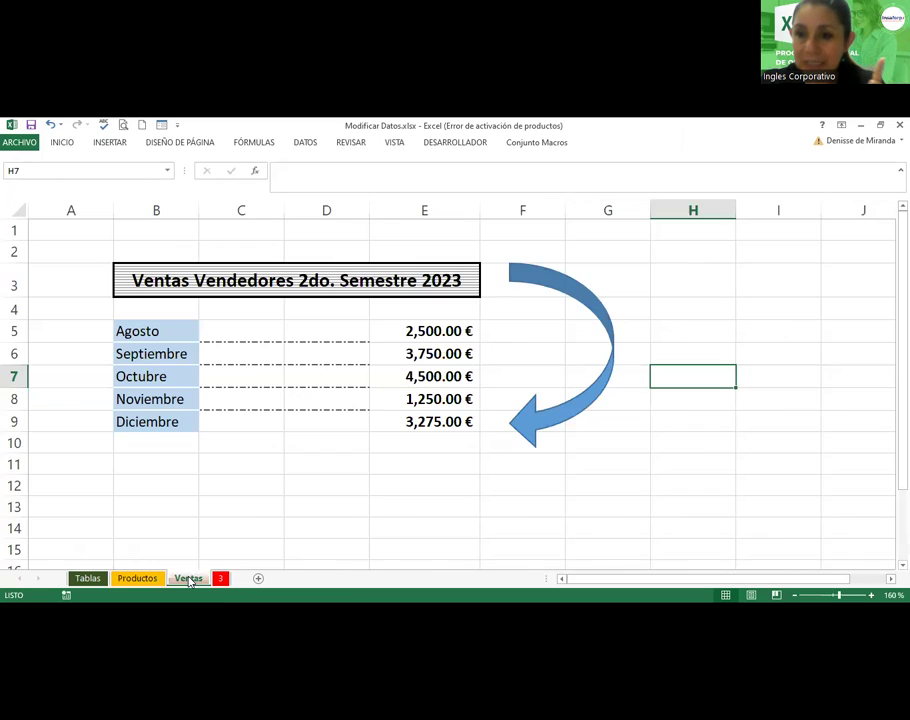
pyautogui.click(147, 580)
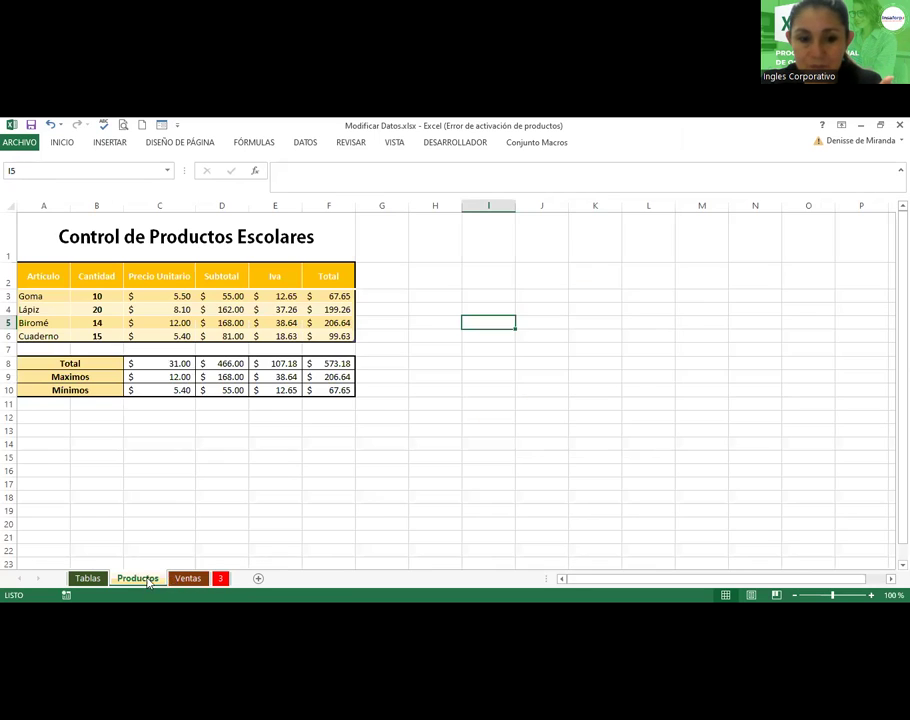
pyautogui.click(189, 579)
pyautogui.click(158, 581)
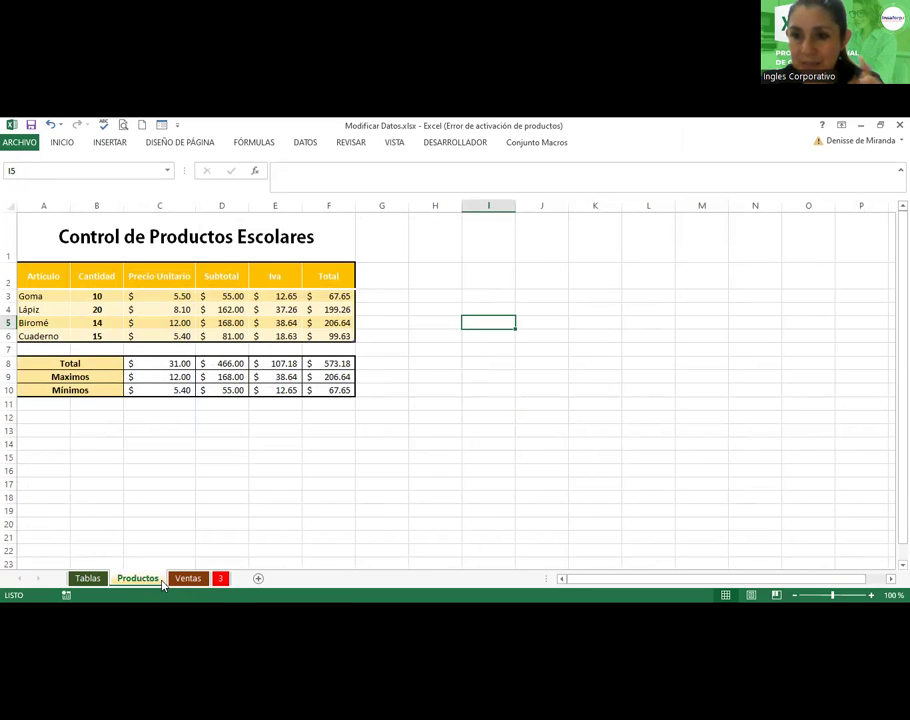
pyautogui.click(179, 580)
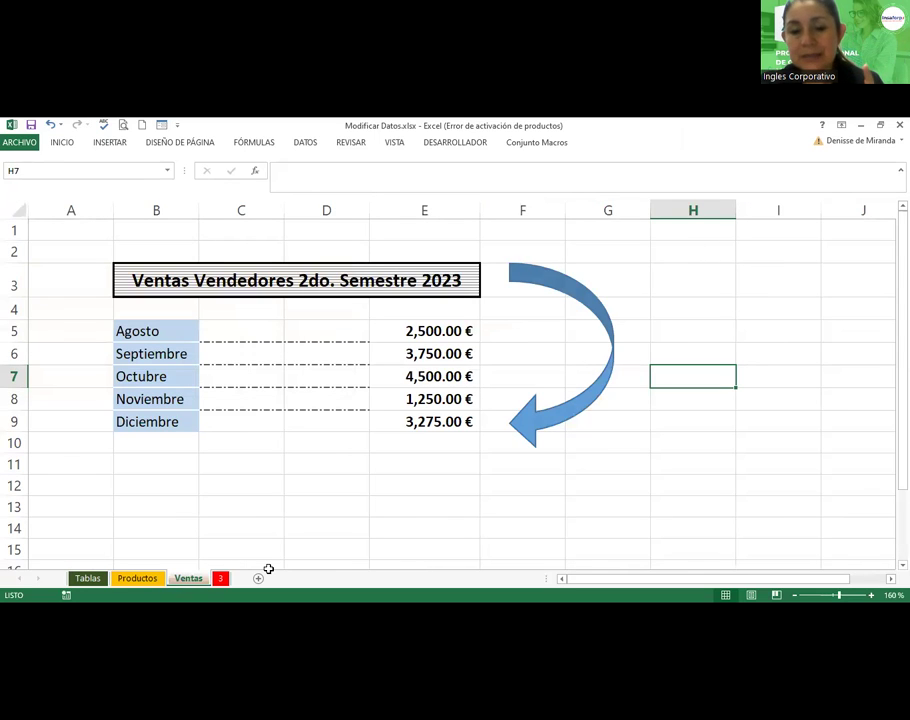
pyautogui.click(220, 579)
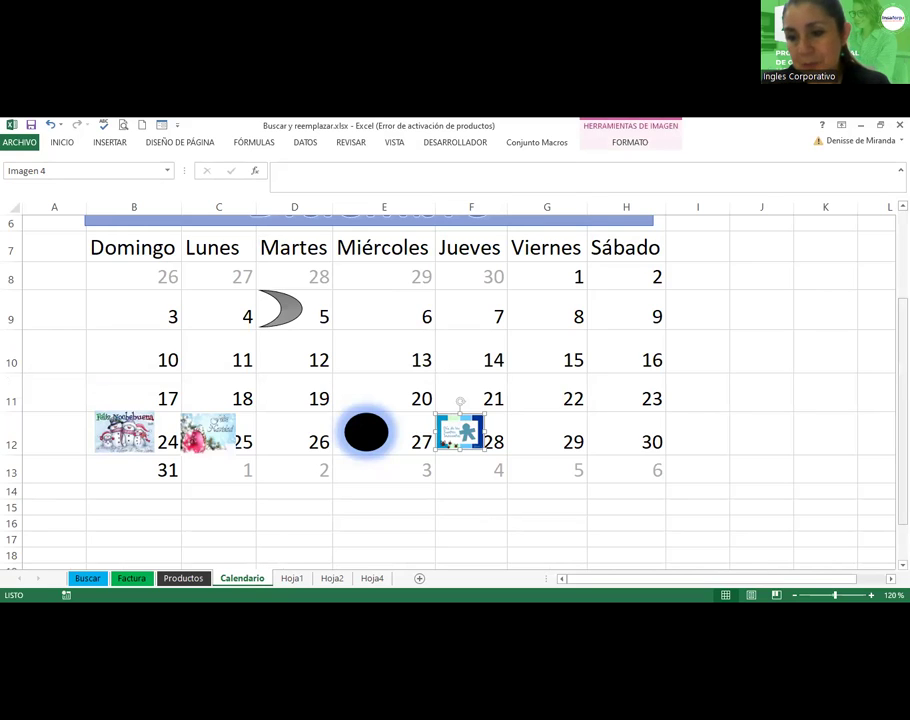
# Bold the Domingo–Sábado weekday headers in B7:H7, then go to Hoja1.
pyautogui.scroll(1, 790, 595)
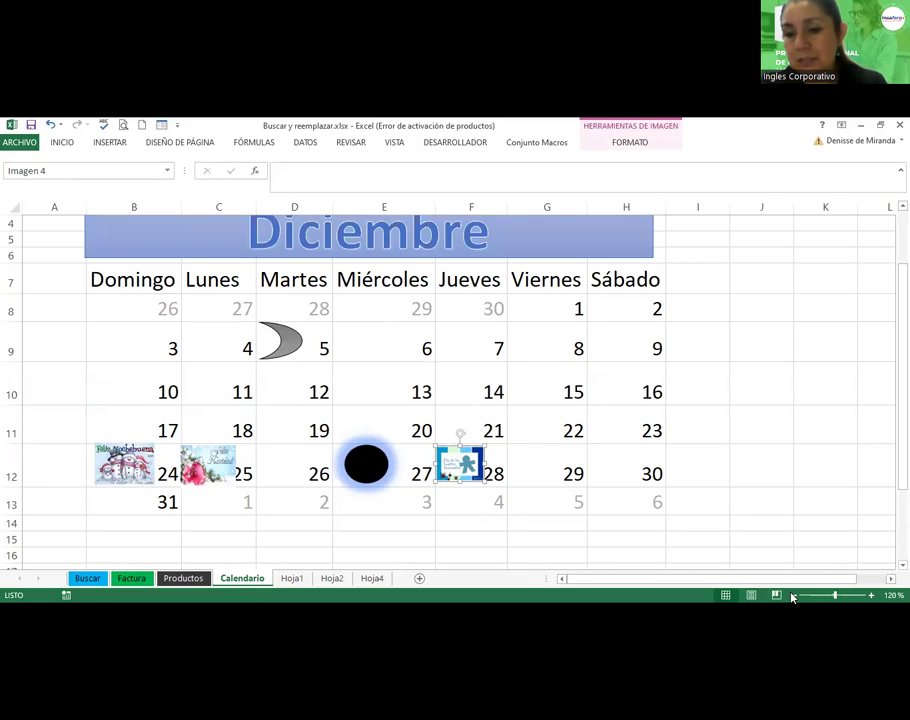
pyautogui.click(794, 595)
pyautogui.click(794, 595)
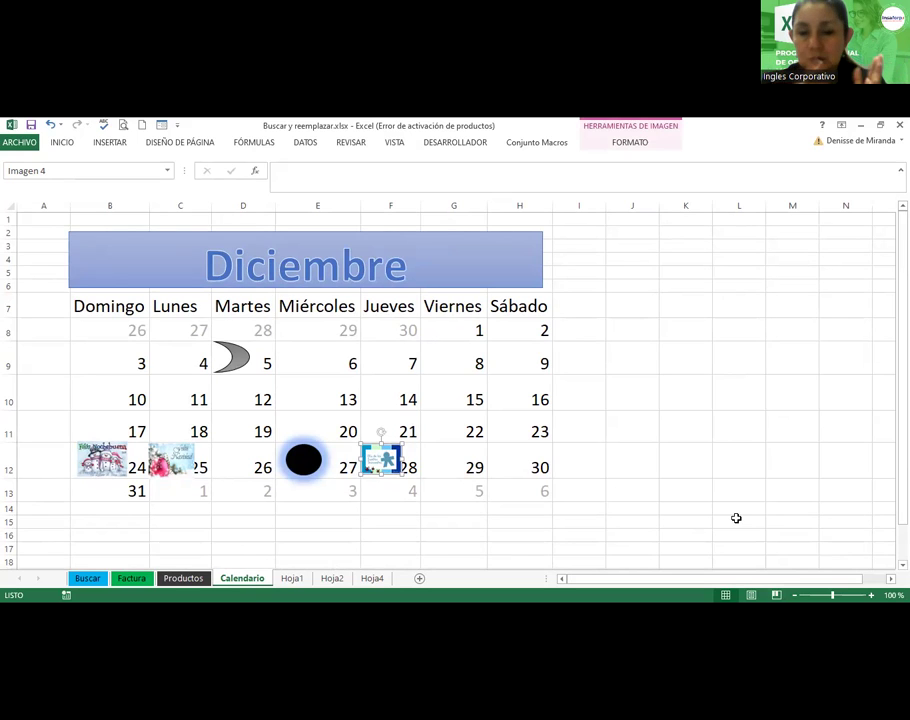
pyautogui.click(132, 322)
pyautogui.moveTo(130, 306); pyautogui.dragTo(509, 306)
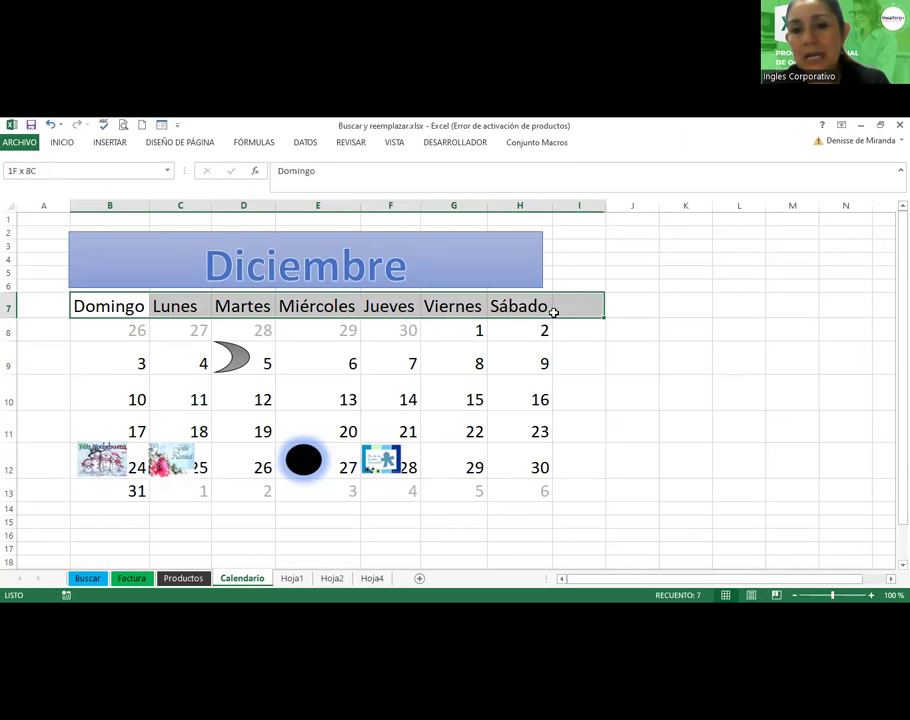
pyautogui.click(63, 144)
pyautogui.click(69, 187)
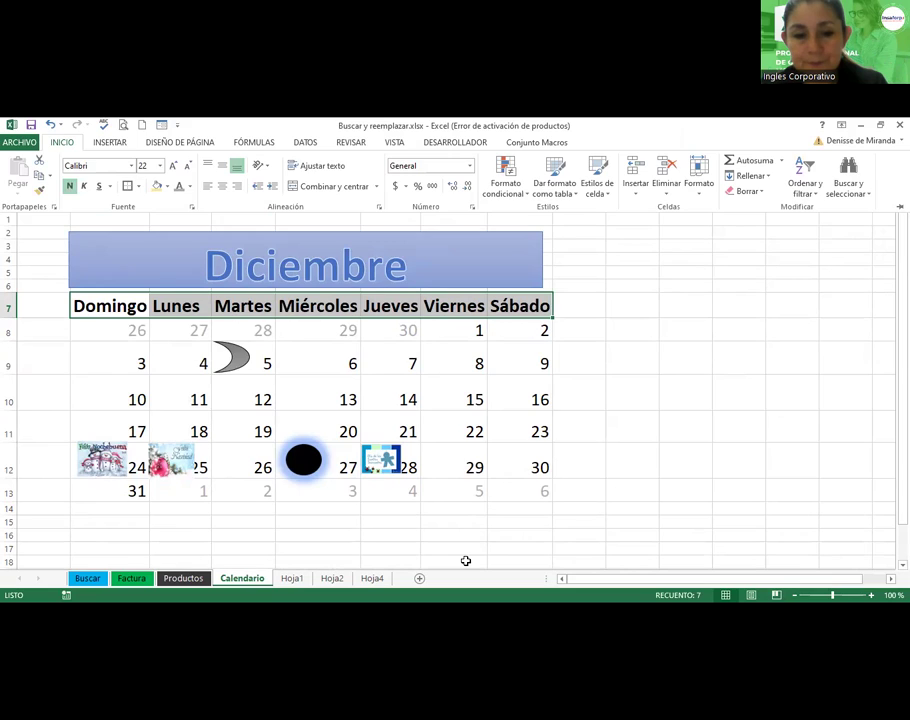
pyautogui.click(293, 578)
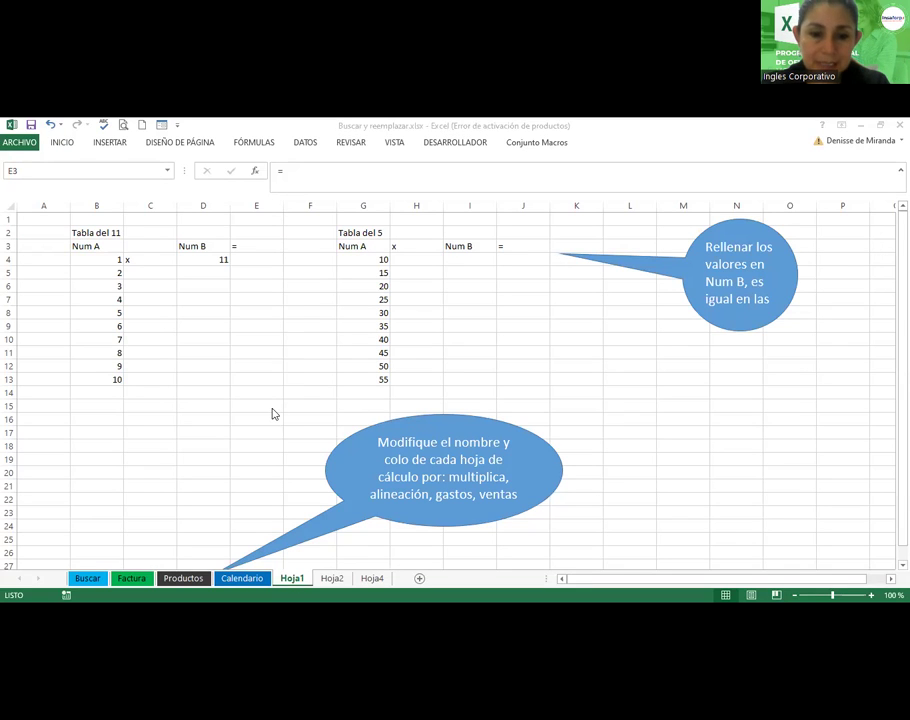
# Rename Hoja1 to Multiplicar and zoom the sheet in to 140%.
pyautogui.doubleClick(292, 578)
pyautogui.write('Multiplicar')
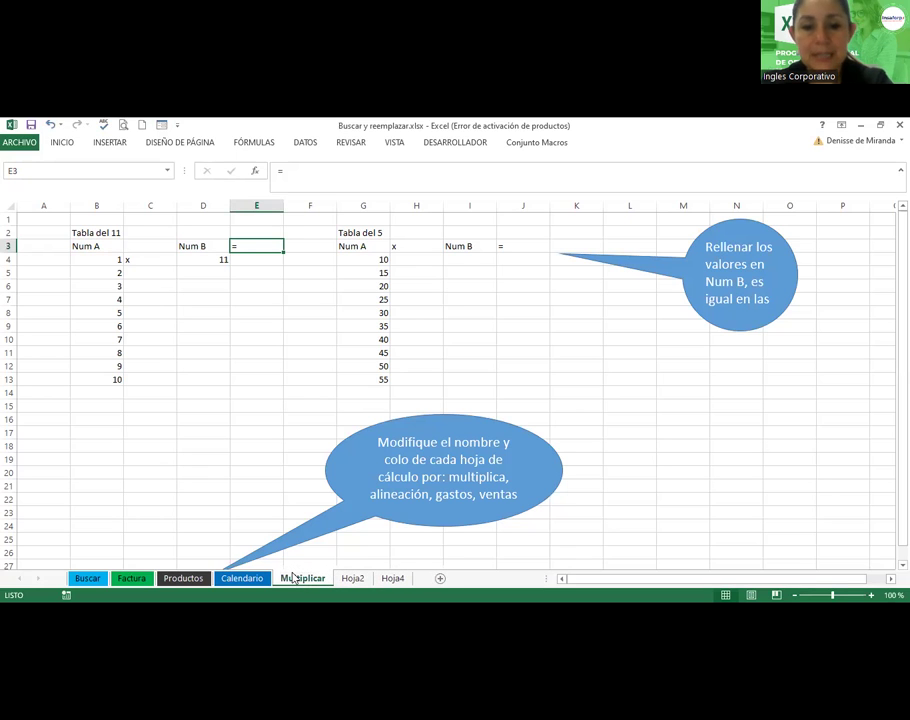
pyautogui.rightClick(293, 577)
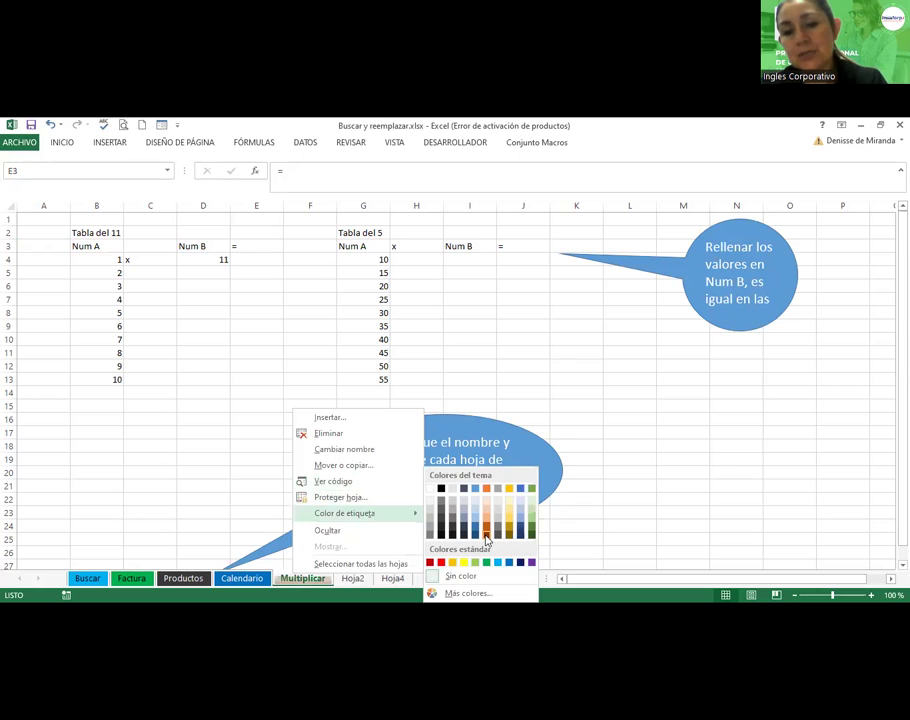
pyautogui.press('Escape')
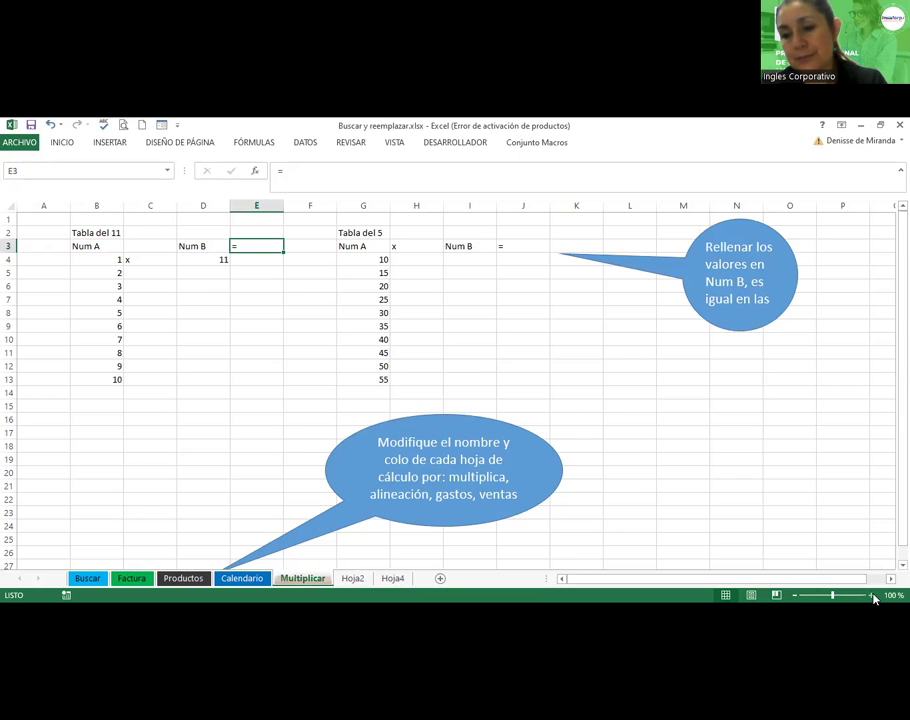
pyautogui.click(871, 595)
pyautogui.click(871, 595)
pyautogui.click(871, 595)
pyautogui.click(871, 595)
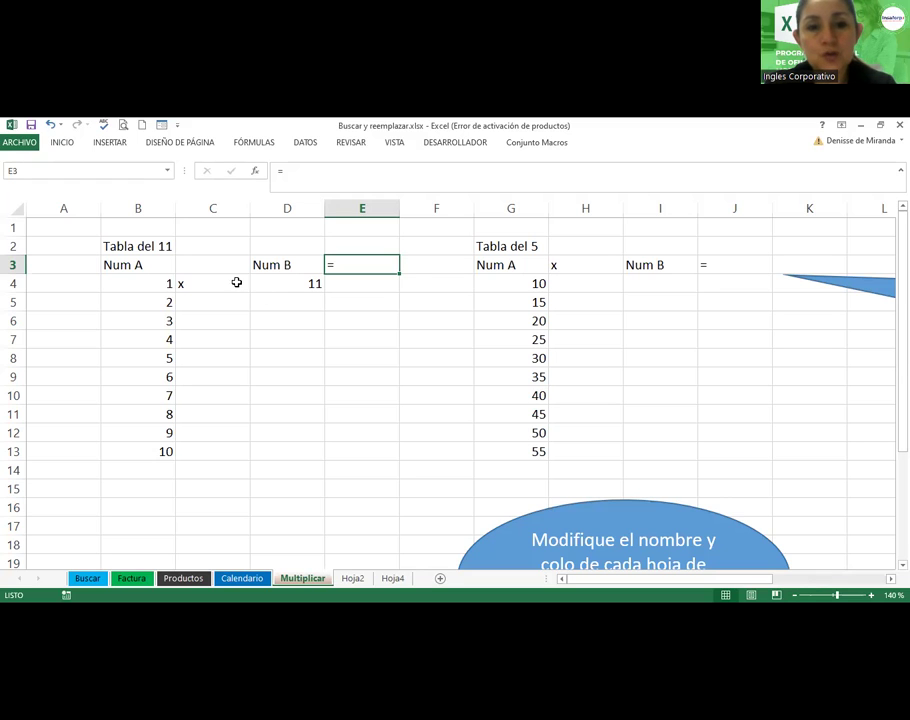
# Enter =B4*D4 in E4 and copy it down to E13.
pyautogui.click(237, 283)
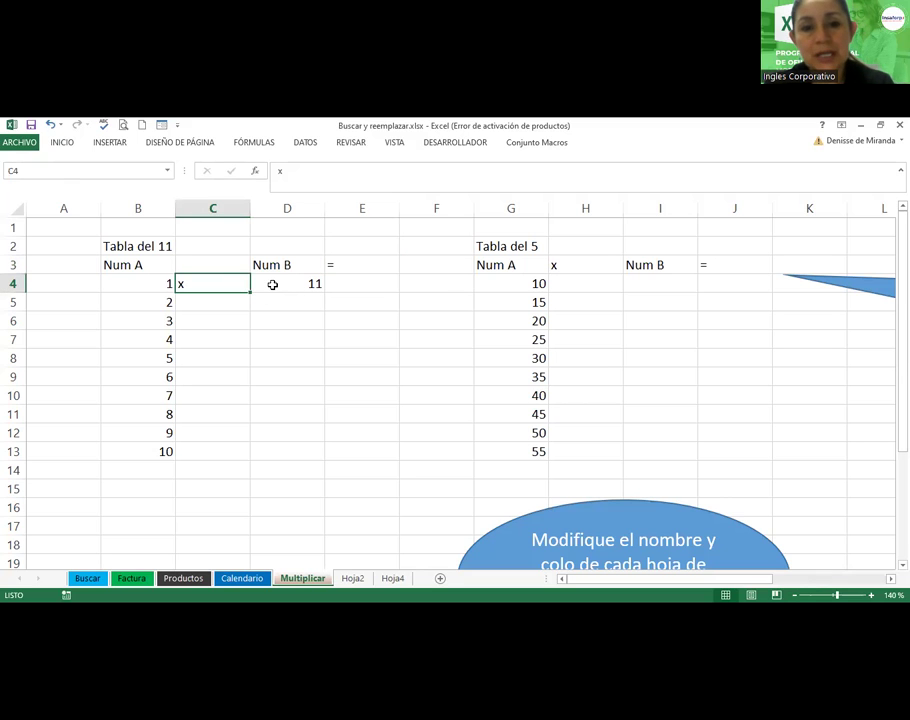
pyautogui.click(358, 262)
pyautogui.click(353, 282)
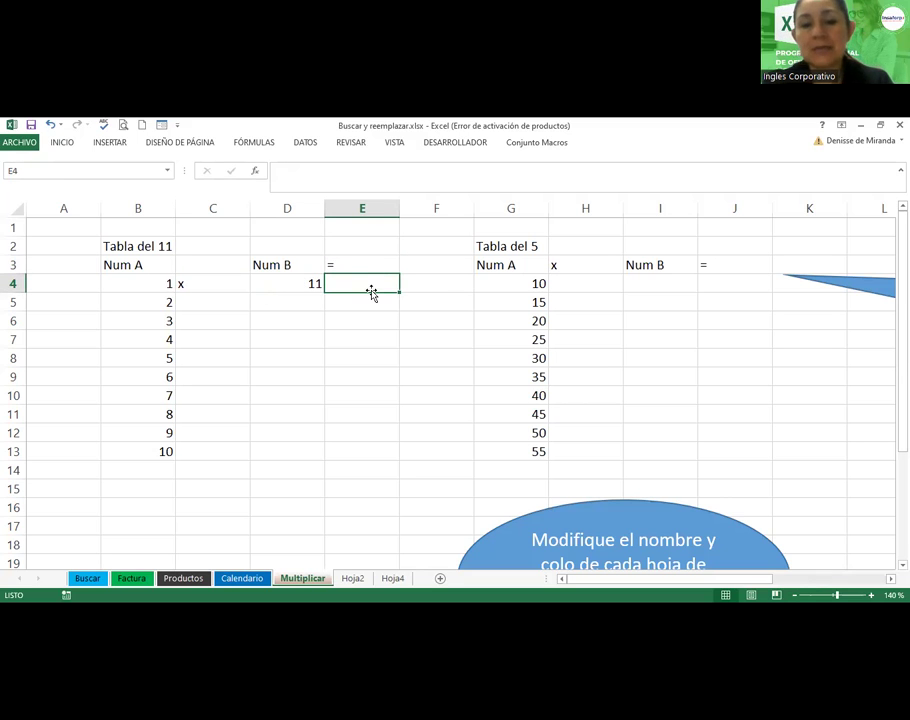
pyautogui.write('=')
pyautogui.click(142, 281)
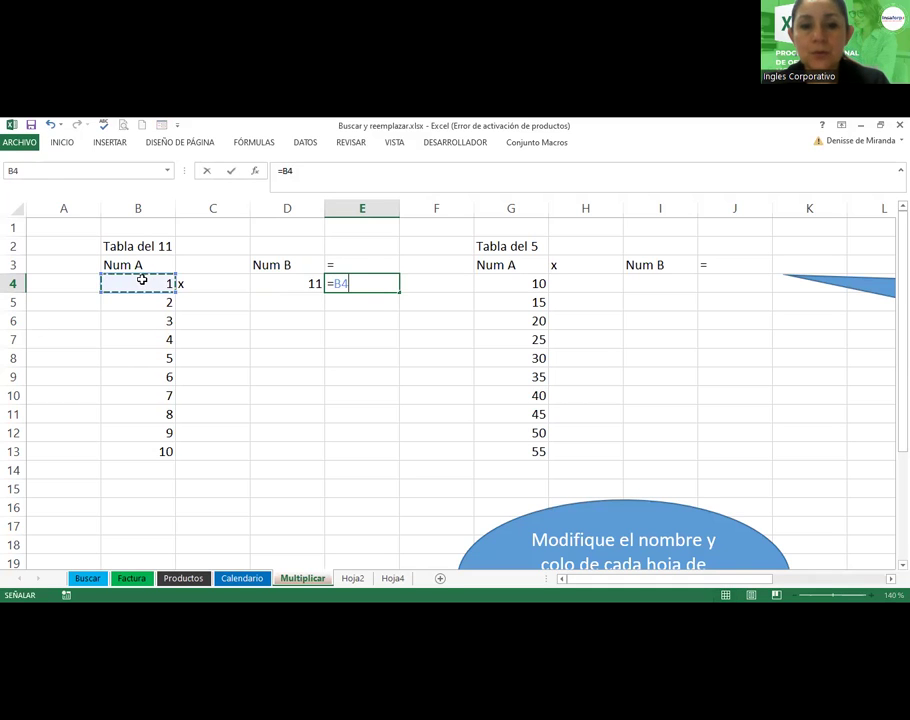
pyautogui.write('*')
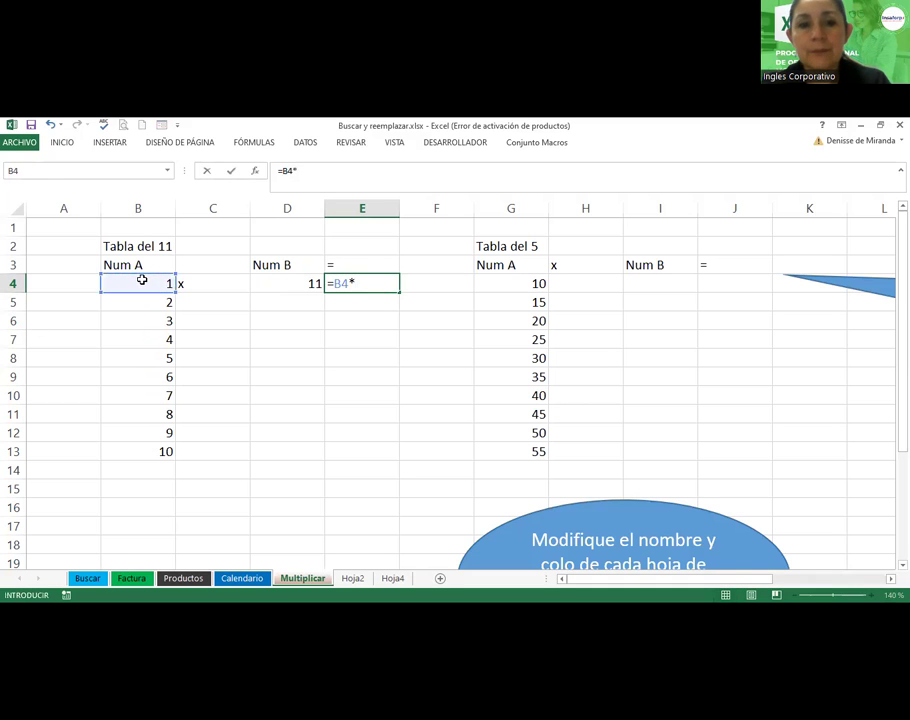
pyautogui.click(268, 283)
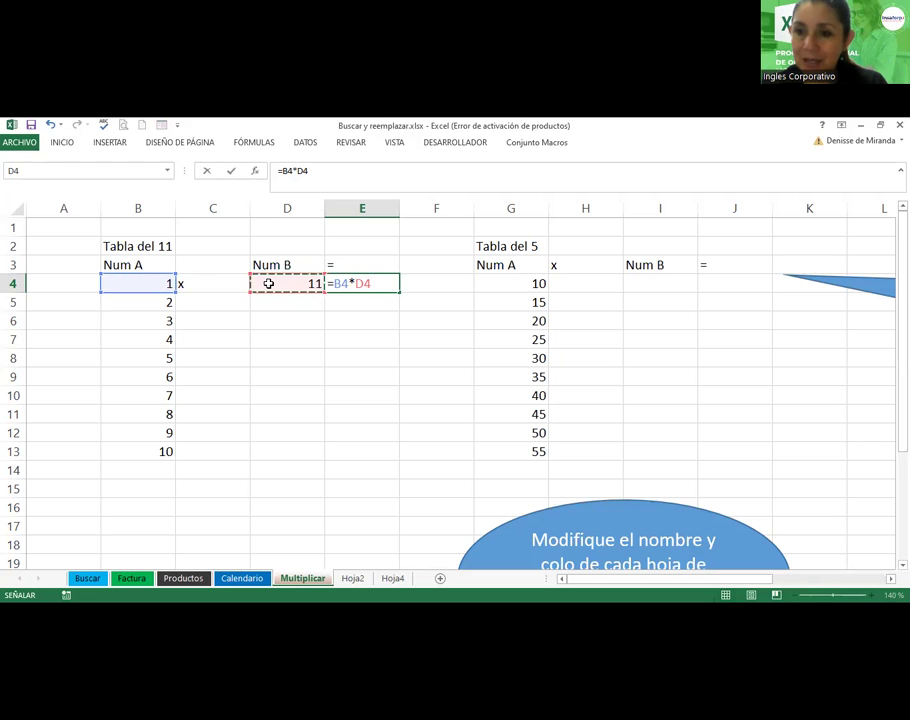
pyautogui.press('Return')
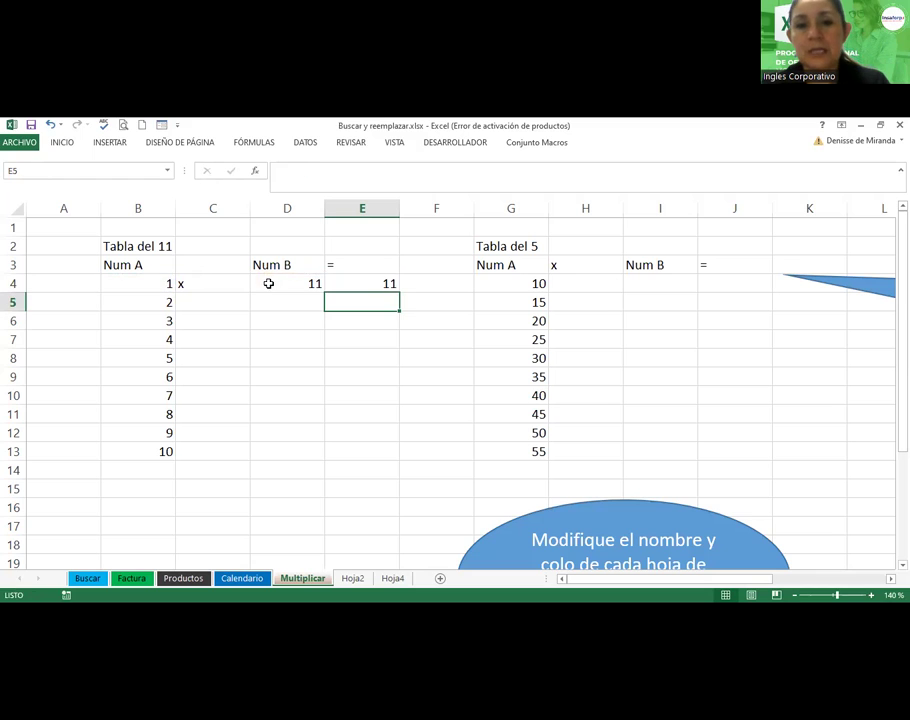
pyautogui.click(375, 286)
pyautogui.moveTo(399, 294); pyautogui.dragTo(399, 461)
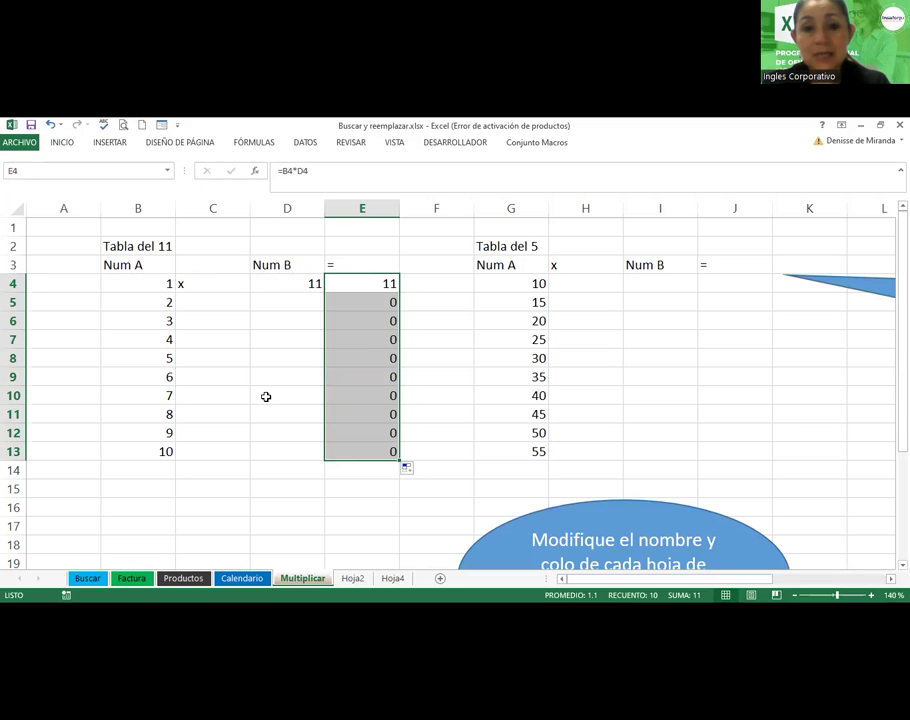
# Fill the Num B value 11 down from D4 to D13.
pyautogui.click(305, 285)
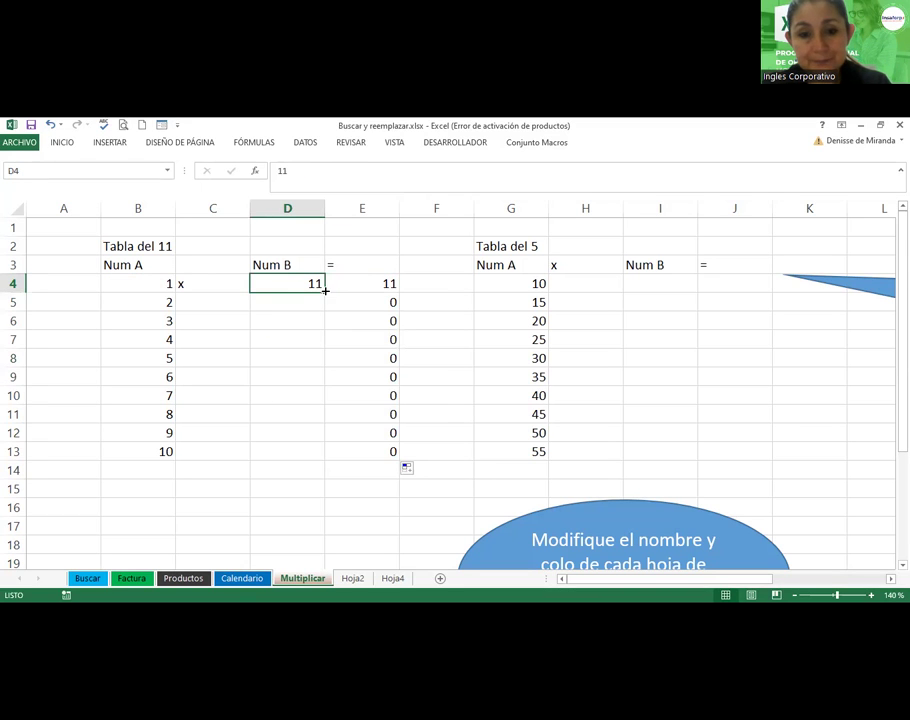
pyautogui.moveTo(325, 293); pyautogui.dragTo(327, 298)
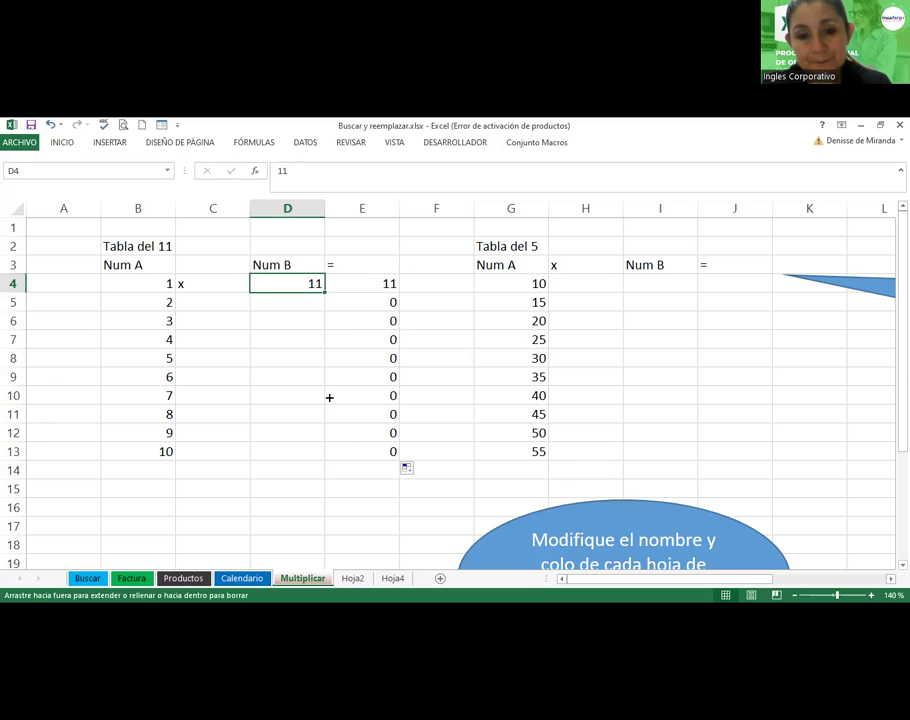
pyautogui.moveTo(335, 453); pyautogui.dragTo(337, 453)
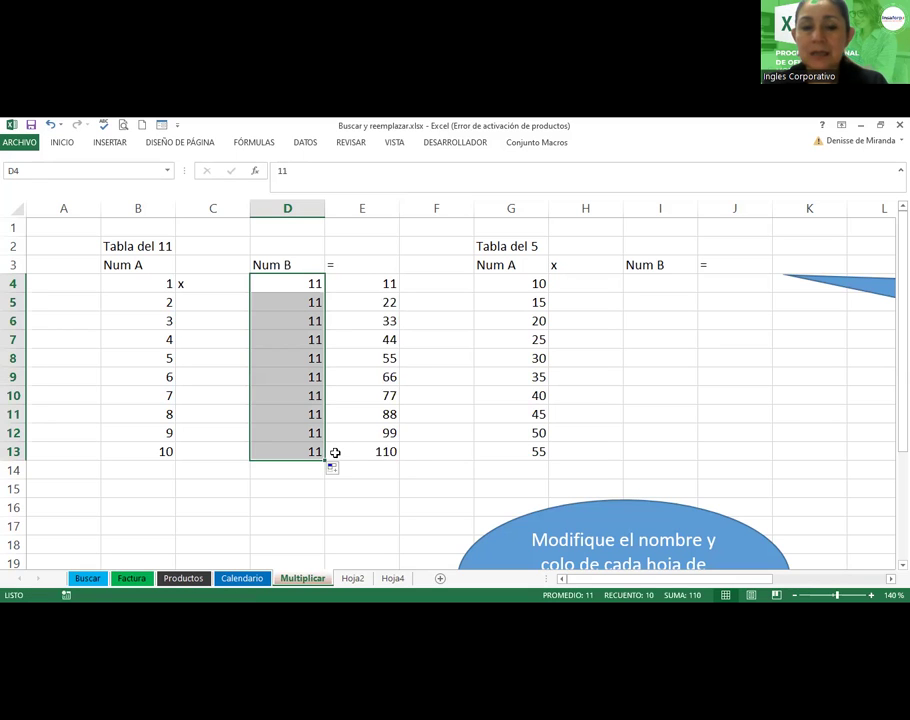
# Merge and centre the Tabla del 11 title across B2:E2, bold at size 16.
pyautogui.click(63, 143)
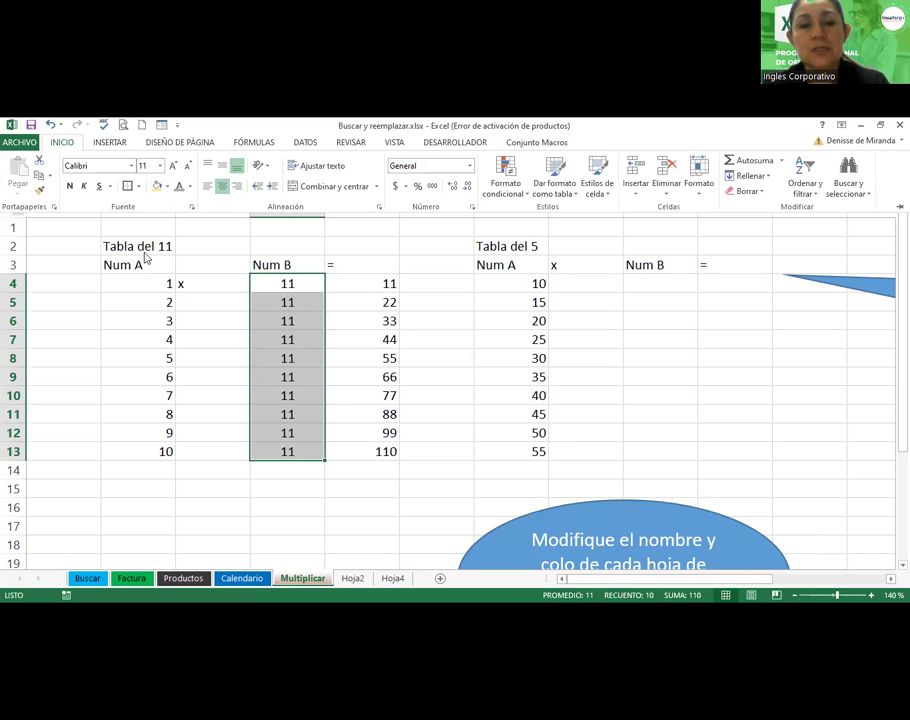
pyautogui.moveTo(137, 247); pyautogui.dragTo(346, 229)
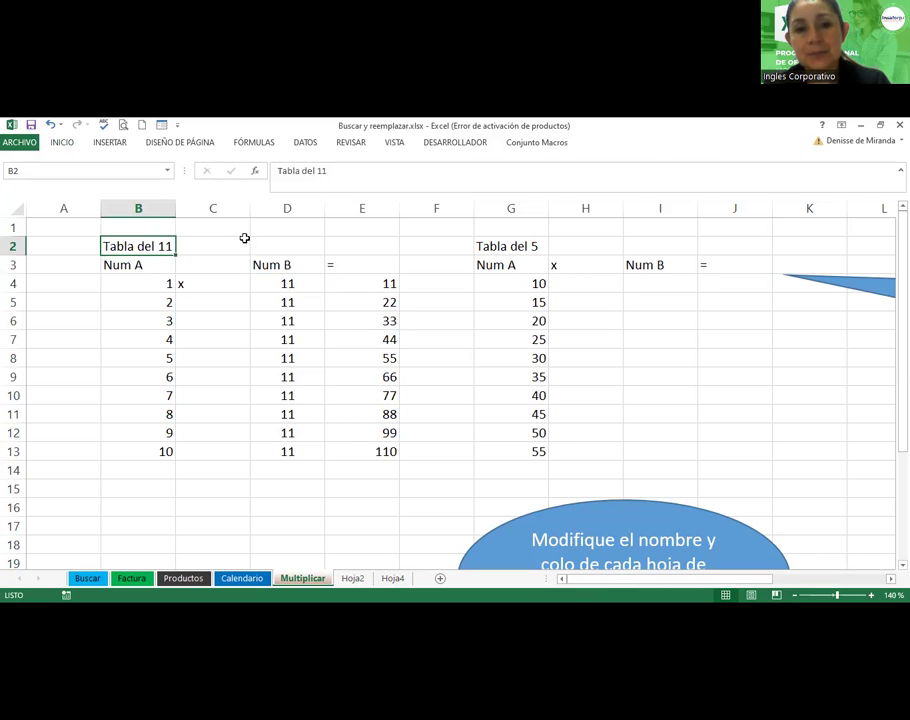
pyautogui.click(61, 144)
pyautogui.click(310, 186)
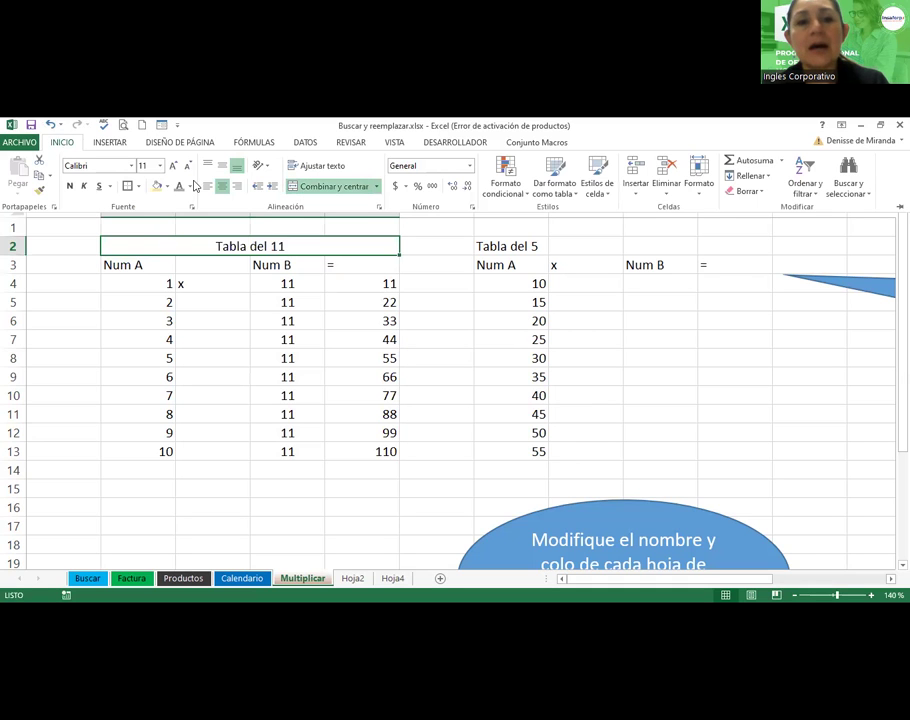
pyautogui.click(69, 187)
pyautogui.click(173, 166)
pyautogui.click(173, 166)
pyautogui.click(173, 166)
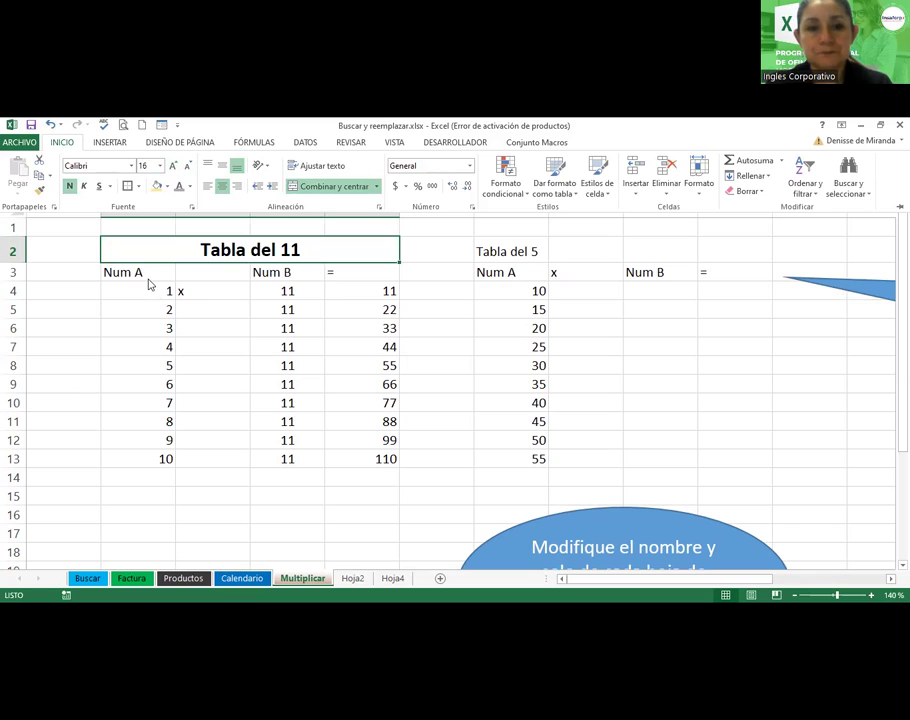
# Centre-align the 11 times table values in B3:E13.
pyautogui.click(195, 290)
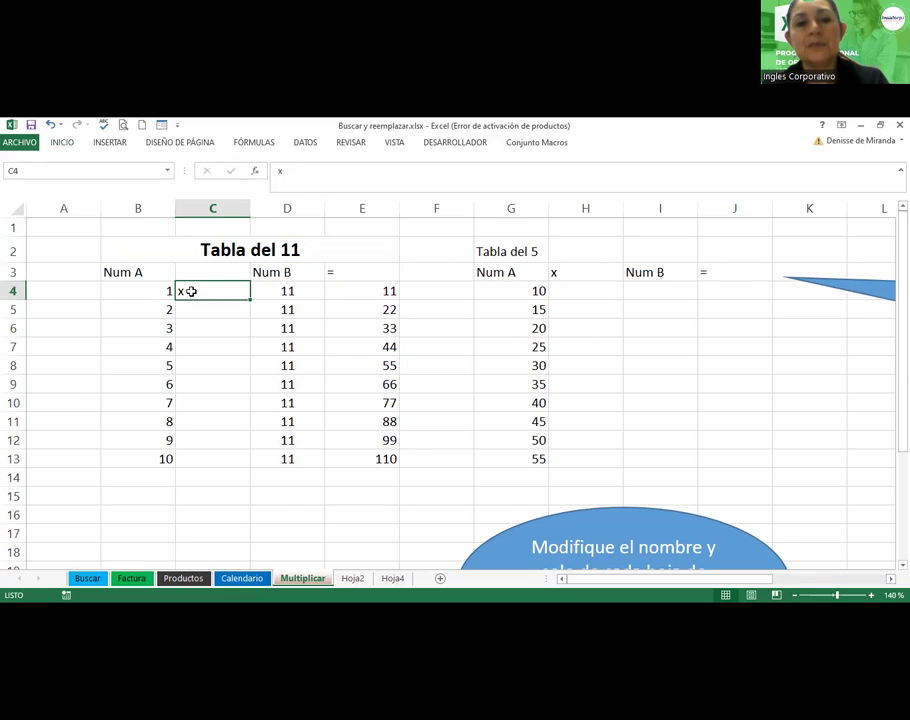
pyautogui.moveTo(122, 271)
pyautogui.mouseDown()
pyautogui.moveTo(375, 362)
pyautogui.moveTo(350, 442)
pyautogui.mouseUp()
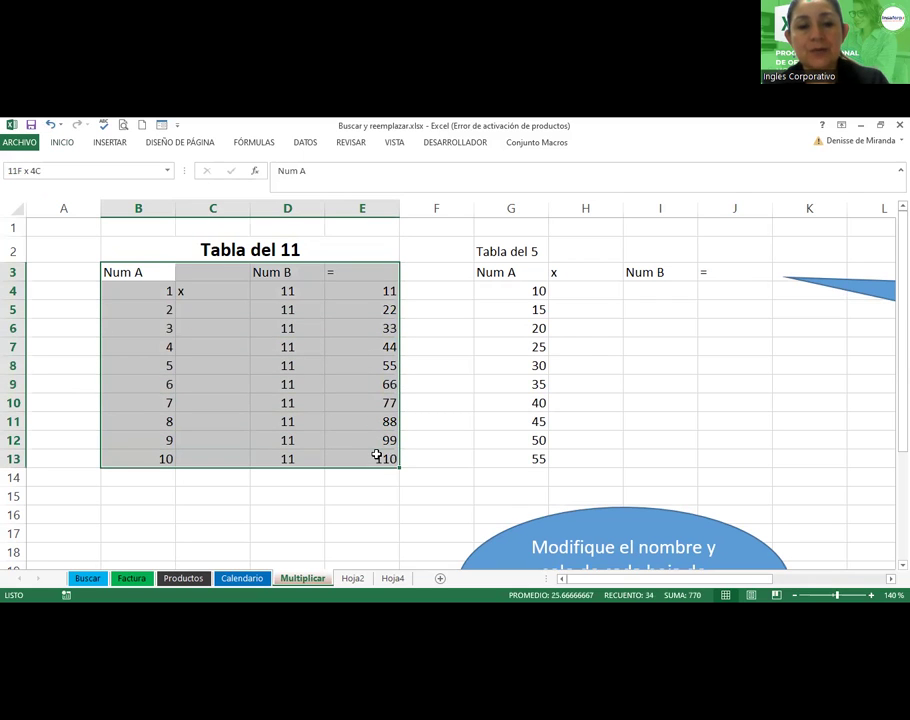
pyautogui.click(62, 142)
pyautogui.click(222, 186)
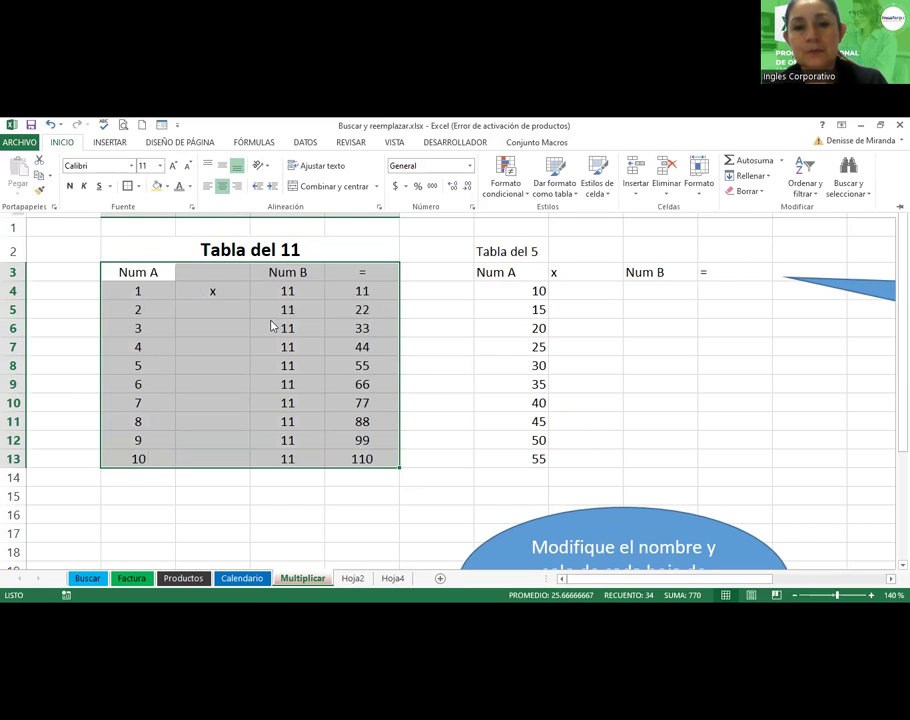
pyautogui.click(410, 342)
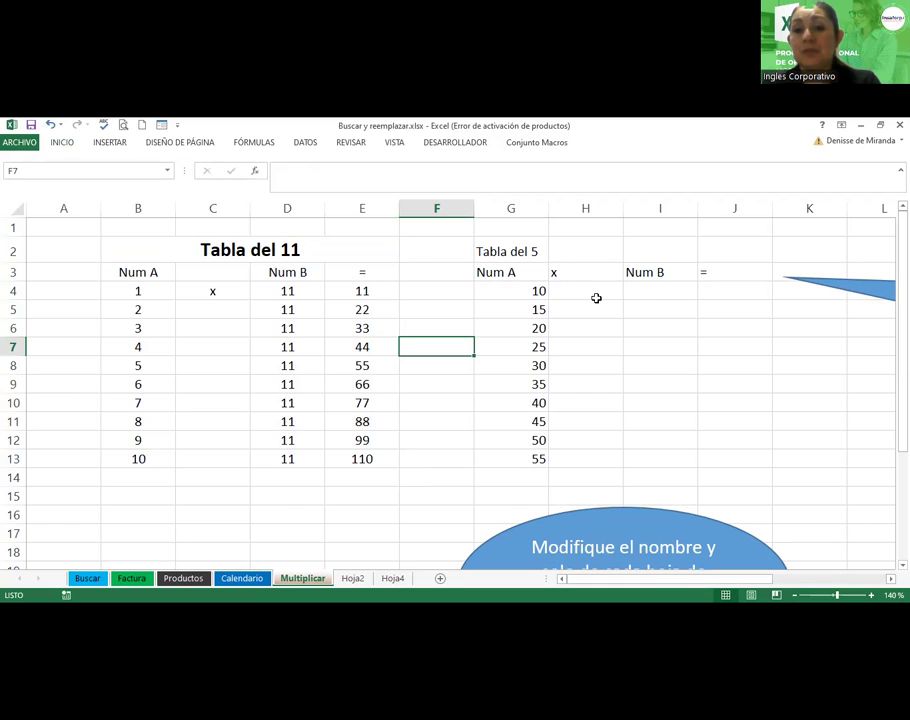
# Enter 5 in I4 and fill it down the Num B column.
pyautogui.click(650, 289)
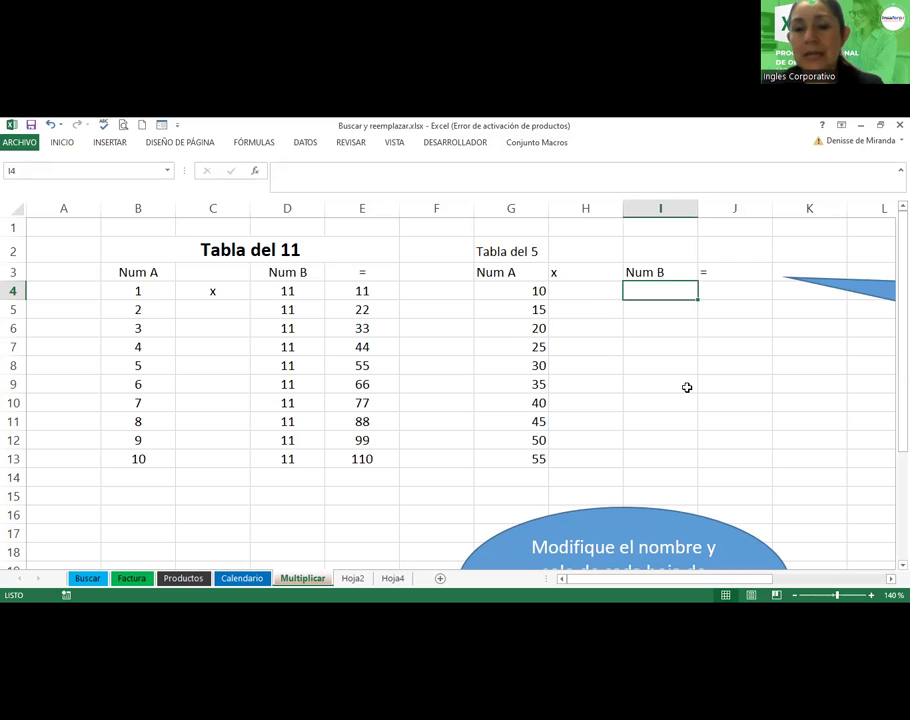
pyautogui.write('5')
pyautogui.press('Return')
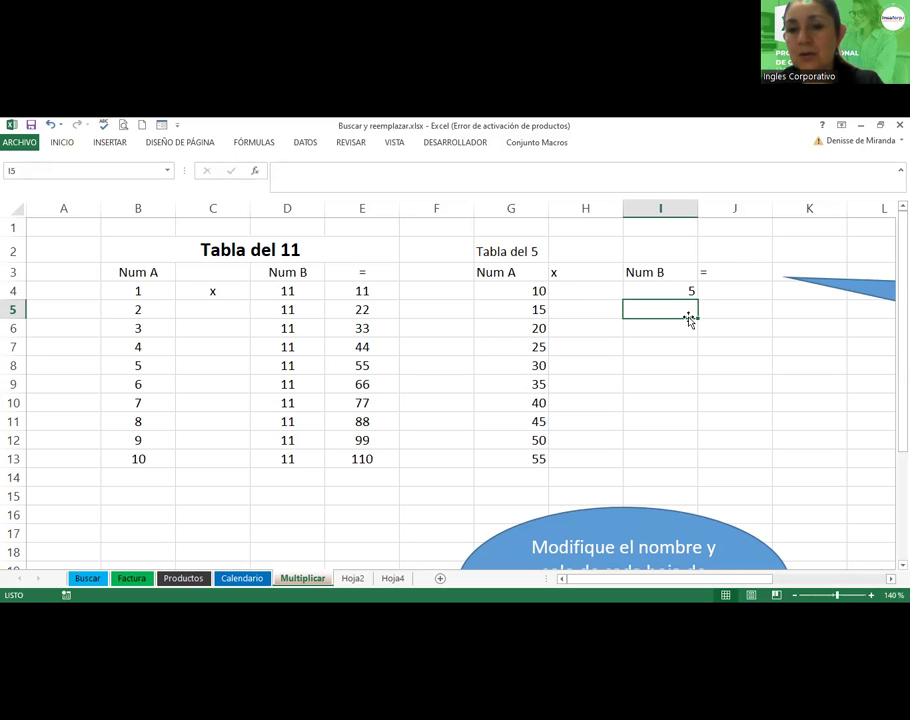
pyautogui.click(666, 292)
pyautogui.moveTo(697, 300); pyautogui.dragTo(698, 459)
# Enter =G4*I4 in J4 and fill it down to J13, giving 50 through 275.
pyautogui.click(736, 292)
pyautogui.write('=')
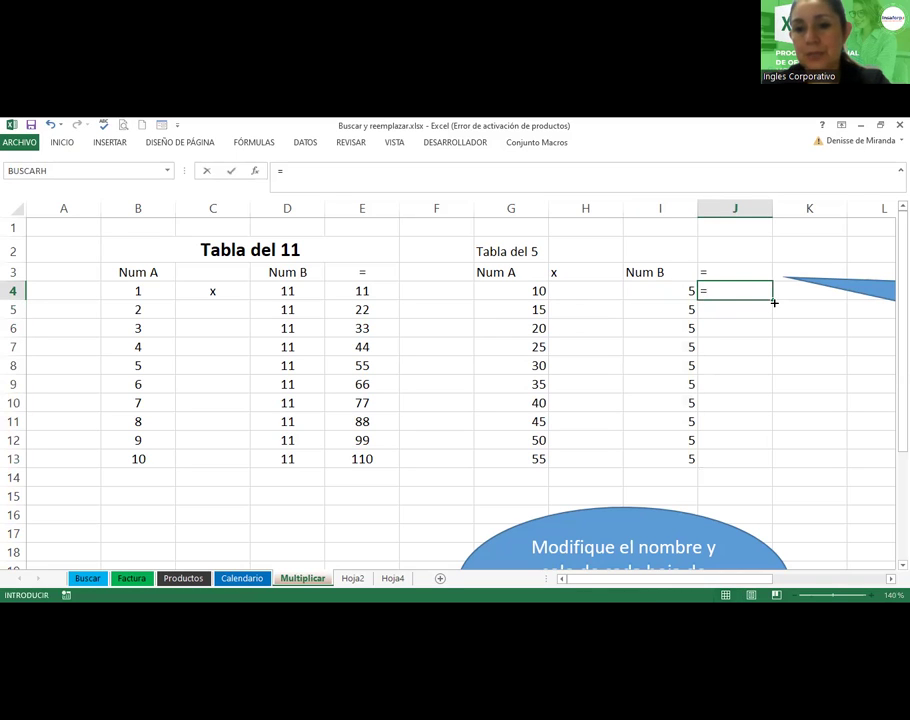
pyautogui.click(505, 291)
pyautogui.write('*')
pyautogui.click(654, 292)
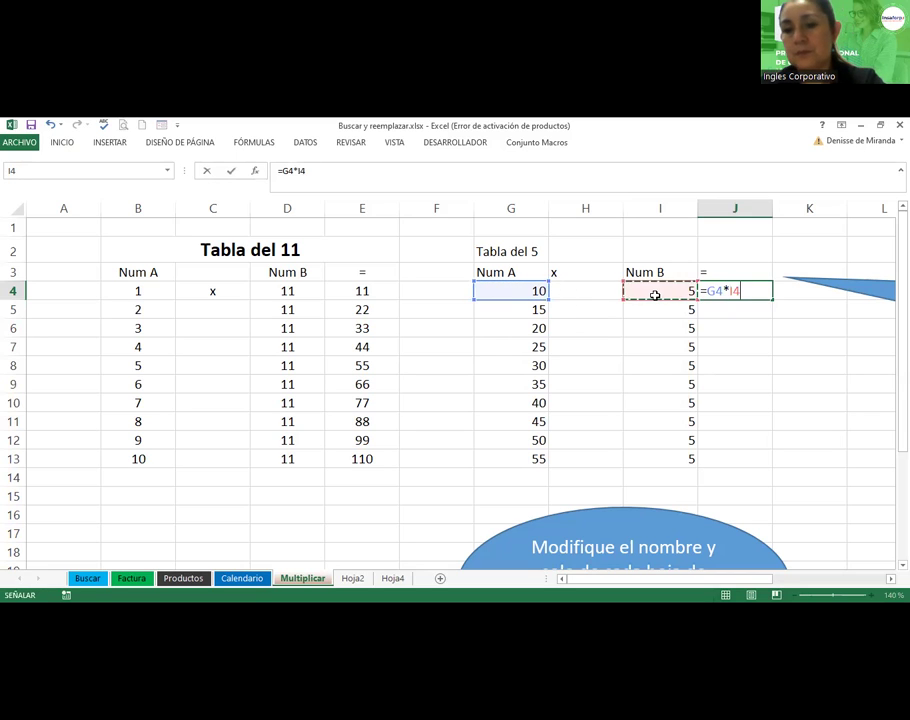
pyautogui.press('Return')
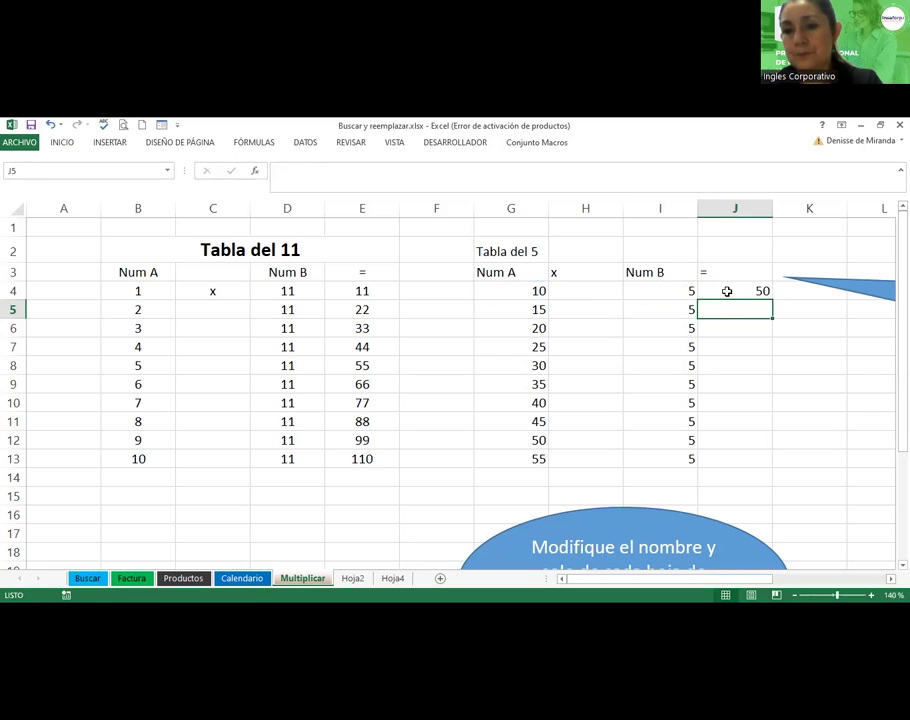
pyautogui.click(730, 290)
pyautogui.moveTo(773, 299); pyautogui.dragTo(776, 464)
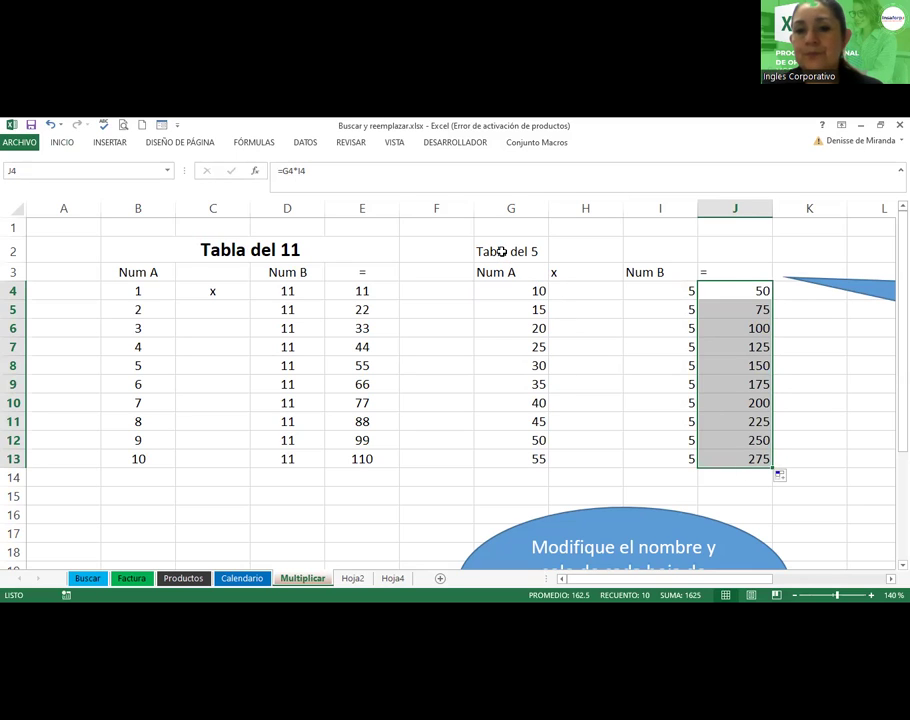
pyautogui.click(296, 253)
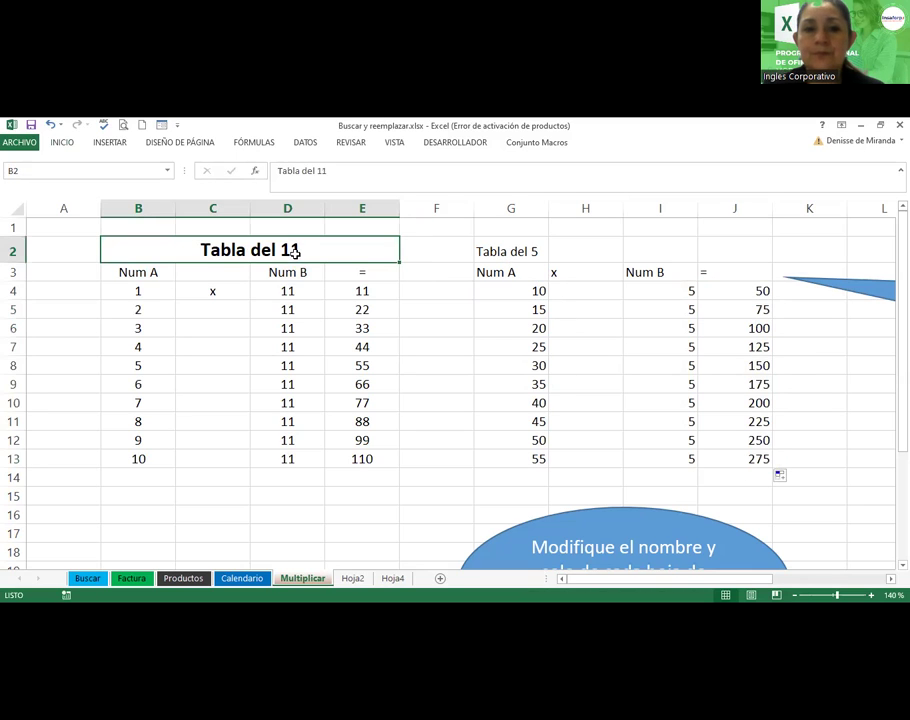
# Copy the B2 title format onto G2:J2 and centre-align the 5 times table G3:J13.
pyautogui.click(63, 143)
pyautogui.click(40, 189)
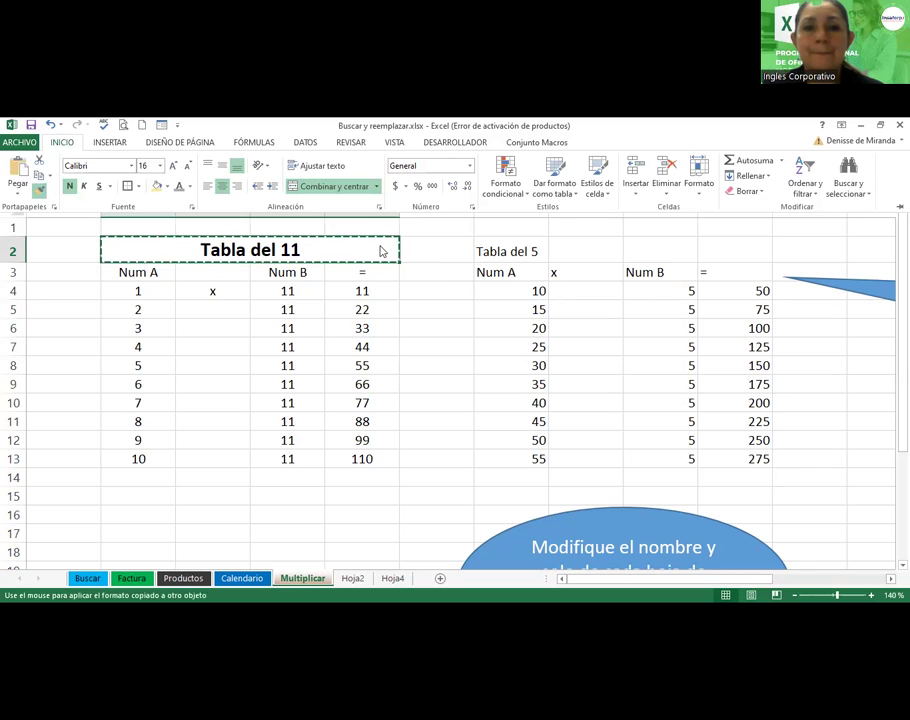
pyautogui.moveTo(520, 250); pyautogui.dragTo(729, 244)
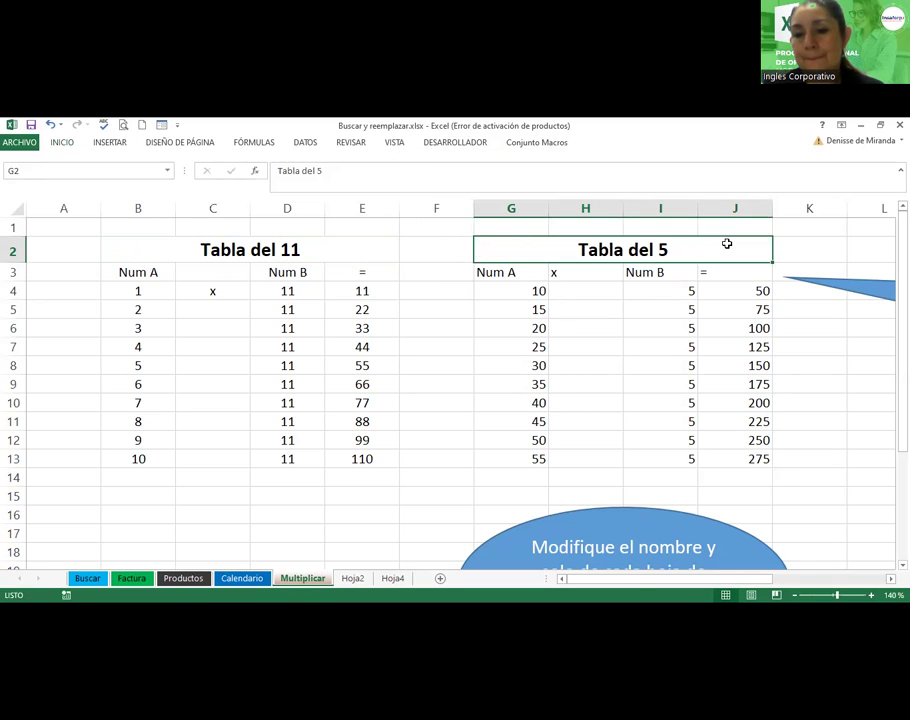
pyautogui.moveTo(520, 276)
pyautogui.mouseDown()
pyautogui.moveTo(776, 327)
pyautogui.moveTo(717, 451)
pyautogui.mouseUp()
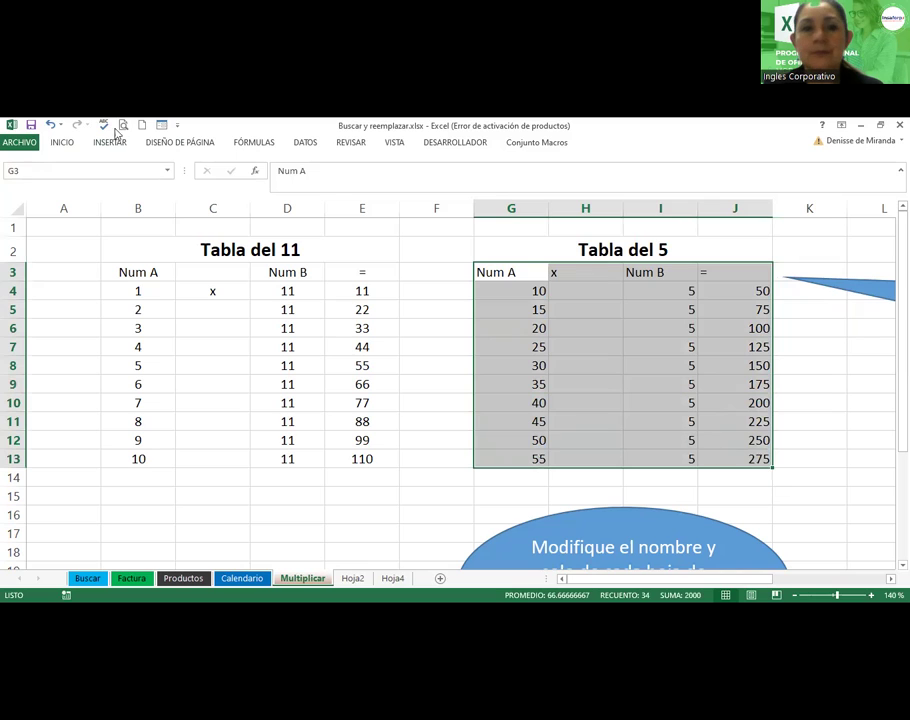
pyautogui.click(61, 146)
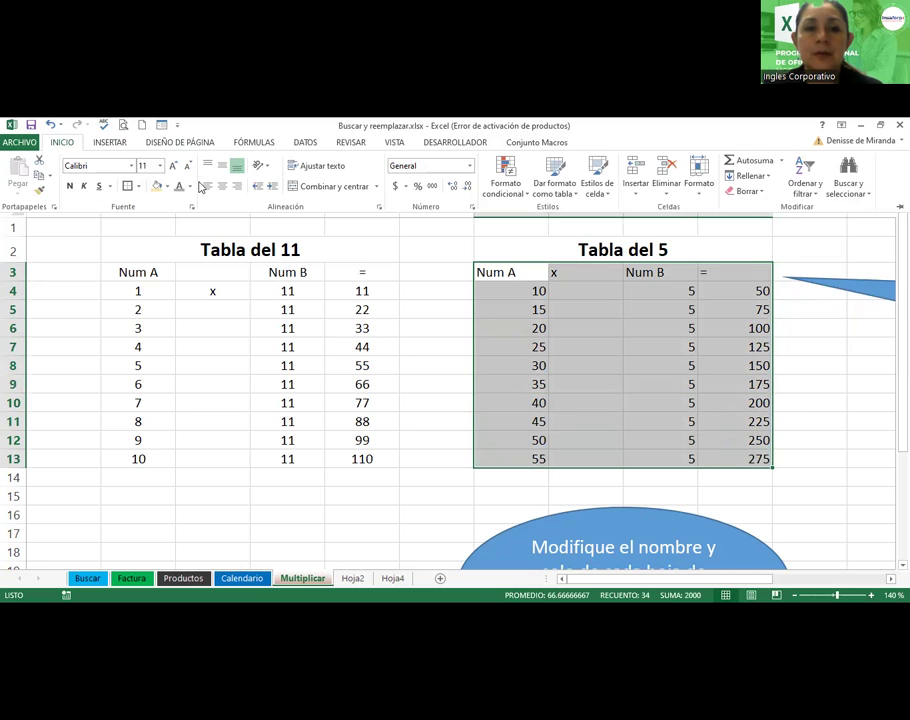
pyautogui.click(222, 186)
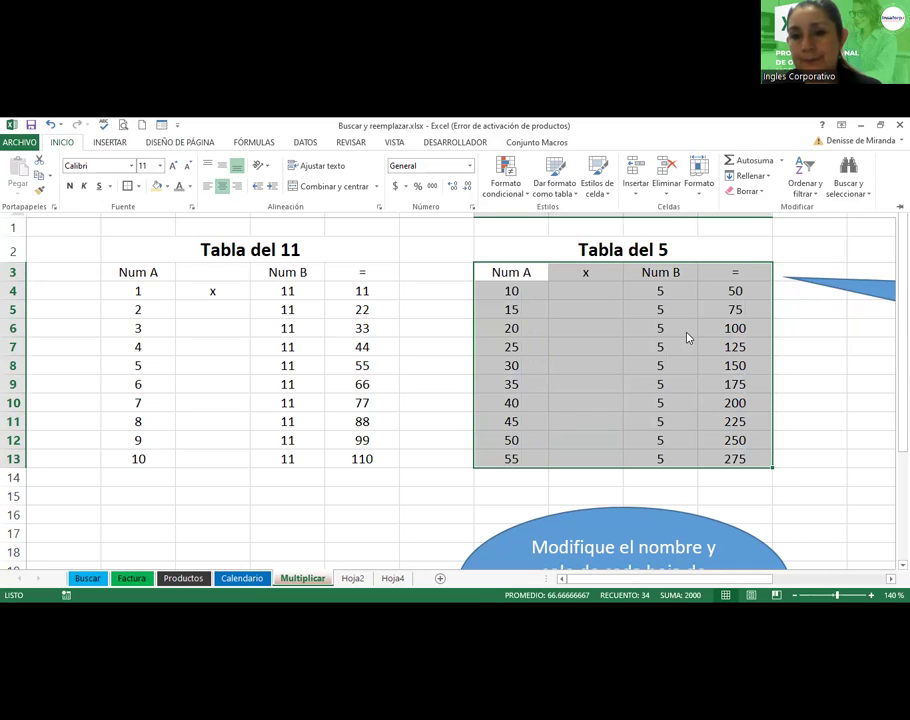
pyautogui.click(730, 346)
# Bold the results J4:J13 and zoom the sheet out to 120%.
pyautogui.moveTo(735, 291); pyautogui.dragTo(741, 459)
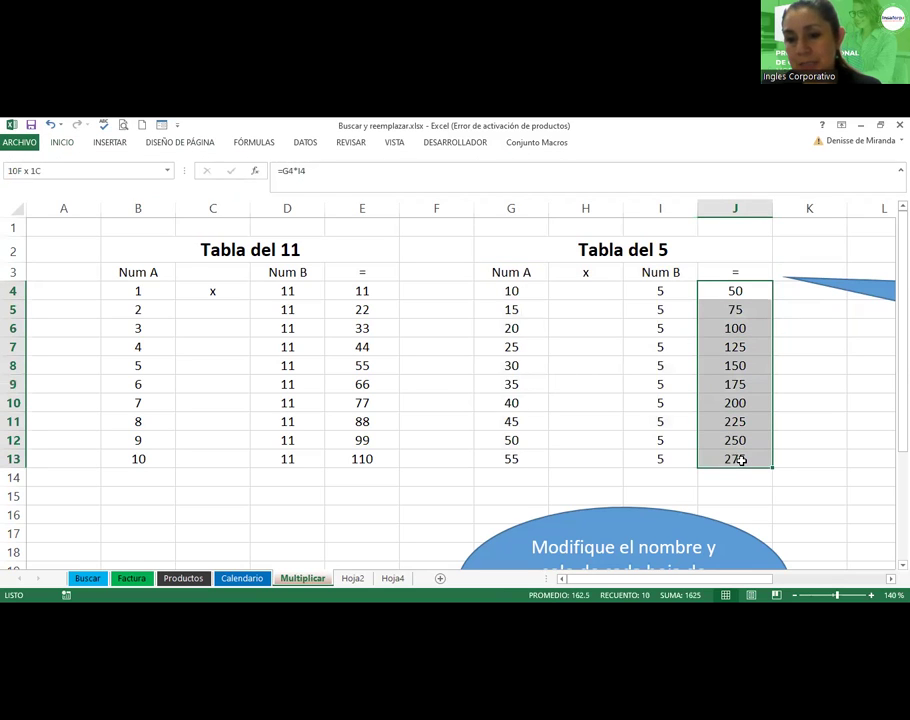
pyautogui.click(55, 143)
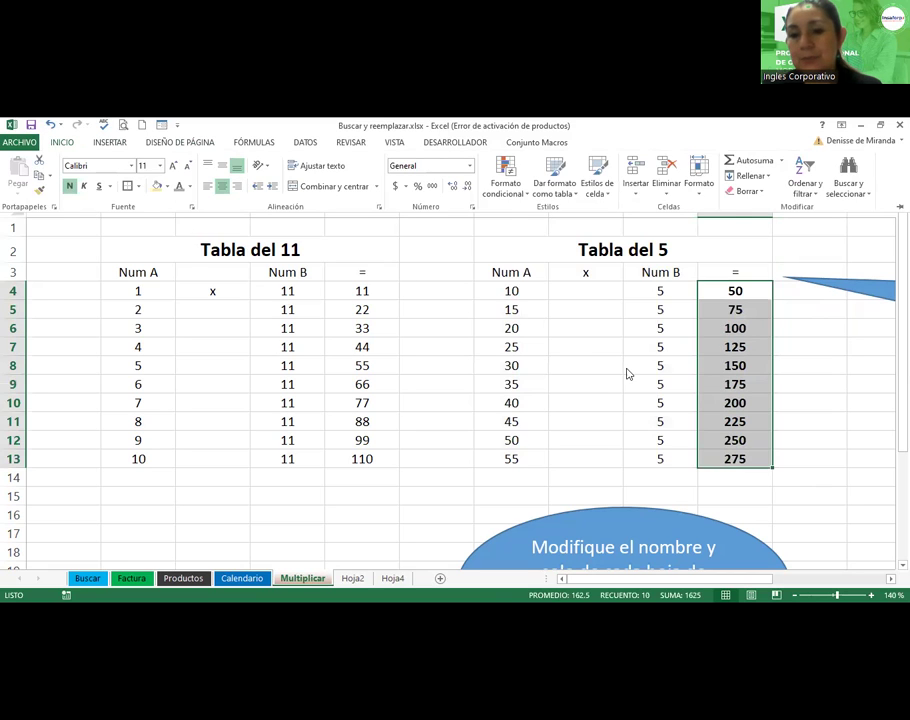
pyautogui.press('Escape')
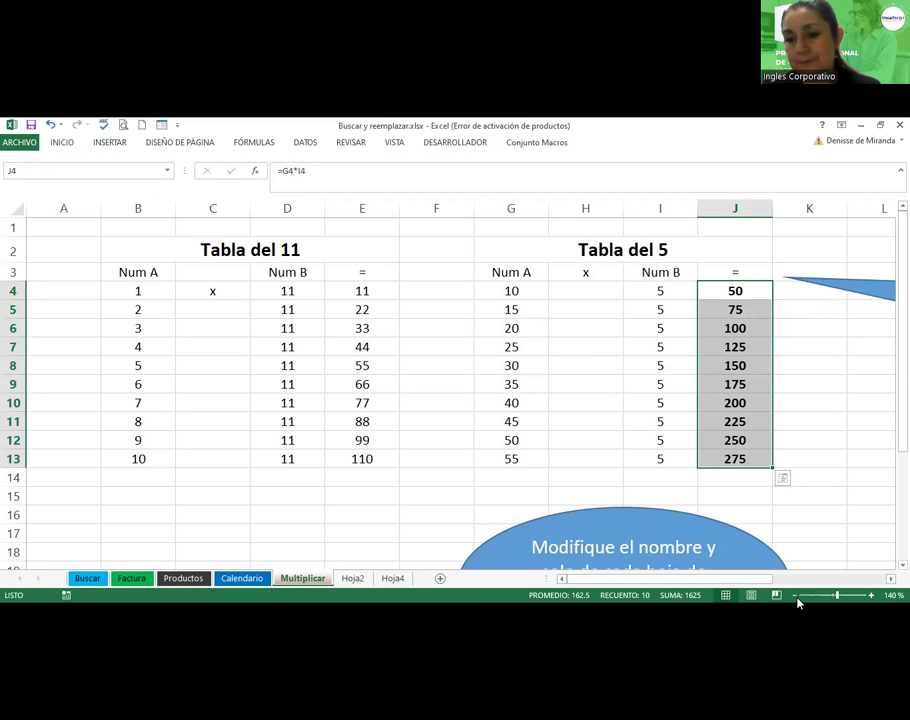
pyautogui.click(797, 597)
pyautogui.click(797, 597)
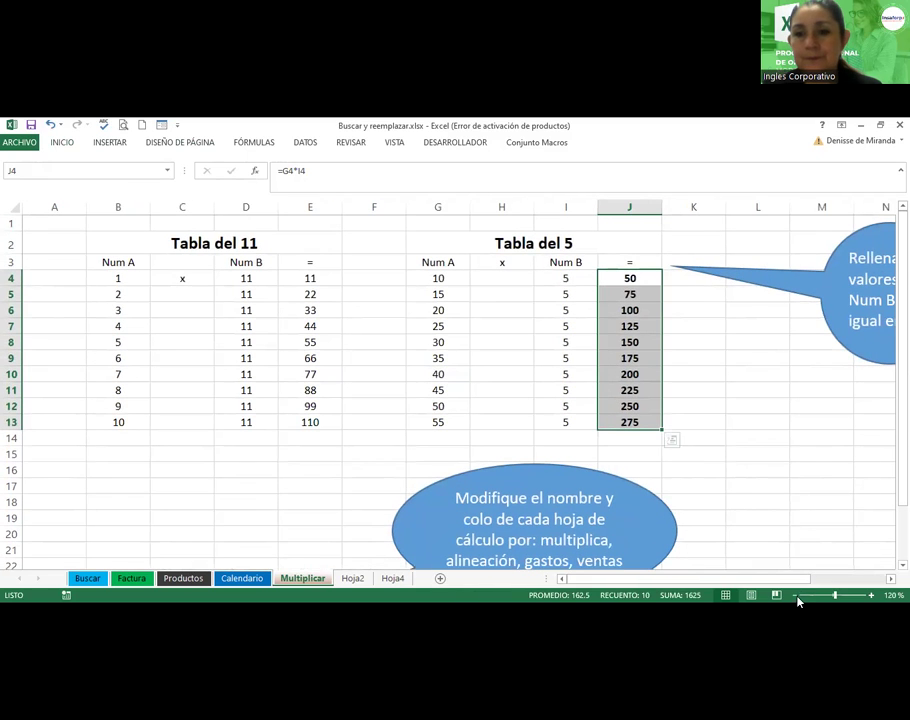
pyautogui.click(757, 459)
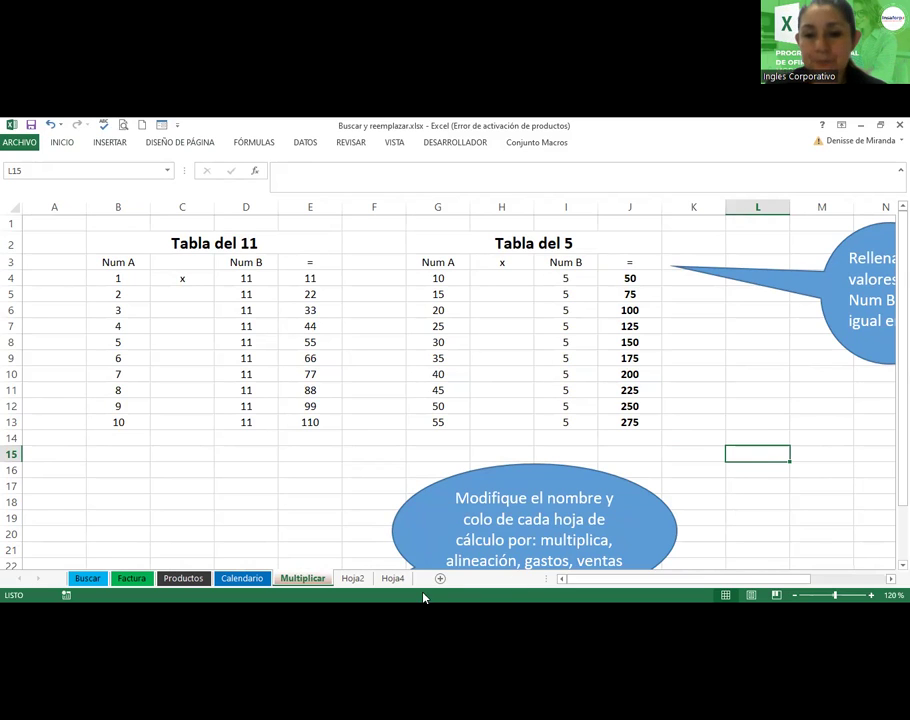
# Switch to Hoja2, zoom out to 80%, and rename the sheet Formatos.
pyautogui.click(355, 580)
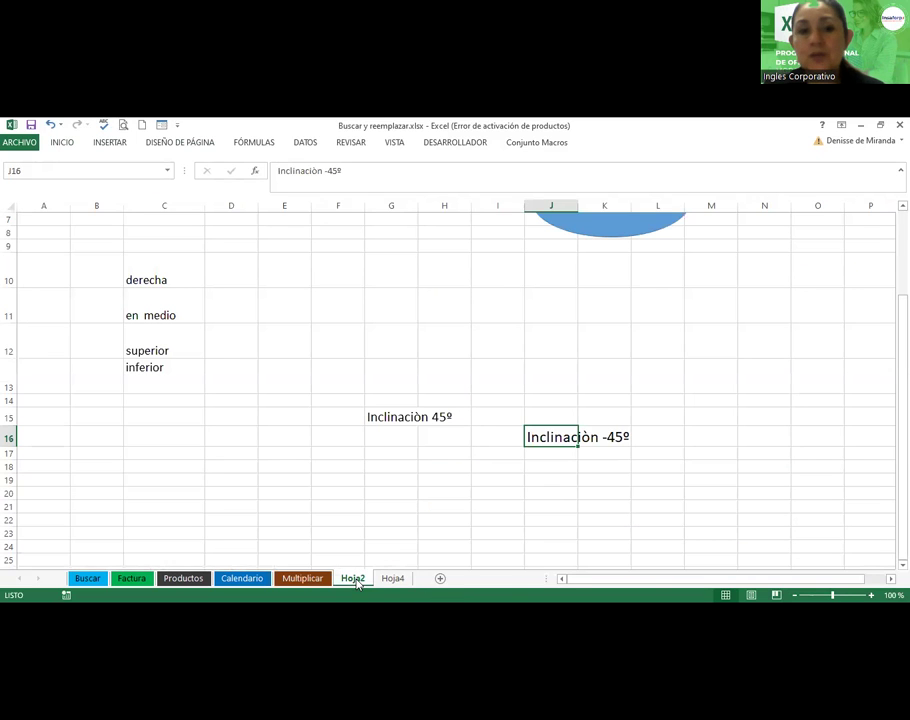
pyautogui.click(794, 595)
pyautogui.click(794, 595)
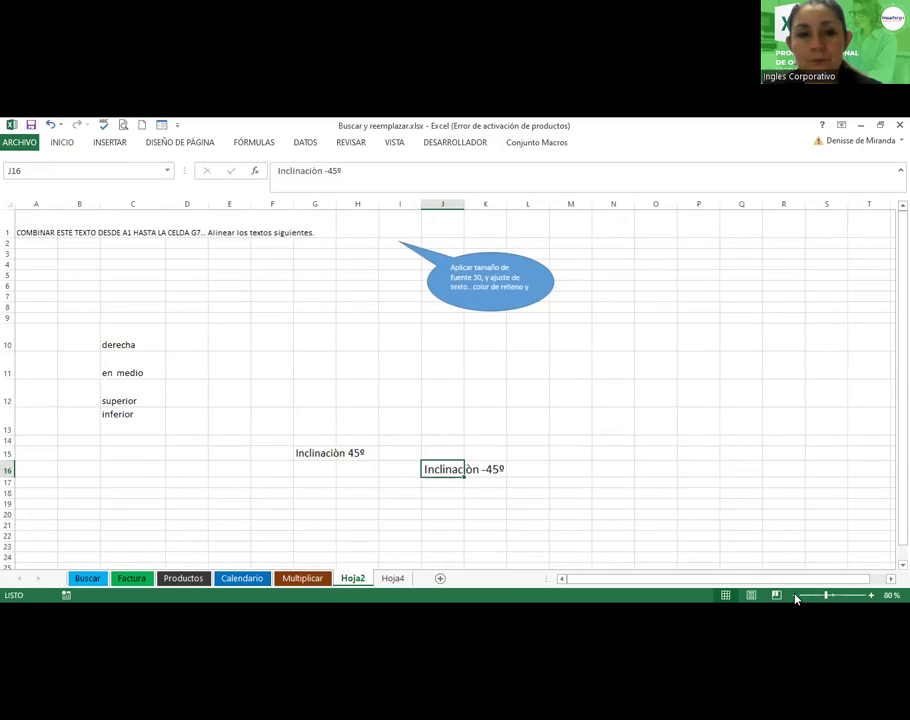
pyautogui.doubleClick(353, 579)
pyautogui.write('Formatos')
pyautogui.press('Return')
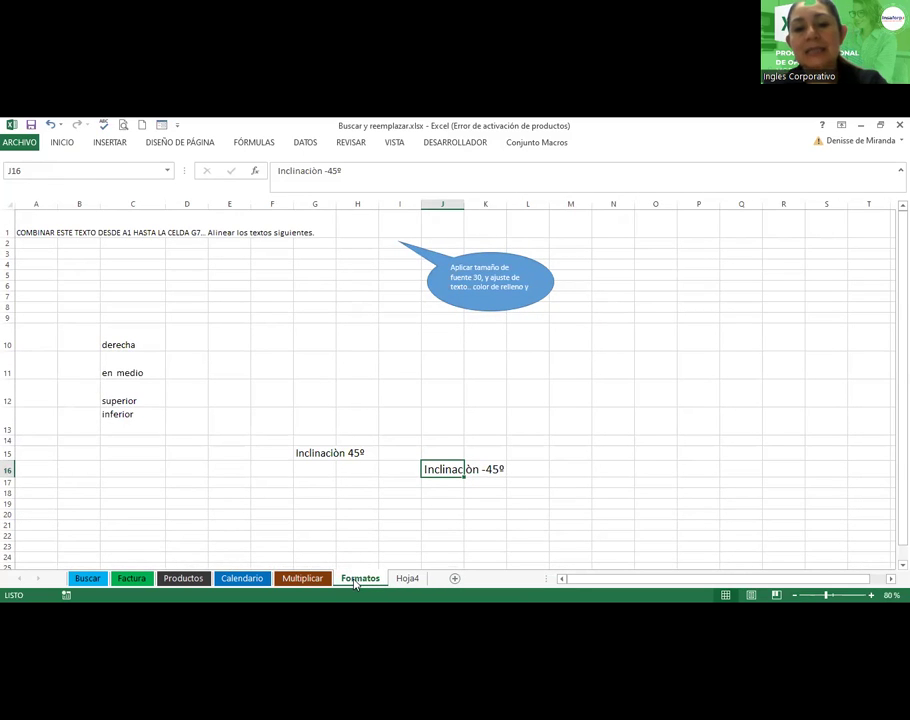
# Colour the Formatos sheet tab yellow and zoom the view back in.
pyautogui.rightClick(355, 585)
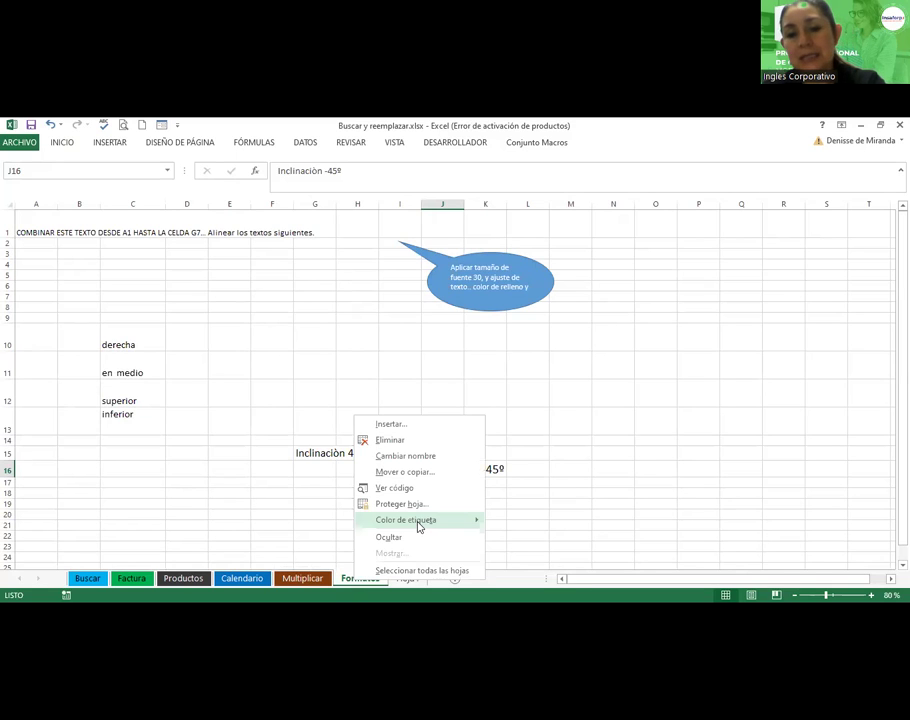
pyautogui.moveTo(419, 525)
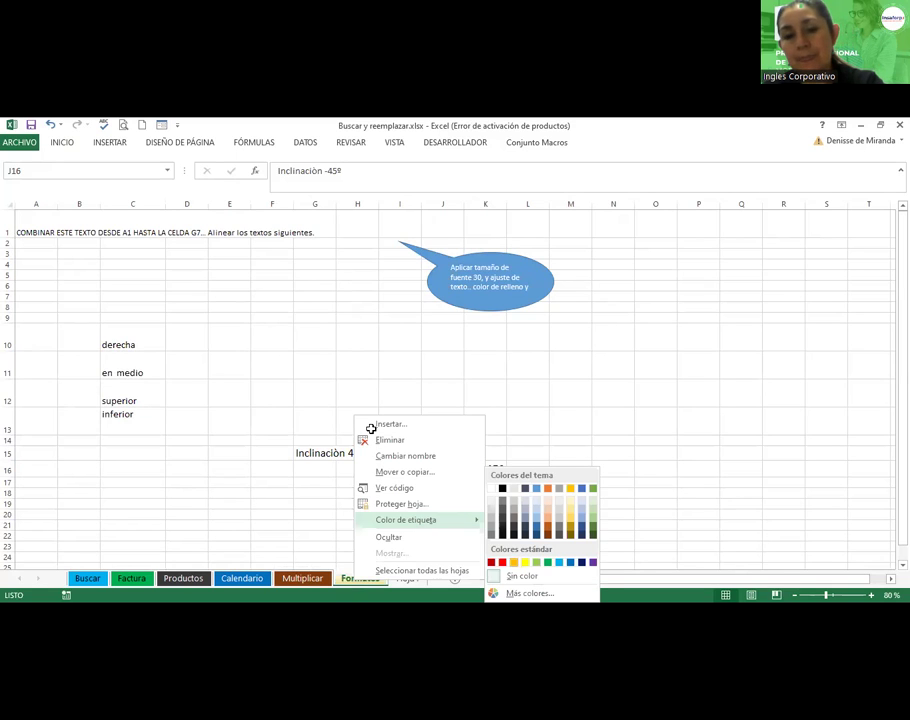
pyautogui.click(357, 395)
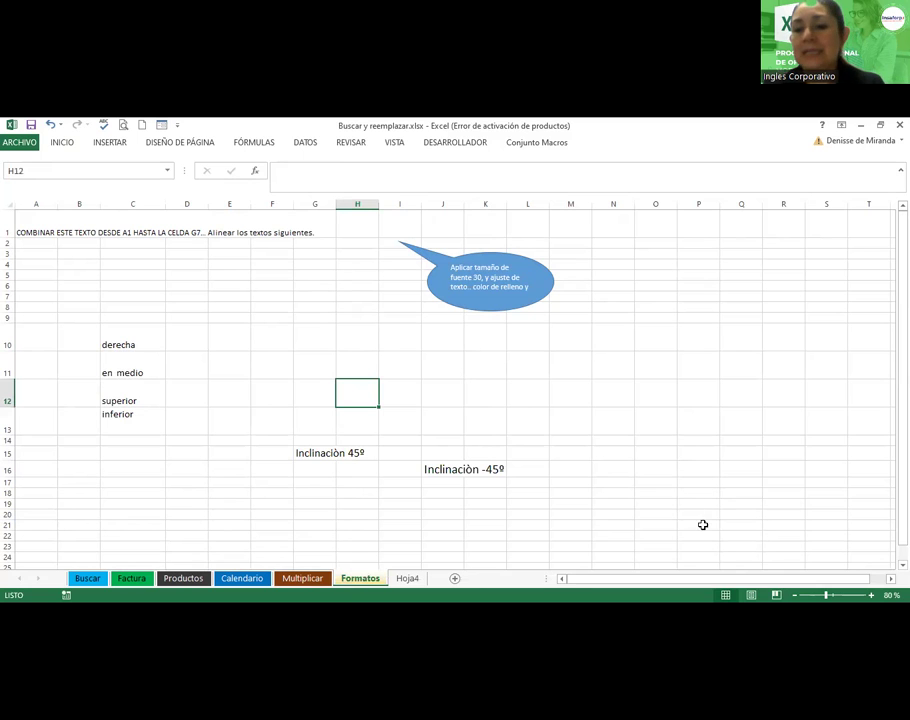
pyautogui.click(871, 595)
pyautogui.click(871, 595)
pyautogui.click(871, 595)
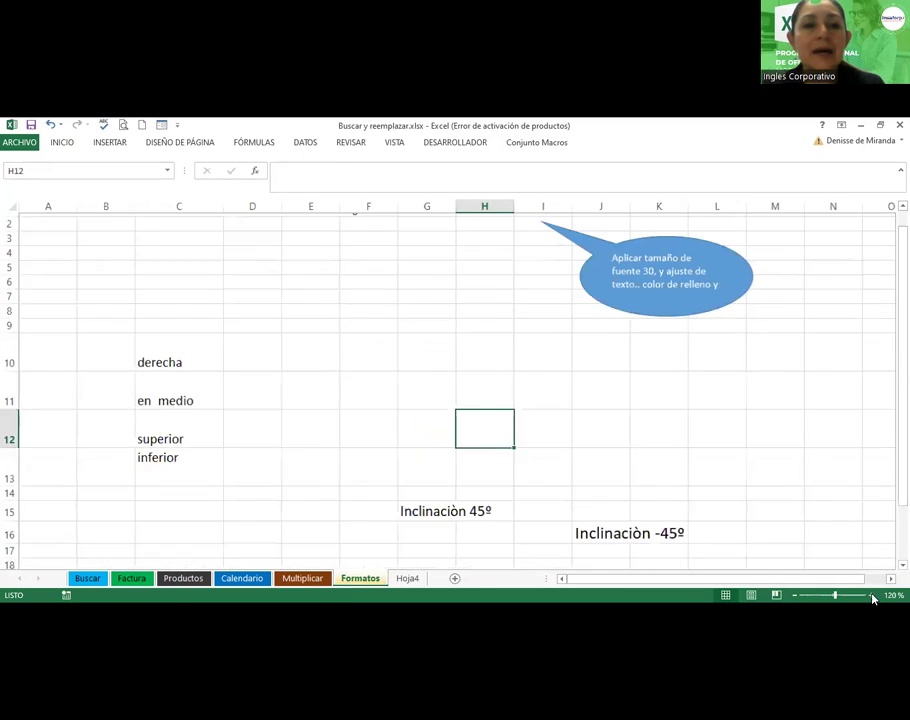
pyautogui.click(871, 595)
pyautogui.click(871, 595)
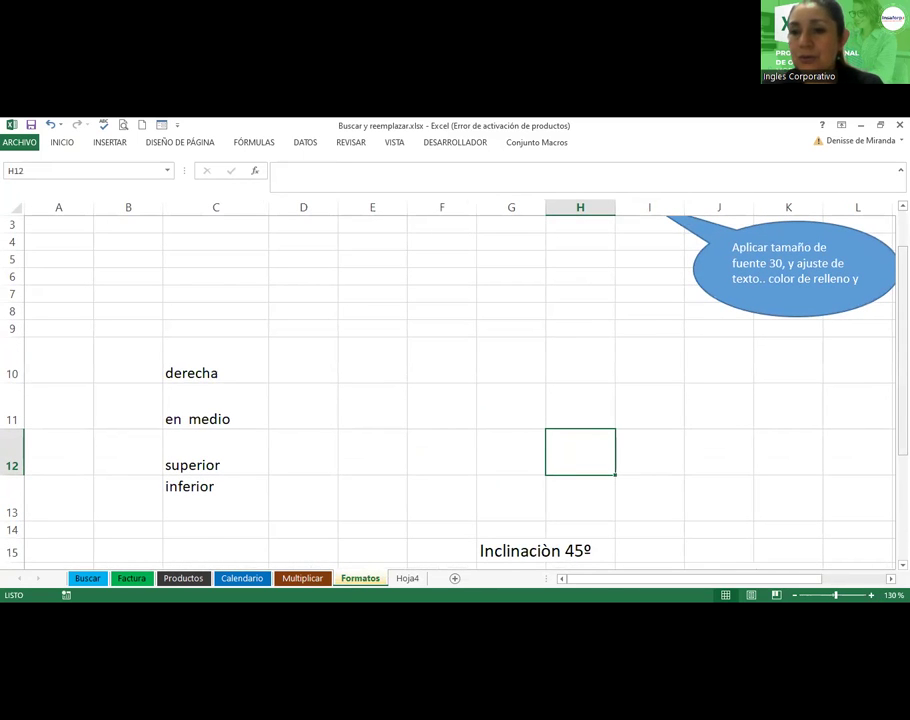
# Select A1:G7 and merge it into one centred header cell.
pyautogui.scroll(1, 450, 390)
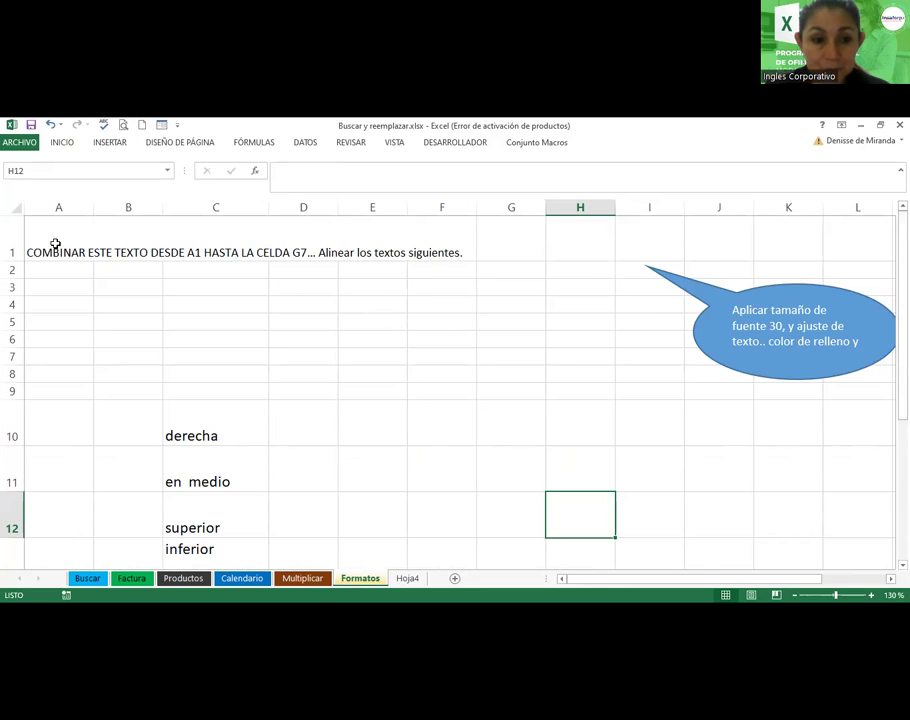
pyautogui.click(60, 235)
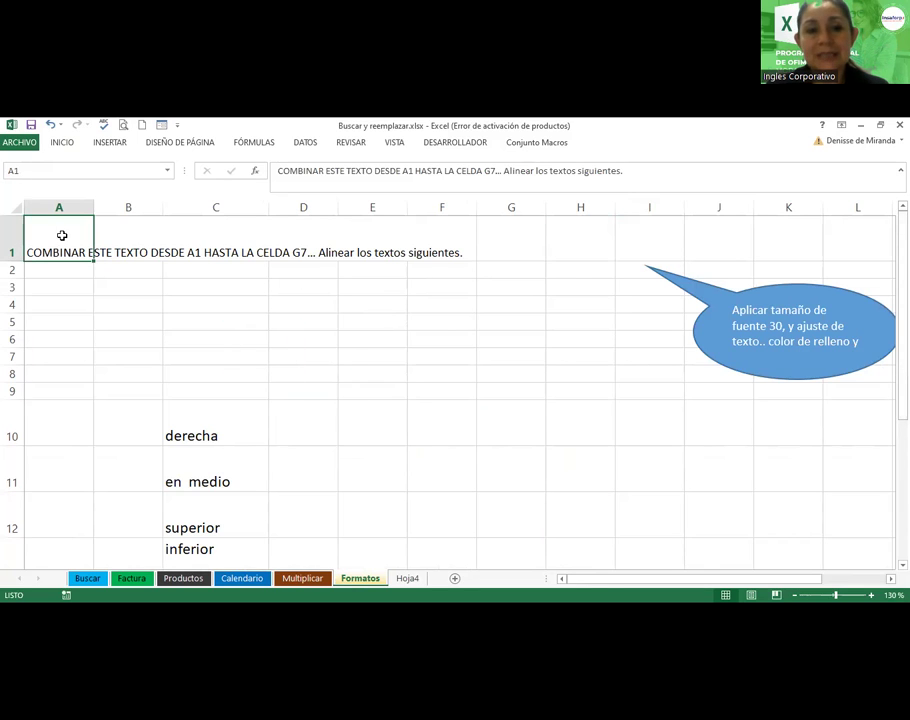
pyautogui.moveTo(60, 235)
pyautogui.mouseDown()
pyautogui.moveTo(488, 242)
pyautogui.moveTo(499, 355)
pyautogui.mouseUp()
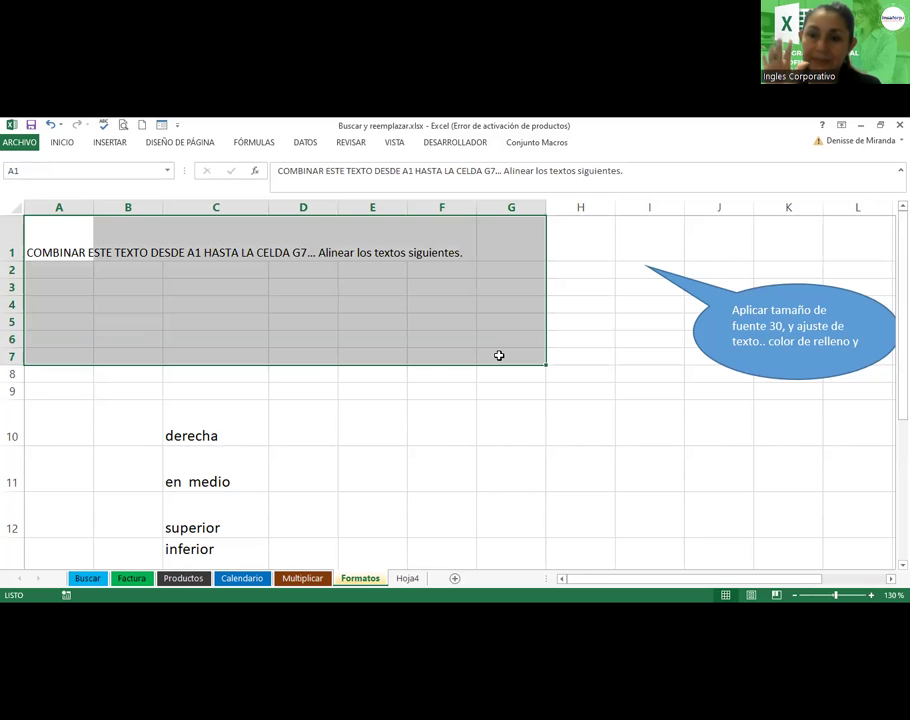
pyautogui.click(60, 145)
pyautogui.click(319, 187)
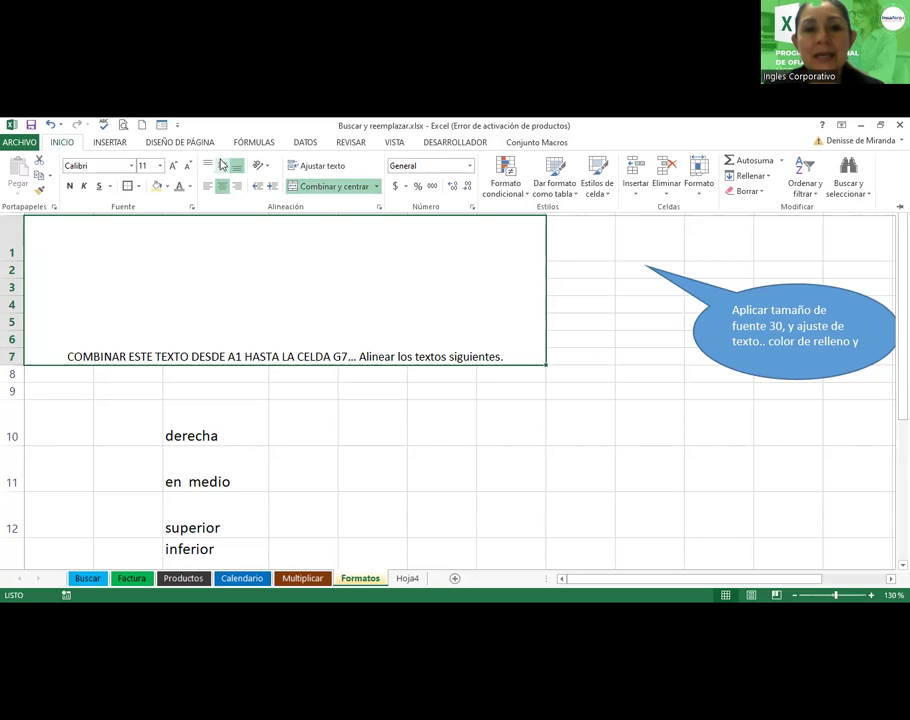
# Middle-align the header, enlarge its text to size 18, wrap it and fill it yellow.
pyautogui.click(222, 165)
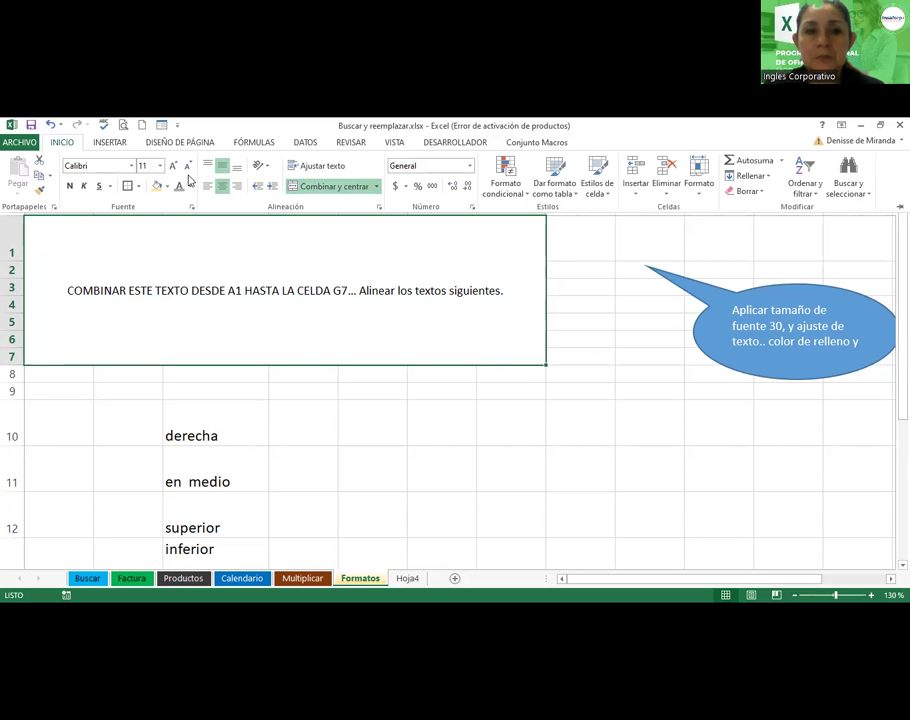
pyautogui.click(174, 166)
pyautogui.click(174, 166)
pyautogui.click(174, 166)
pyautogui.click(174, 166)
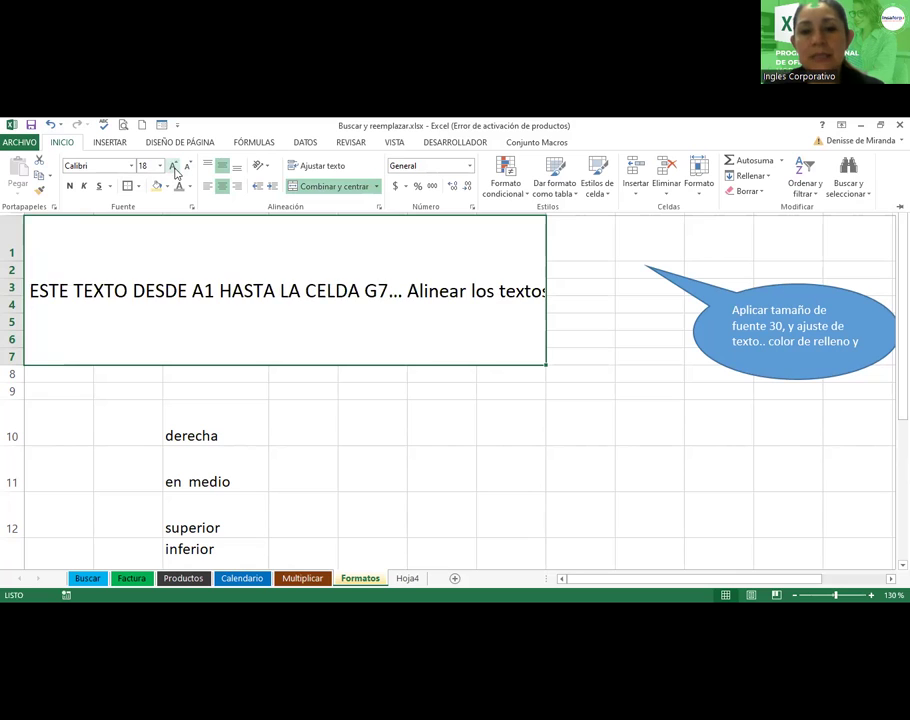
pyautogui.click(310, 168)
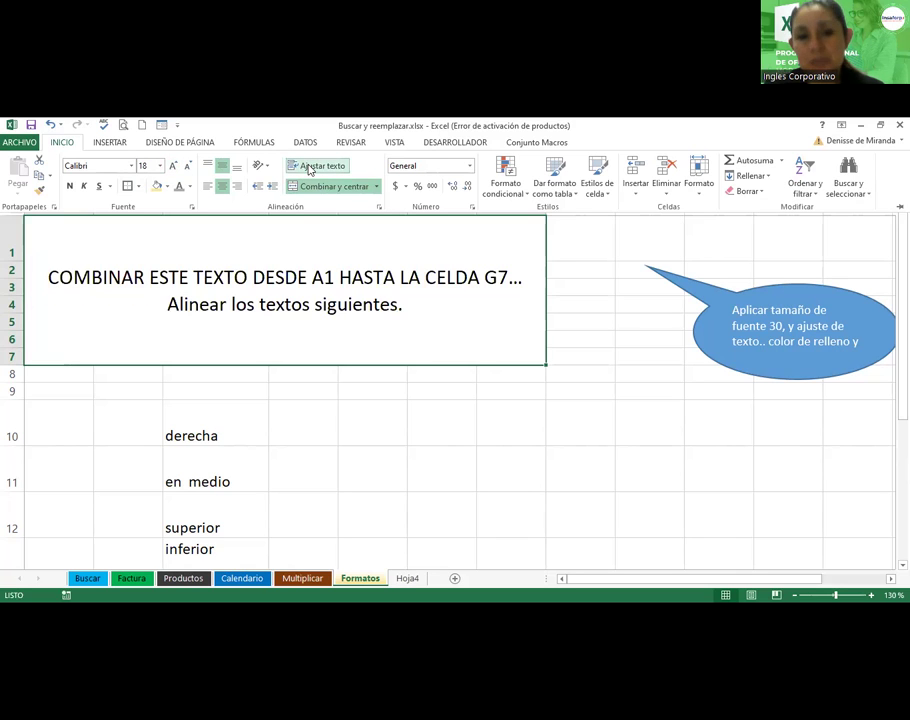
pyautogui.click(157, 187)
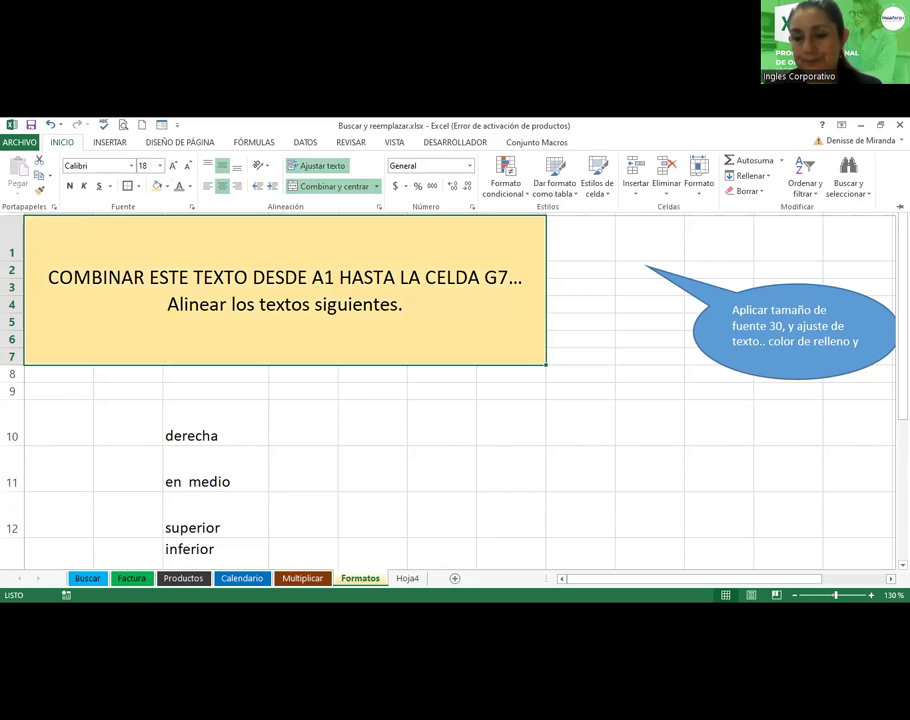
pyautogui.press('Escape')
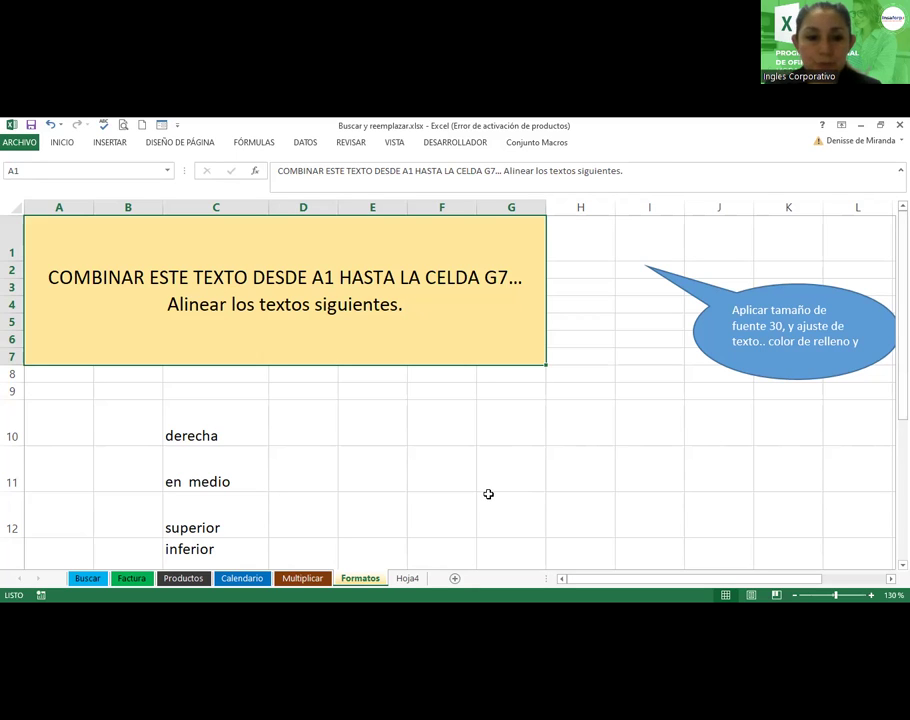
# Look through the Productos and Calendario sheets, then return to Multiplicar.
pyautogui.click(180, 578)
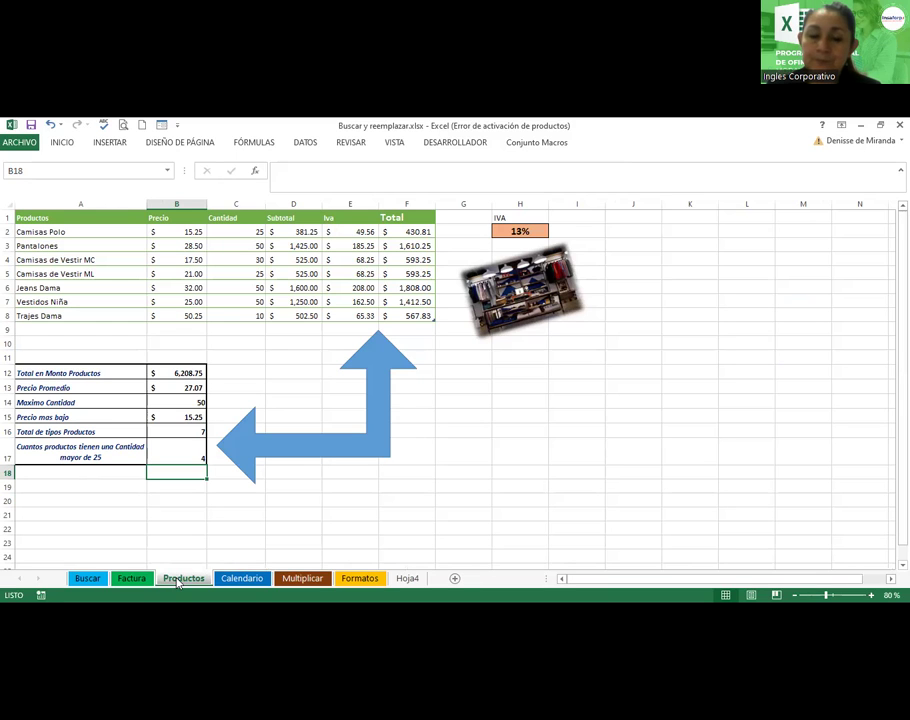
pyautogui.click(242, 578)
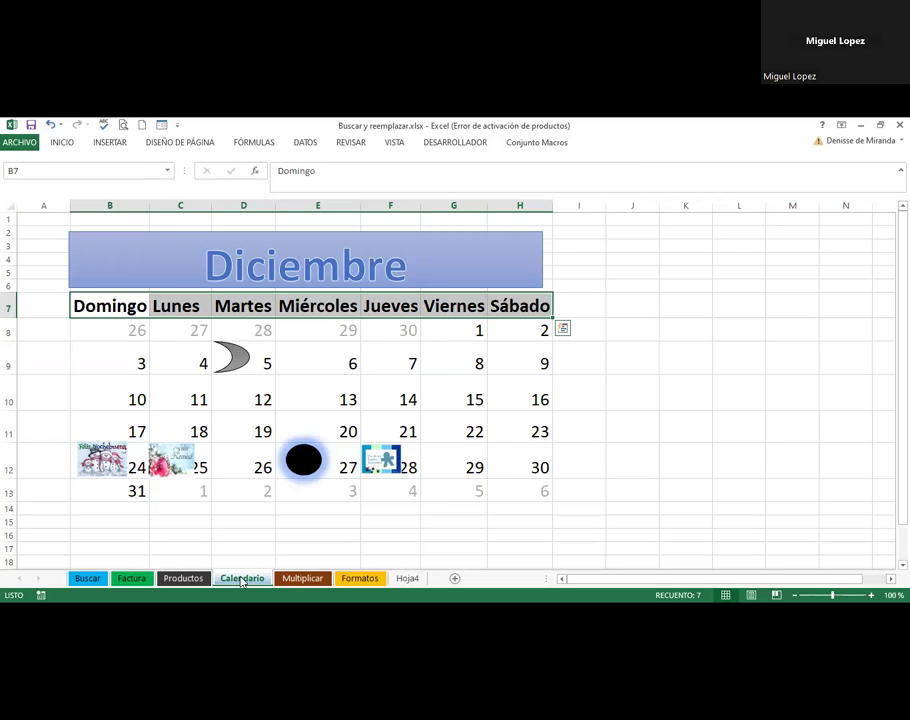
pyautogui.click(300, 578)
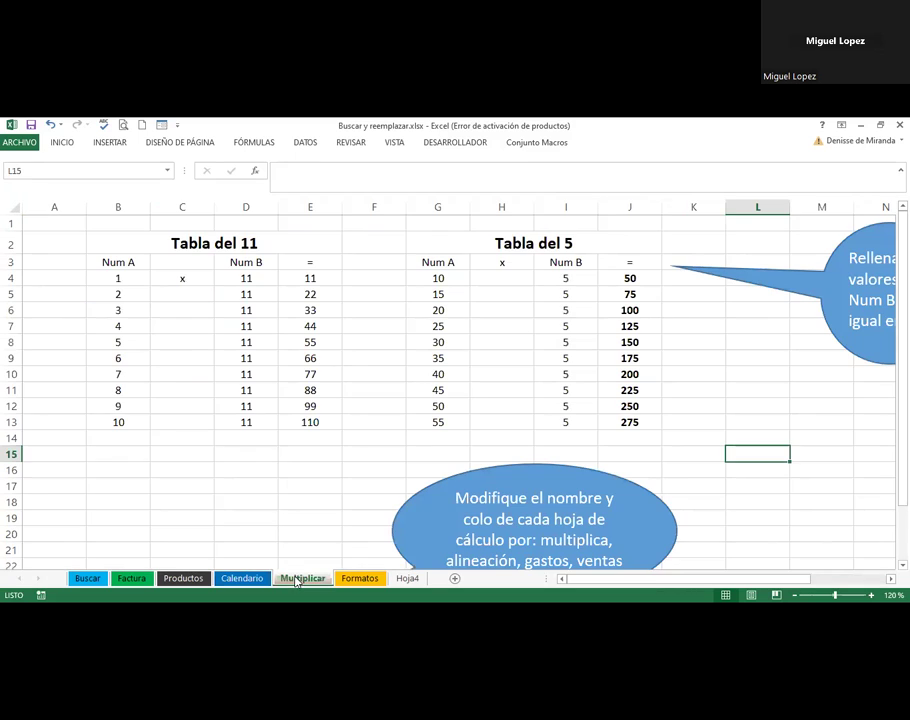
# Check J4's =G4*I4 formula, then enter =B4*D4 in E4.
pyautogui.doubleClick(626, 278)
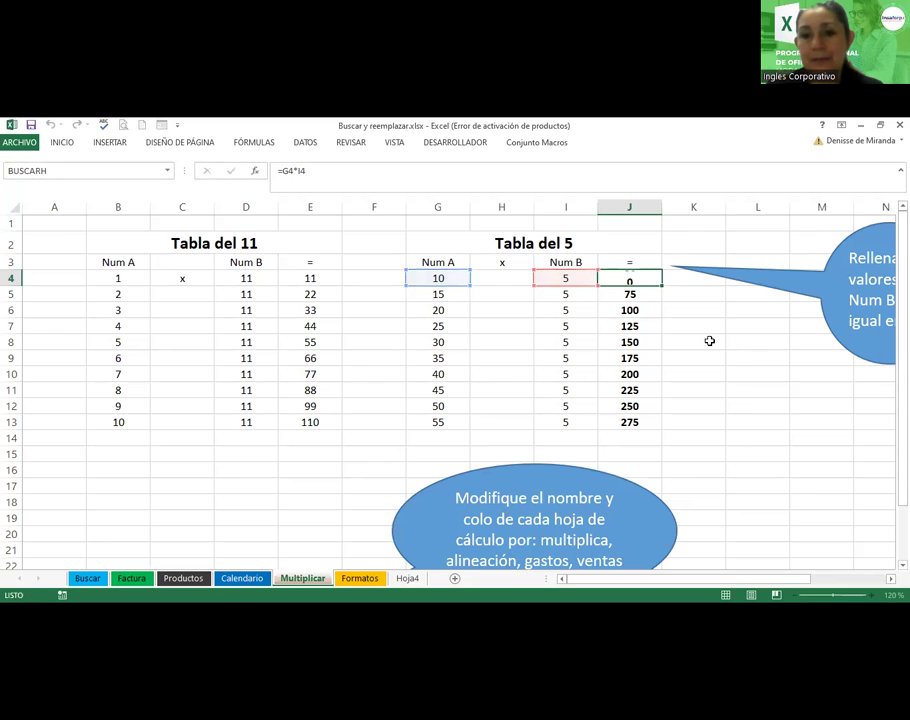
pyautogui.press('Return')
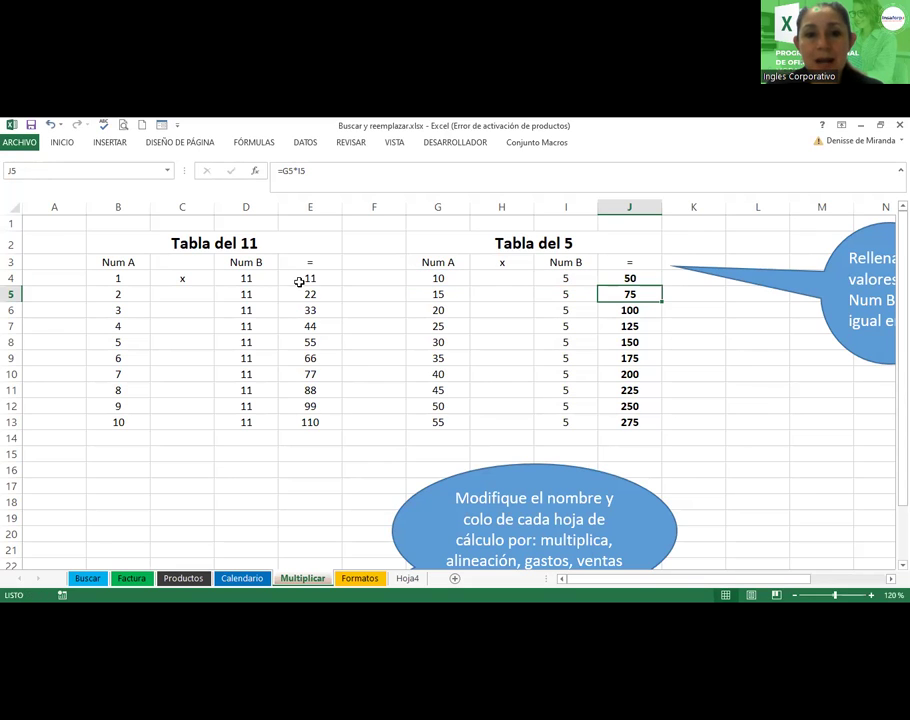
pyautogui.click(298, 280)
pyautogui.write('=B4*D4')
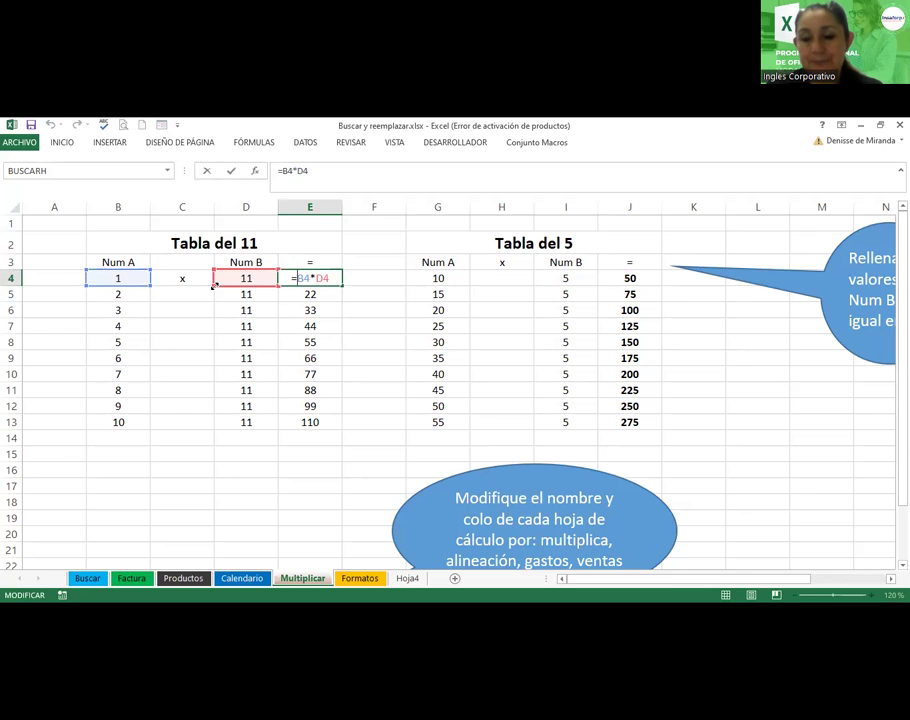
pyautogui.press('Return')
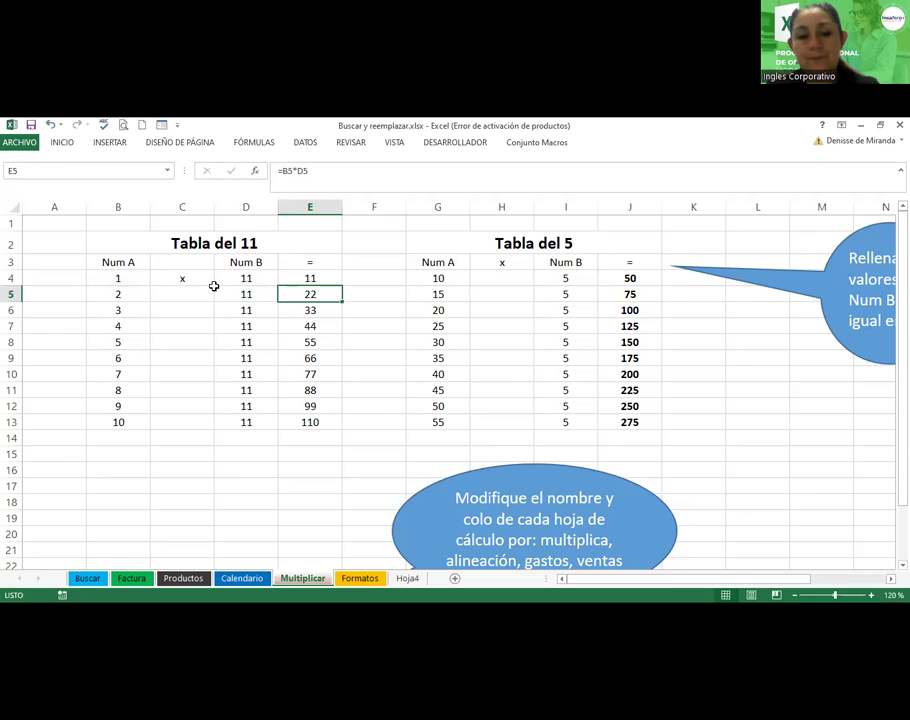
# Re-confirm the product formulas in E5 through E13 so they show 22 through 110.
pyautogui.press('F2')
pyautogui.press('Return')
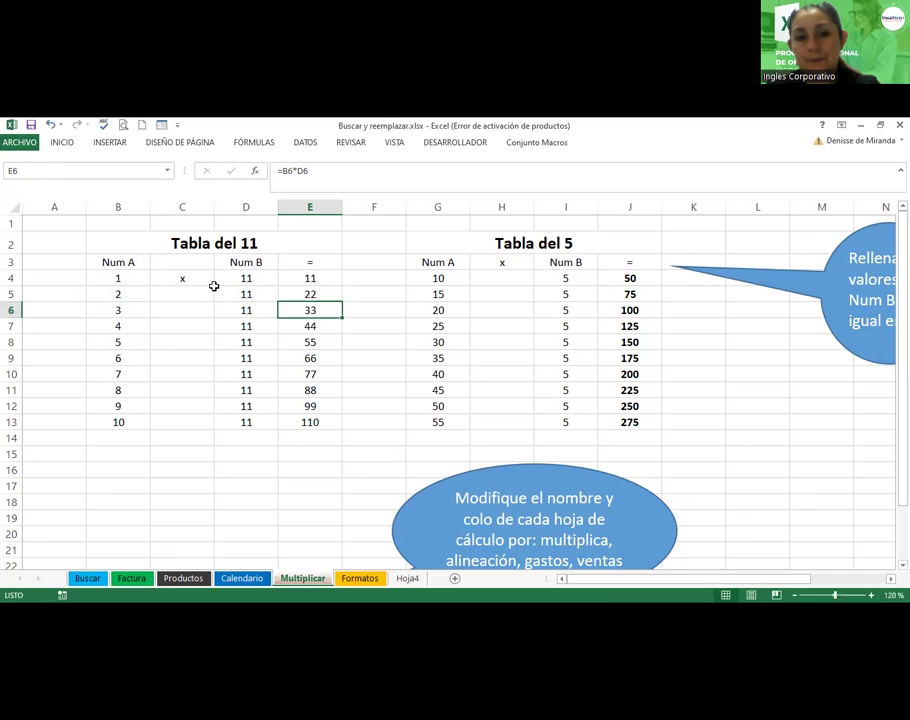
pyautogui.press('F2')
pyautogui.press('Return')
pyautogui.press('F2')
pyautogui.press('Return')
pyautogui.press('F2')
pyautogui.press('Return')
pyautogui.press('F2')
pyautogui.press('Return')
pyautogui.press('F2')
pyautogui.press('Return')
pyautogui.press('F2')
pyautogui.press('Return')
pyautogui.press('F2')
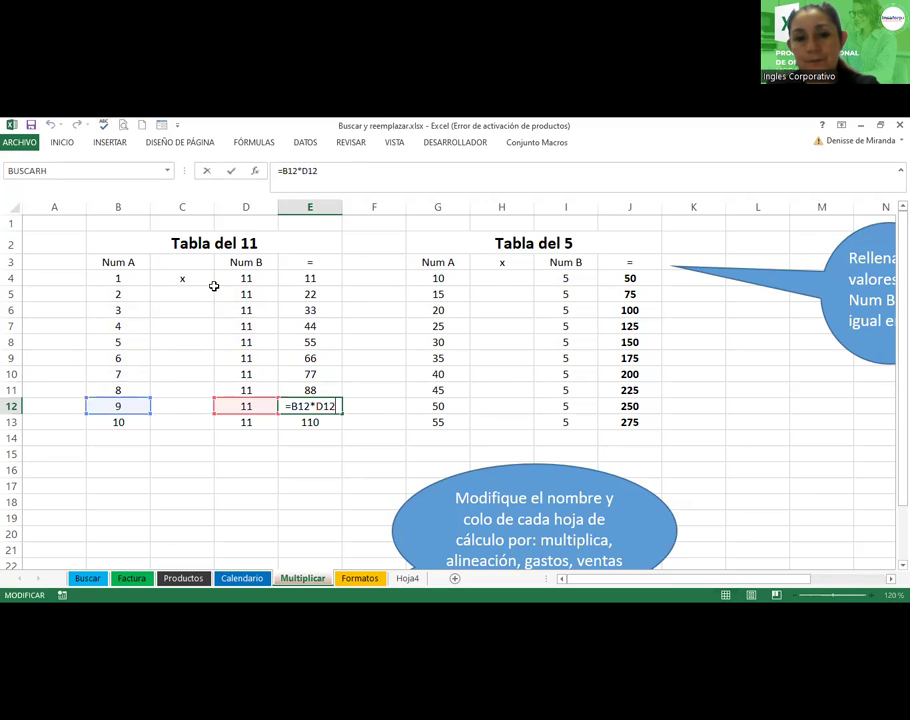
pyautogui.press('Return')
pyautogui.press('F2')
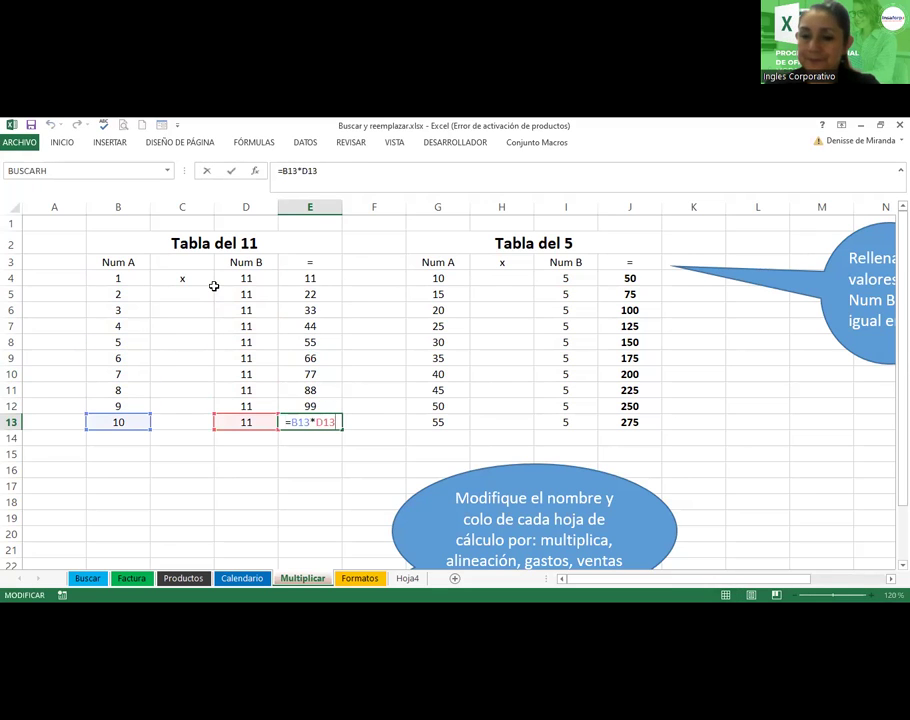
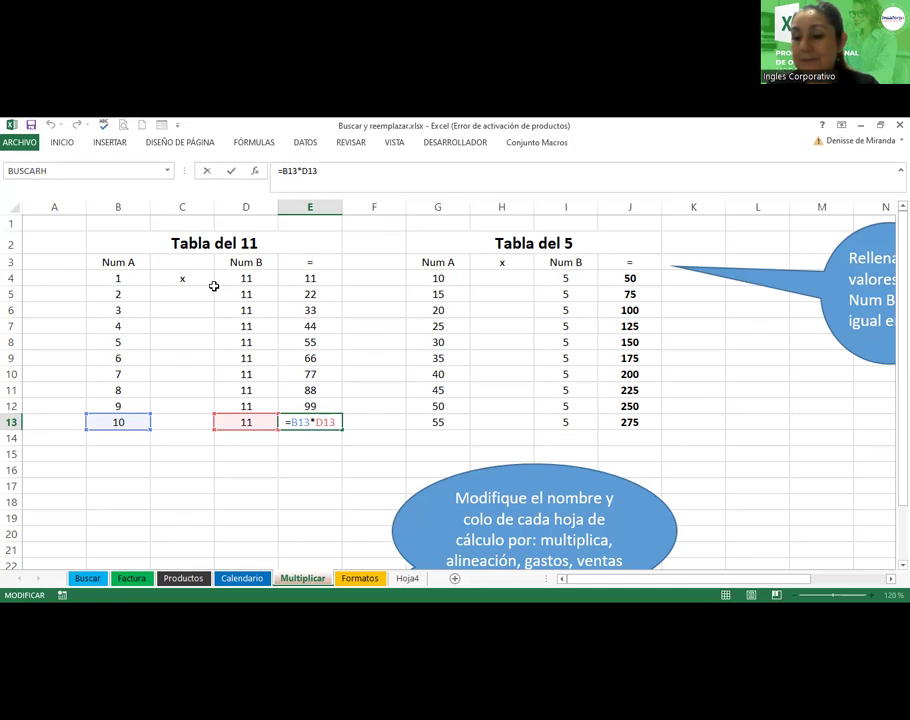
# Commit the E13 formula showing 110 and re-enter J4's =G4*I4 formula showing 50.
pyautogui.press('Return')
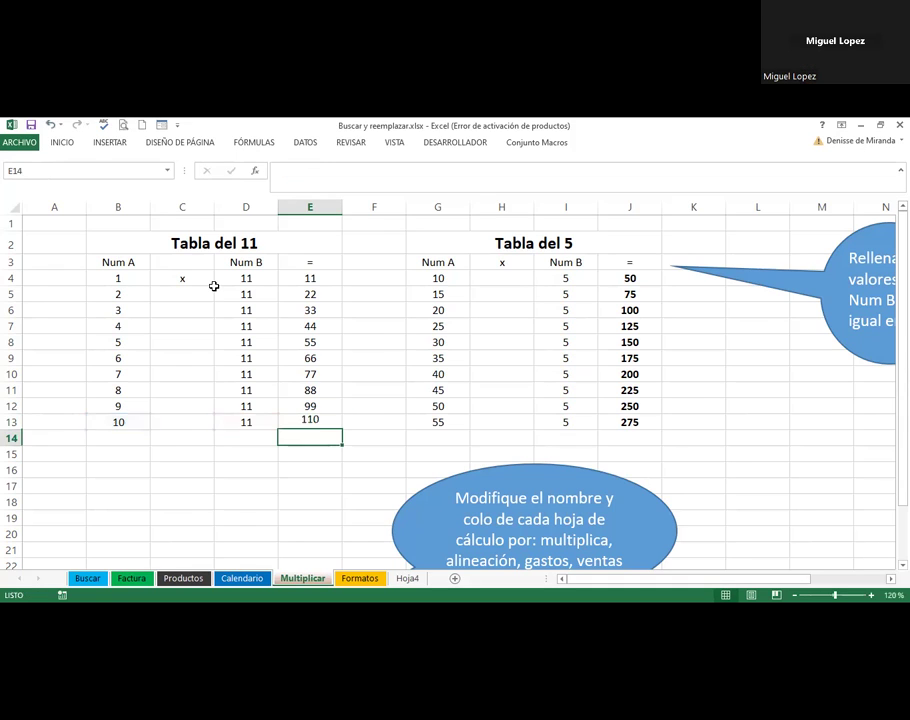
pyautogui.click(623, 279)
pyautogui.doubleClick(623, 279)
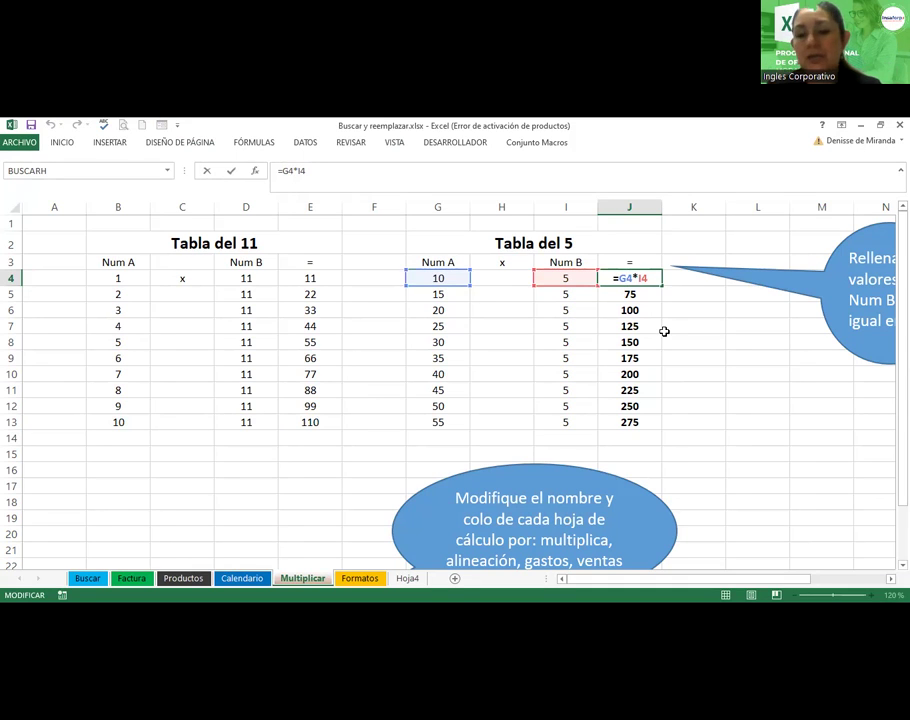
pyautogui.press('Return')
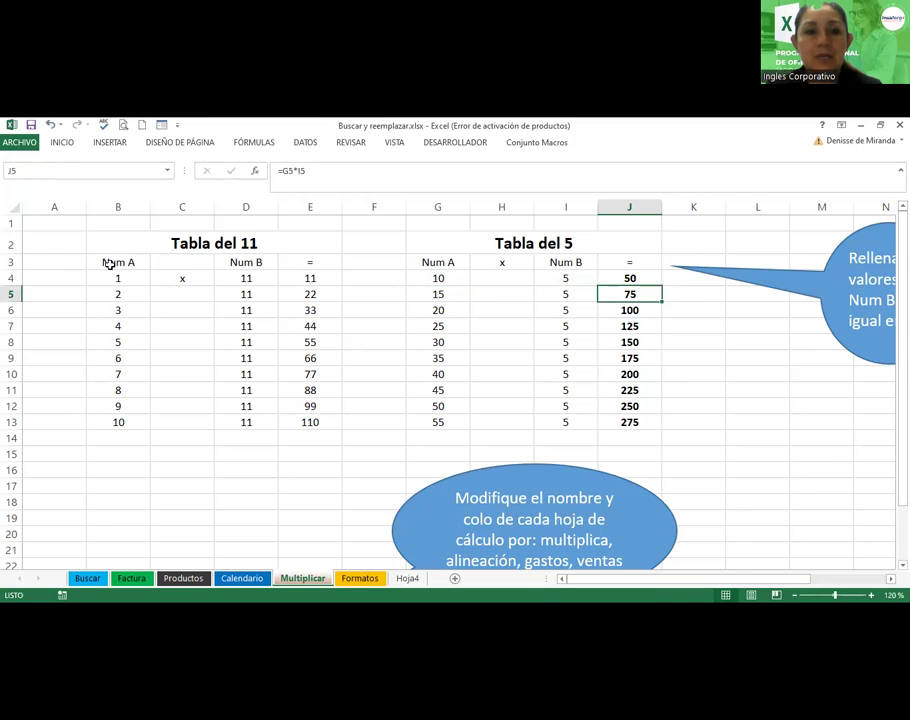
# Format the Num A column B3:B13 as an orange table.
pyautogui.moveTo(109, 262); pyautogui.dragTo(108, 422)
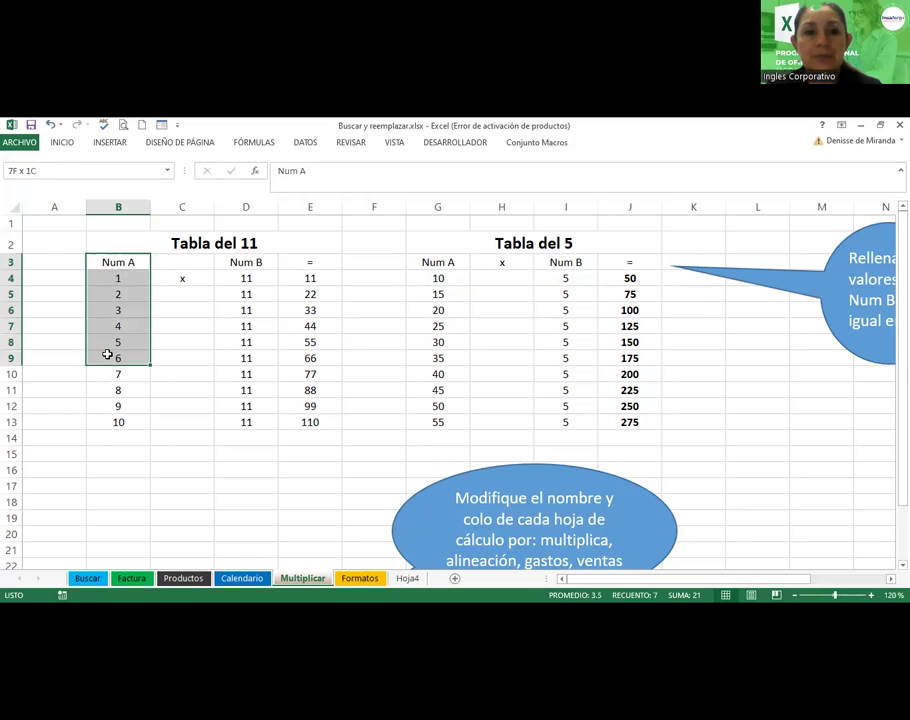
pyautogui.click(72, 145)
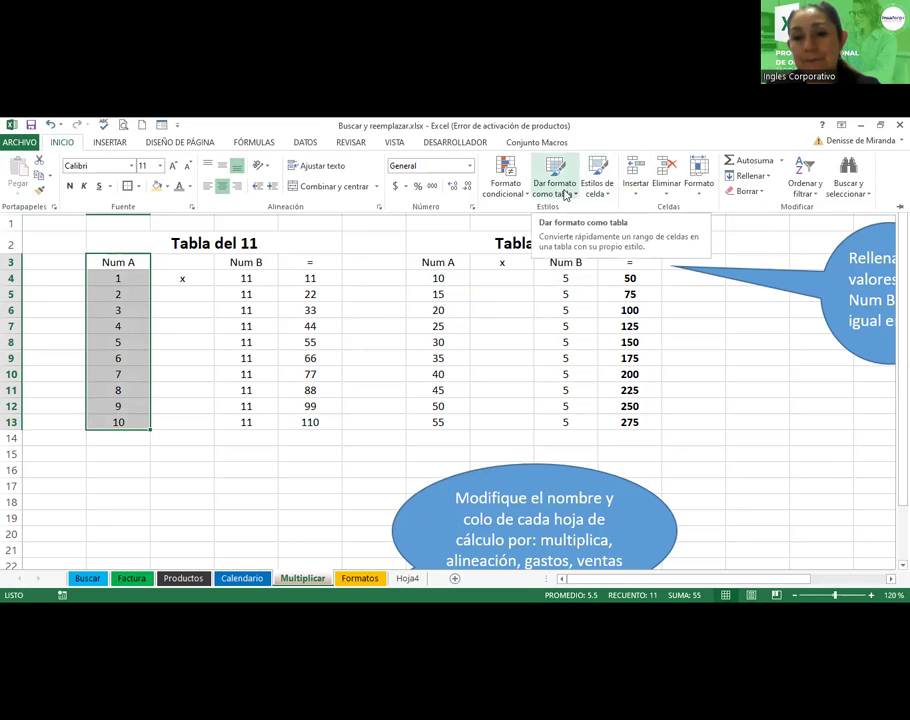
pyautogui.click(560, 188)
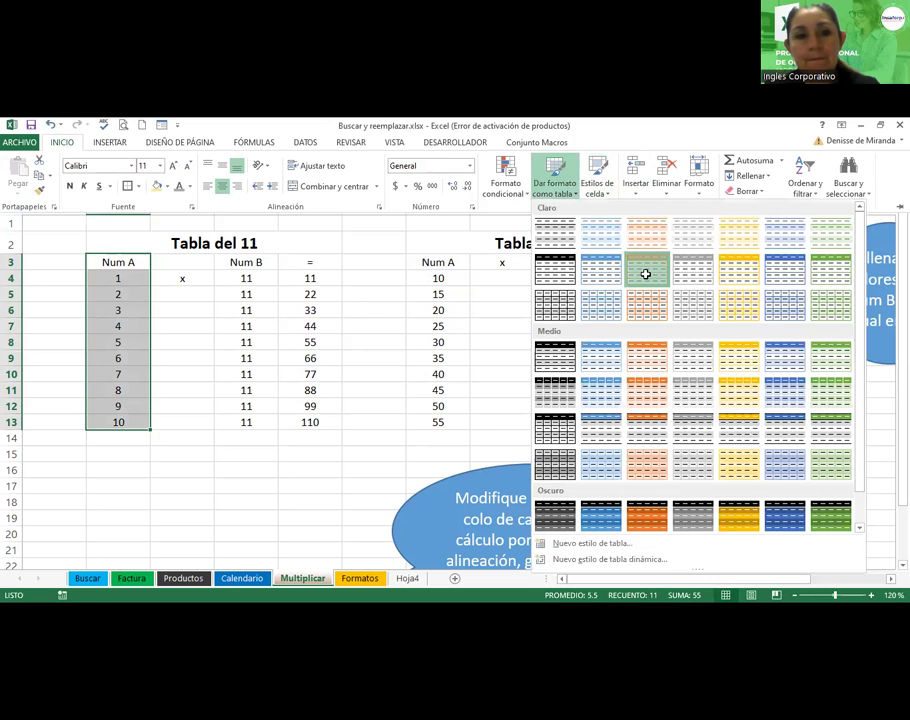
pyautogui.click(647, 355)
pyautogui.click(566, 389)
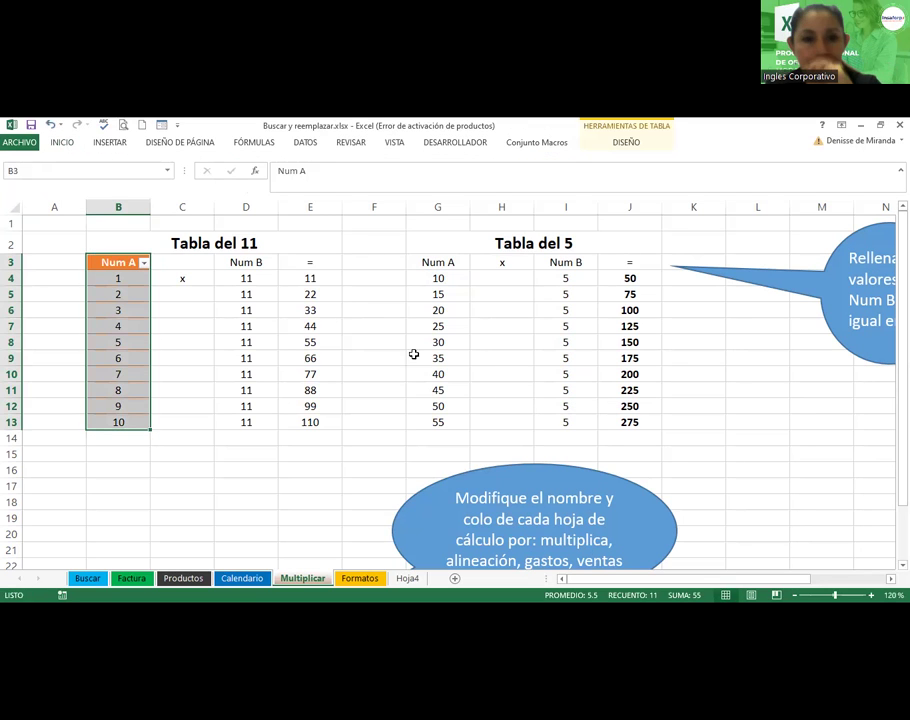
# Format the Num B and result columns D3:E13 as an orange table.
pyautogui.moveTo(238, 262)
pyautogui.mouseDown()
pyautogui.moveTo(310, 325)
pyautogui.moveTo(322, 420)
pyautogui.mouseUp()
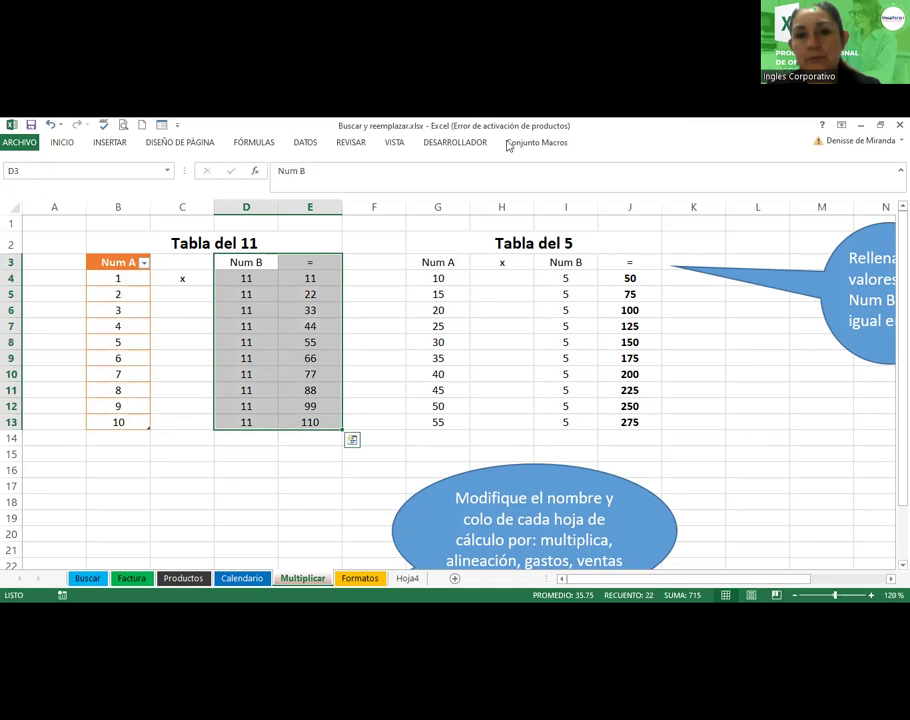
pyautogui.click(62, 142)
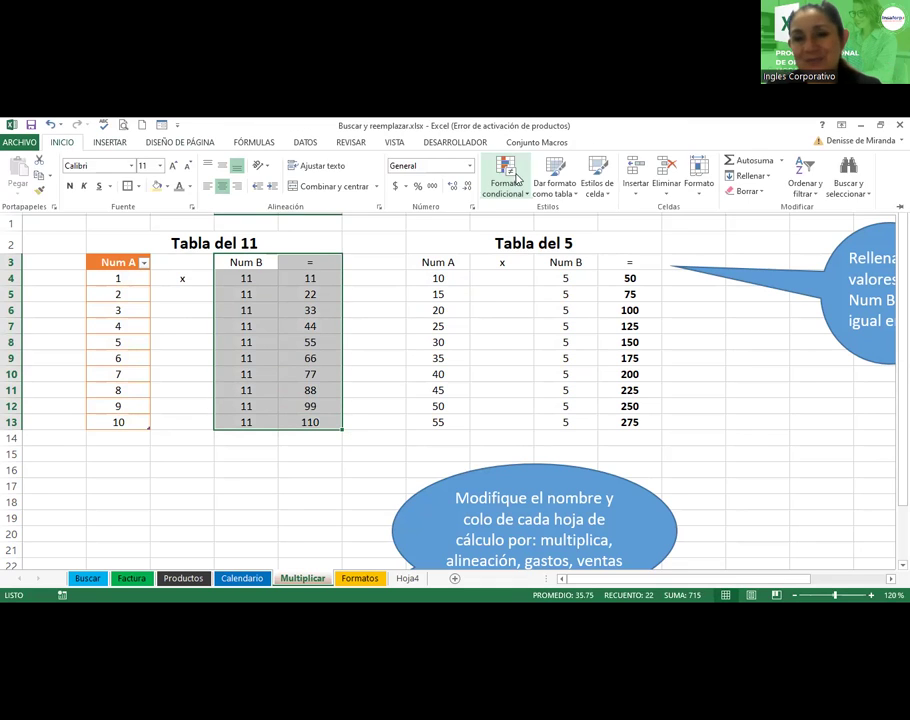
pyautogui.click(554, 183)
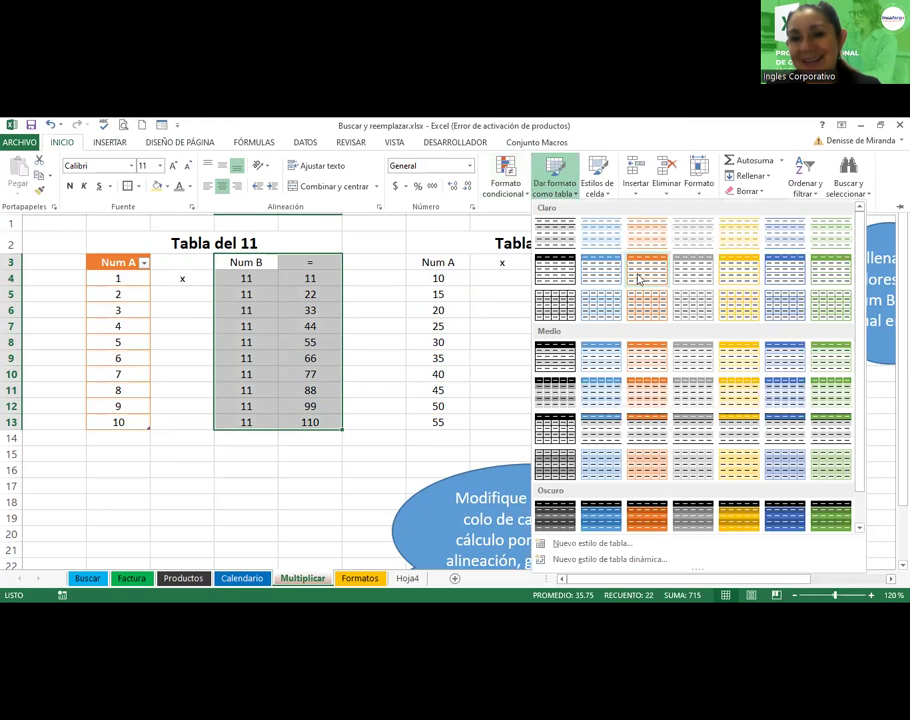
pyautogui.click(647, 355)
pyautogui.click(584, 389)
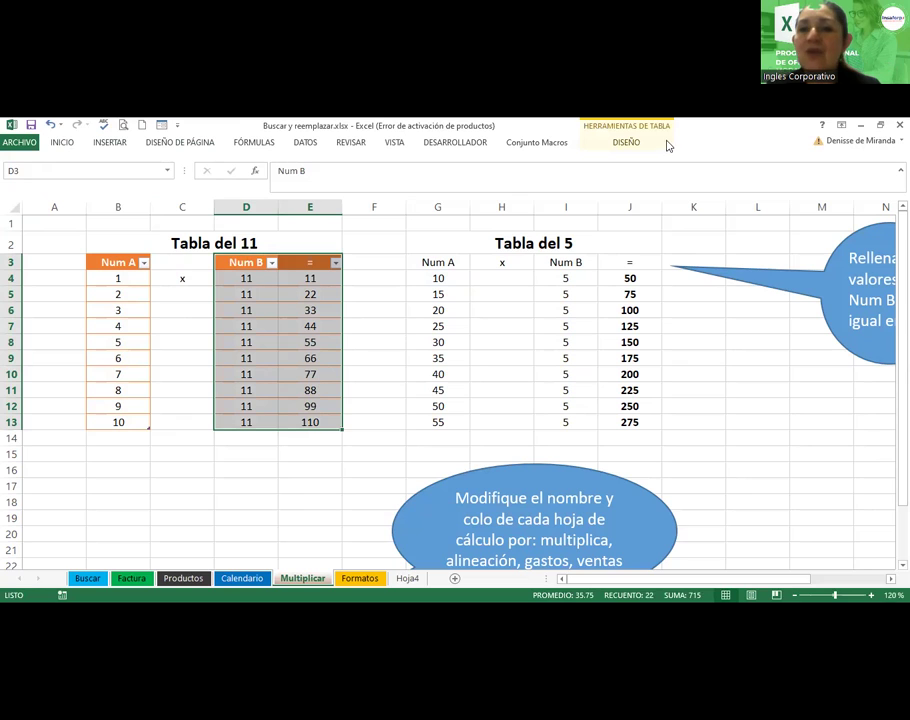
# Hide the filter button on the Num A table header, then go to the Formatos sheet.
pyautogui.click(627, 143)
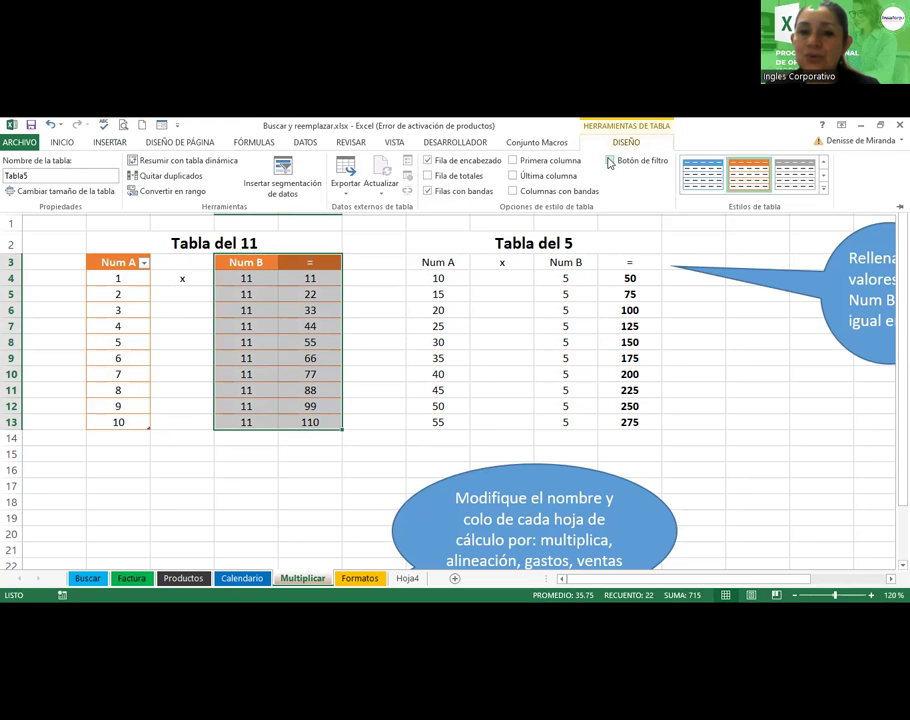
pyautogui.click(115, 268)
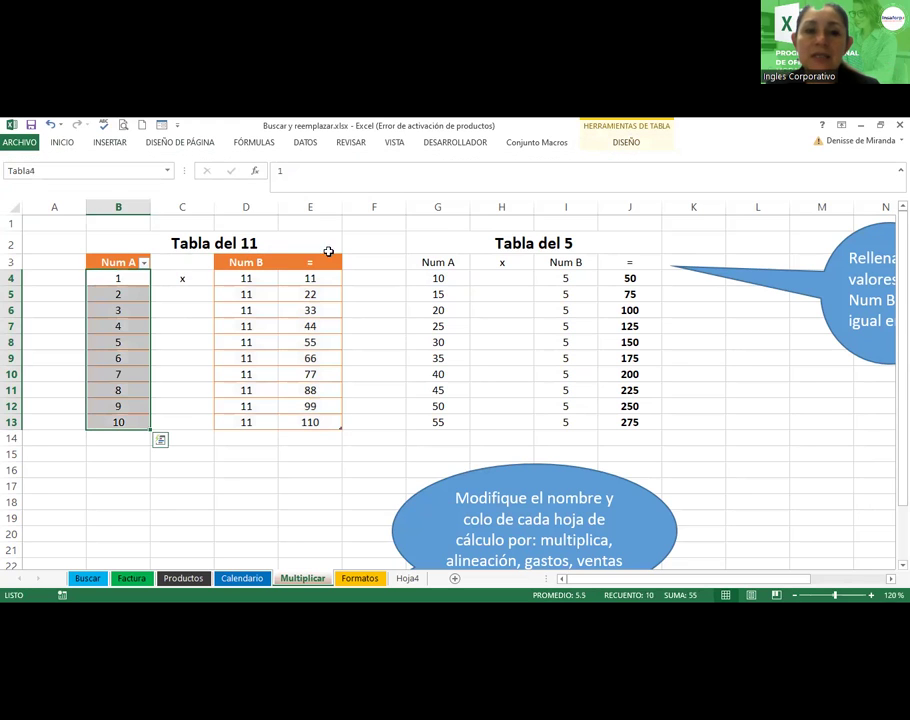
pyautogui.click(627, 143)
pyautogui.click(610, 160)
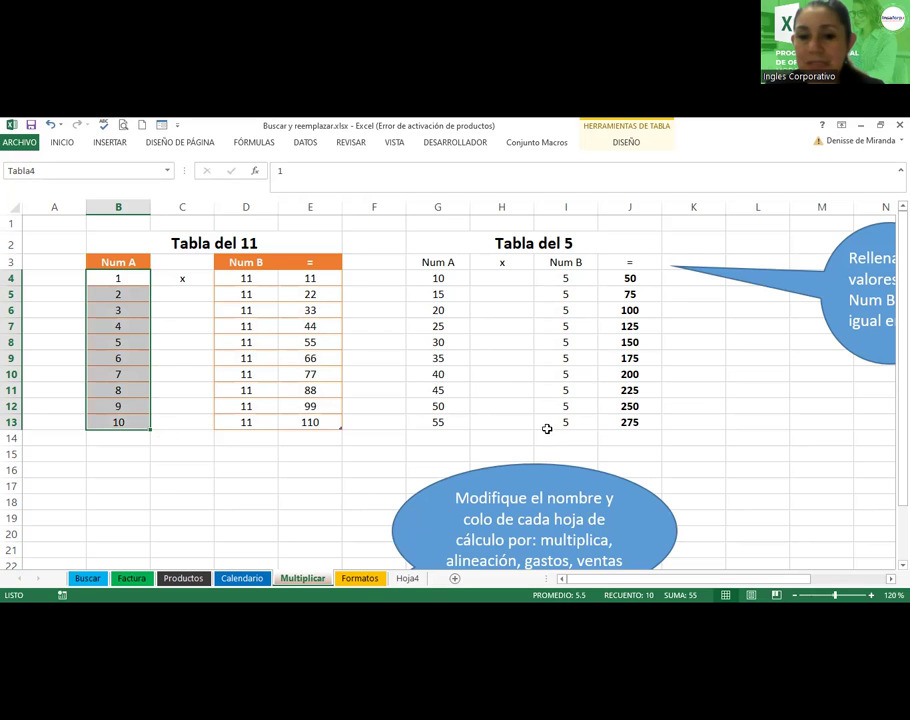
pyautogui.click(361, 579)
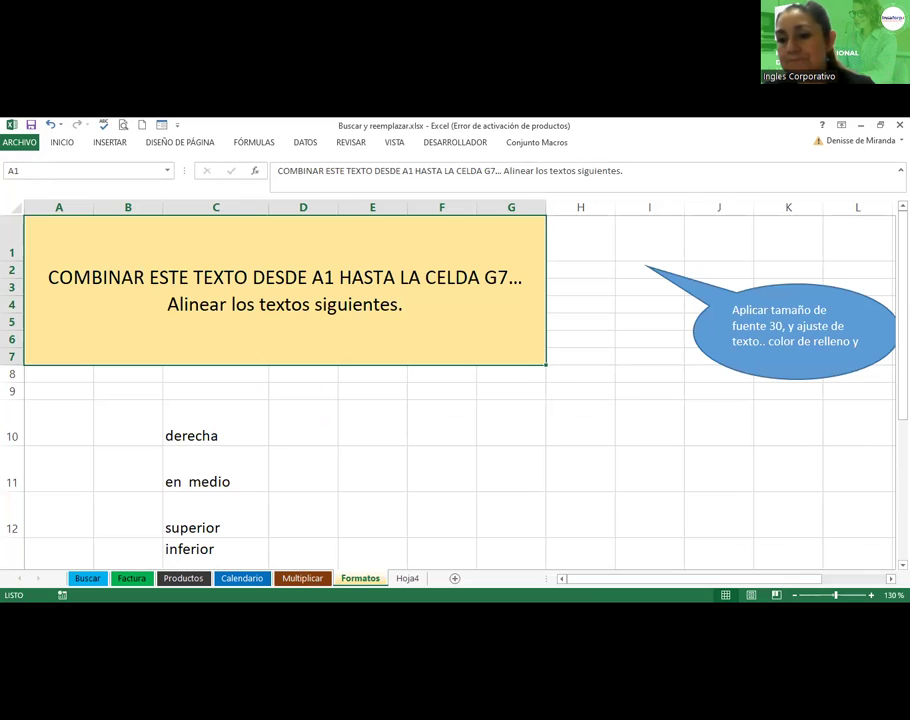
# Make 'derecha' in C10 right-aligned and bold with a light green fill.
pyautogui.scroll(-3, 305, 374)
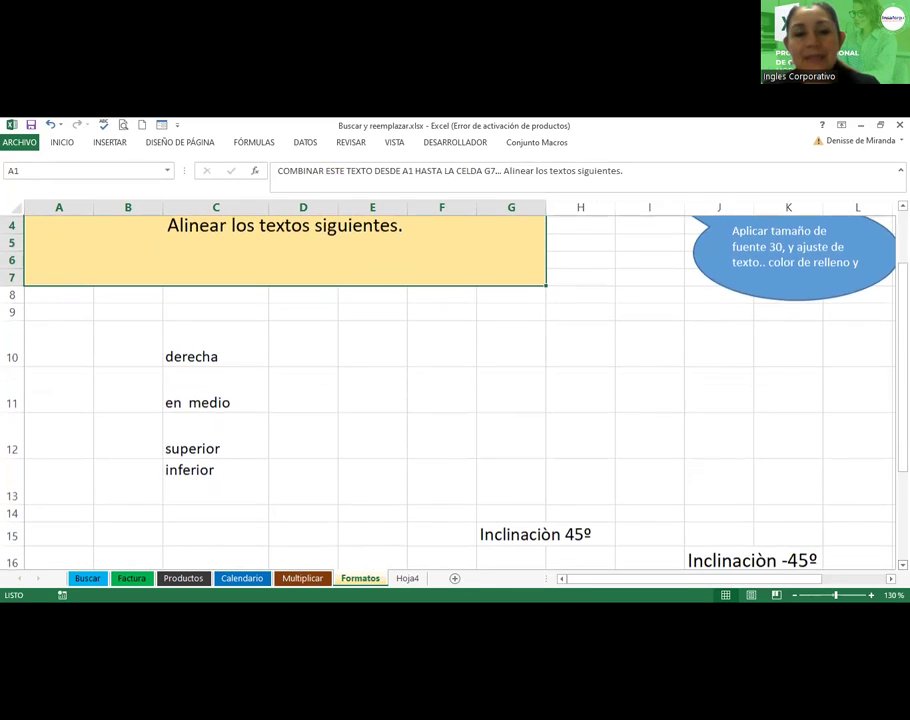
pyautogui.click(223, 356)
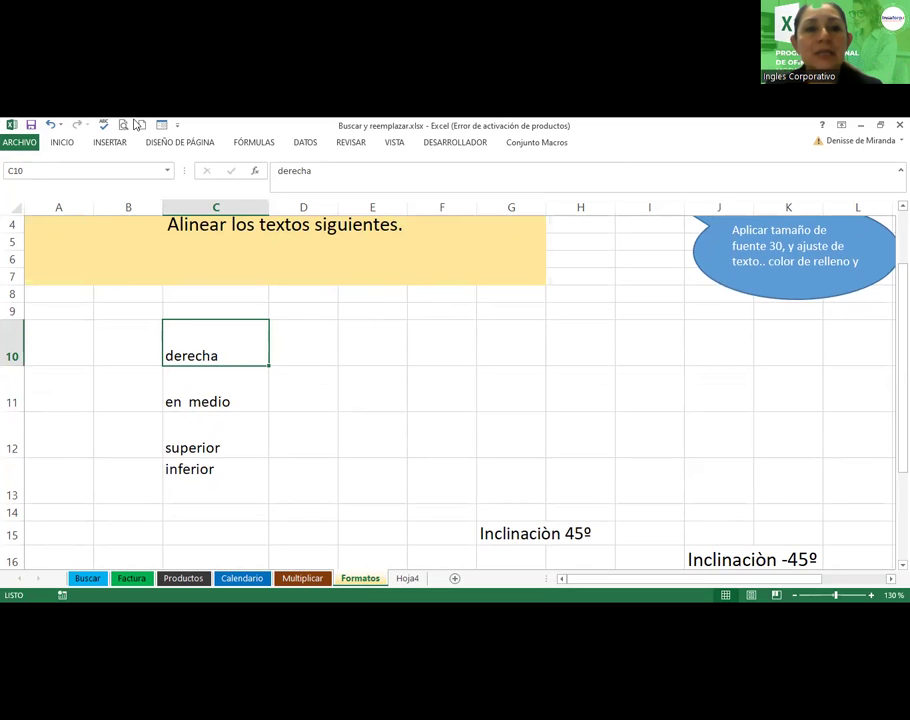
pyautogui.click(58, 149)
pyautogui.click(238, 189)
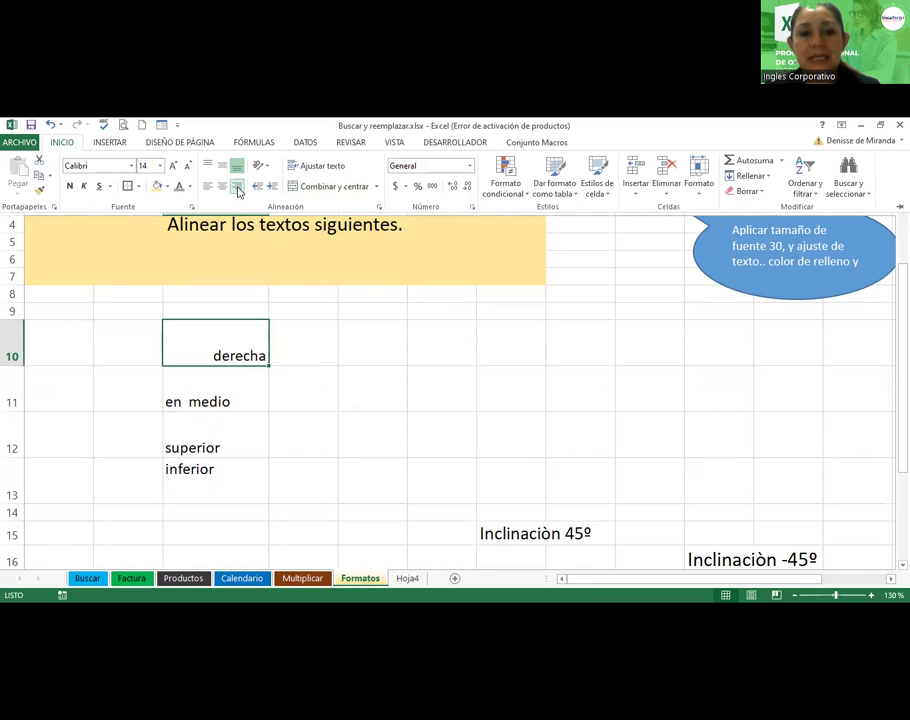
pyautogui.click(69, 186)
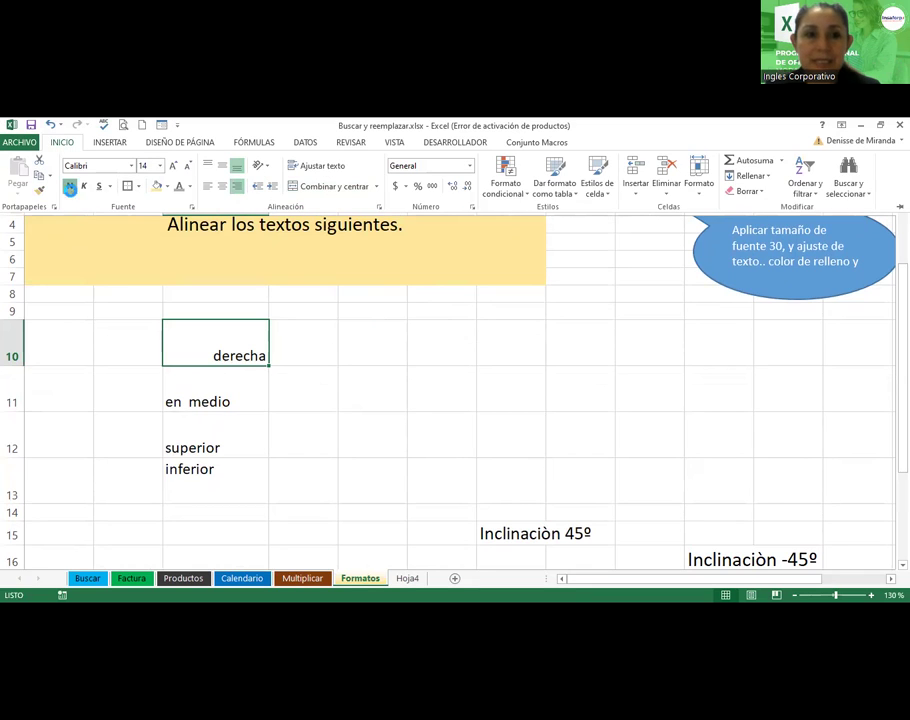
pyautogui.click(167, 193)
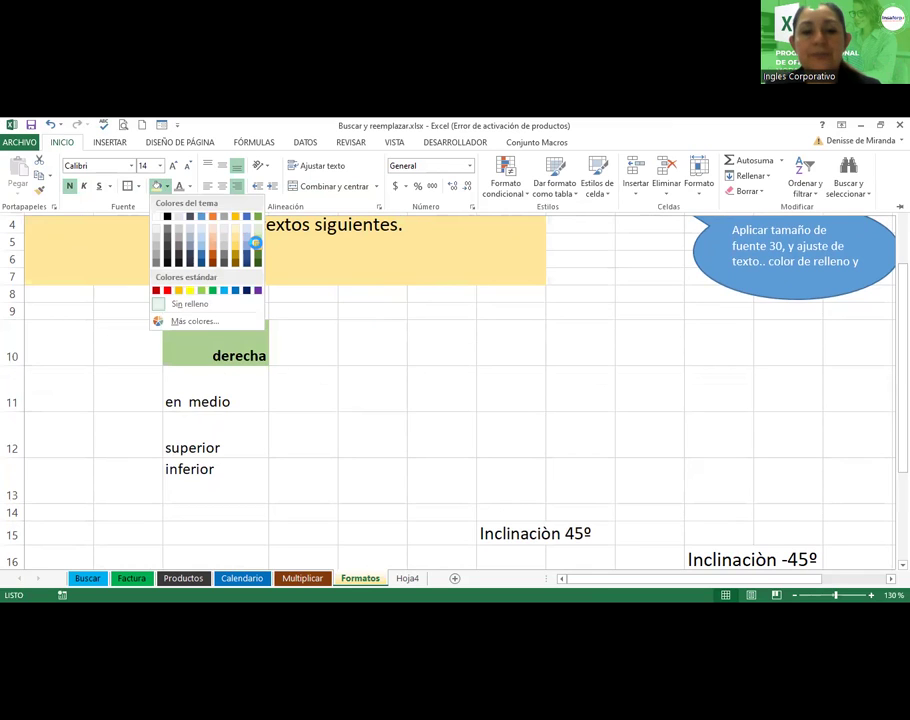
pyautogui.click(254, 242)
# Centre 'en medio' in C11 vertically and make it bold italic.
pyautogui.click(212, 395)
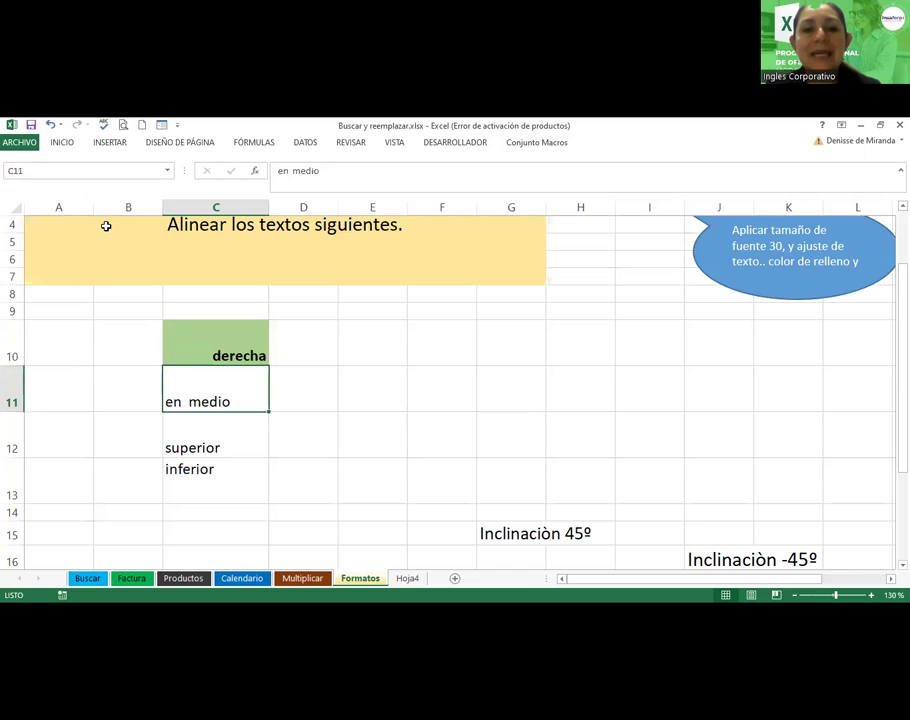
pyautogui.click(62, 143)
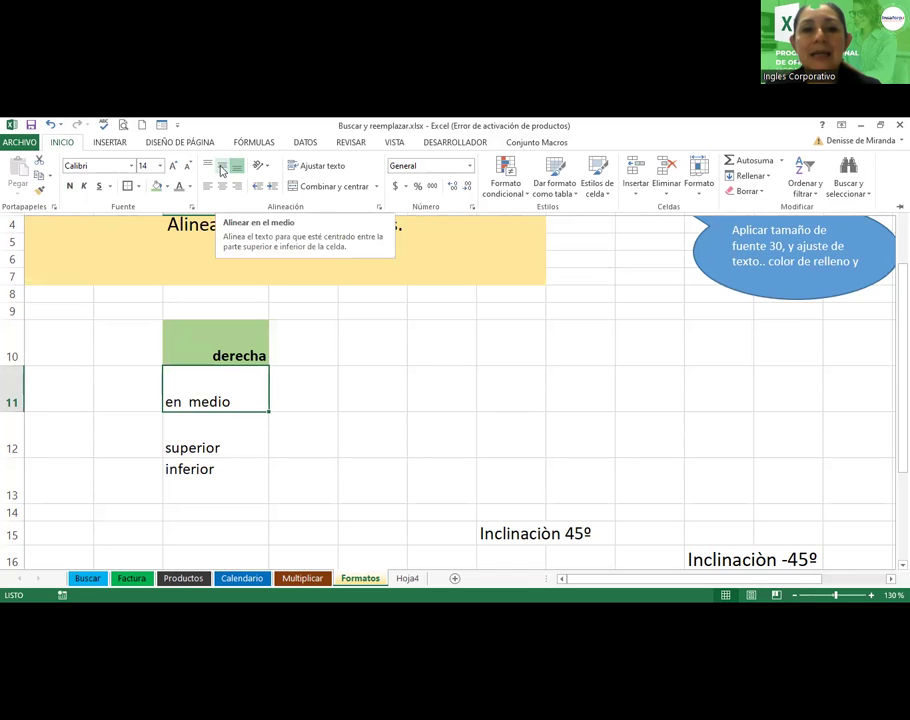
pyautogui.click(222, 167)
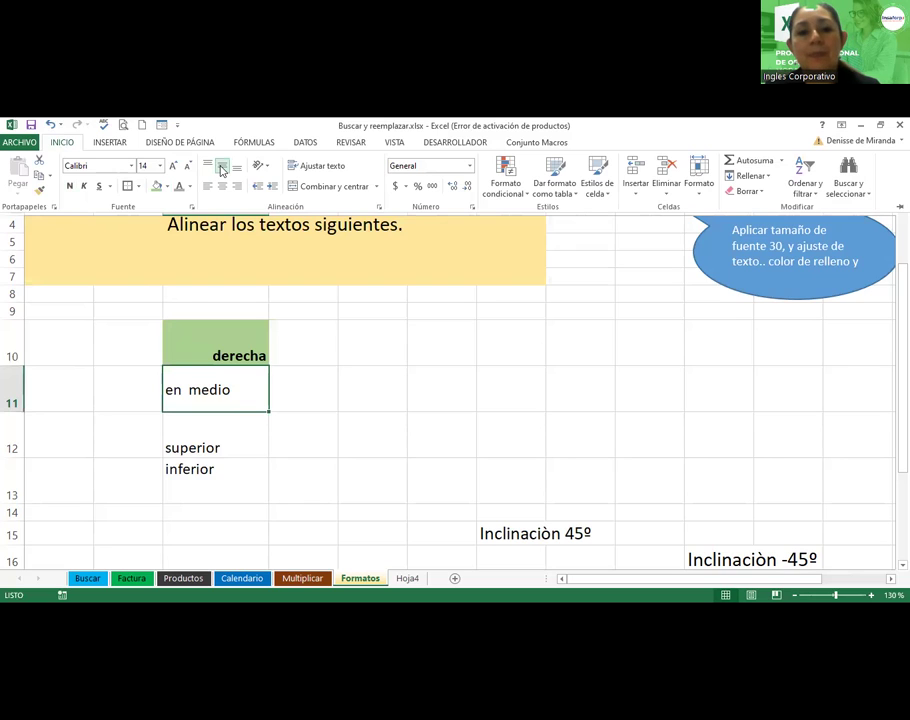
pyautogui.click(70, 186)
pyautogui.click(85, 187)
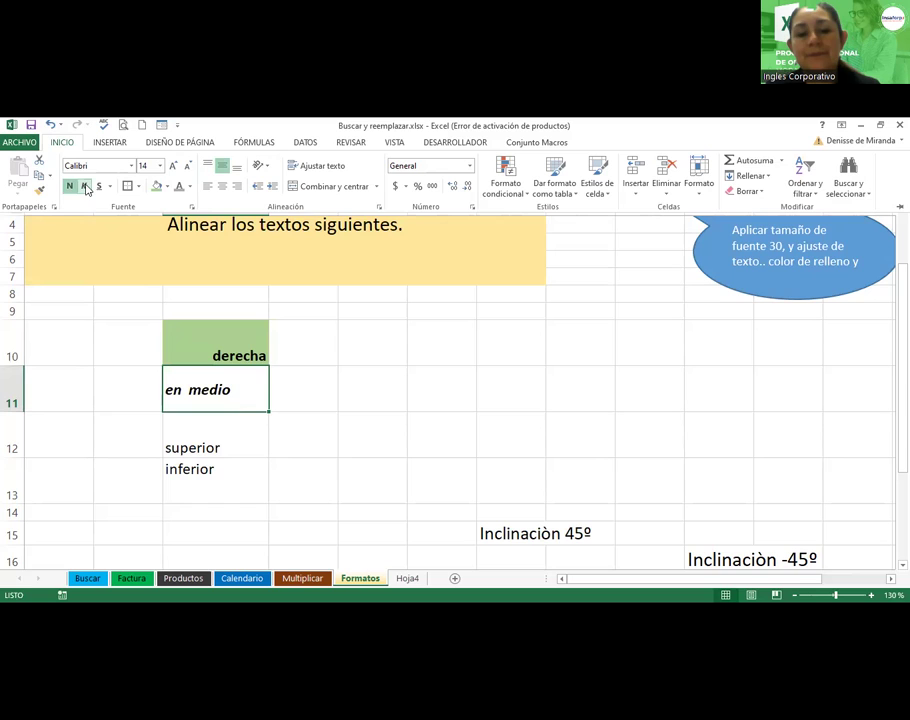
# Make 'superior' in C12 top-aligned, bold, underlined and blue.
pyautogui.click(241, 449)
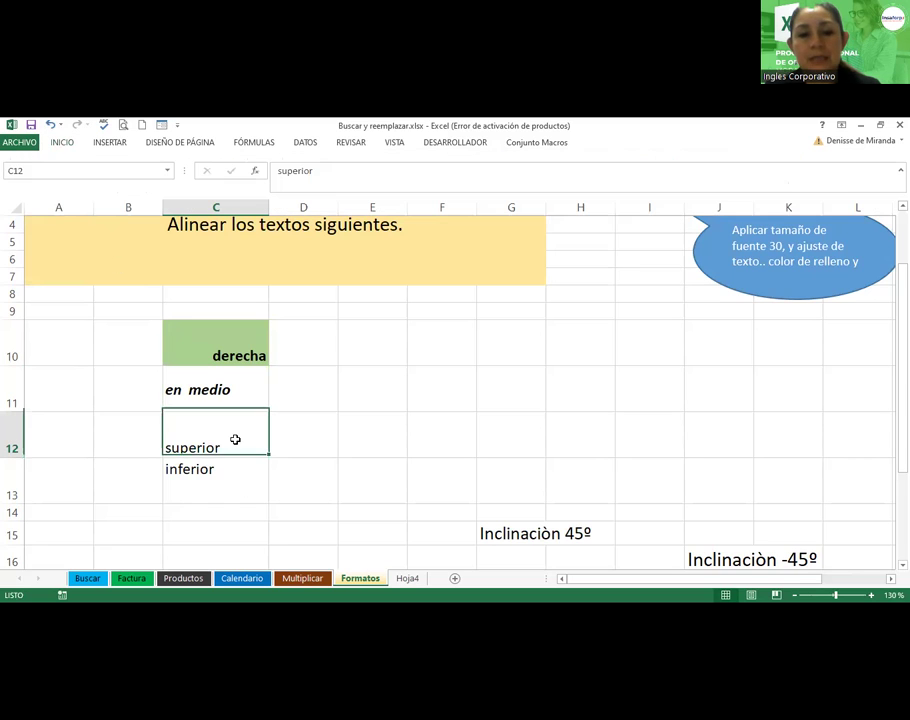
pyautogui.click(62, 143)
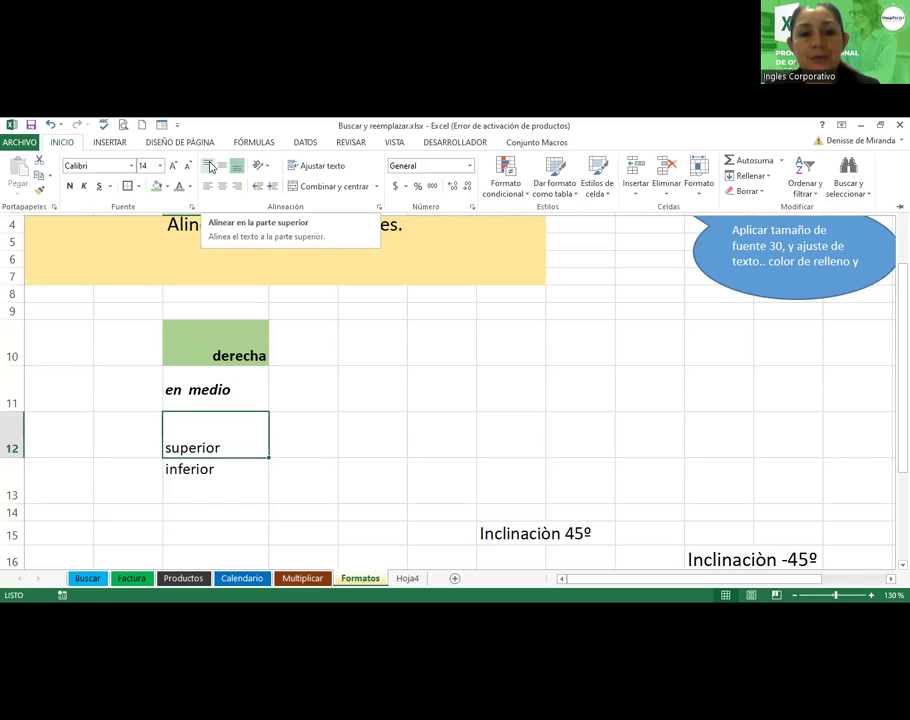
pyautogui.click(210, 166)
pyautogui.click(69, 186)
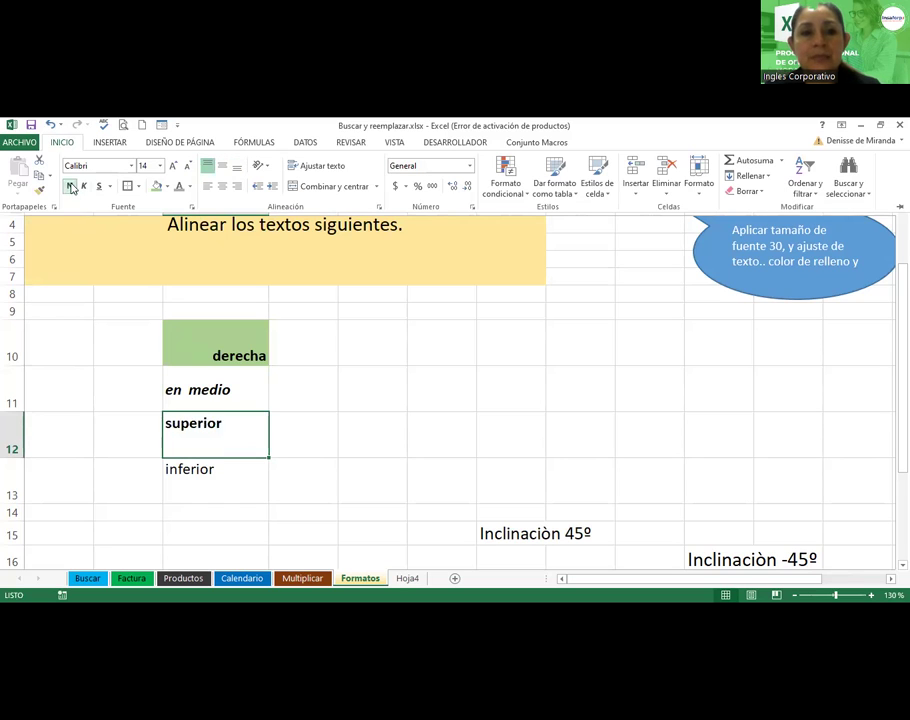
pyautogui.click(99, 186)
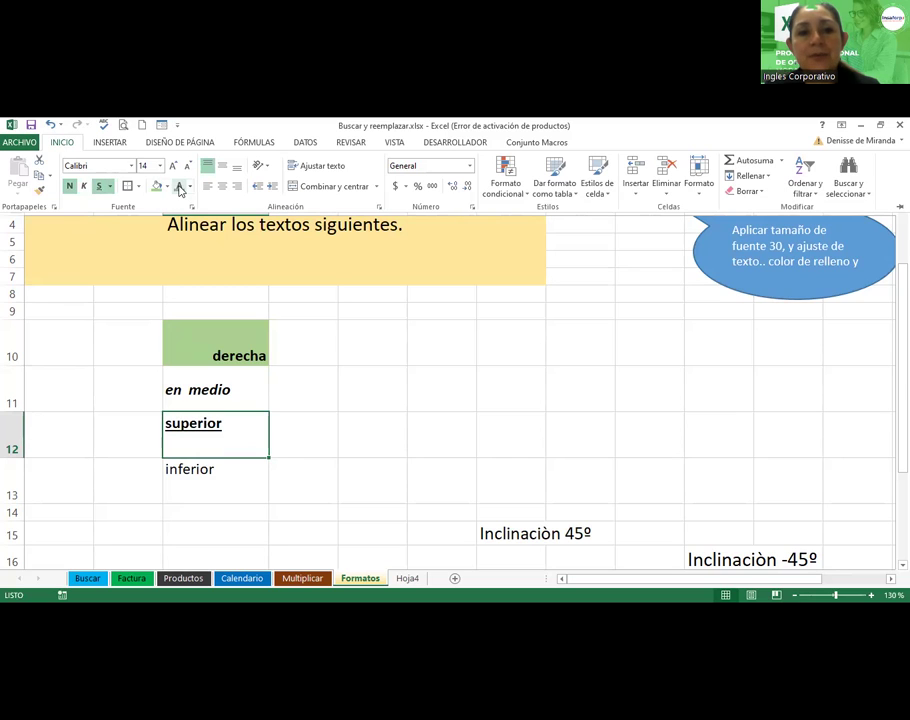
pyautogui.click(191, 187)
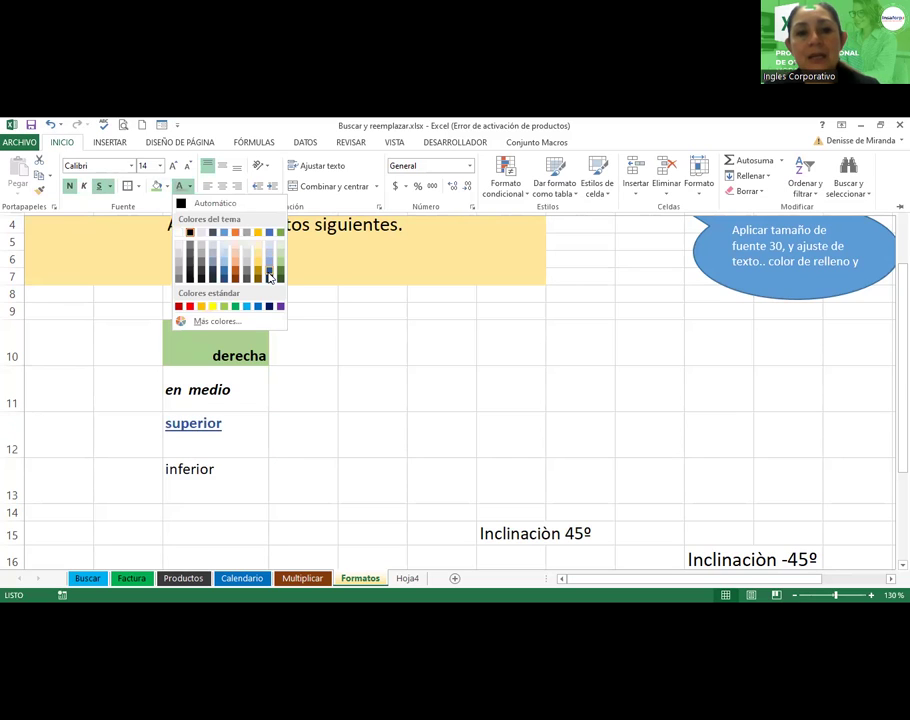
pyautogui.click(268, 276)
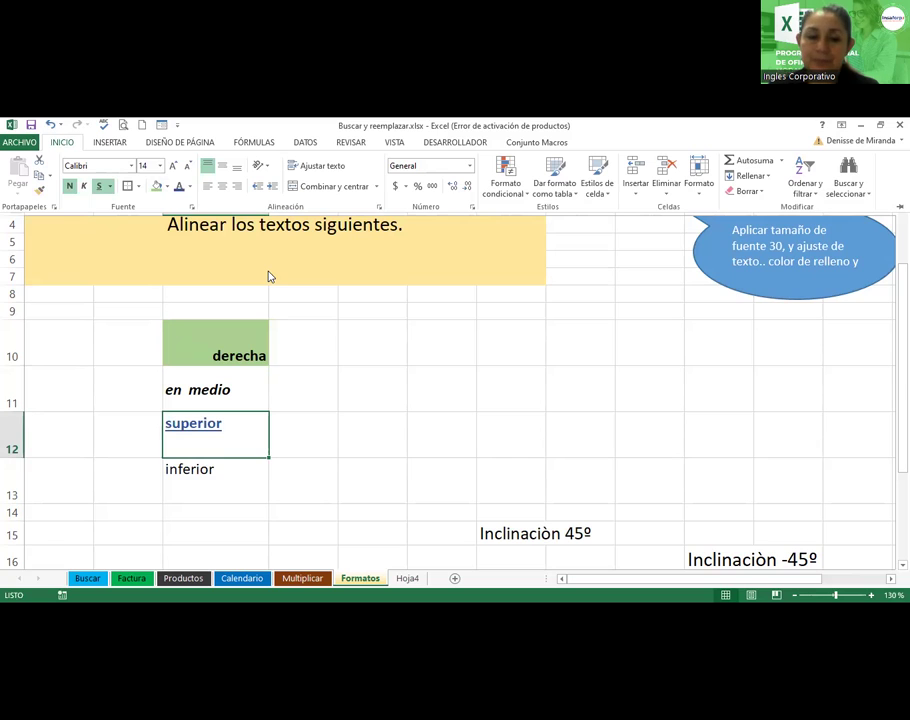
pyautogui.click(205, 478)
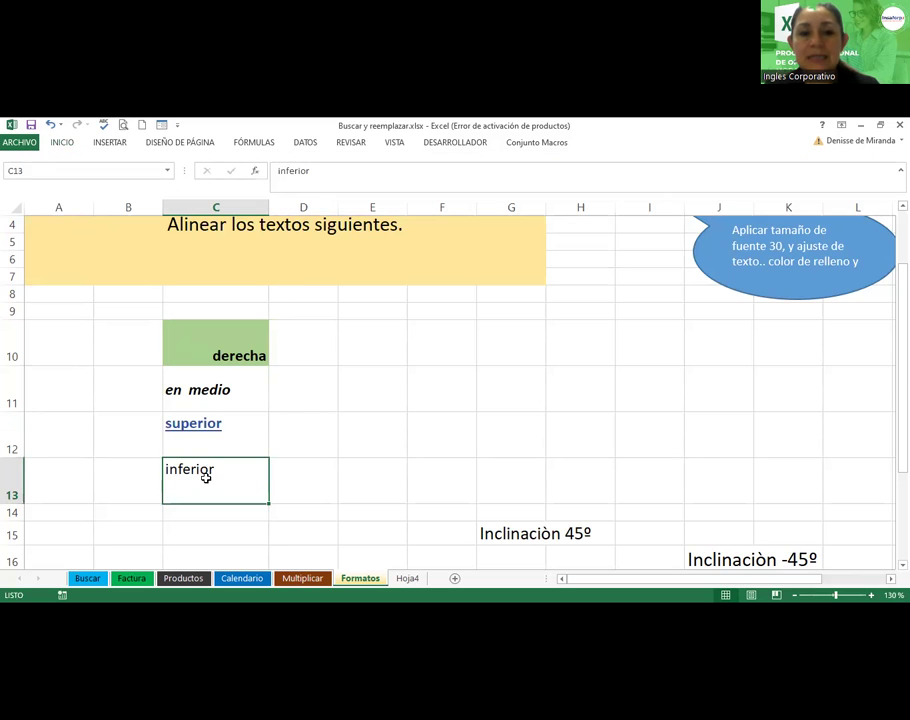
# Make 'inferior' in C13 bottom-aligned, bold and dark green.
pyautogui.click(61, 145)
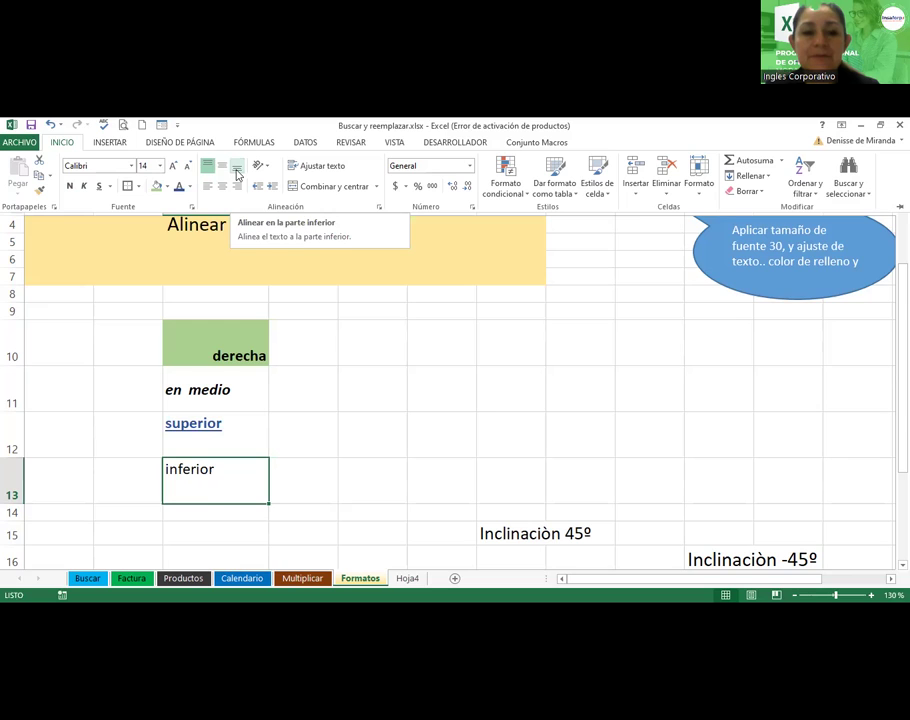
pyautogui.click(237, 175)
pyautogui.click(69, 186)
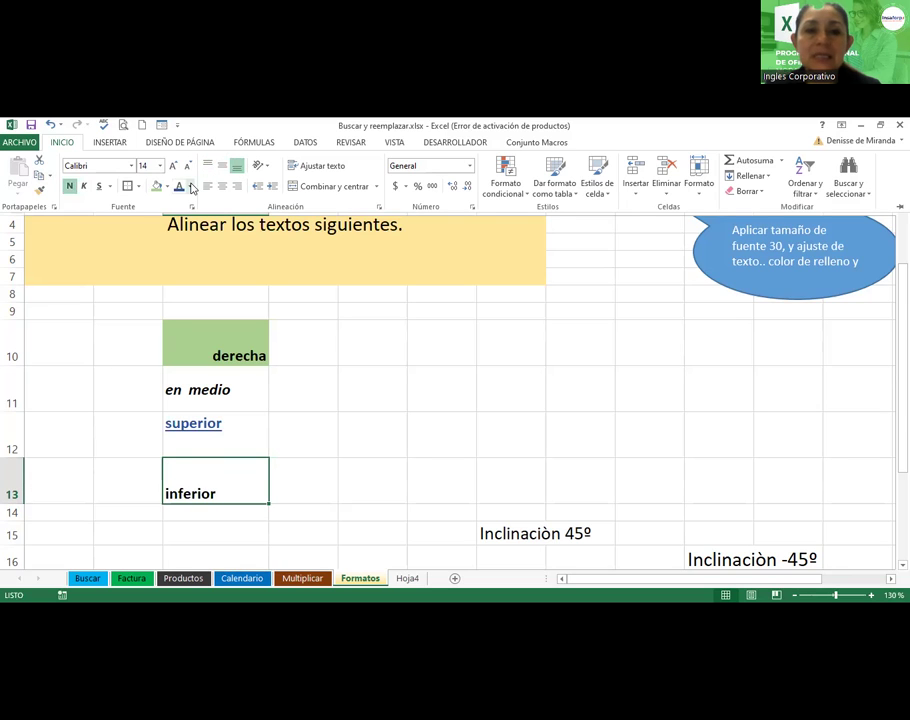
pyautogui.click(191, 188)
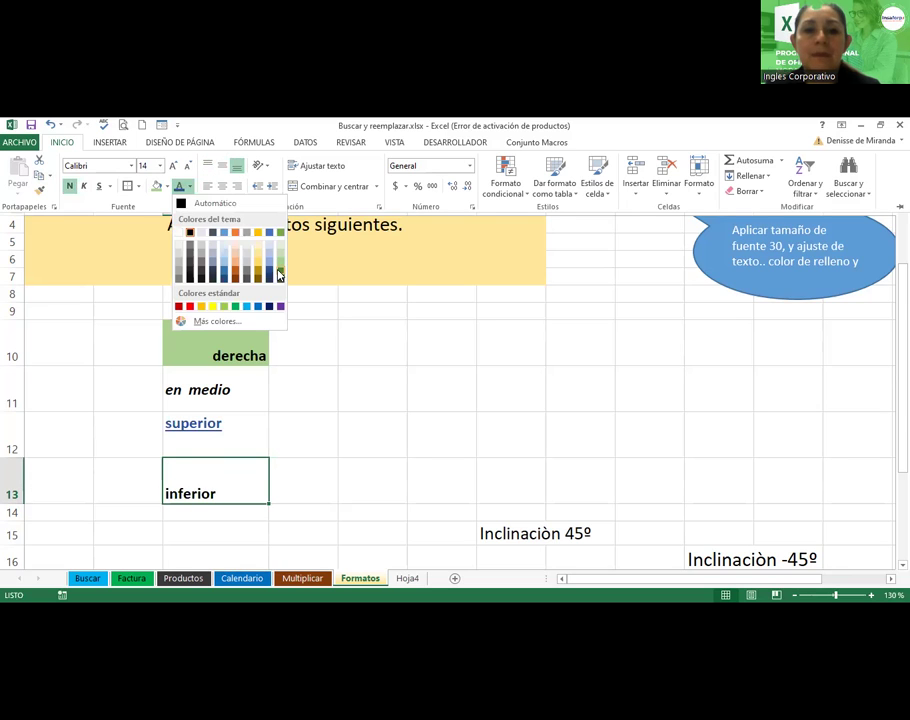
pyautogui.click(279, 279)
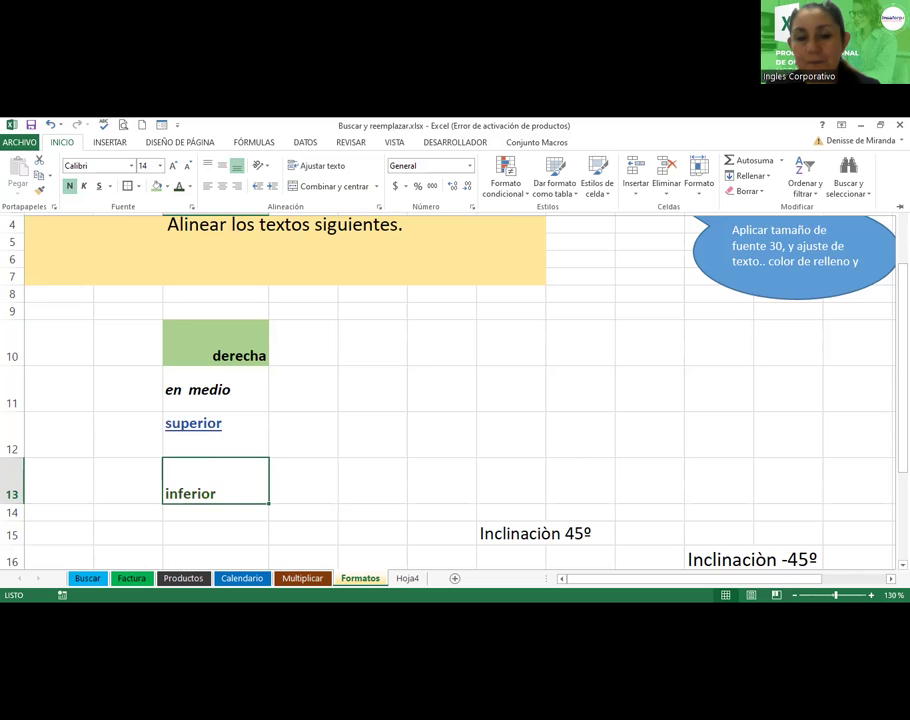
pyautogui.hotkey('ctrl', 'F1')
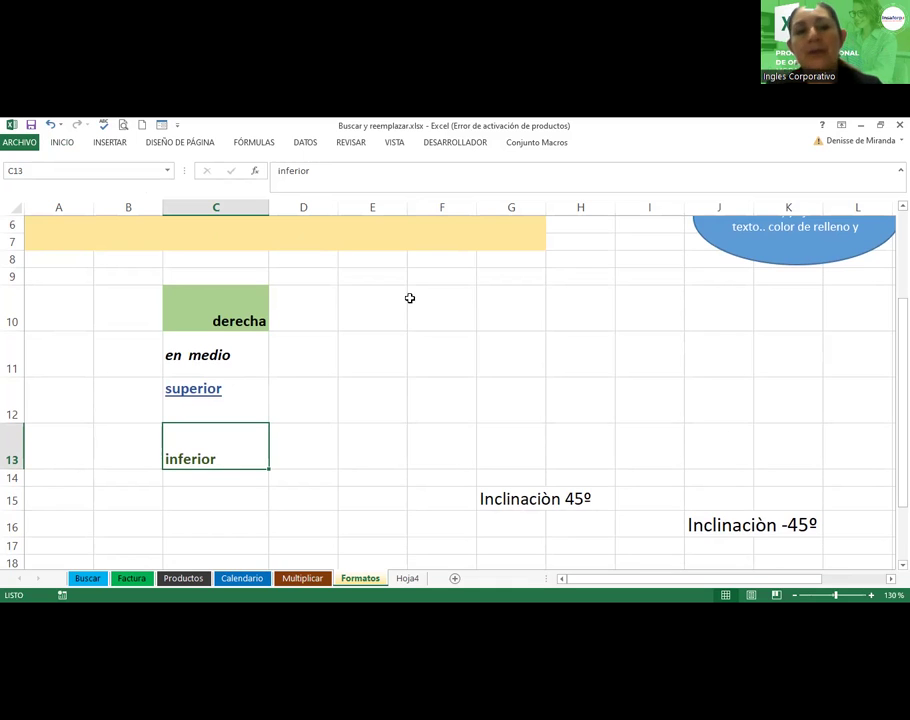
# Fill C13 with light blue and C12 with orange.
pyautogui.click(70, 145)
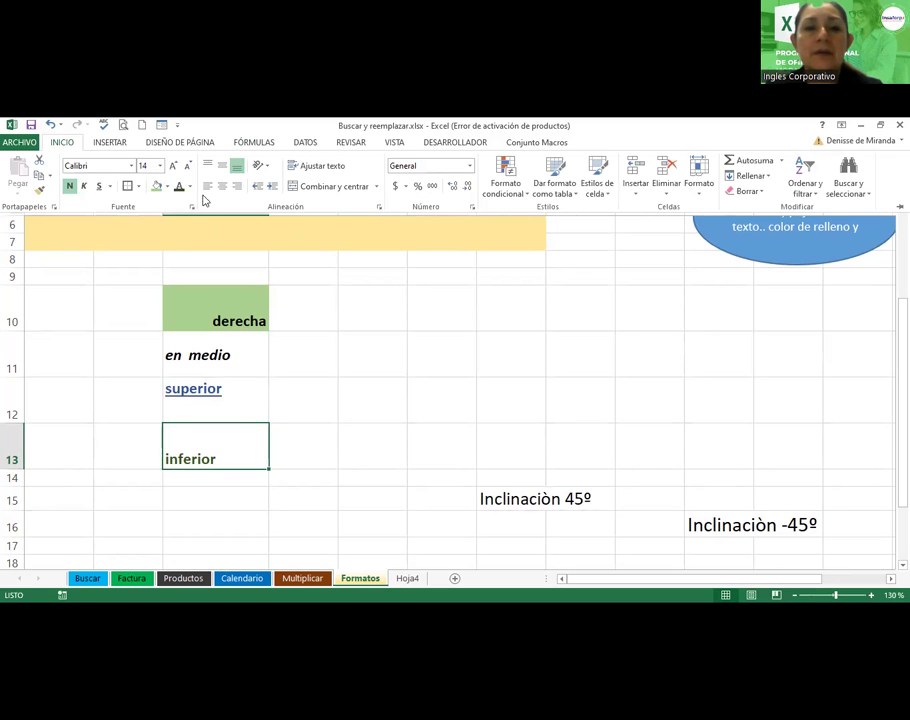
pyautogui.click(167, 188)
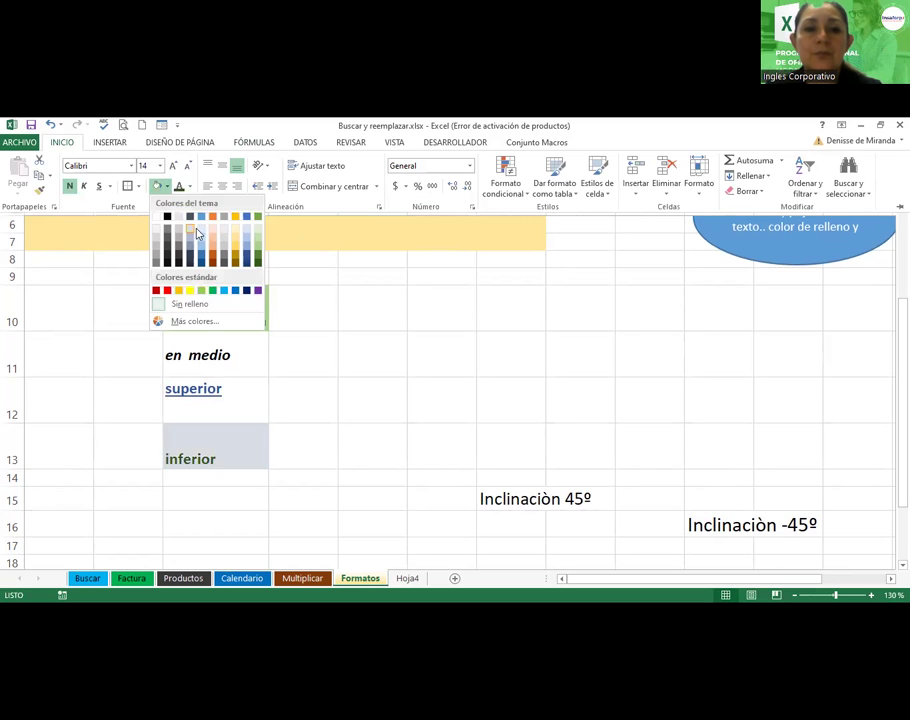
pyautogui.click(239, 400)
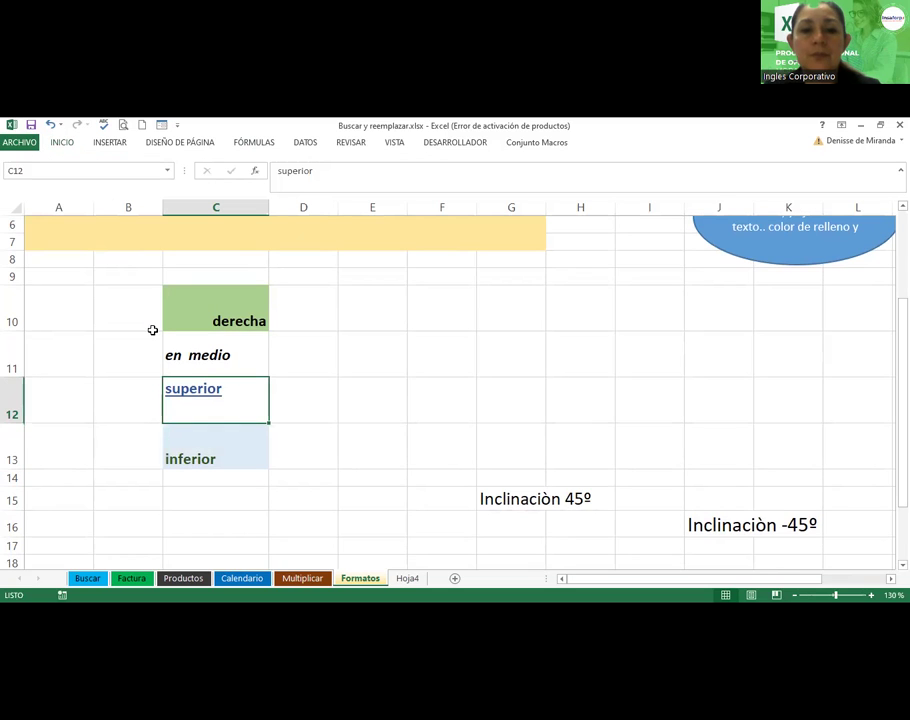
pyautogui.click(62, 143)
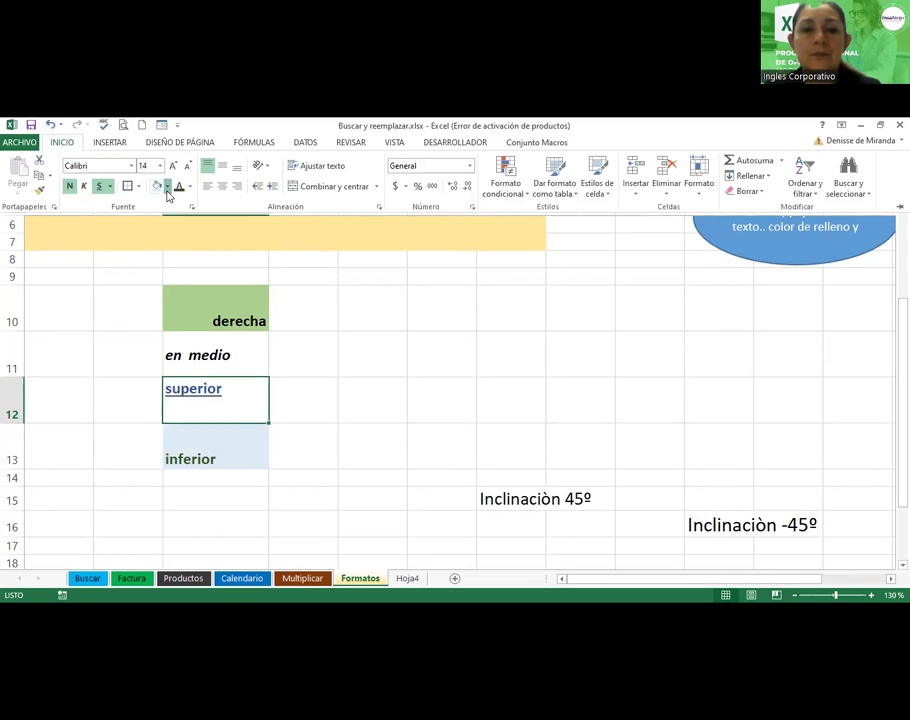
pyautogui.click(167, 187)
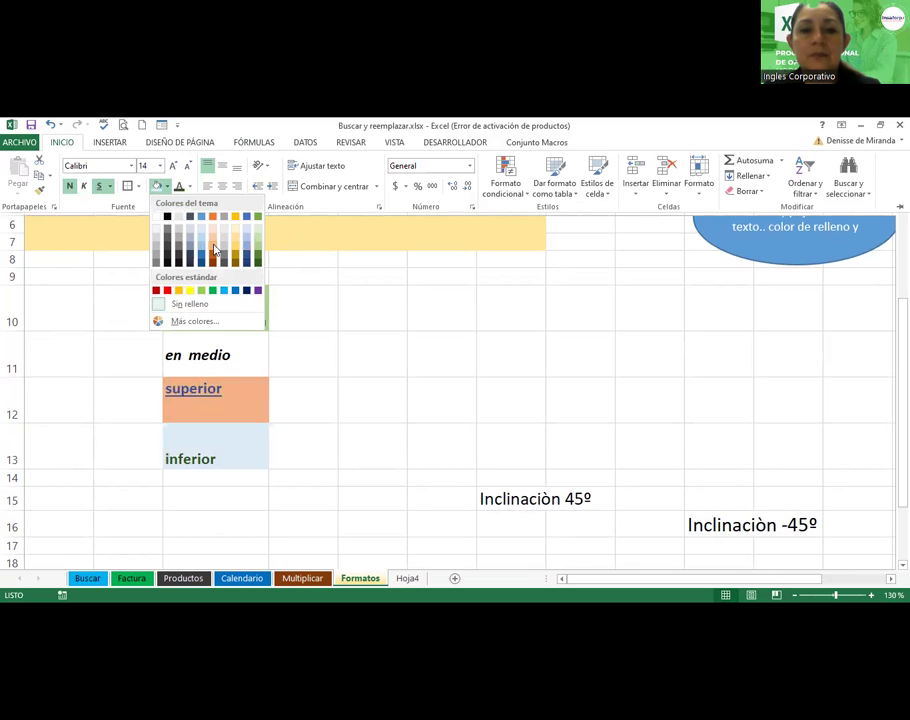
pyautogui.click(214, 250)
# Fill C11 with light grey, then select the block C10:C13.
pyautogui.click(244, 357)
pyautogui.click(62, 143)
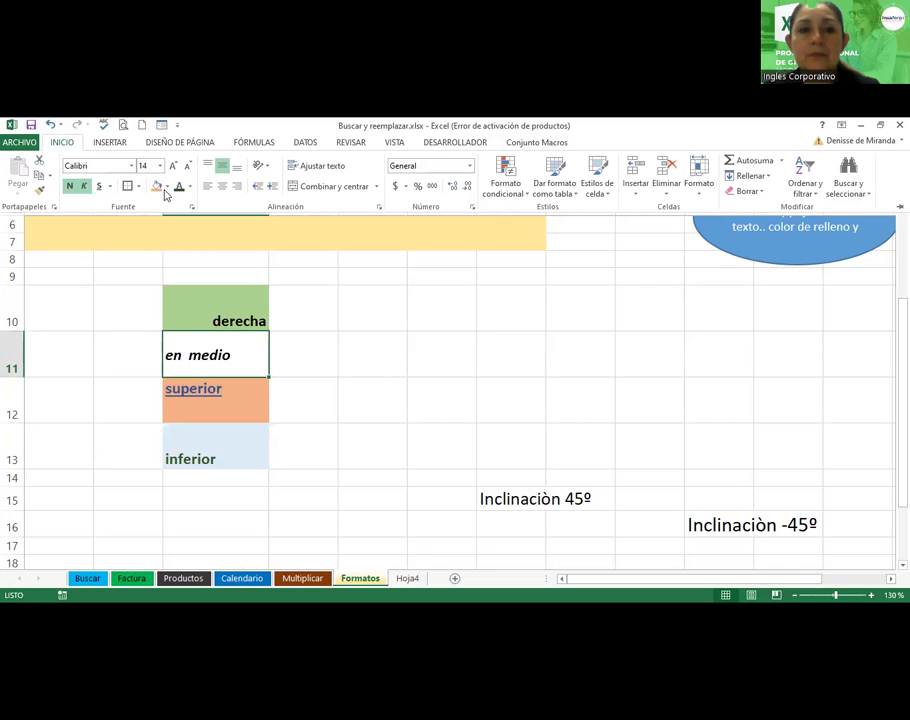
pyautogui.click(167, 189)
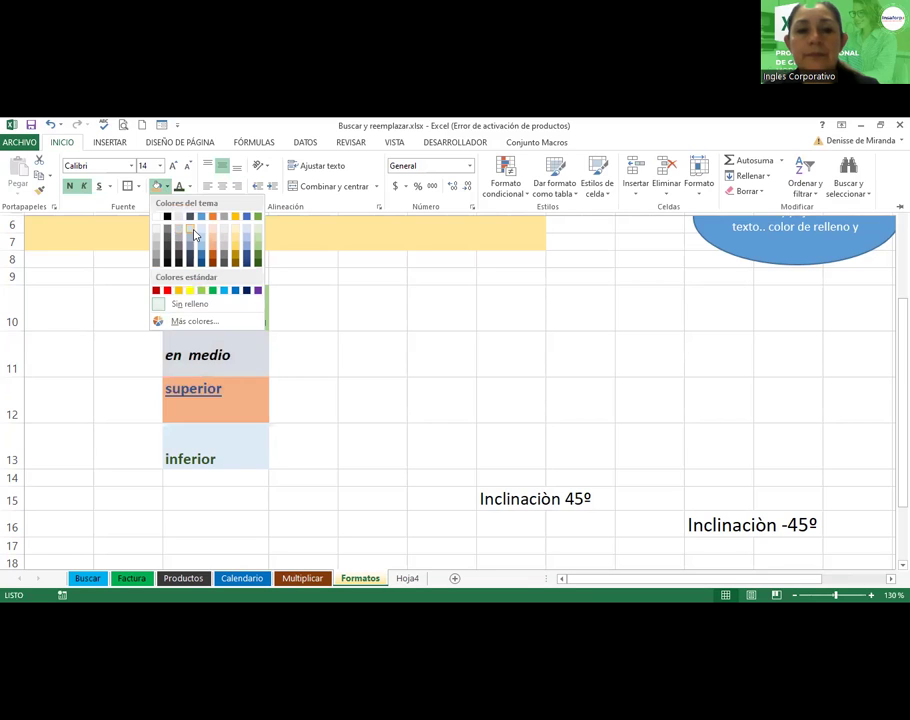
pyautogui.click(195, 235)
pyautogui.click(242, 352)
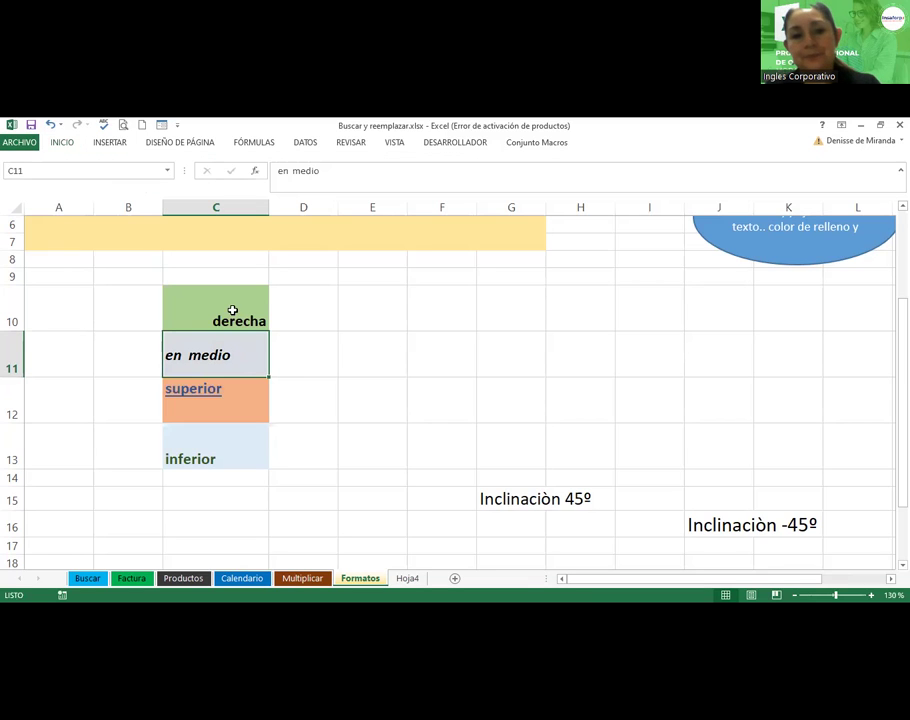
pyautogui.moveTo(232, 311); pyautogui.dragTo(217, 437)
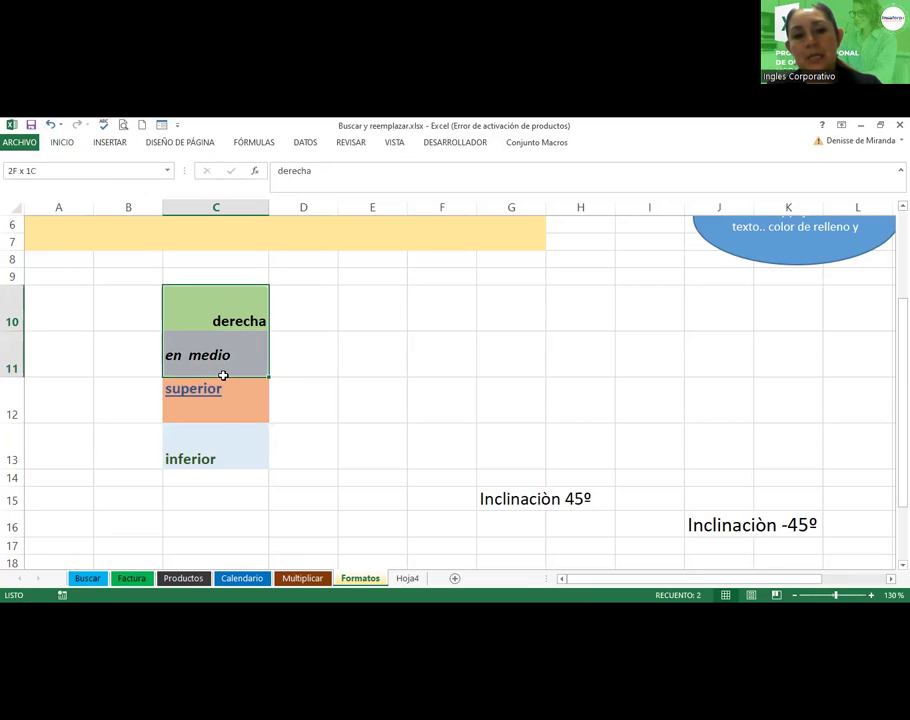
# Give C10:C13 all borders plus a thick outer box border.
pyautogui.click(62, 142)
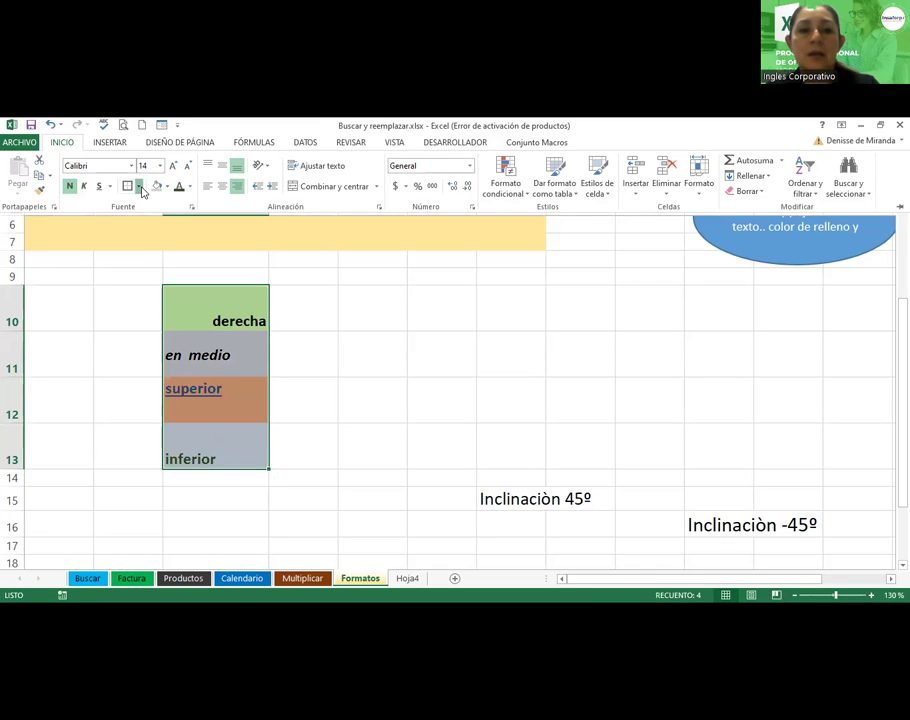
pyautogui.click(139, 186)
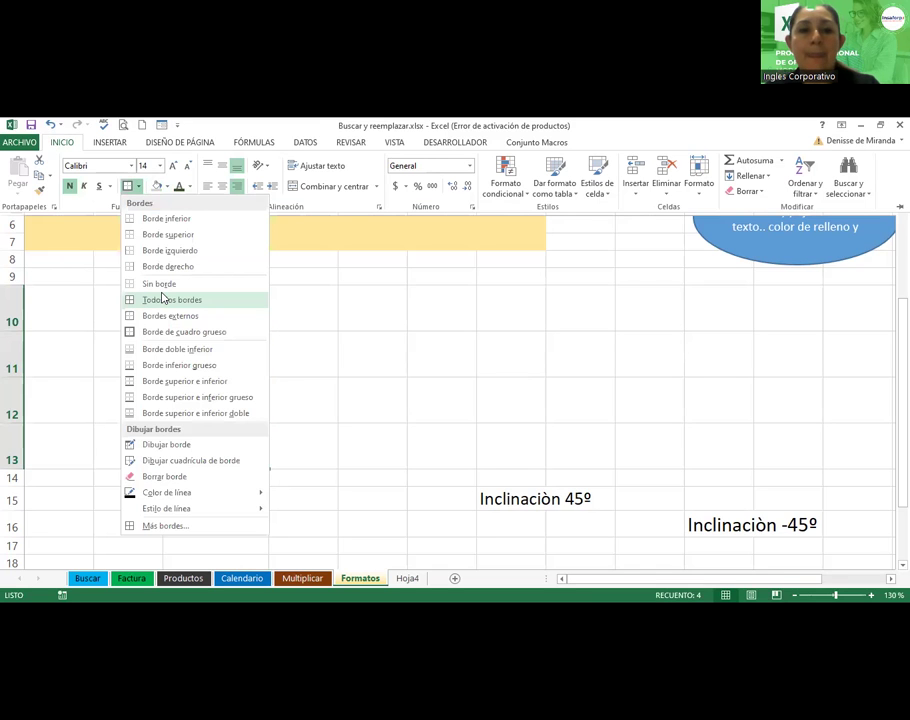
pyautogui.click(163, 298)
pyautogui.click(139, 188)
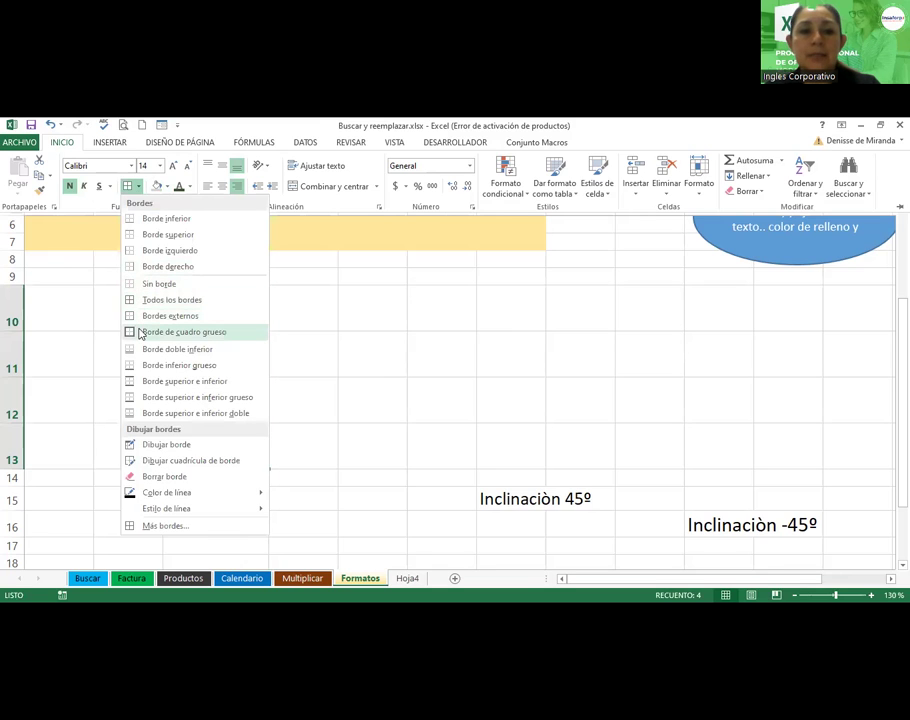
pyautogui.click(380, 382)
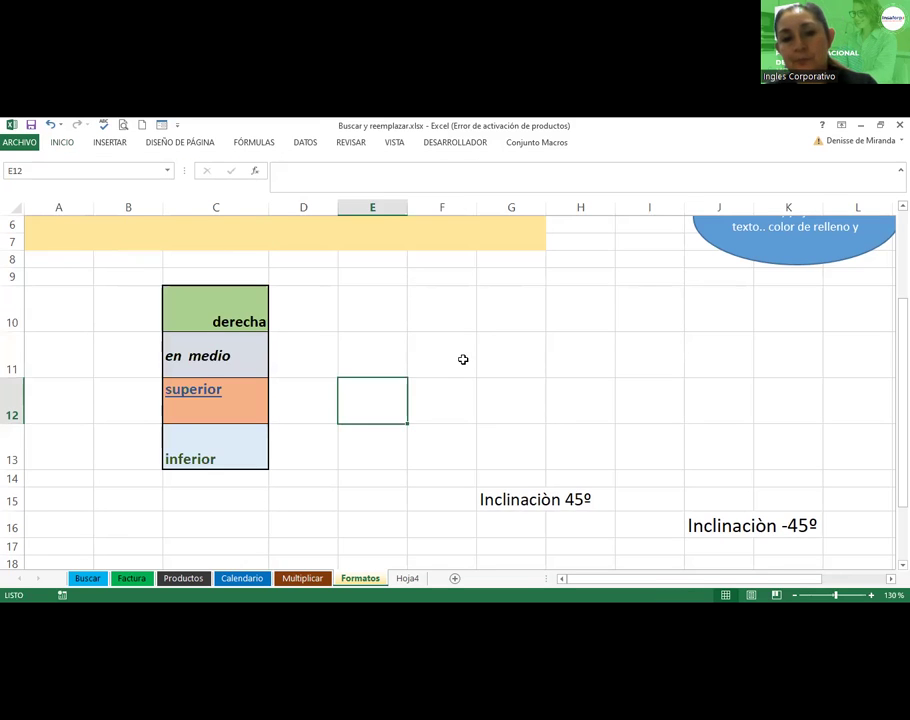
pyautogui.click(463, 358)
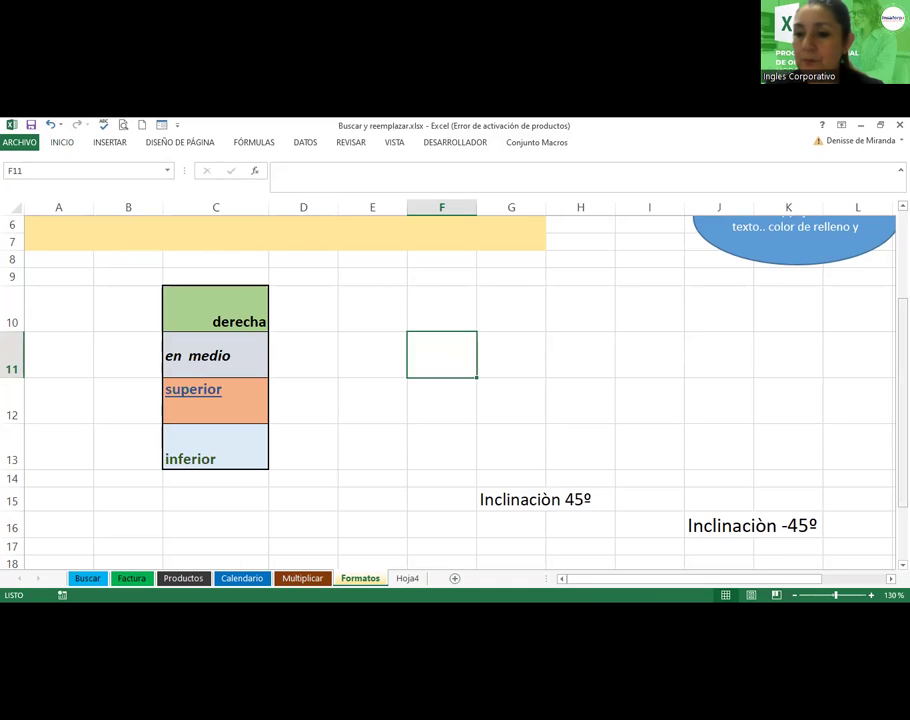
pyautogui.moveTo(902, 460); pyautogui.dragTo(902, 468)
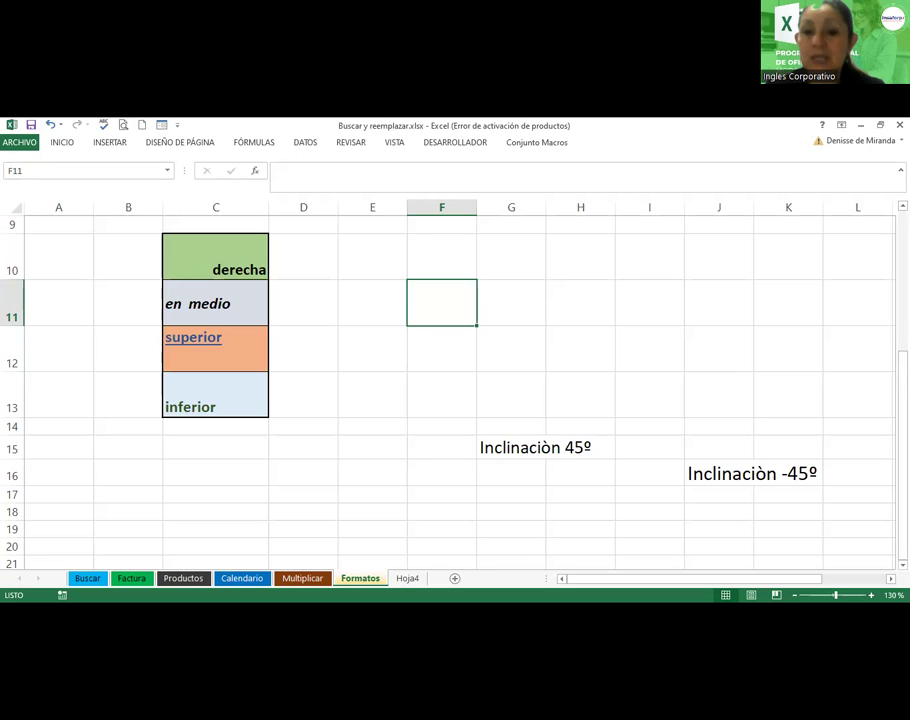
# Rotate the Inclinación 45º text in G15 upward at 45°.
pyautogui.click(512, 451)
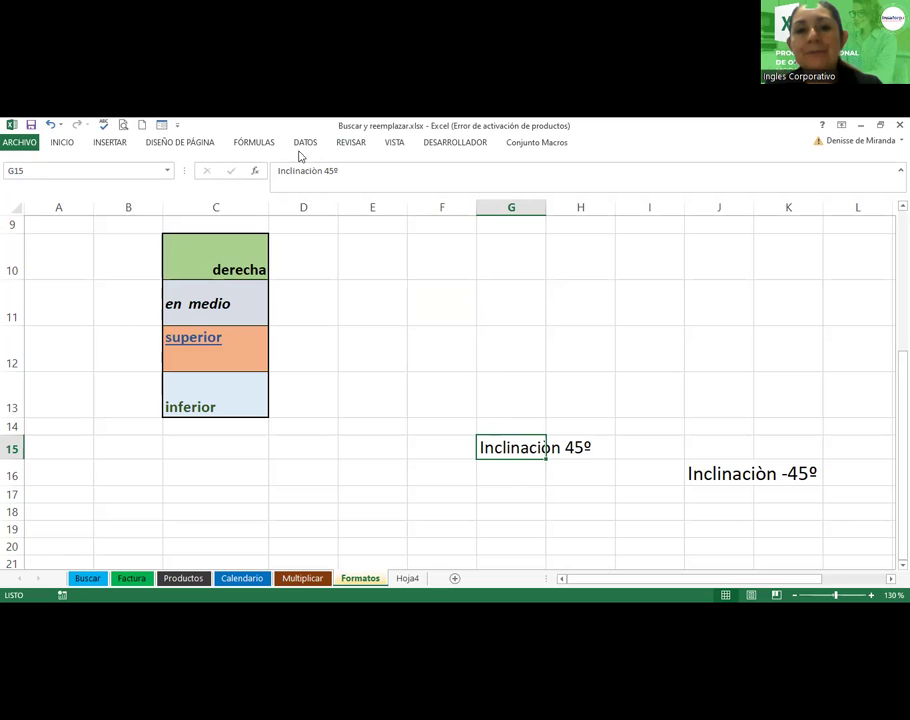
pyautogui.click(62, 143)
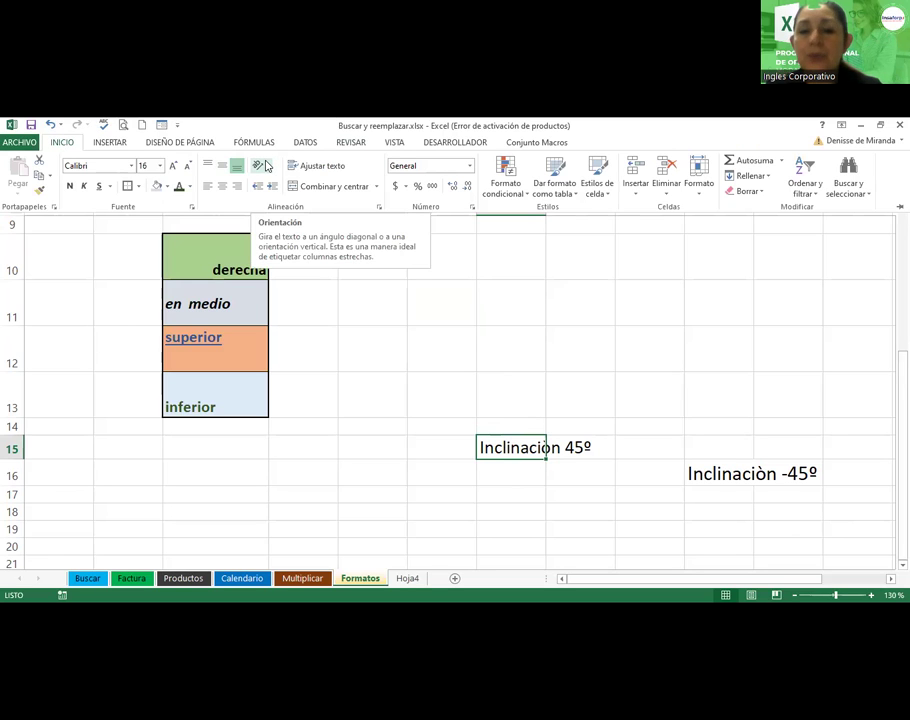
pyautogui.click(262, 165)
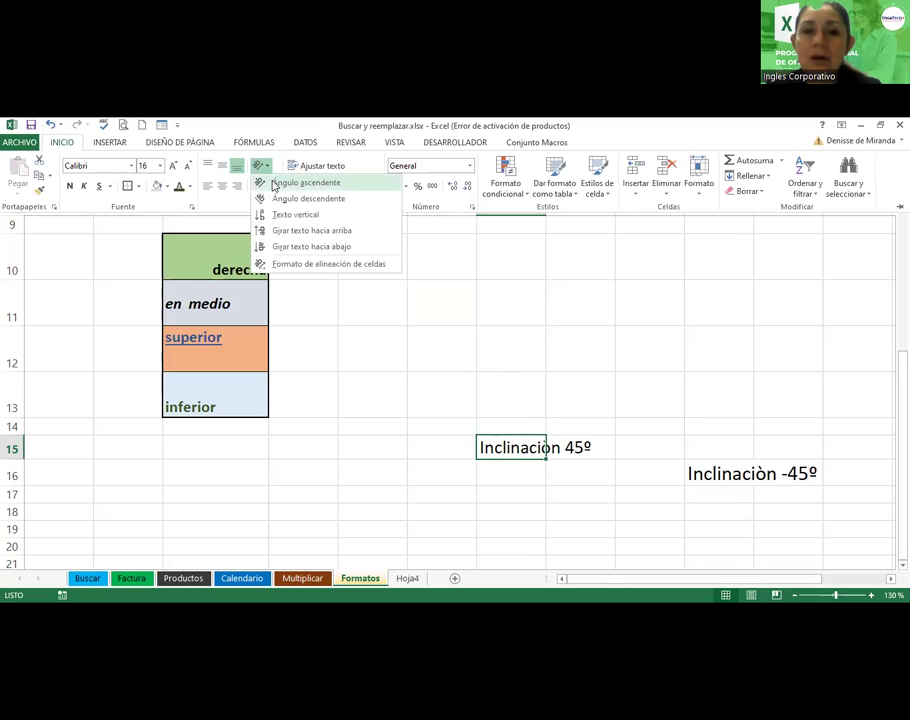
pyautogui.click(274, 184)
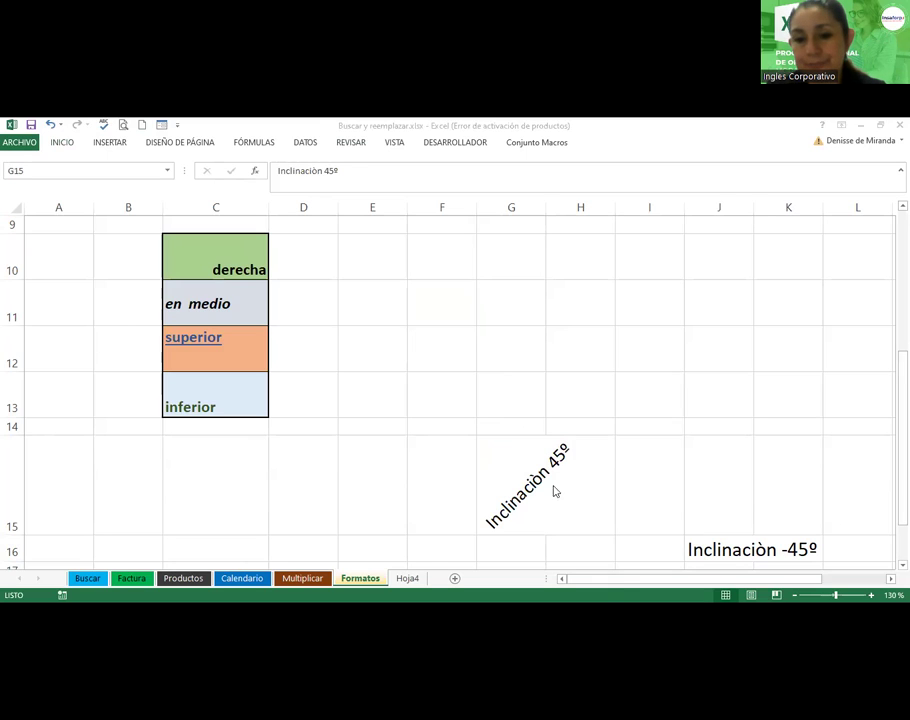
# Wrap G15's text onto two lines and widen column G to 13.29.
pyautogui.click(520, 490)
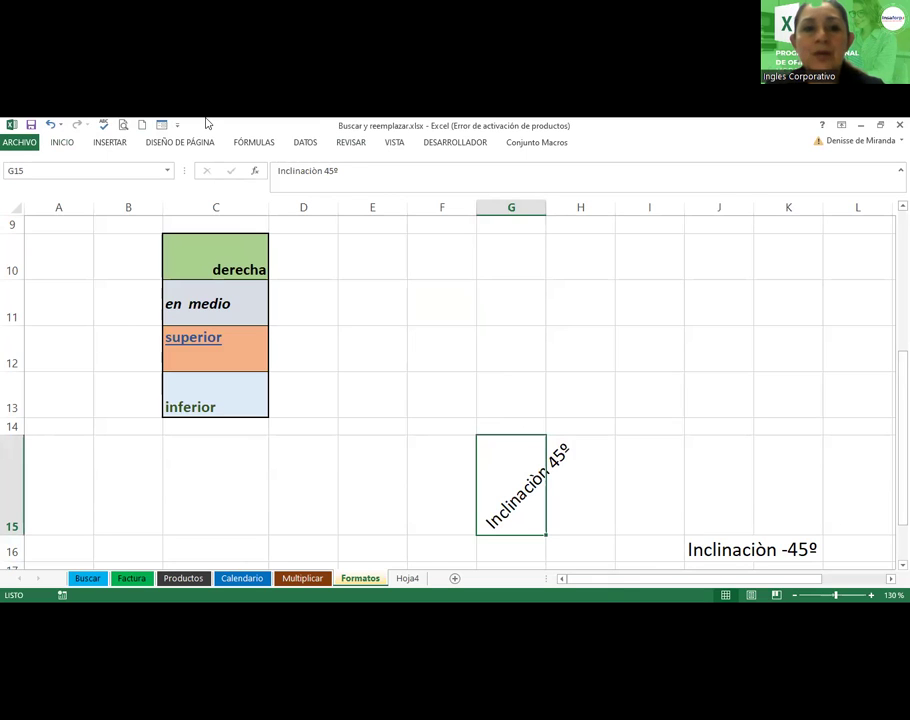
pyautogui.click(316, 166)
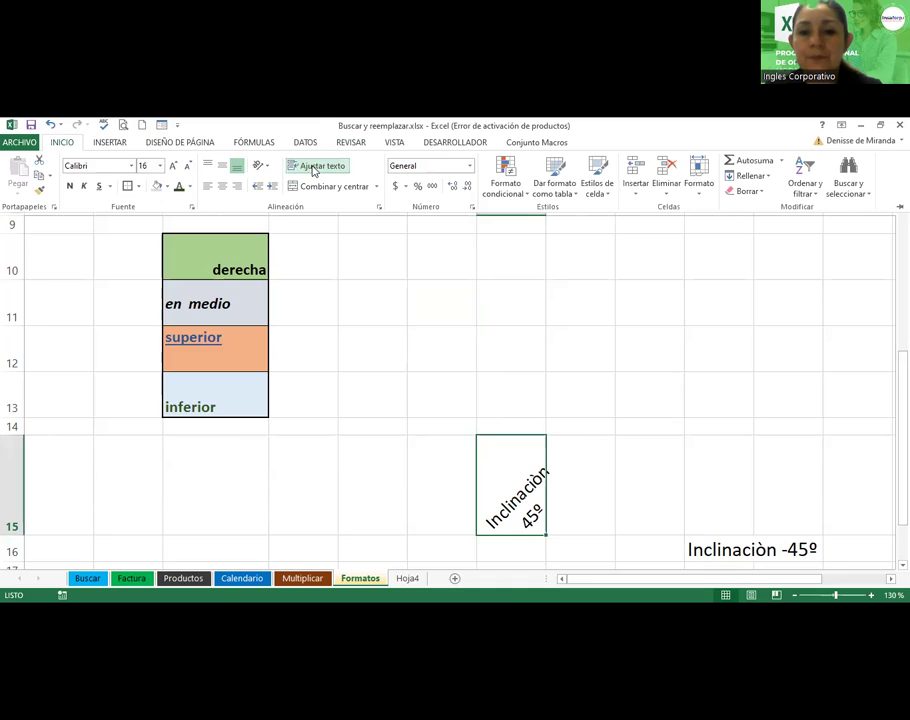
pyautogui.click(550, 240)
pyautogui.moveTo(547, 209); pyautogui.dragTo(563, 214)
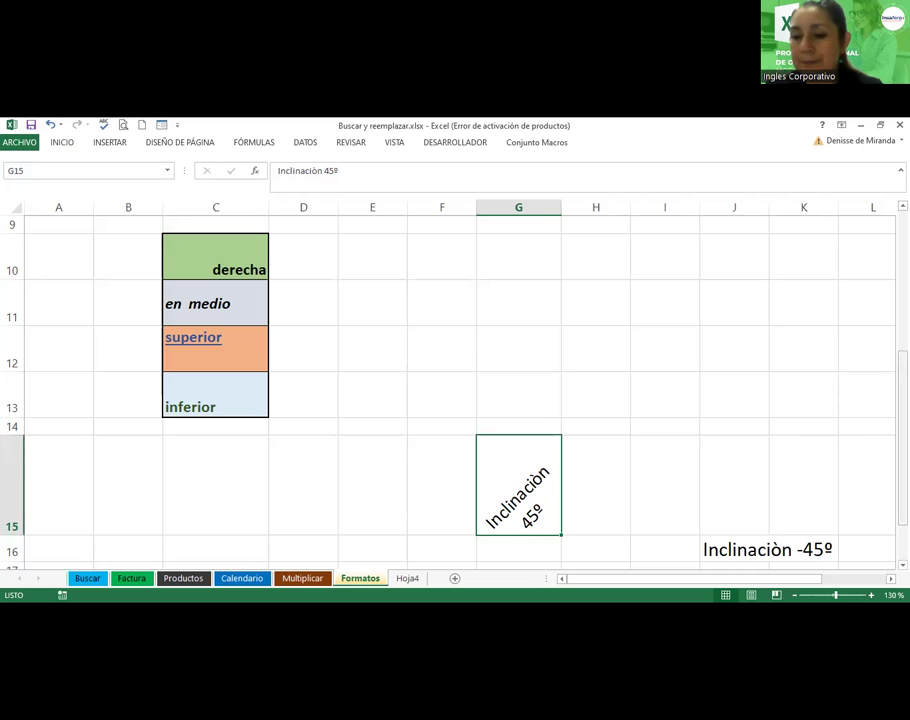
pyautogui.moveTo(903, 468); pyautogui.dragTo(903, 503)
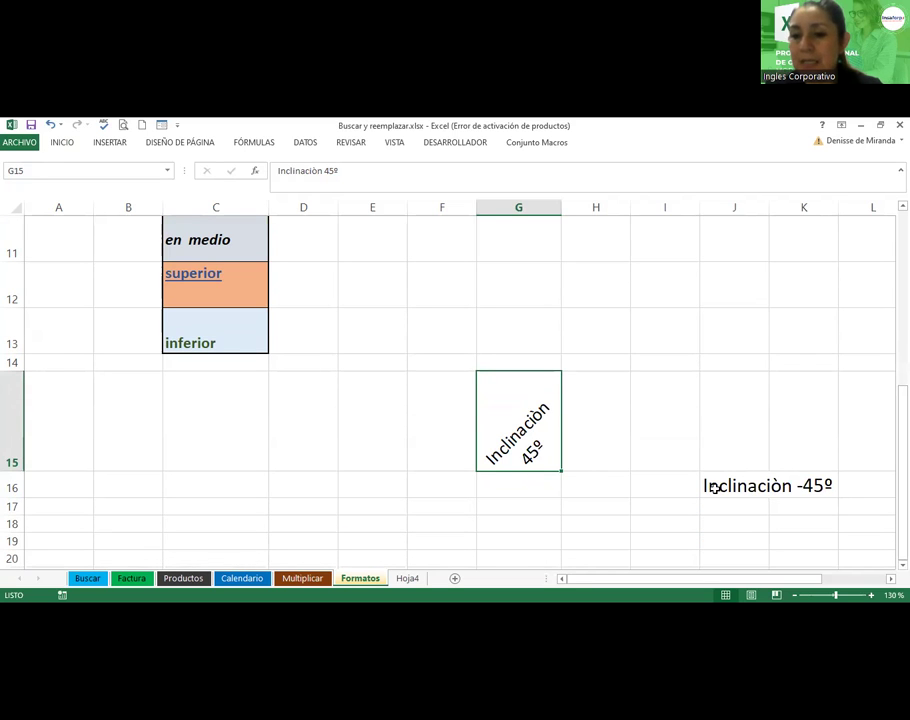
# Toggle text wrapping on J16 and widen column J so the text fits one line.
pyautogui.click(716, 488)
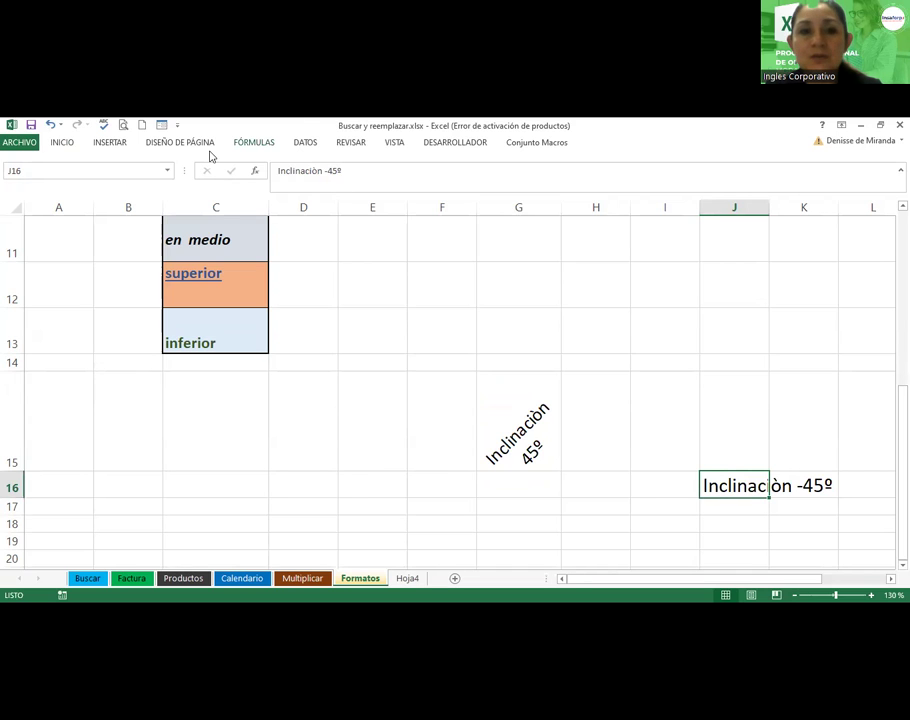
pyautogui.click(64, 144)
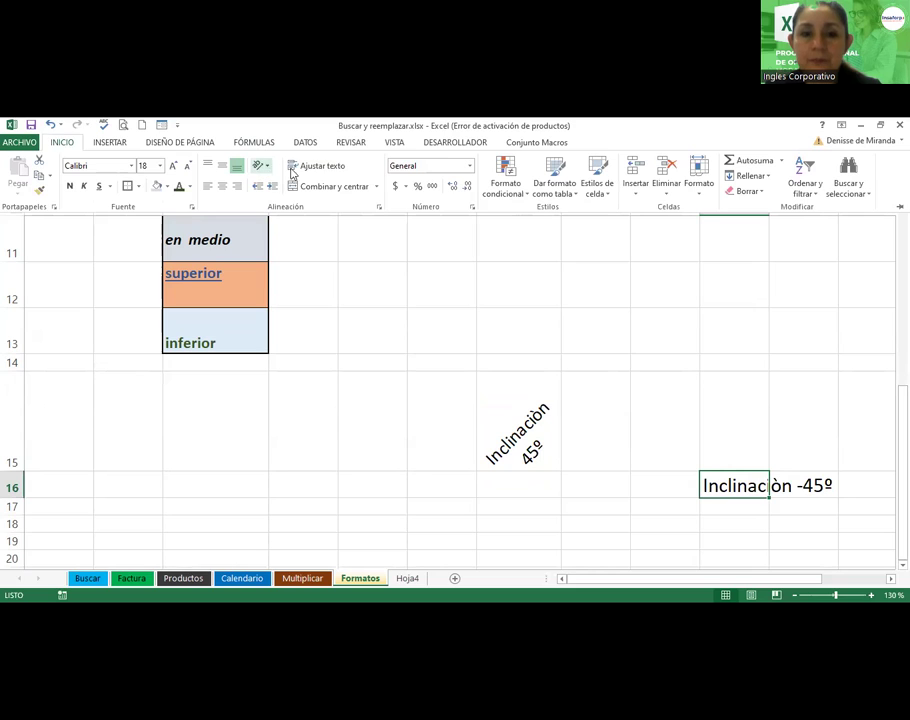
pyautogui.hotkey('shift', 'Down')
pyautogui.hotkey('shift', 'Down')
pyautogui.hotkey('shift', 'Down')
pyautogui.click(298, 170)
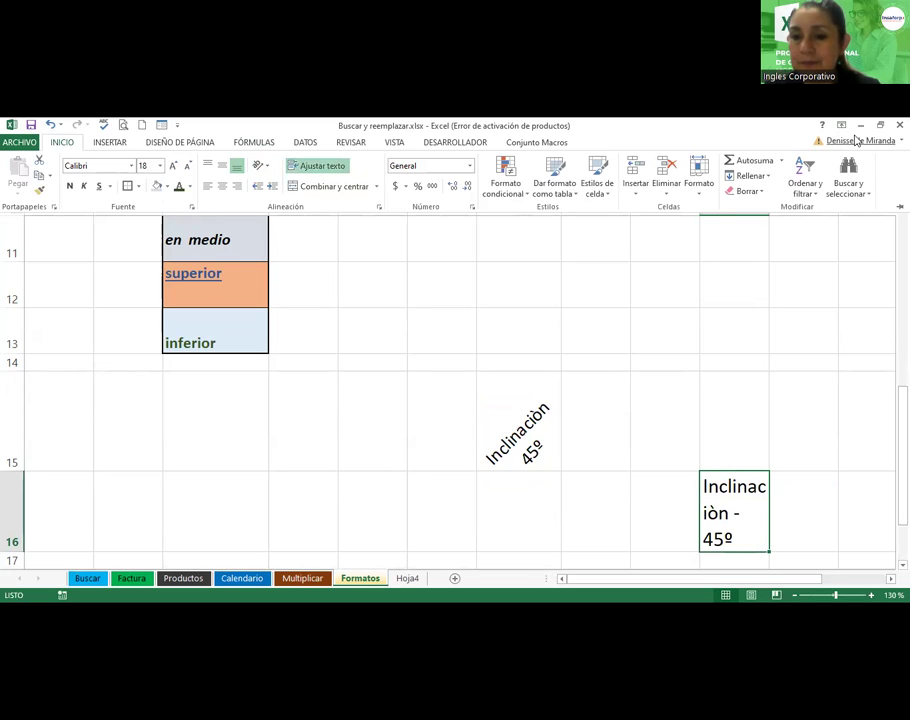
pyautogui.click(856, 229)
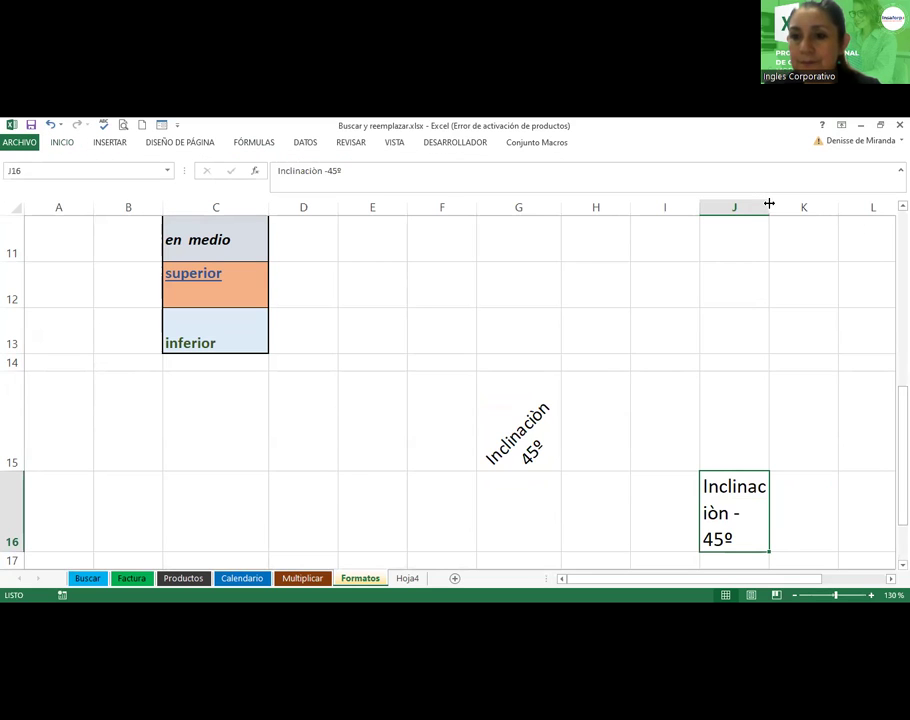
pyautogui.moveTo(769, 203); pyautogui.dragTo(807, 201)
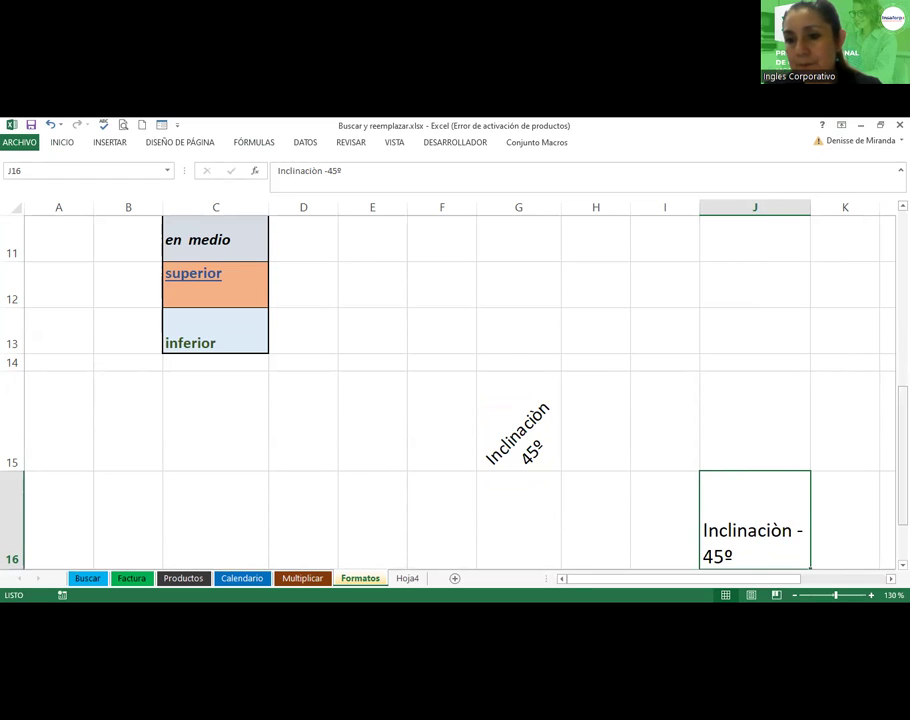
pyautogui.moveTo(903, 430); pyautogui.dragTo(903, 445)
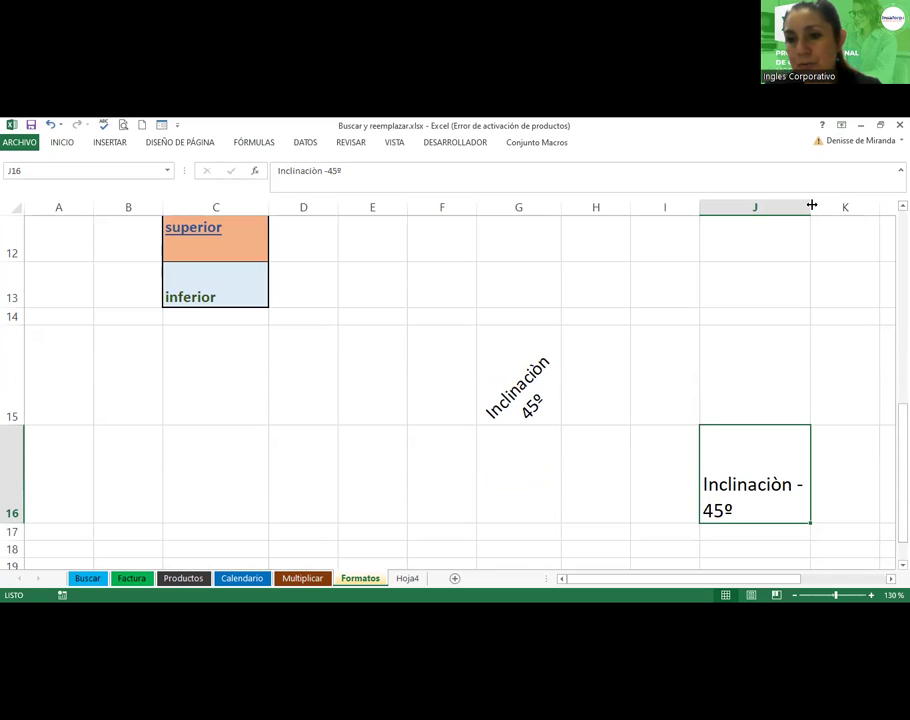
pyautogui.moveTo(811, 205); pyautogui.dragTo(865, 200)
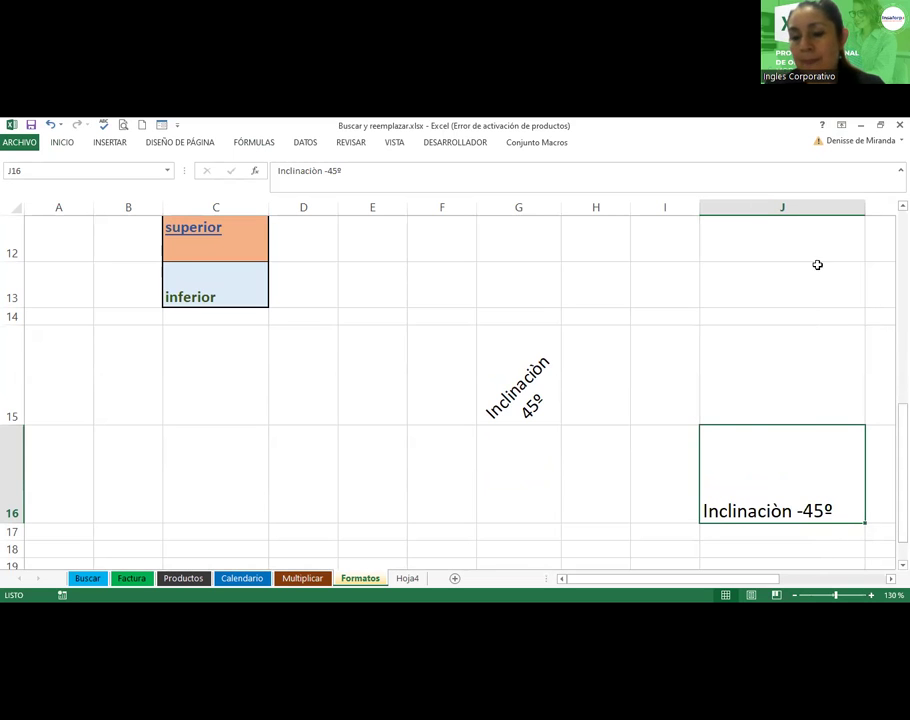
# Rotate J16's text at a descending angle, make row 16 taller, and narrow column J.
pyautogui.click(56, 143)
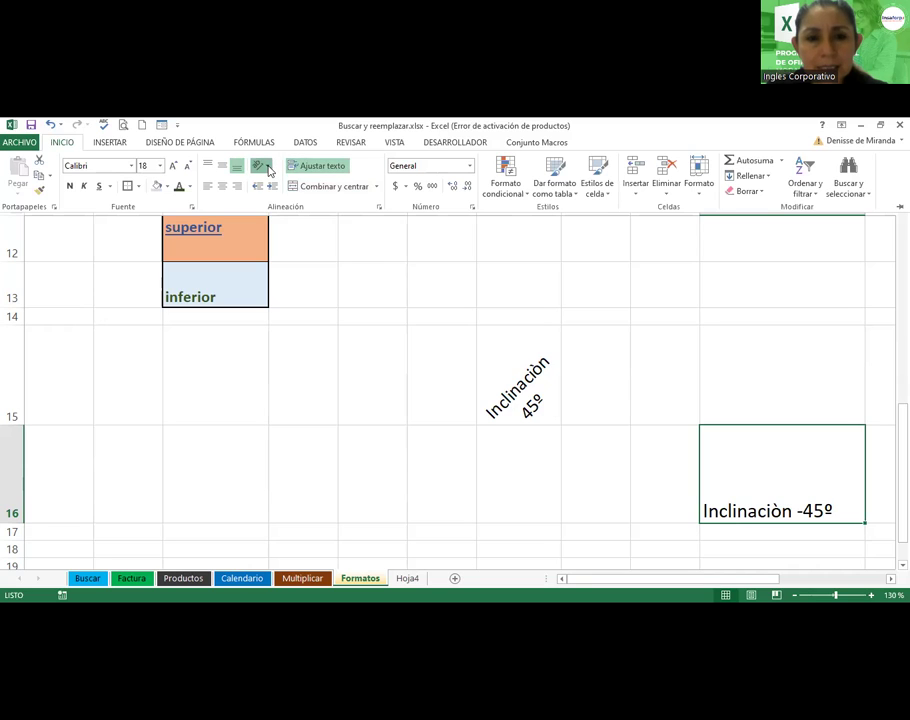
pyautogui.click(267, 167)
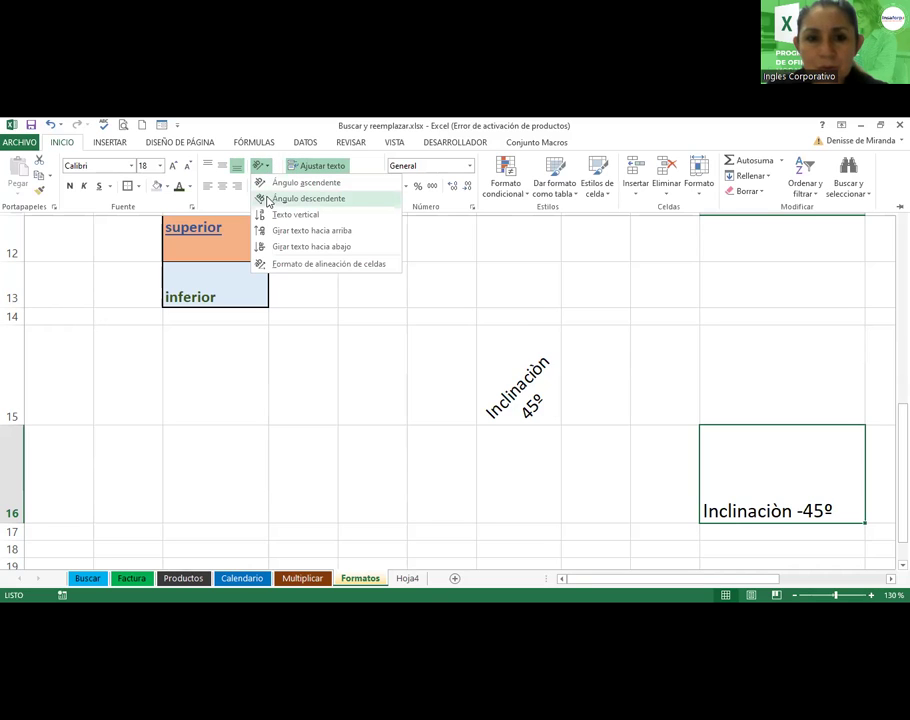
pyautogui.click(267, 199)
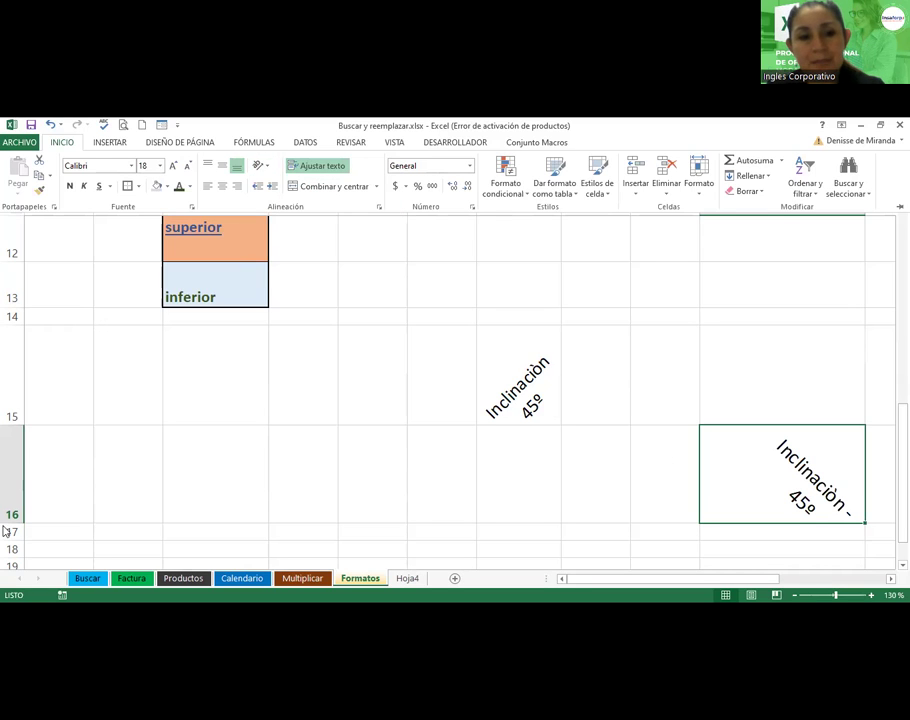
pyautogui.press('Escape')
pyautogui.moveTo(13, 520); pyautogui.dragTo(16, 543)
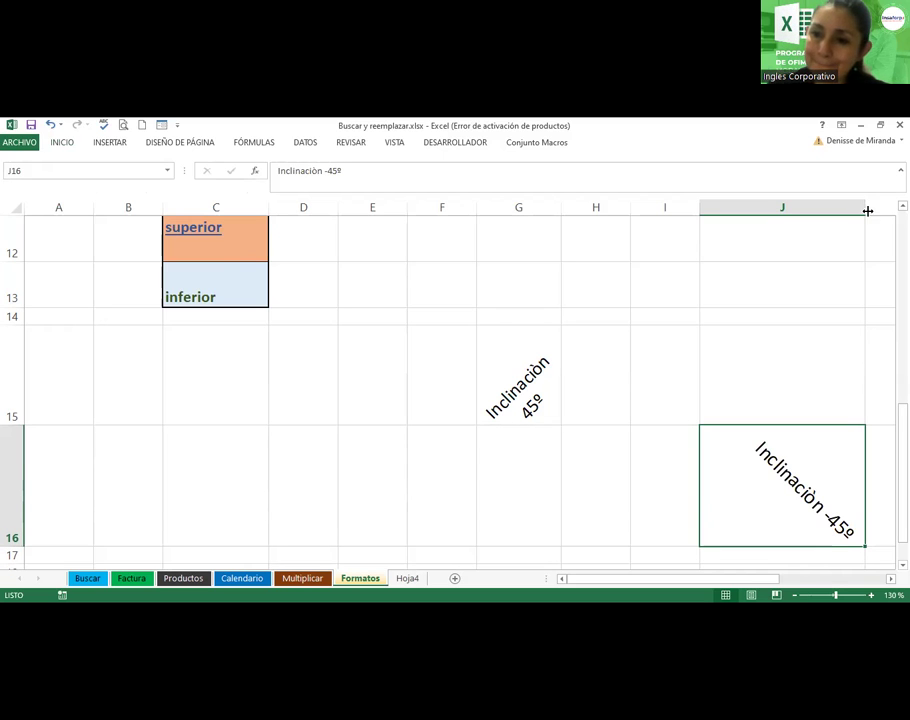
pyautogui.moveTo(867, 211)
pyautogui.mouseDown()
pyautogui.moveTo(805, 236)
pyautogui.moveTo(818, 212)
pyautogui.mouseUp()
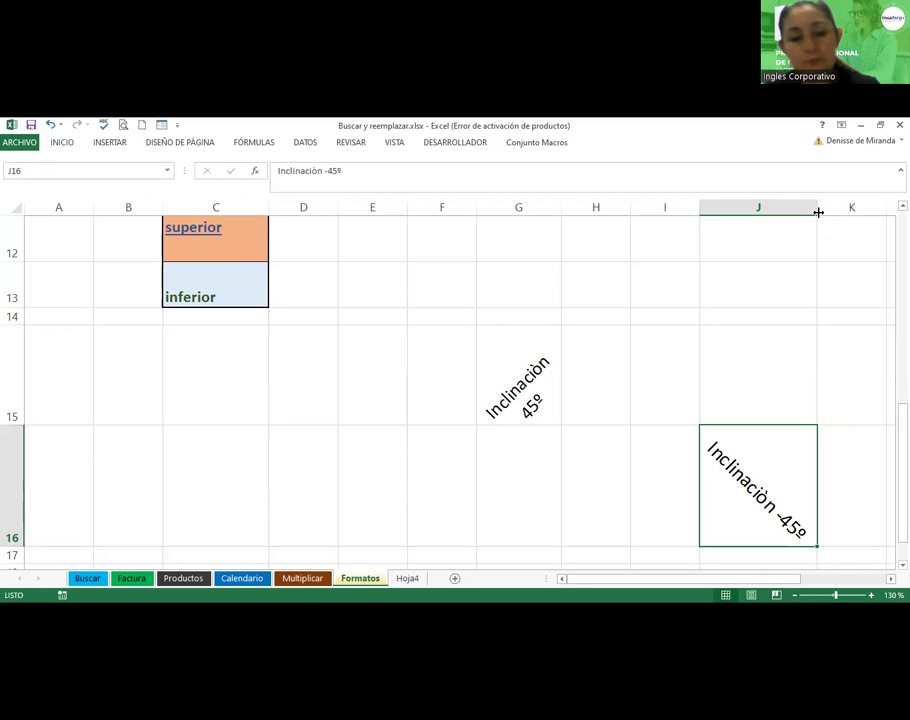
# Fill both rotated cells G15 and J16 with a pale grey-blue colour.
pyautogui.keyDown('ctrl'); pyautogui.click(502, 380); pyautogui.keyUp('ctrl')
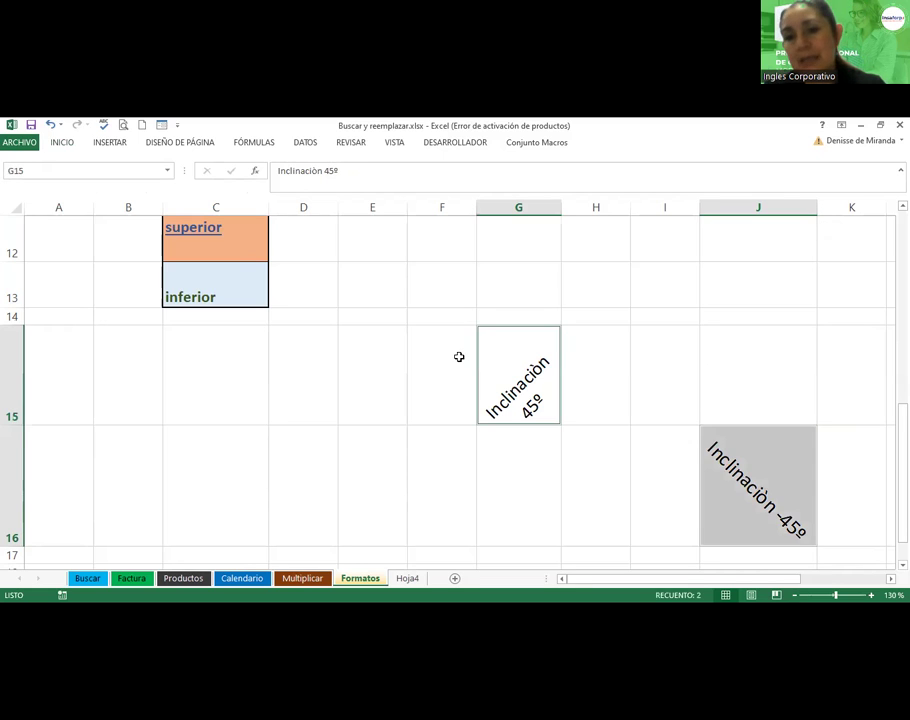
pyautogui.click(62, 143)
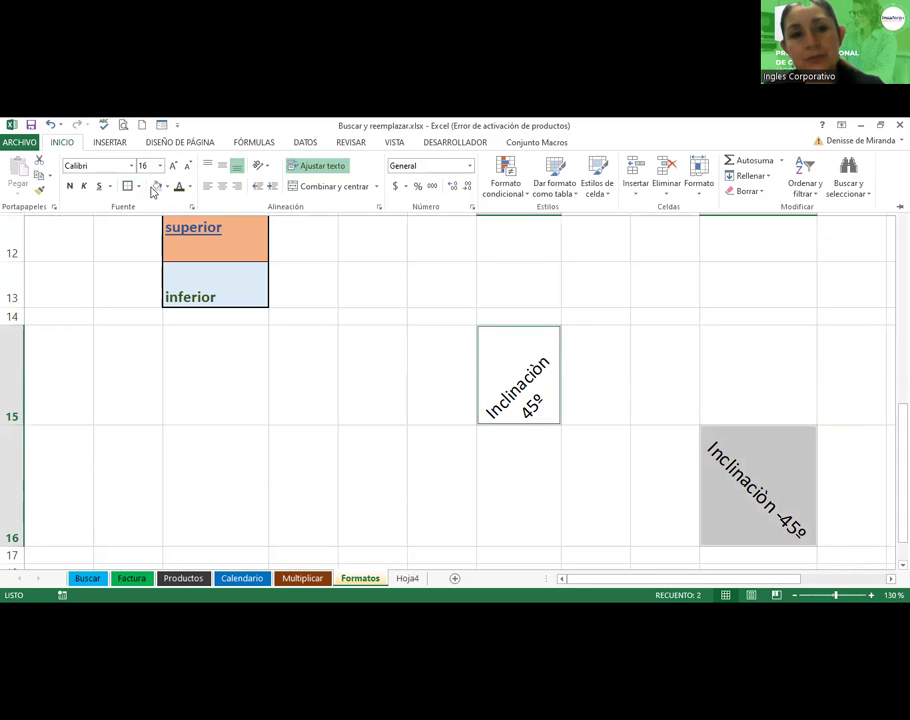
pyautogui.click(370, 452)
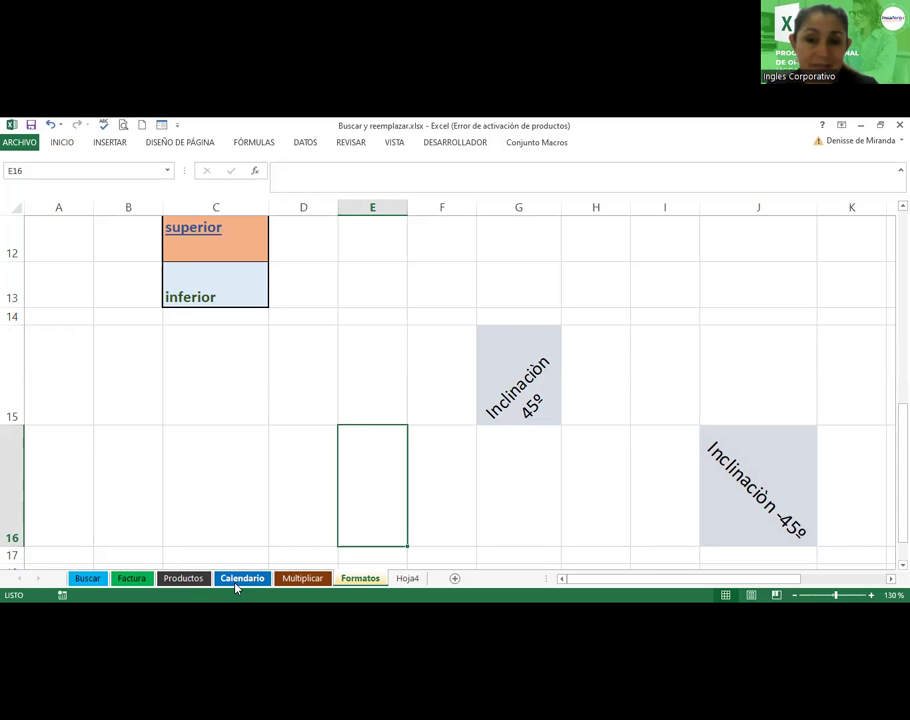
# Browse the Calendario, Multiplicar and Formatos sheets, ending on Hoja4 with the ventas table.
pyautogui.click(238, 586)
pyautogui.click(296, 580)
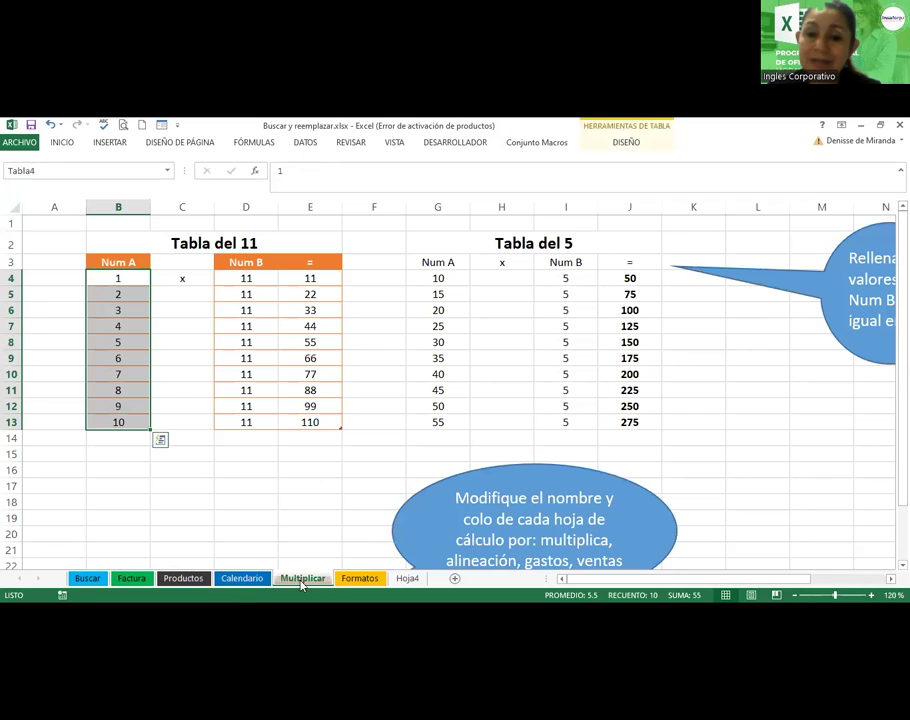
pyautogui.click(358, 583)
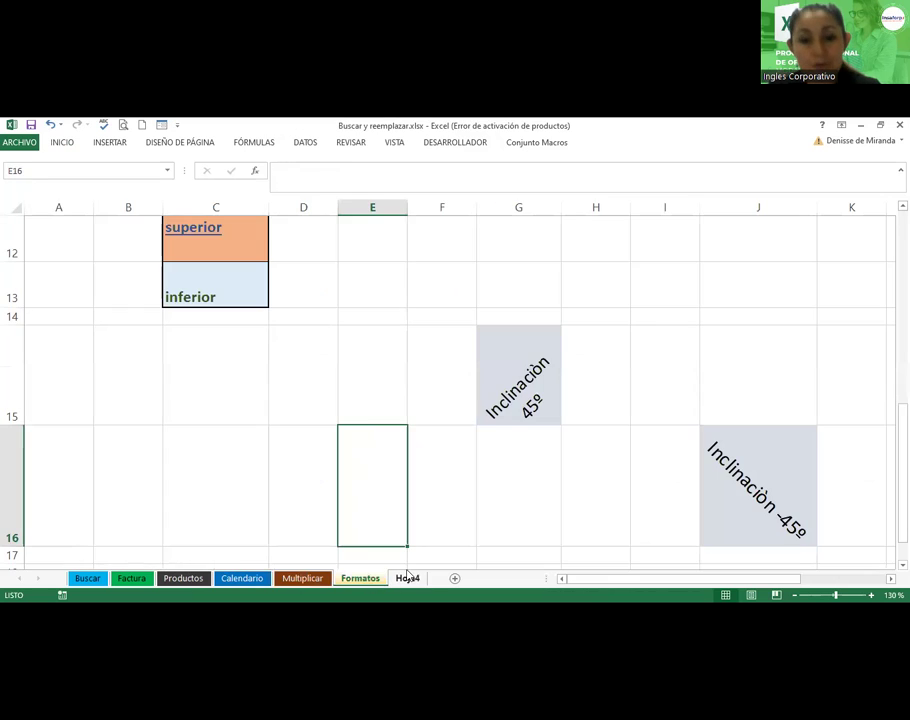
pyautogui.click(407, 578)
pyautogui.click(364, 580)
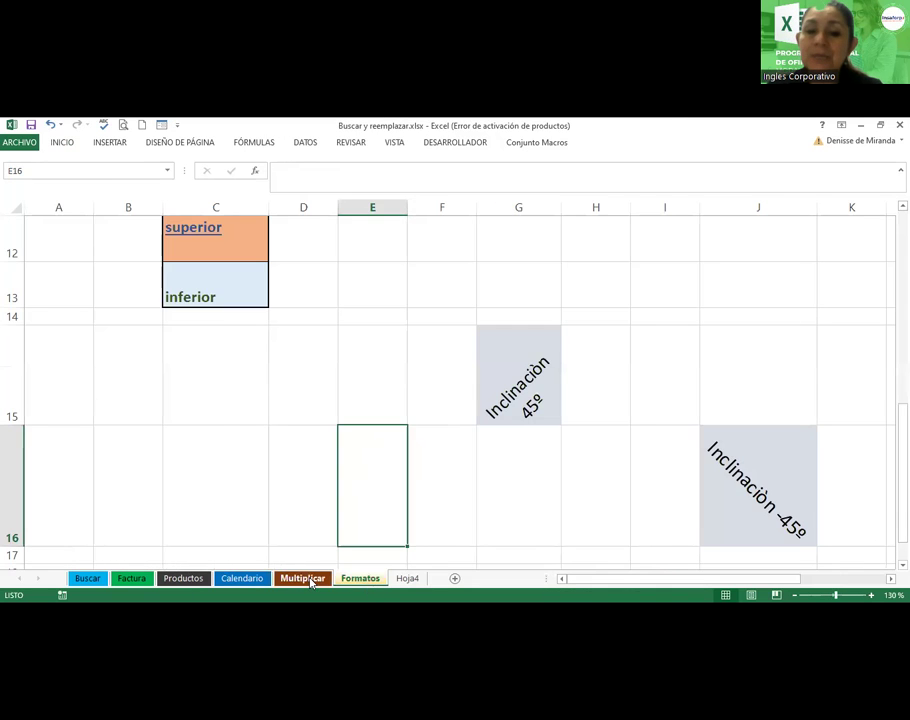
pyautogui.click(308, 580)
pyautogui.click(246, 580)
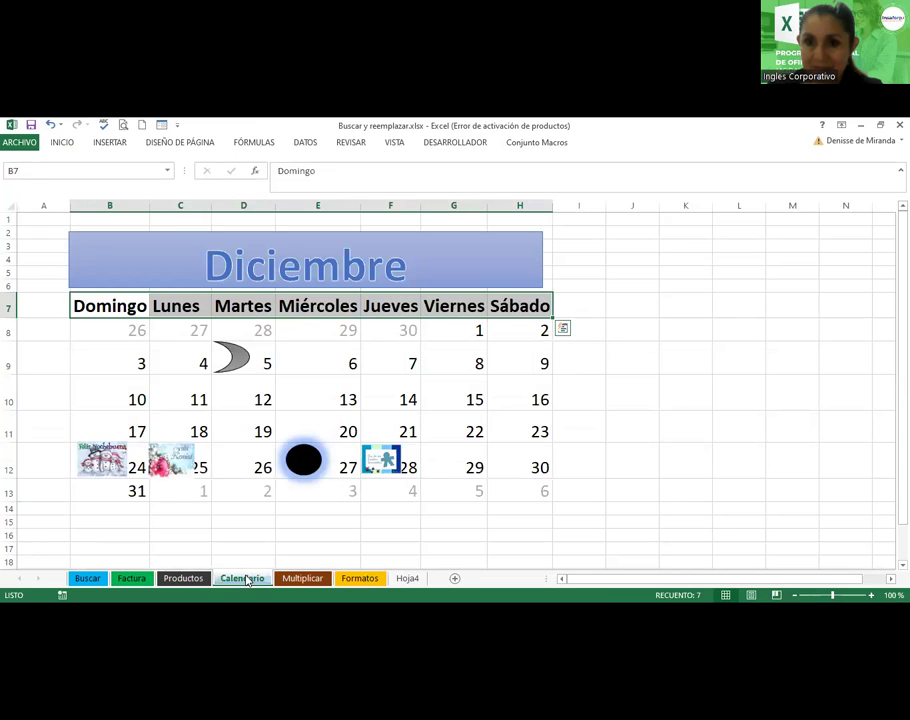
pyautogui.click(299, 579)
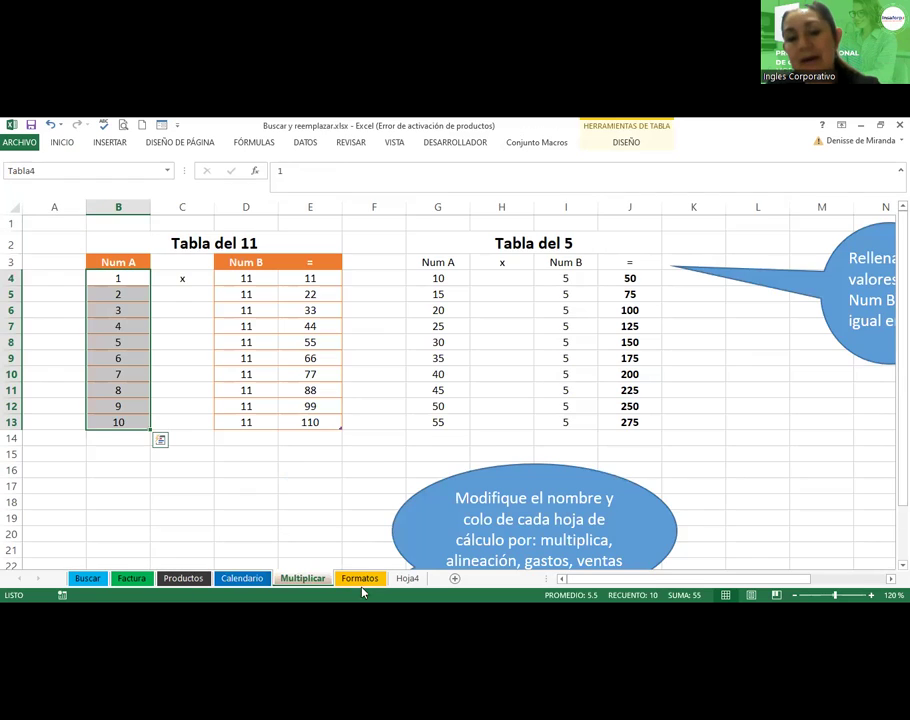
pyautogui.click(362, 579)
pyautogui.click(400, 580)
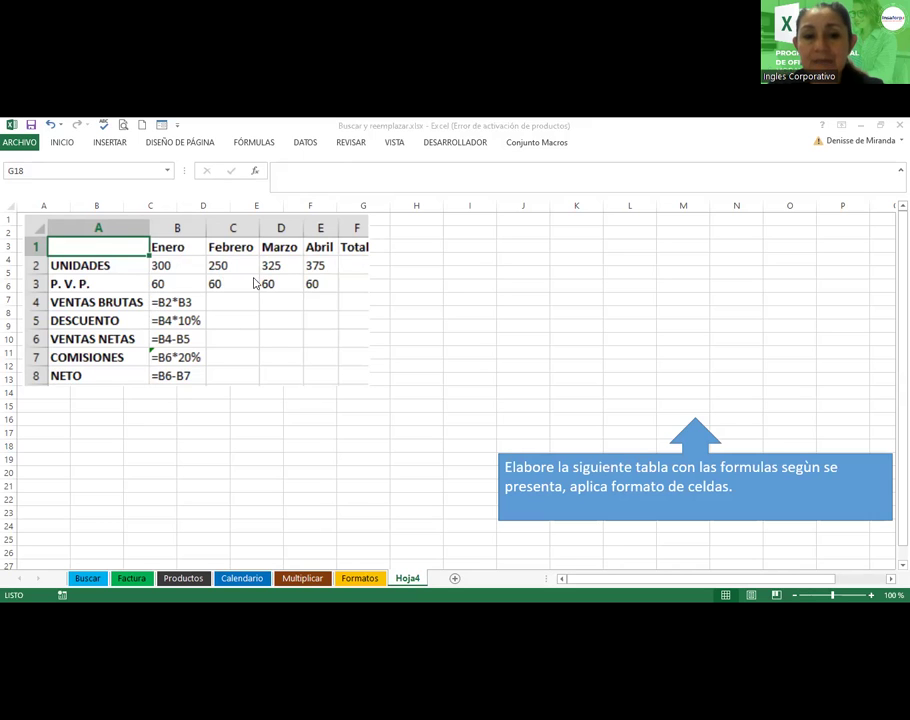
# Move the sales table picture over columns I–O, just above the instruction callout.
pyautogui.moveTo(229, 282)
pyautogui.mouseDown()
pyautogui.moveTo(424, 311)
pyautogui.moveTo(591, 302)
pyautogui.mouseUp()
pyautogui.moveTo(710, 294); pyautogui.dragTo(647, 280)
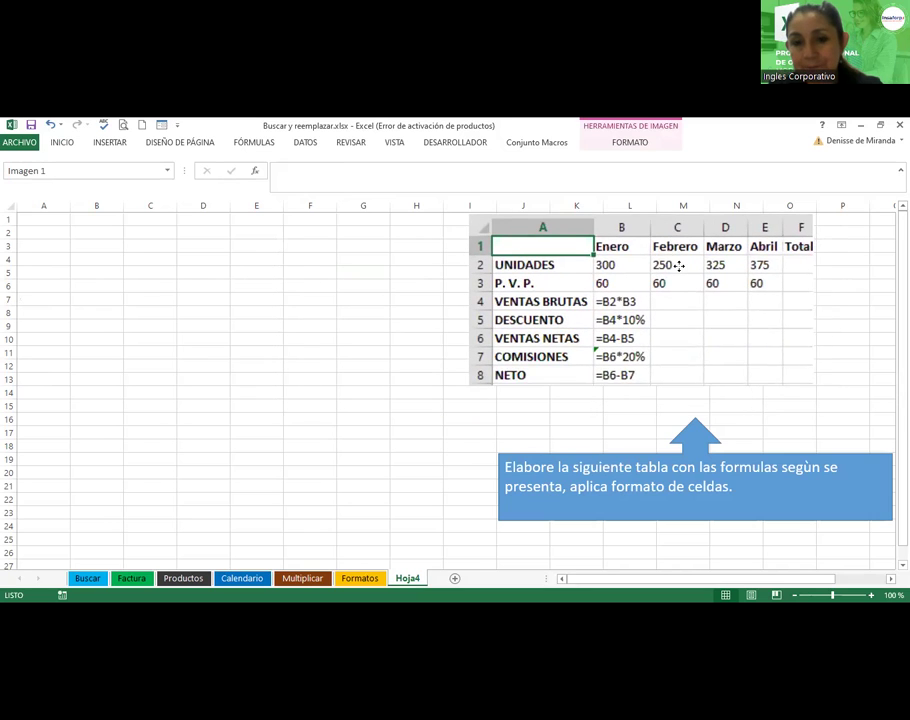